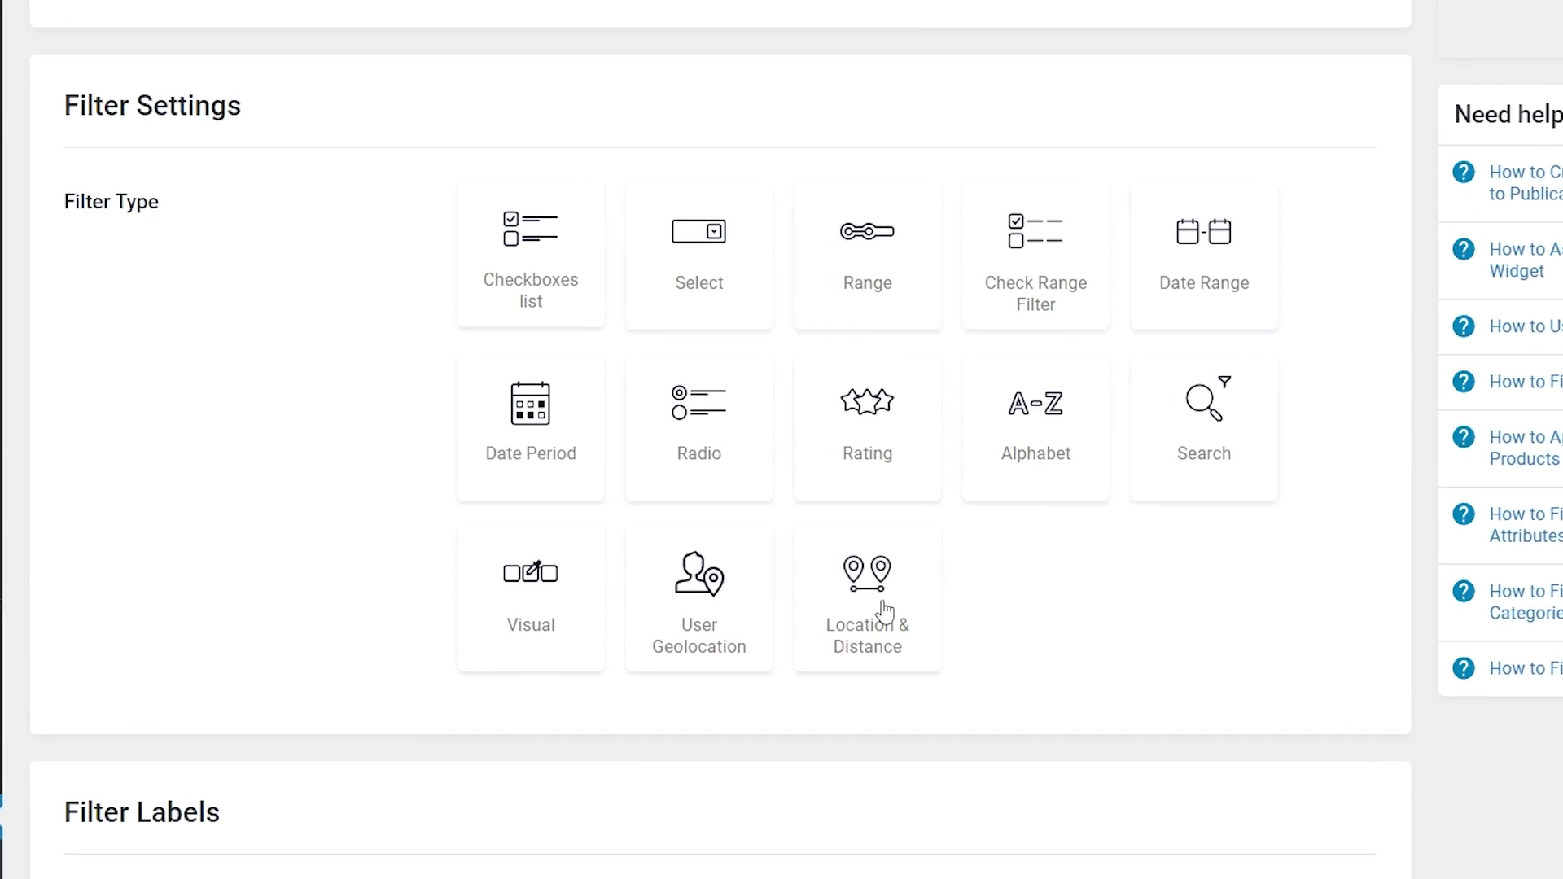
Make the filter a Location & Distance filter and bring up the query's Geo Search settings.
left_click(887, 611)
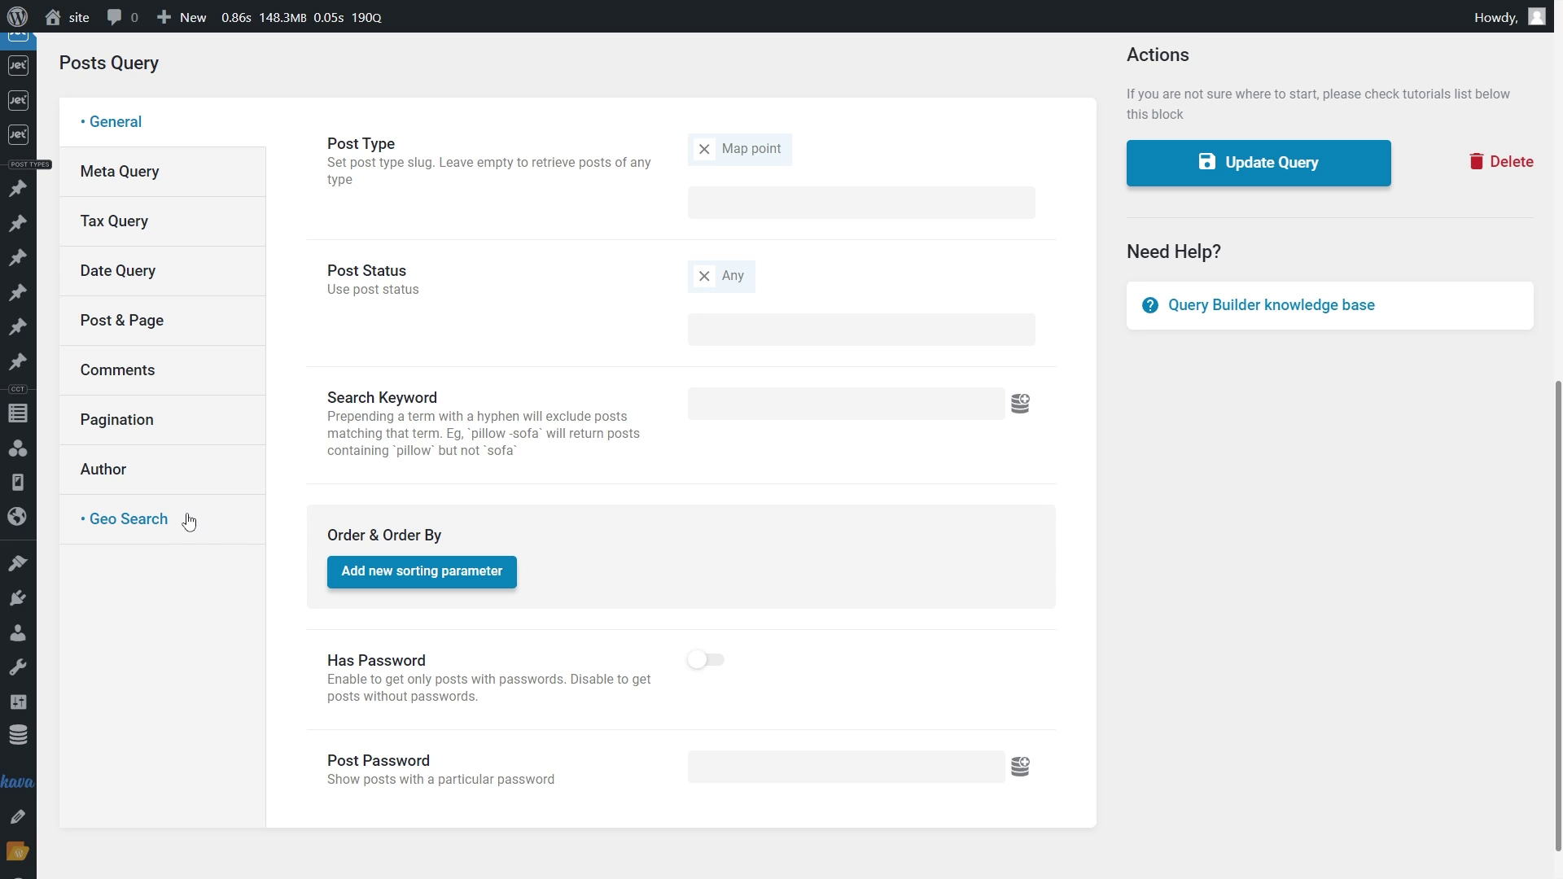
left_click(189, 521)
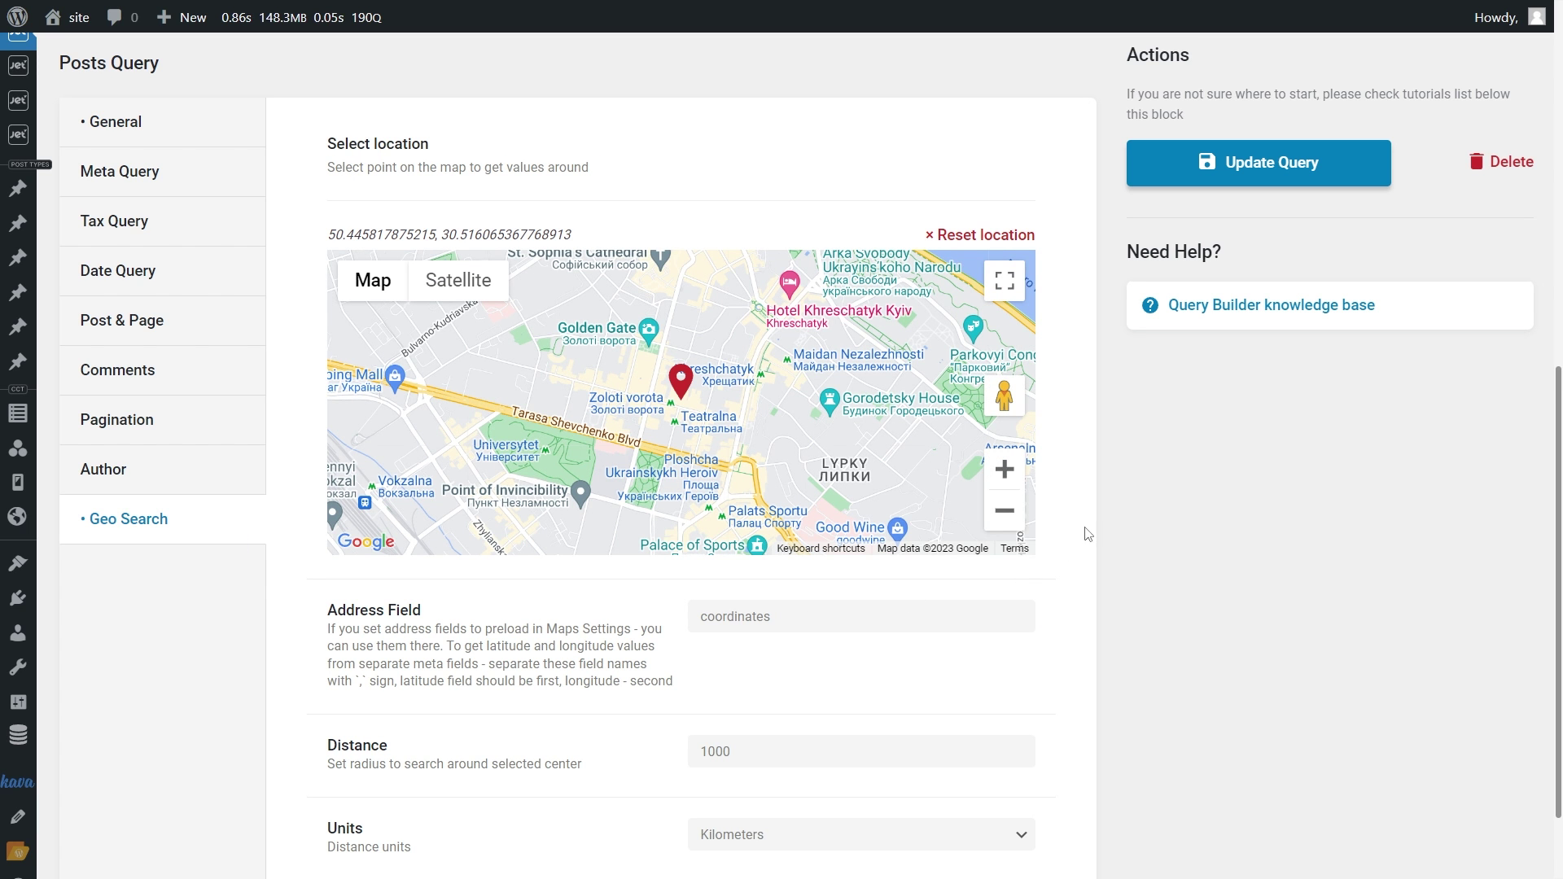
scroll(1084, 534, "down", 1)
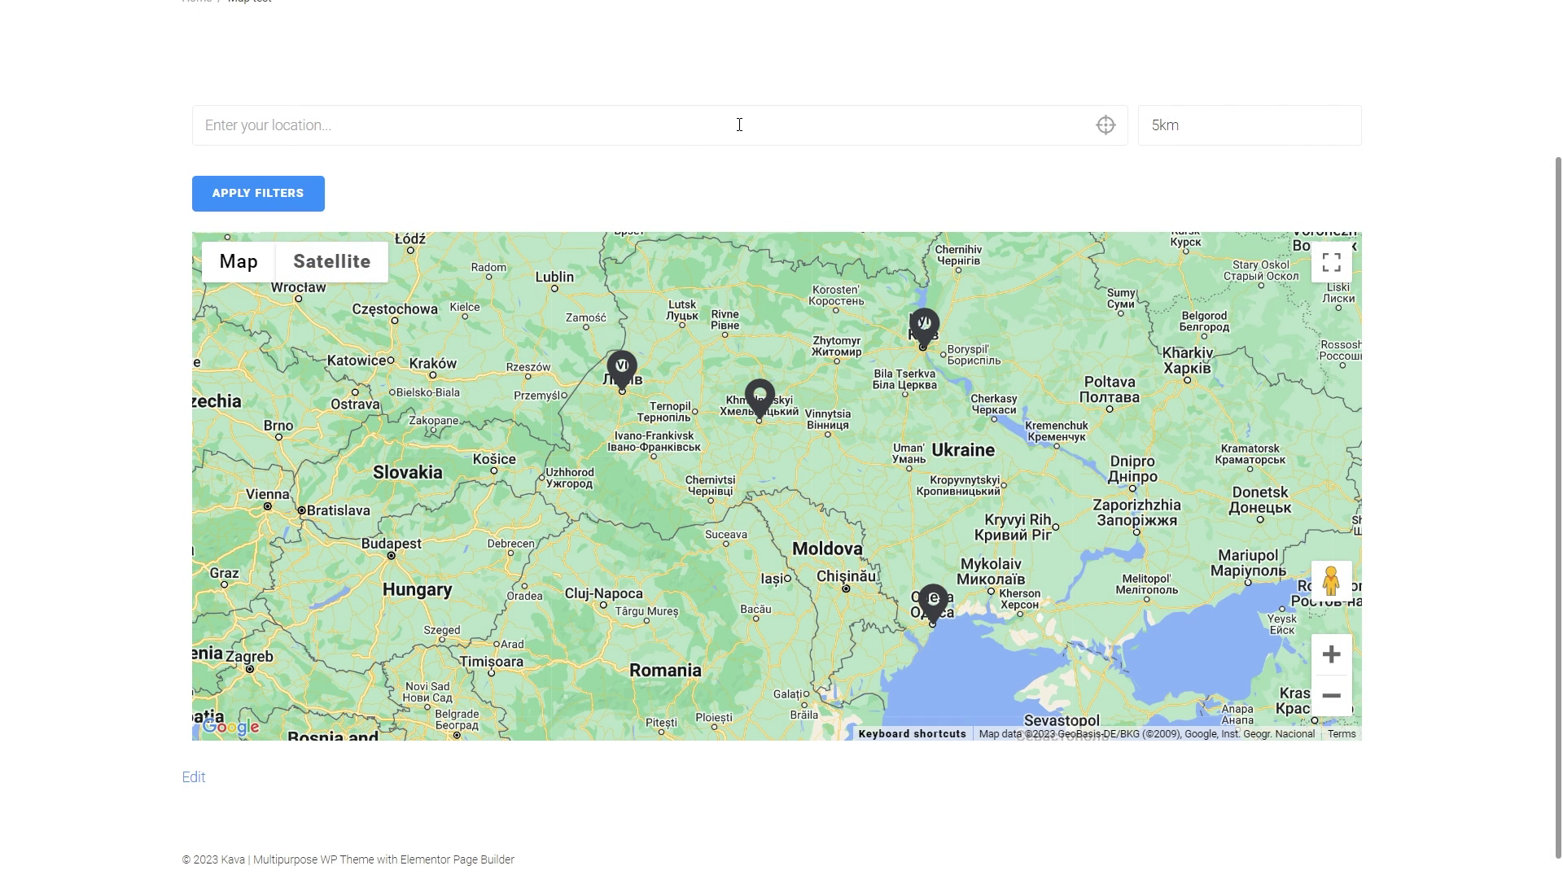
Choose a 25km search radius and clear the visitor's current location from the search.
left_click(1248, 124)
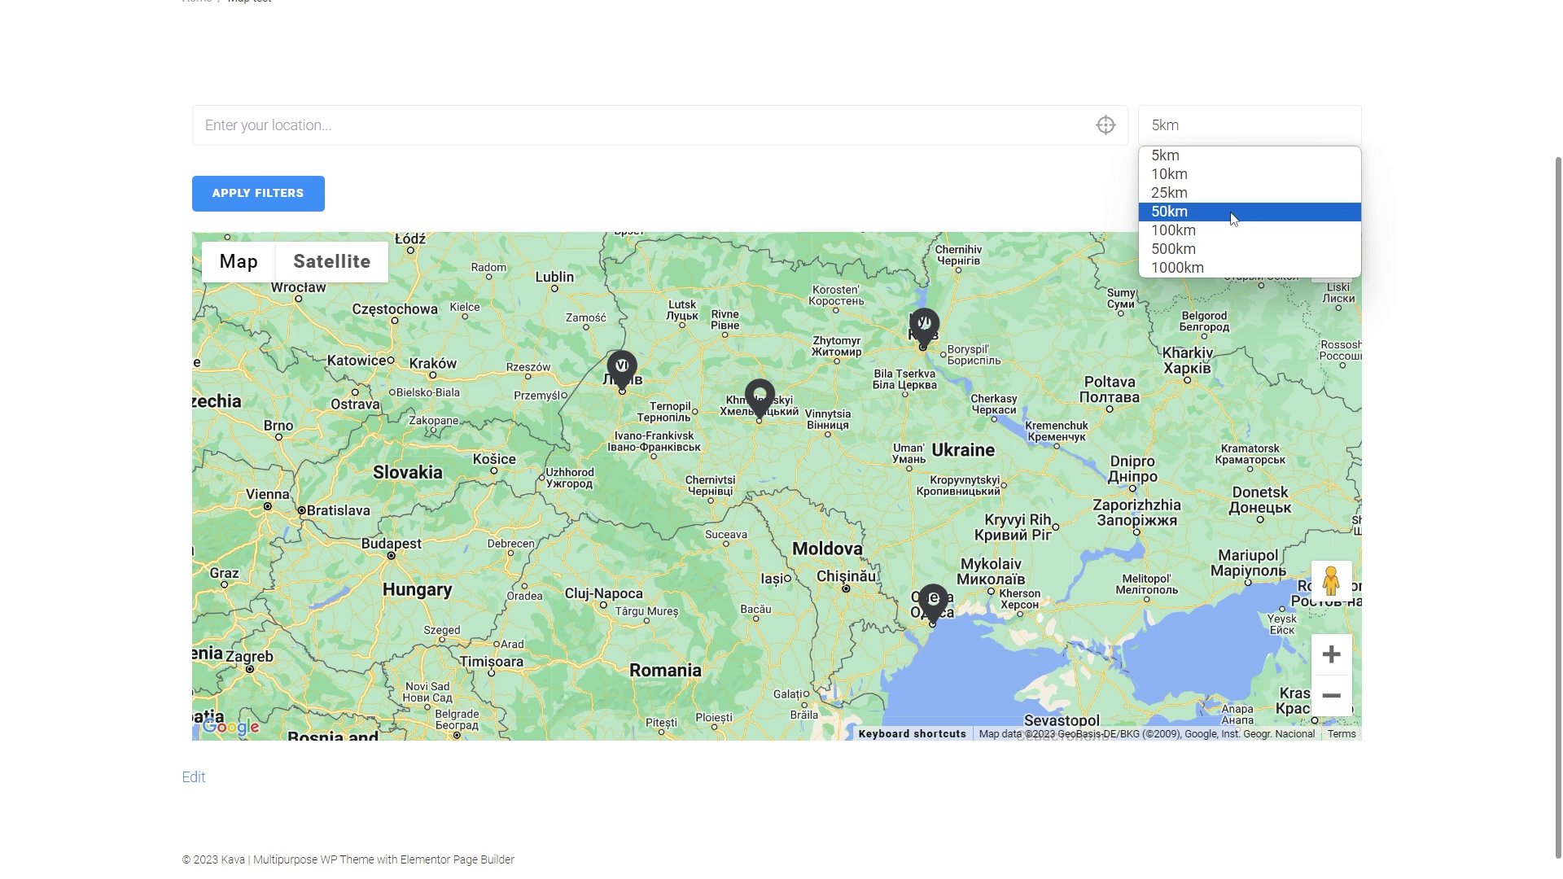
key("Escape")
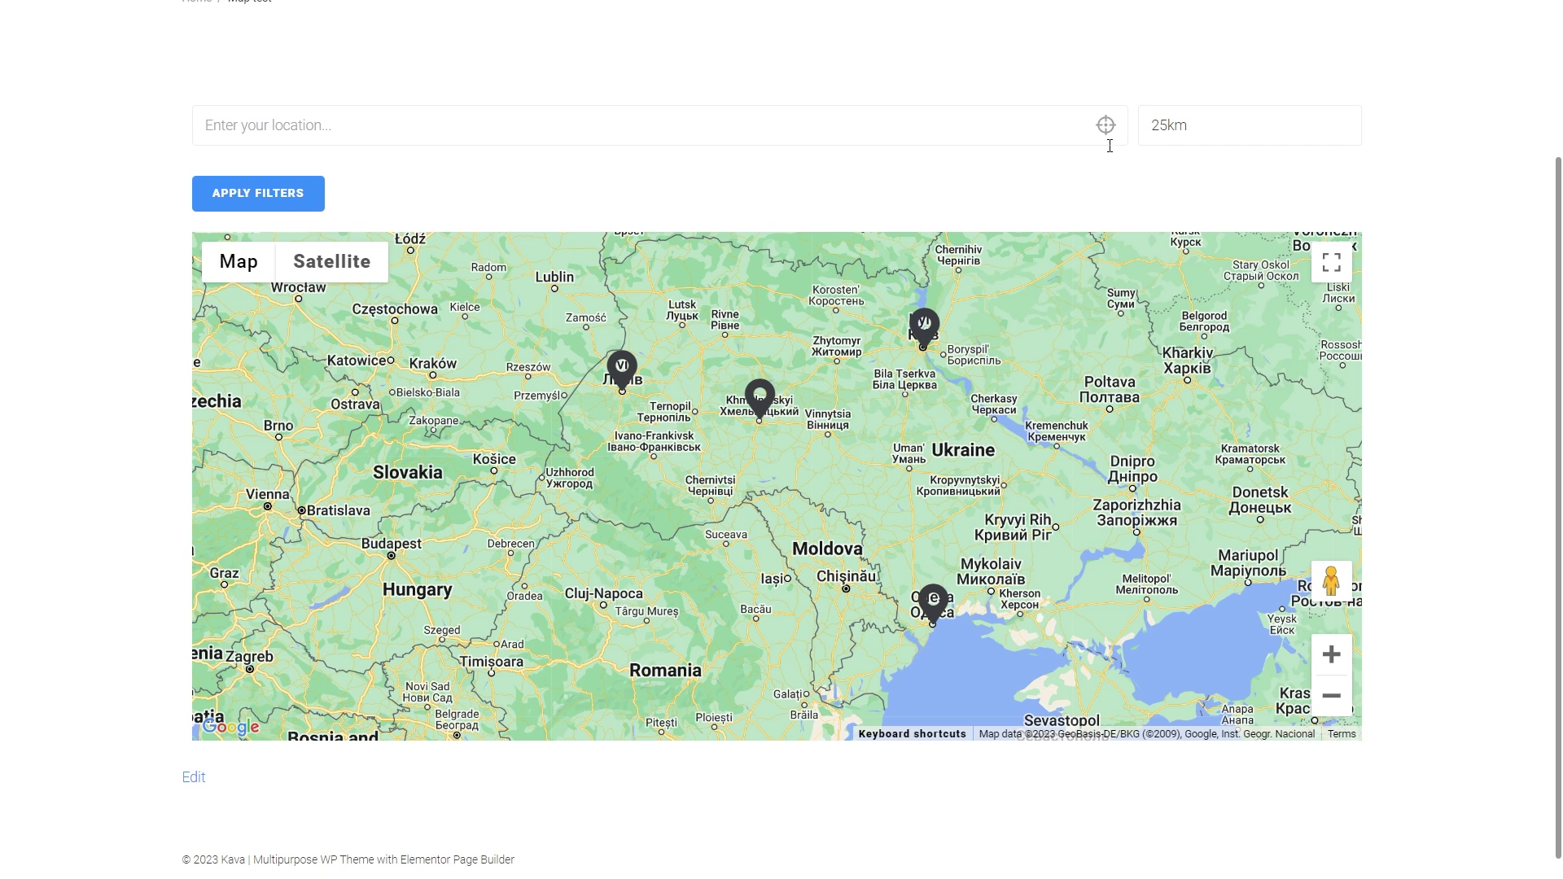
left_click(1105, 129)
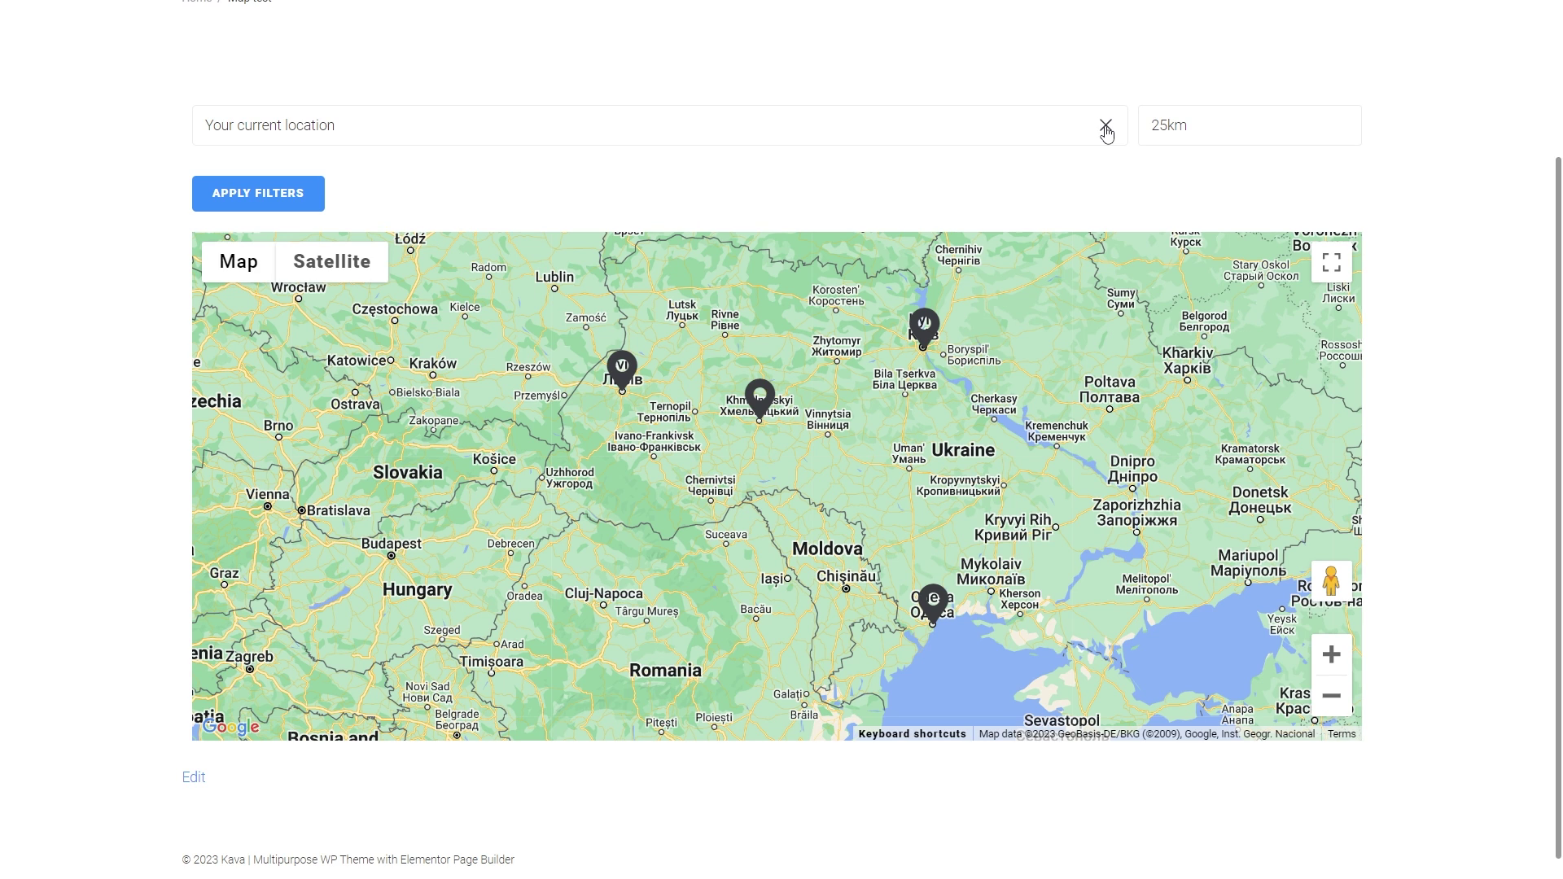
left_click(1106, 128)
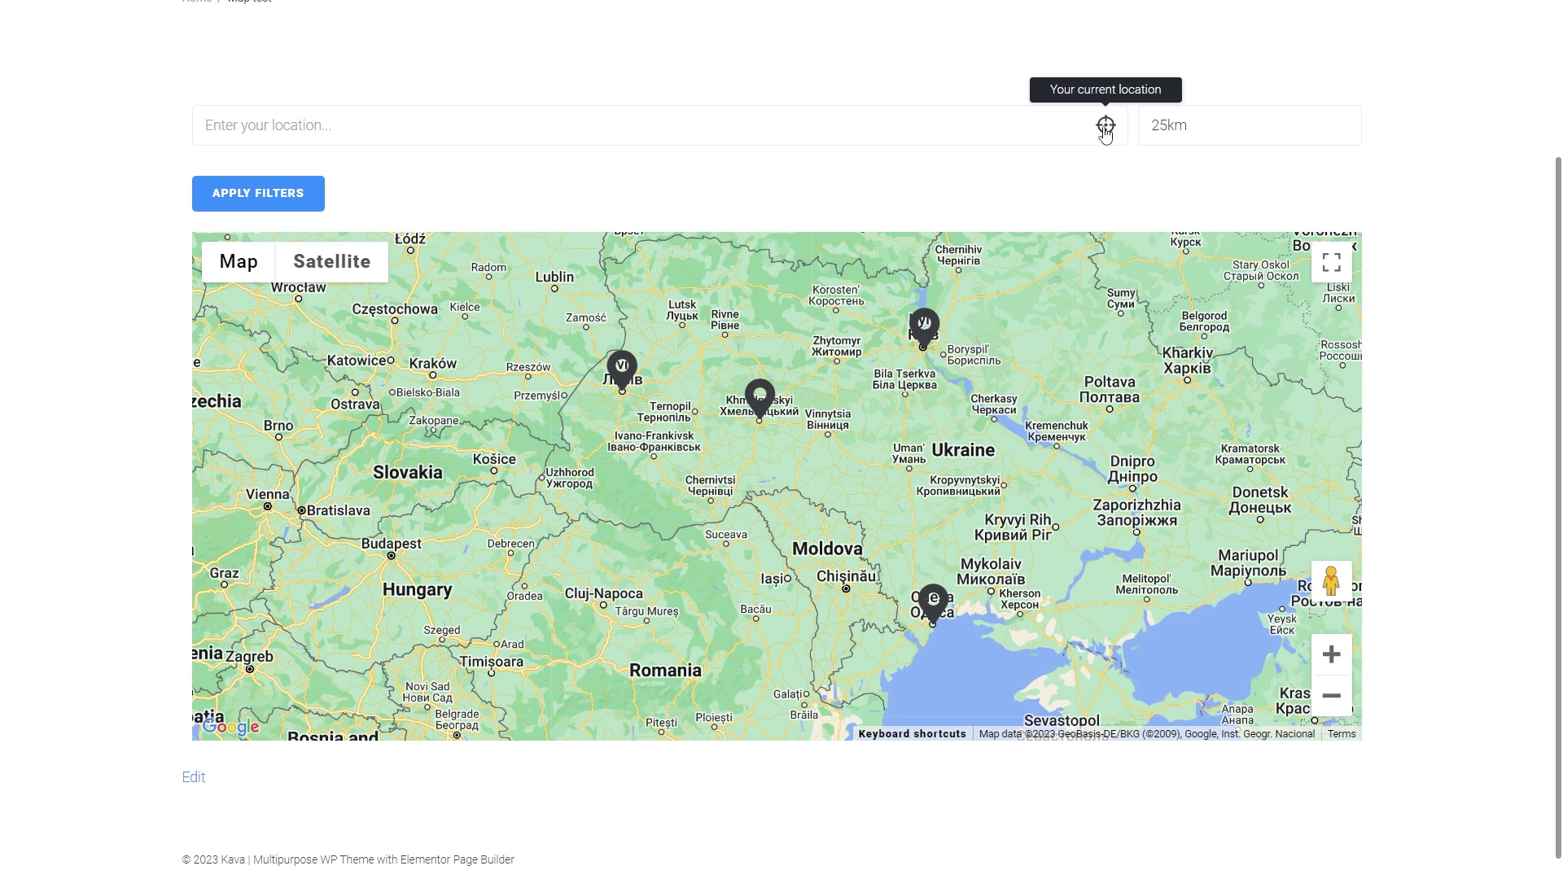
Search around 'Kyiv, Ukraine' and apply the filters to the map.
left_click(532, 127)
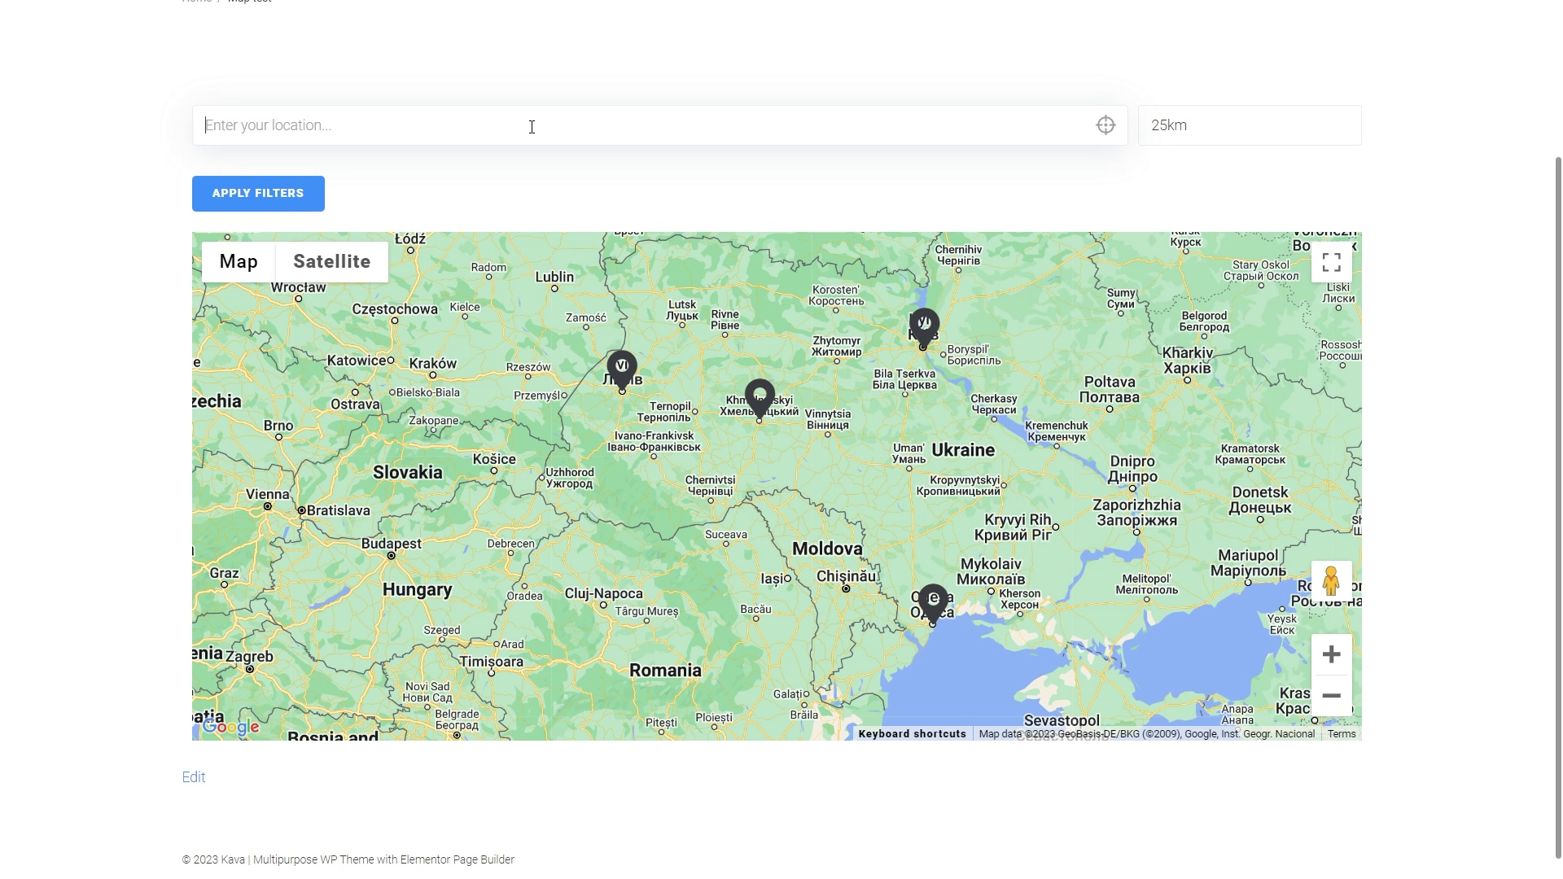
type("kyiv")
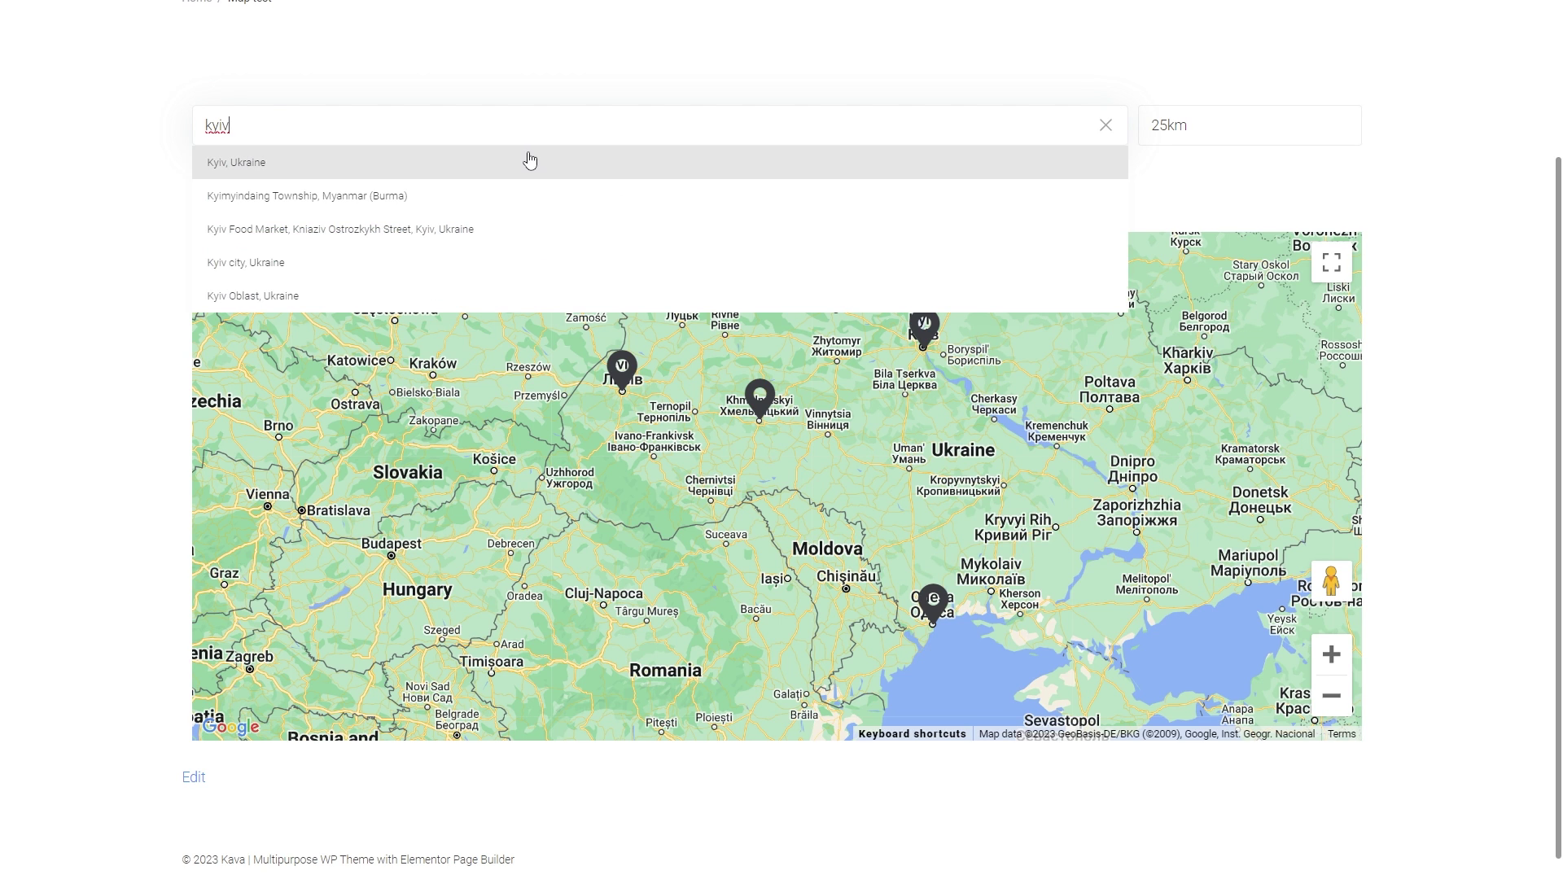
left_click(530, 158)
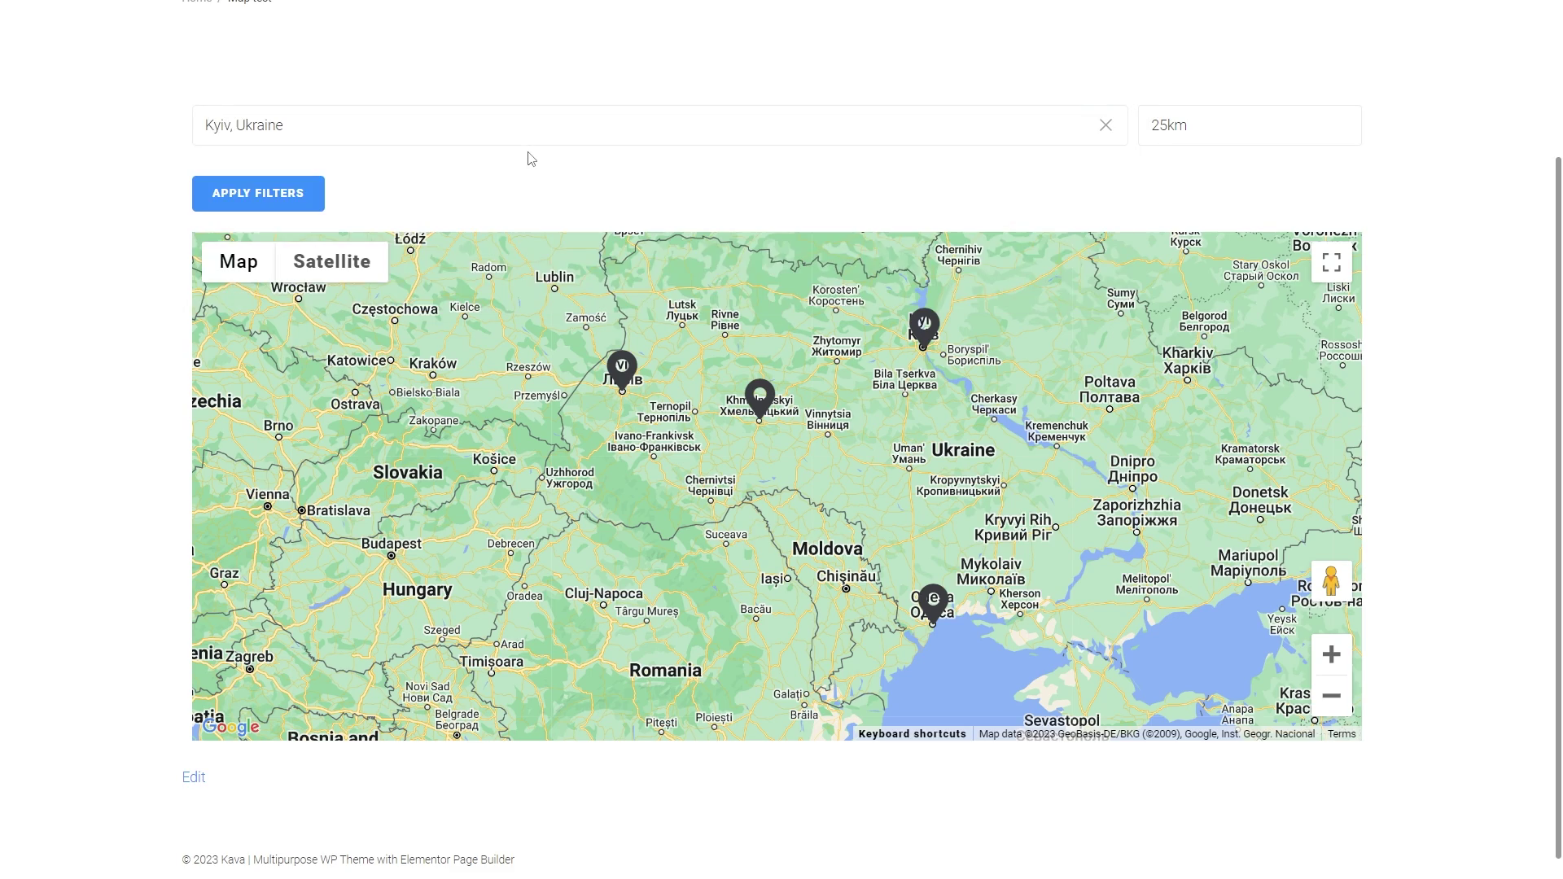
left_click(259, 195)
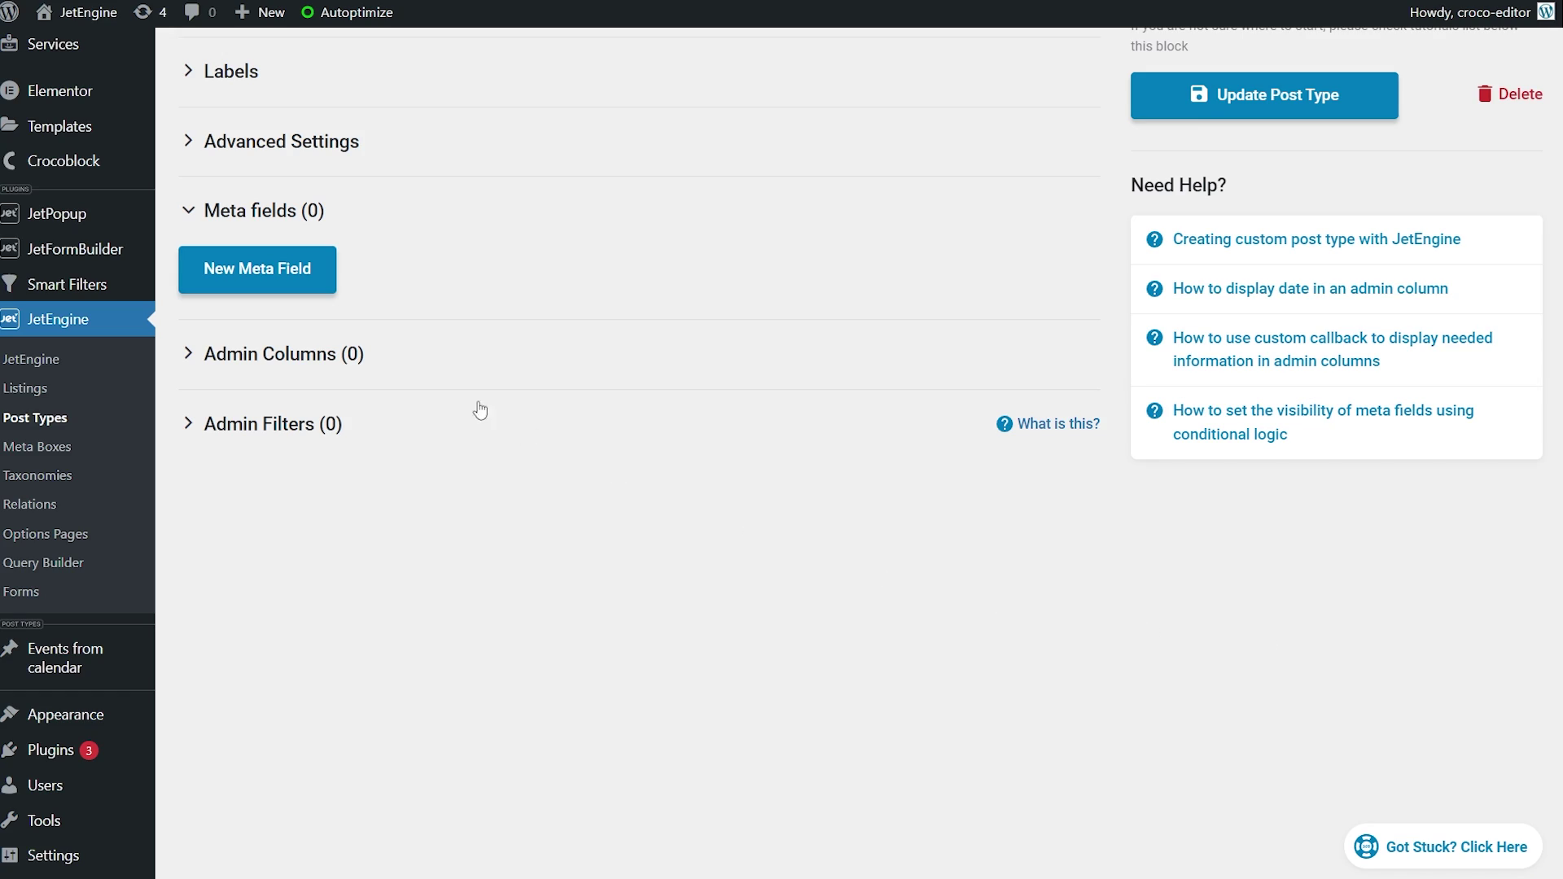
Add a new Checkbox meta field to the post type and view its options Source choices.
left_click(269, 278)
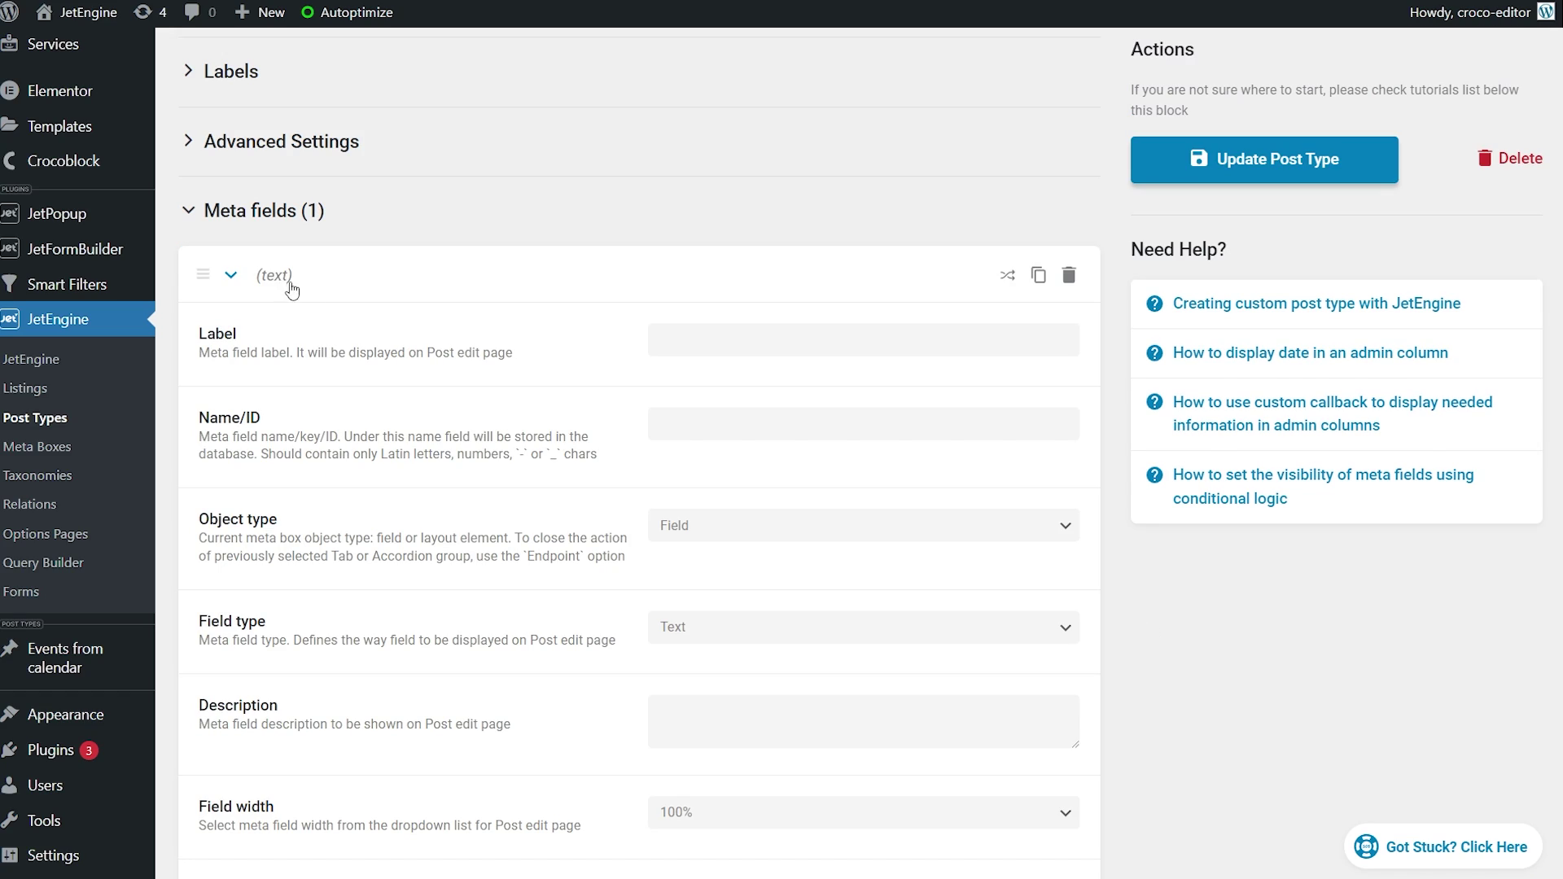
left_click(734, 626)
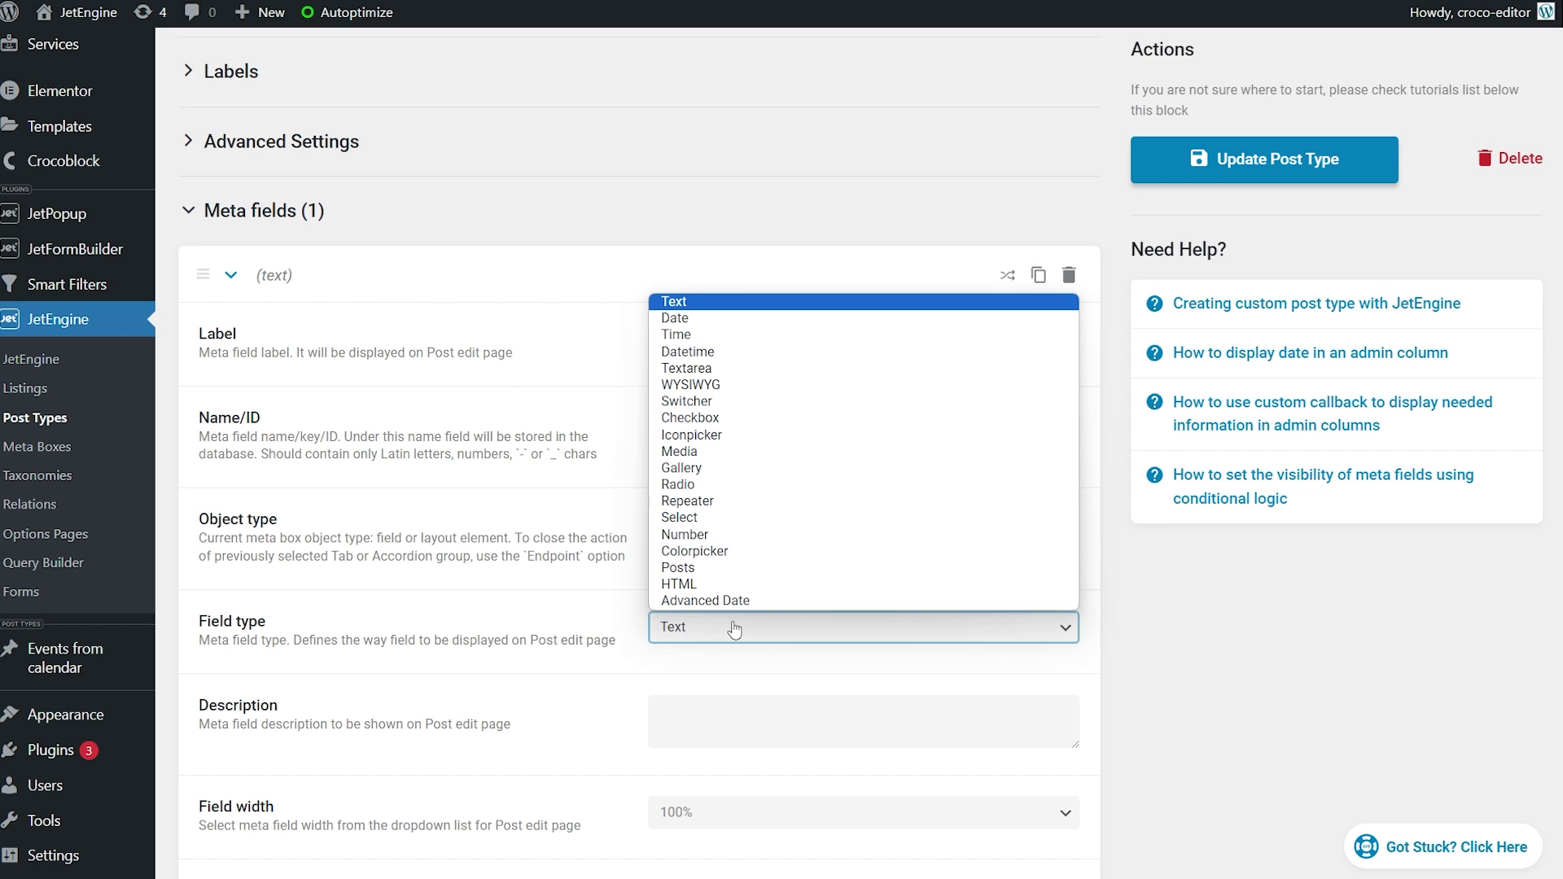
left_click(759, 417)
scroll(759, 415, "down", 4)
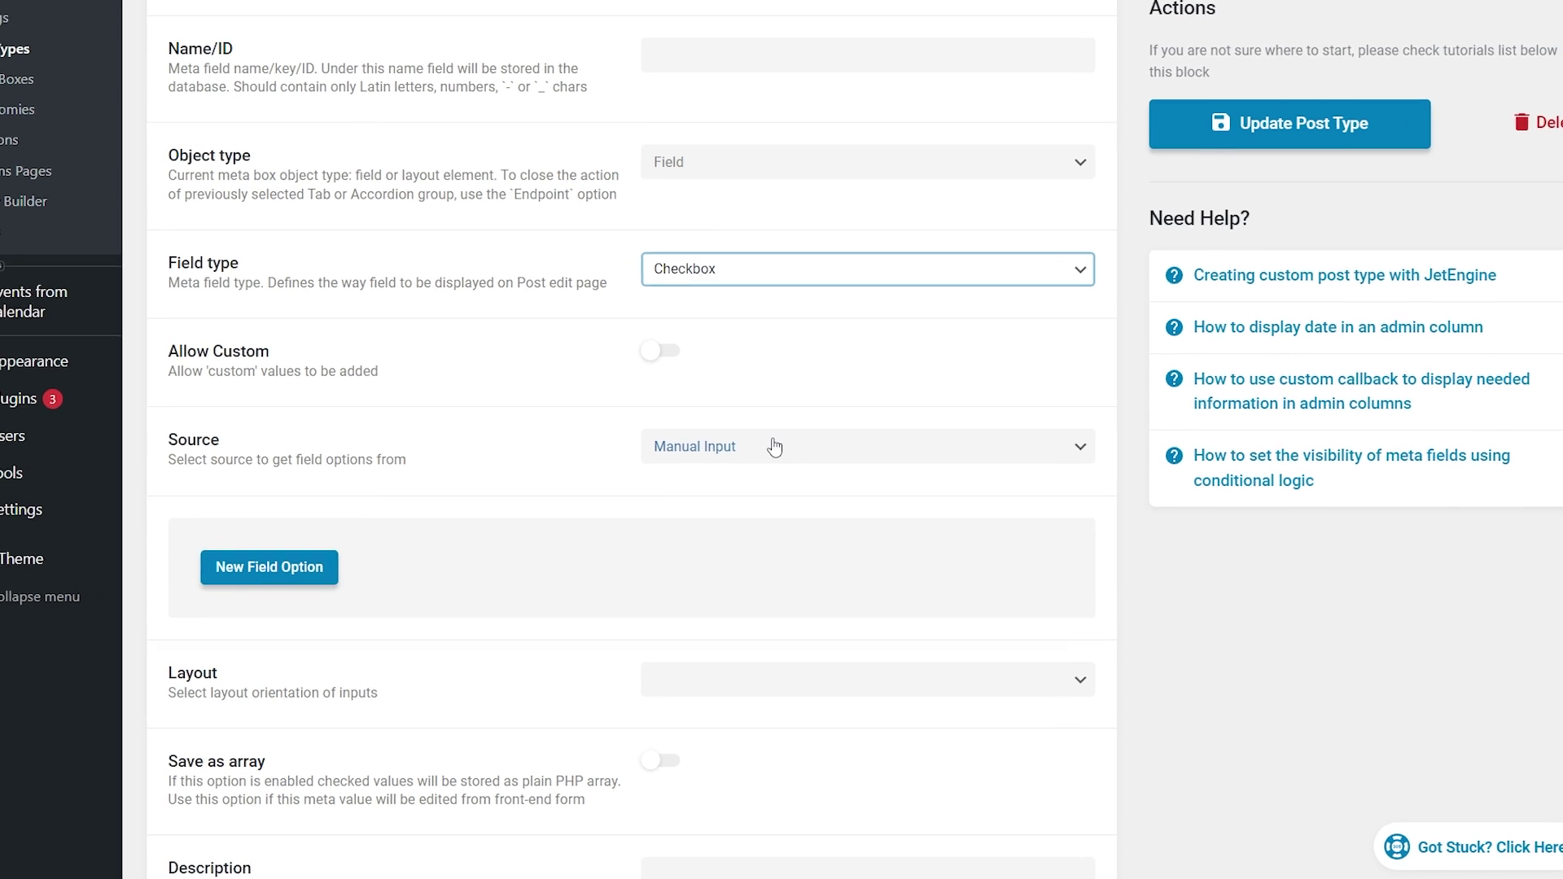
left_click(774, 466)
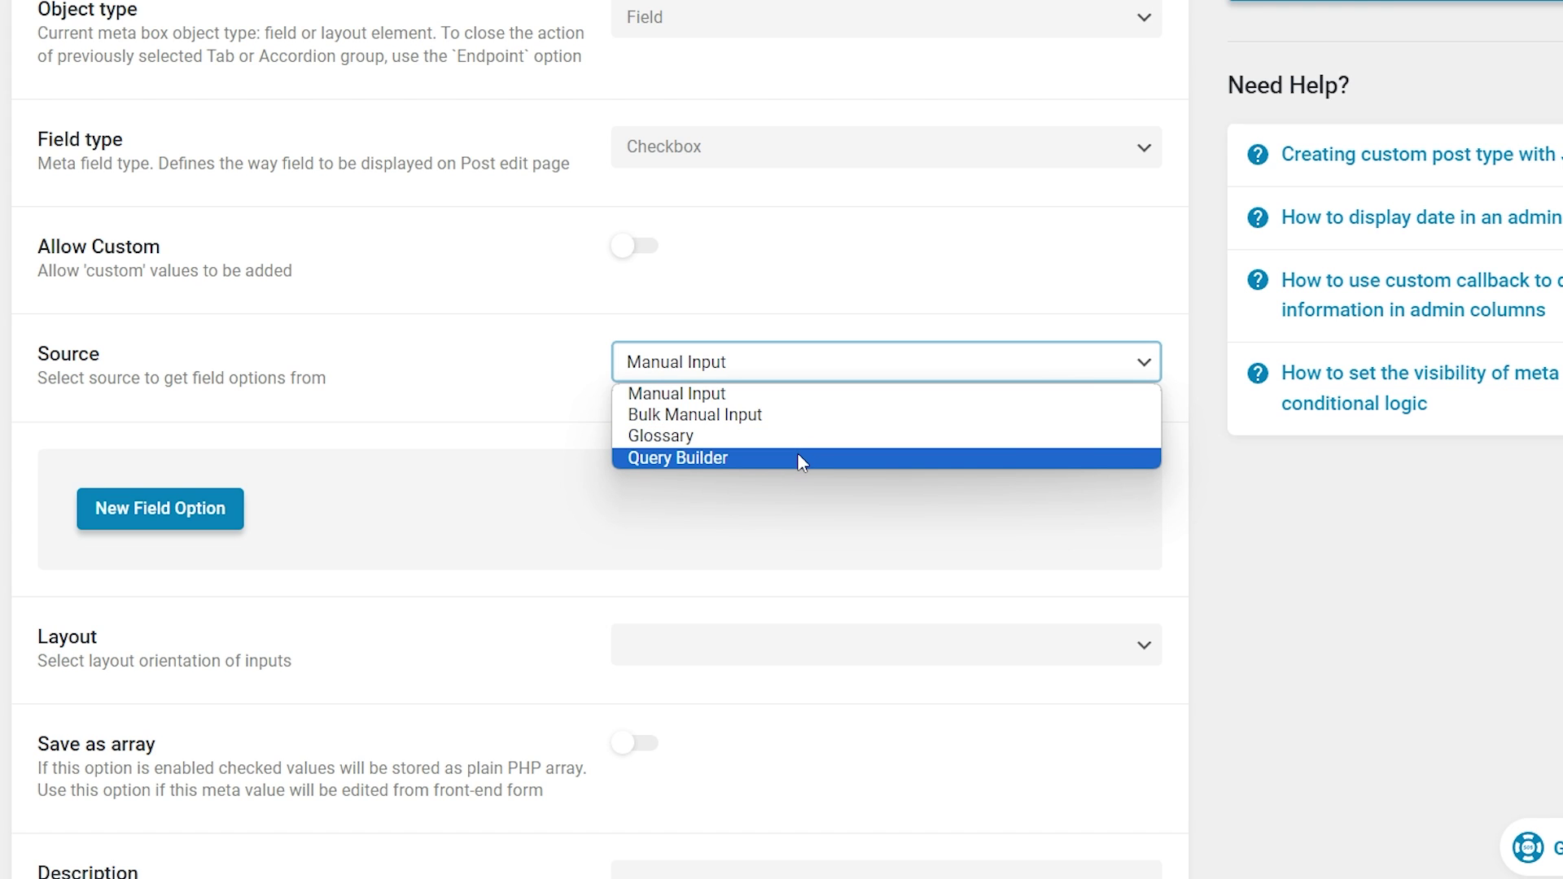
Set the checkbox field's options Source to Query Builder and review the available queries.
left_click(798, 458)
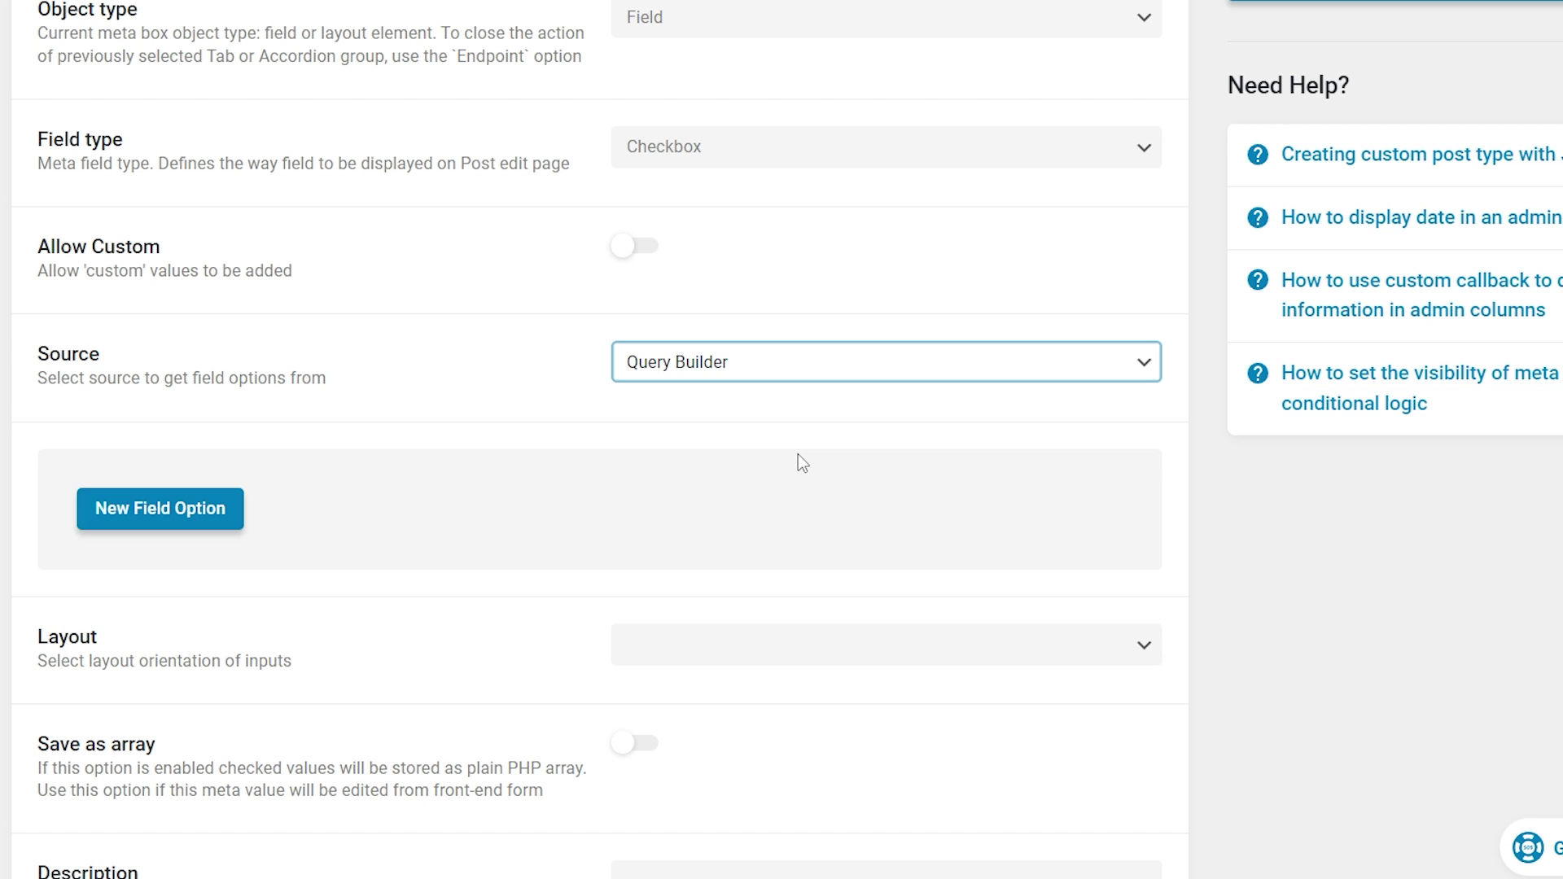
left_click(171, 511)
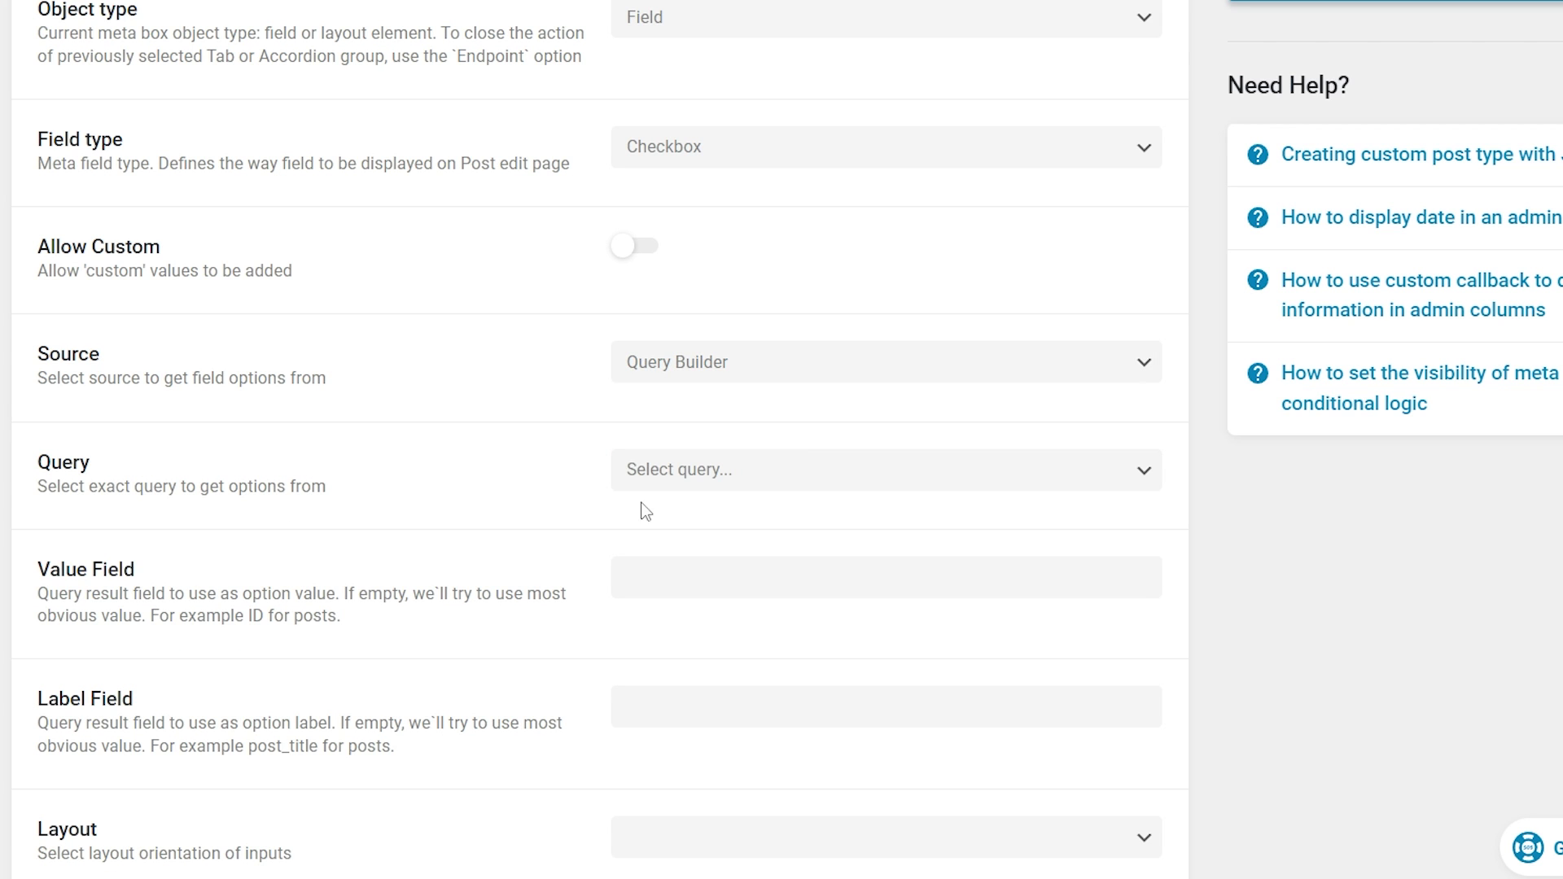
left_click(771, 475)
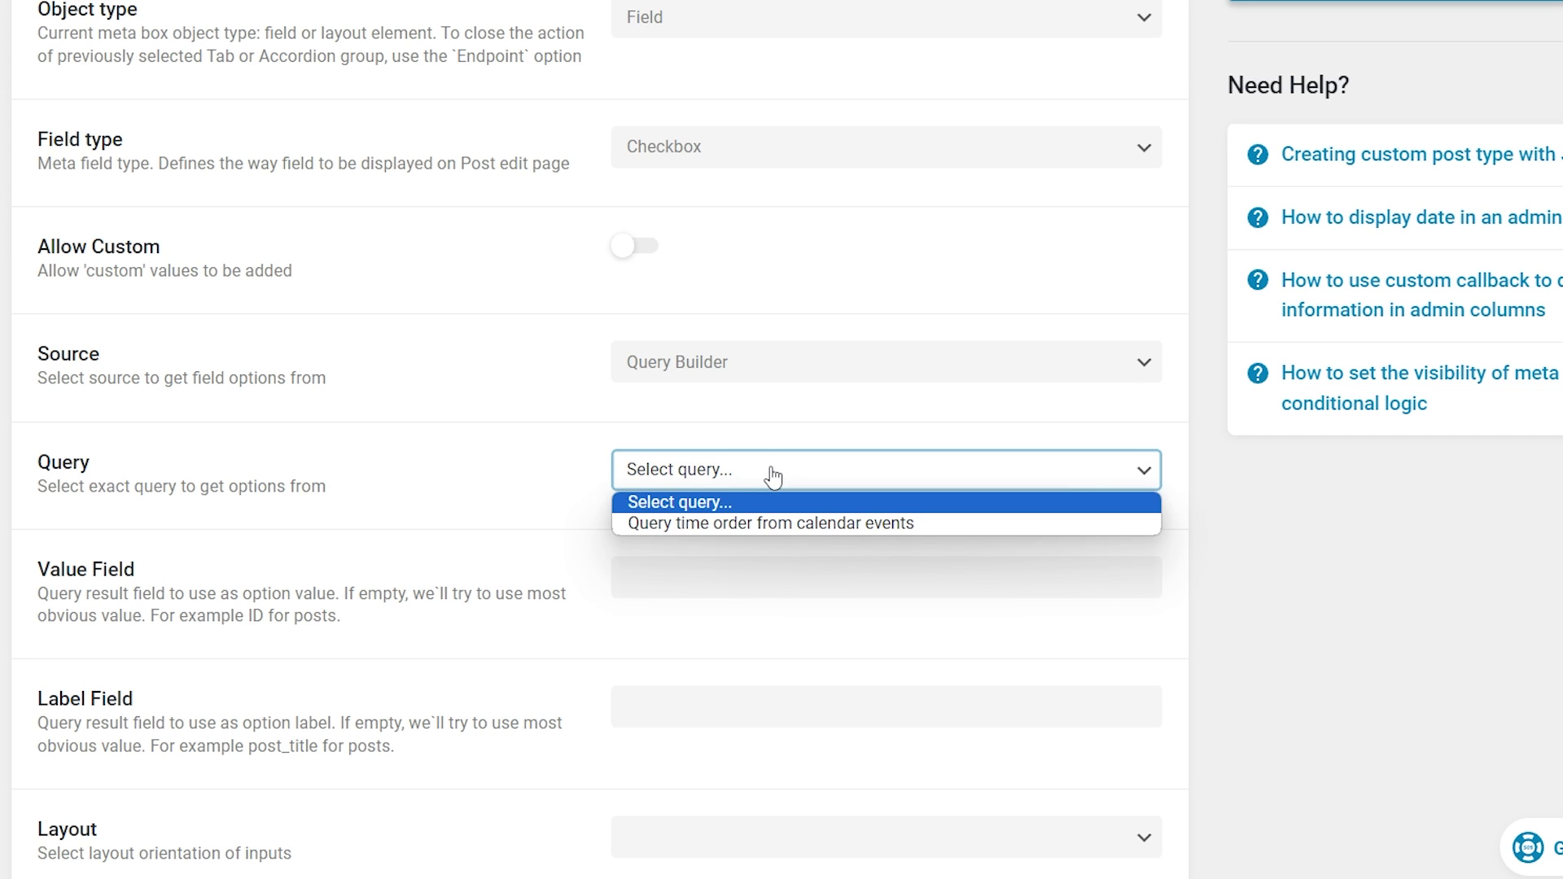
left_click(771, 476)
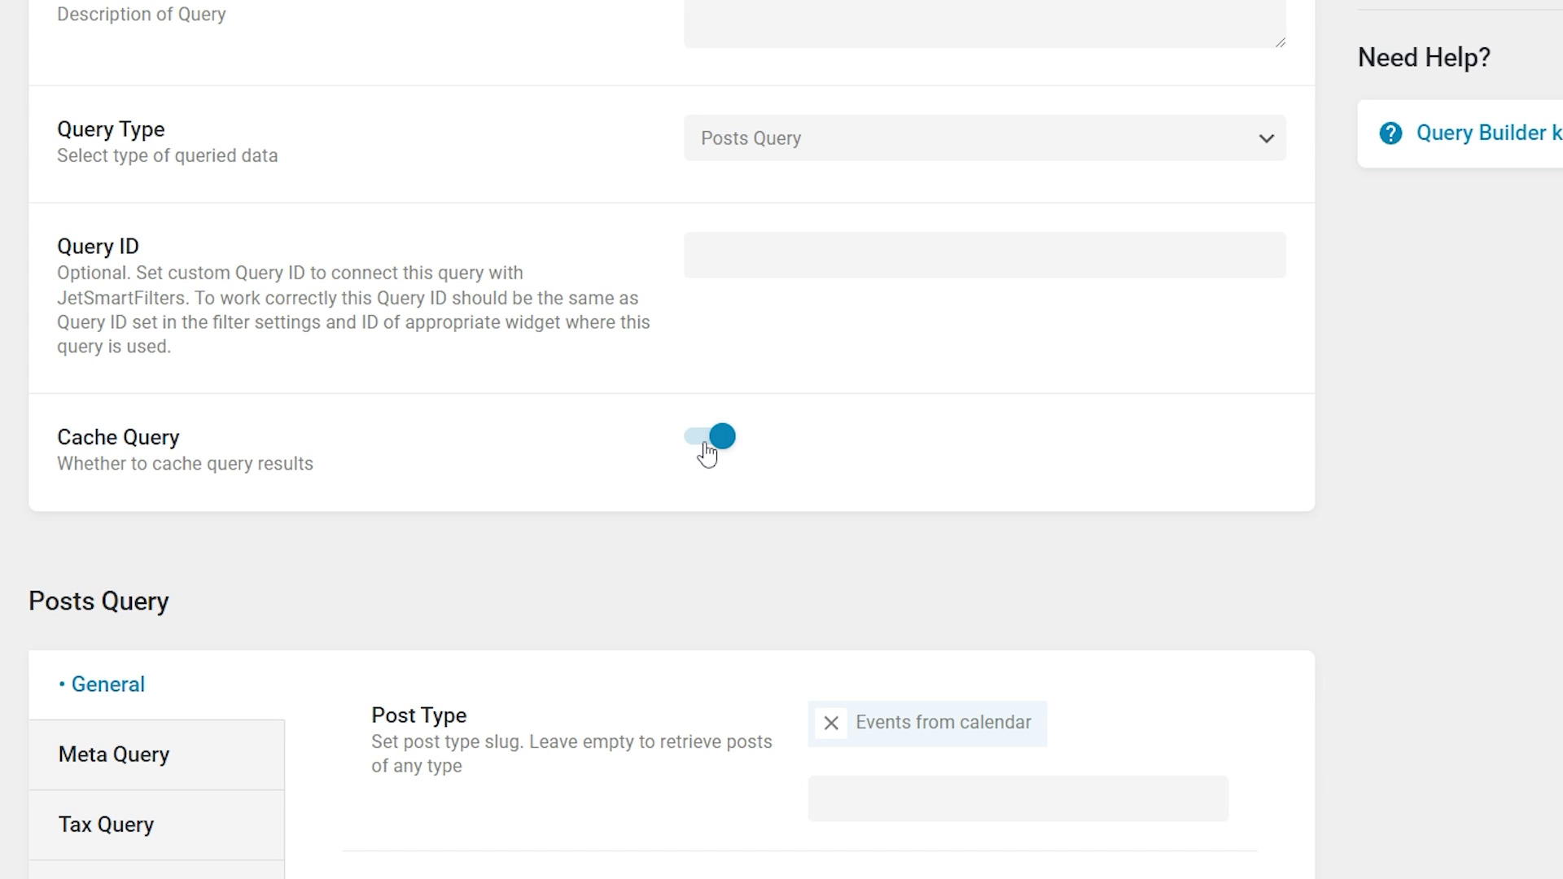
Turn off Cache Query for the Events from calendar posts query.
left_click(707, 444)
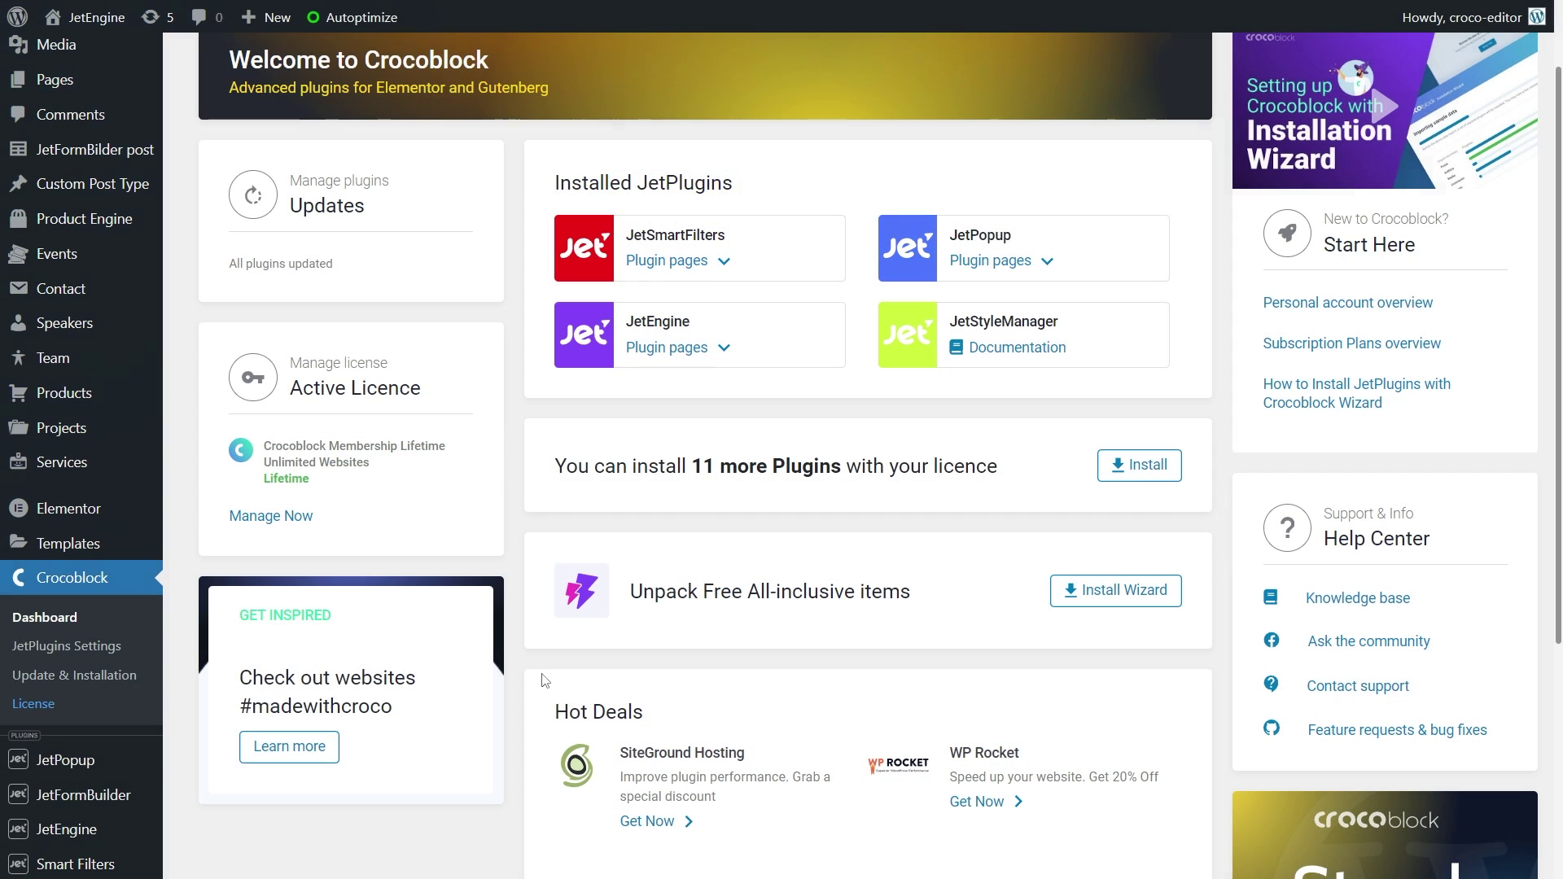
Create a new JetEngine listing item using the Timber/Twig listing view.
left_click(111, 836)
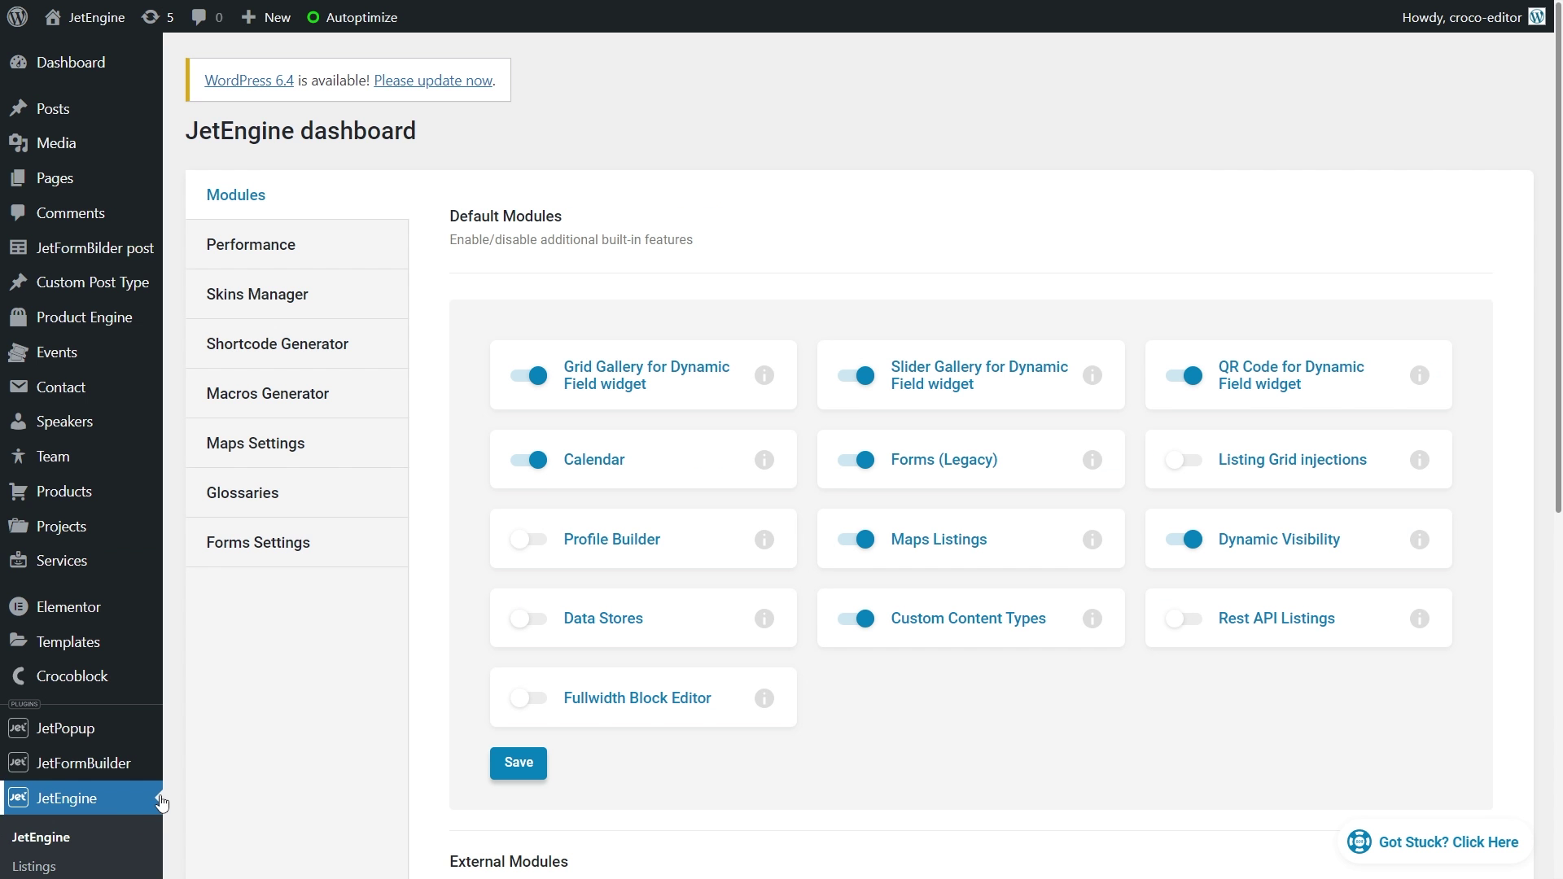
left_click(356, 250)
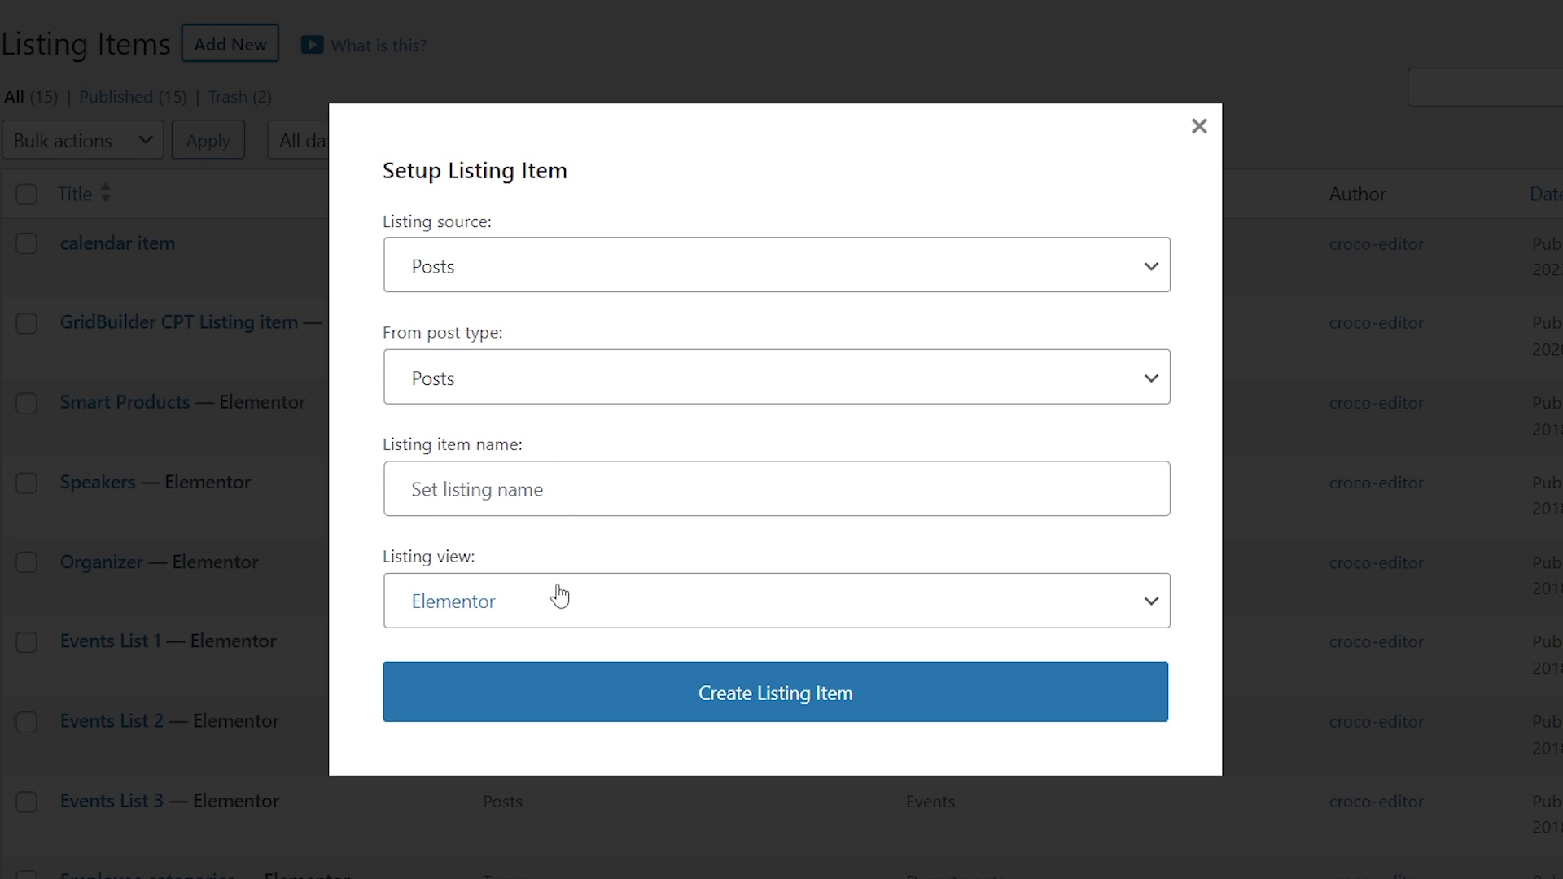
left_click(557, 601)
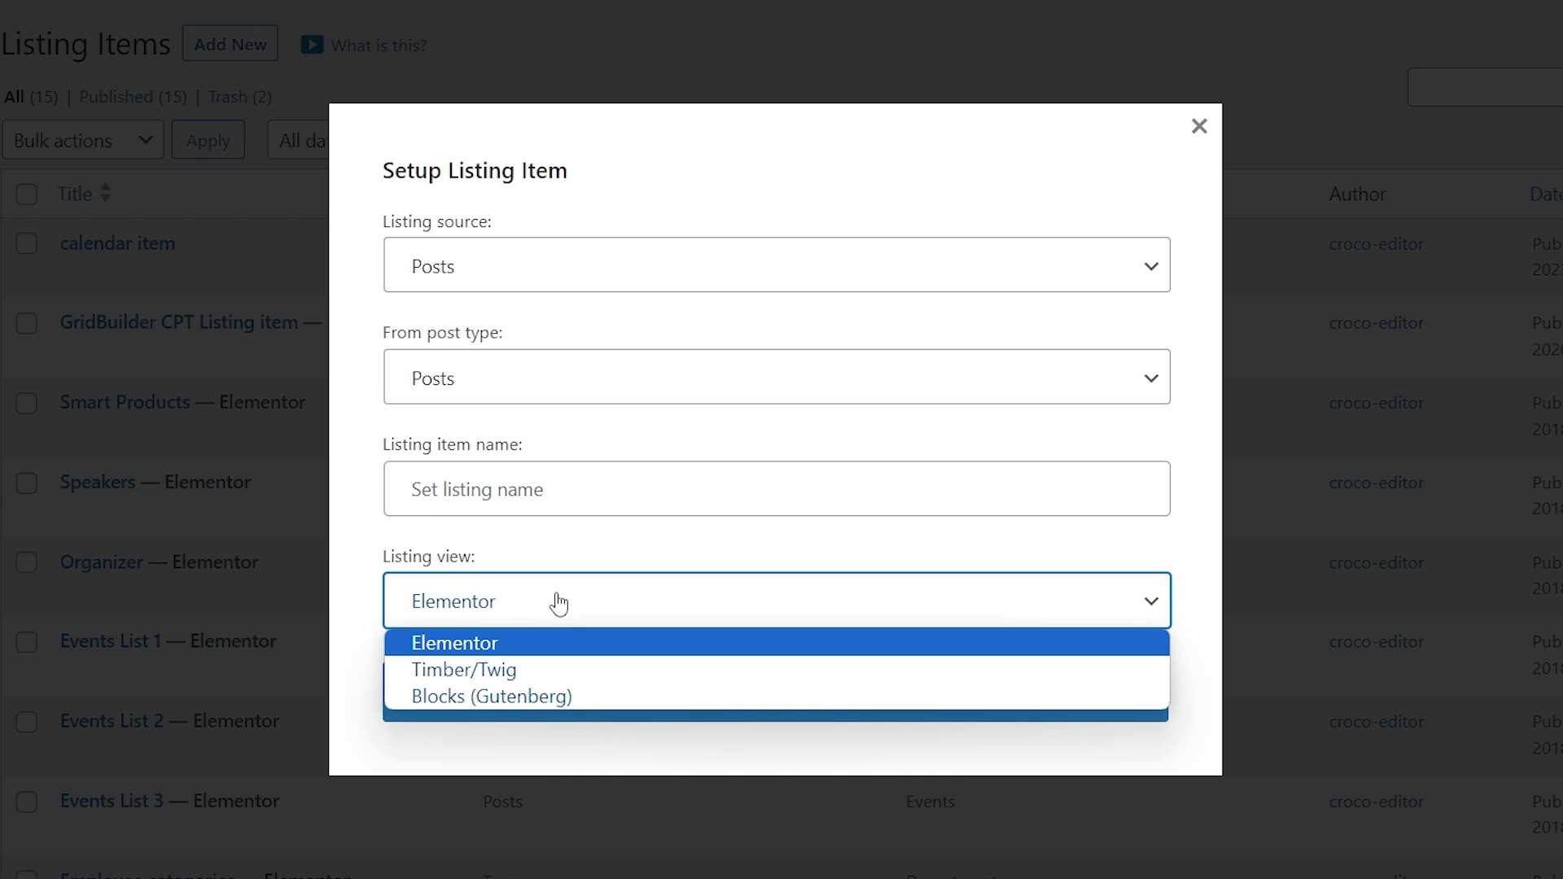
left_click(581, 676)
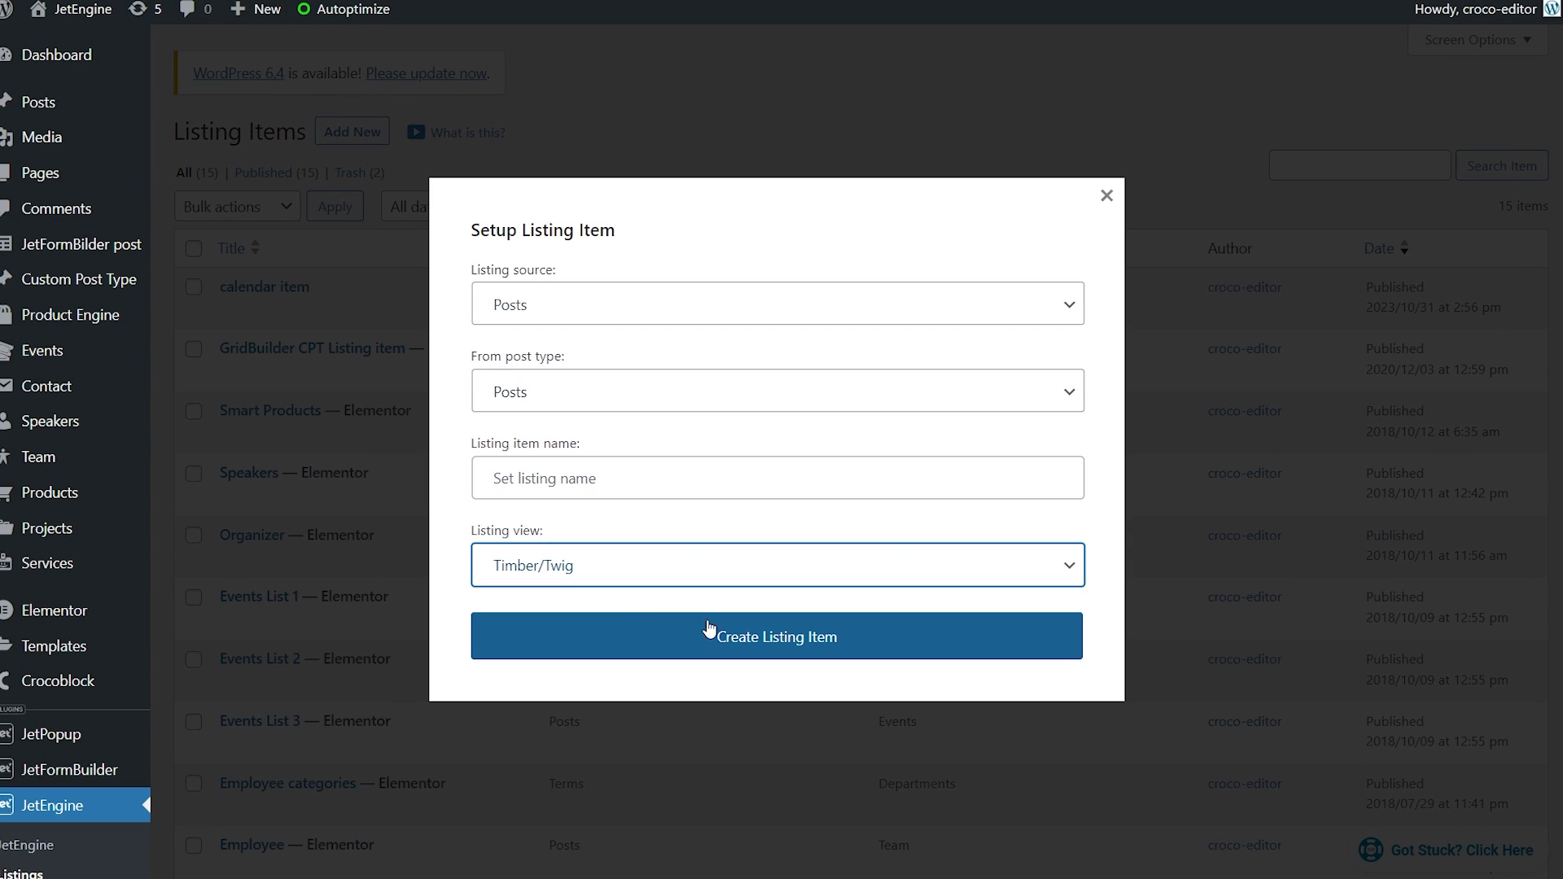
left_click(779, 638)
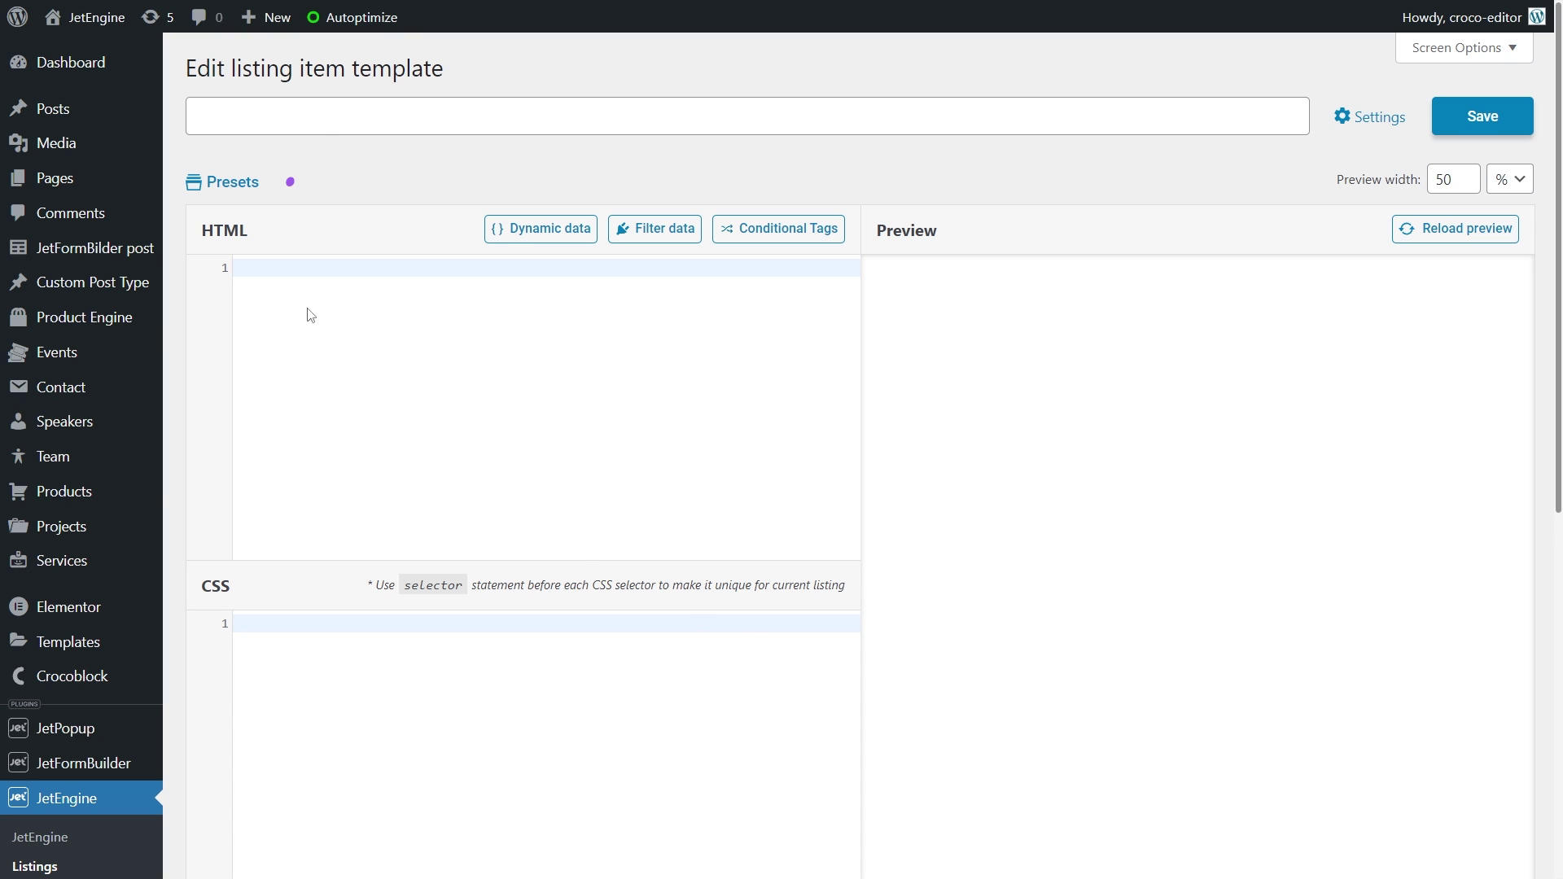
left_click(233, 184)
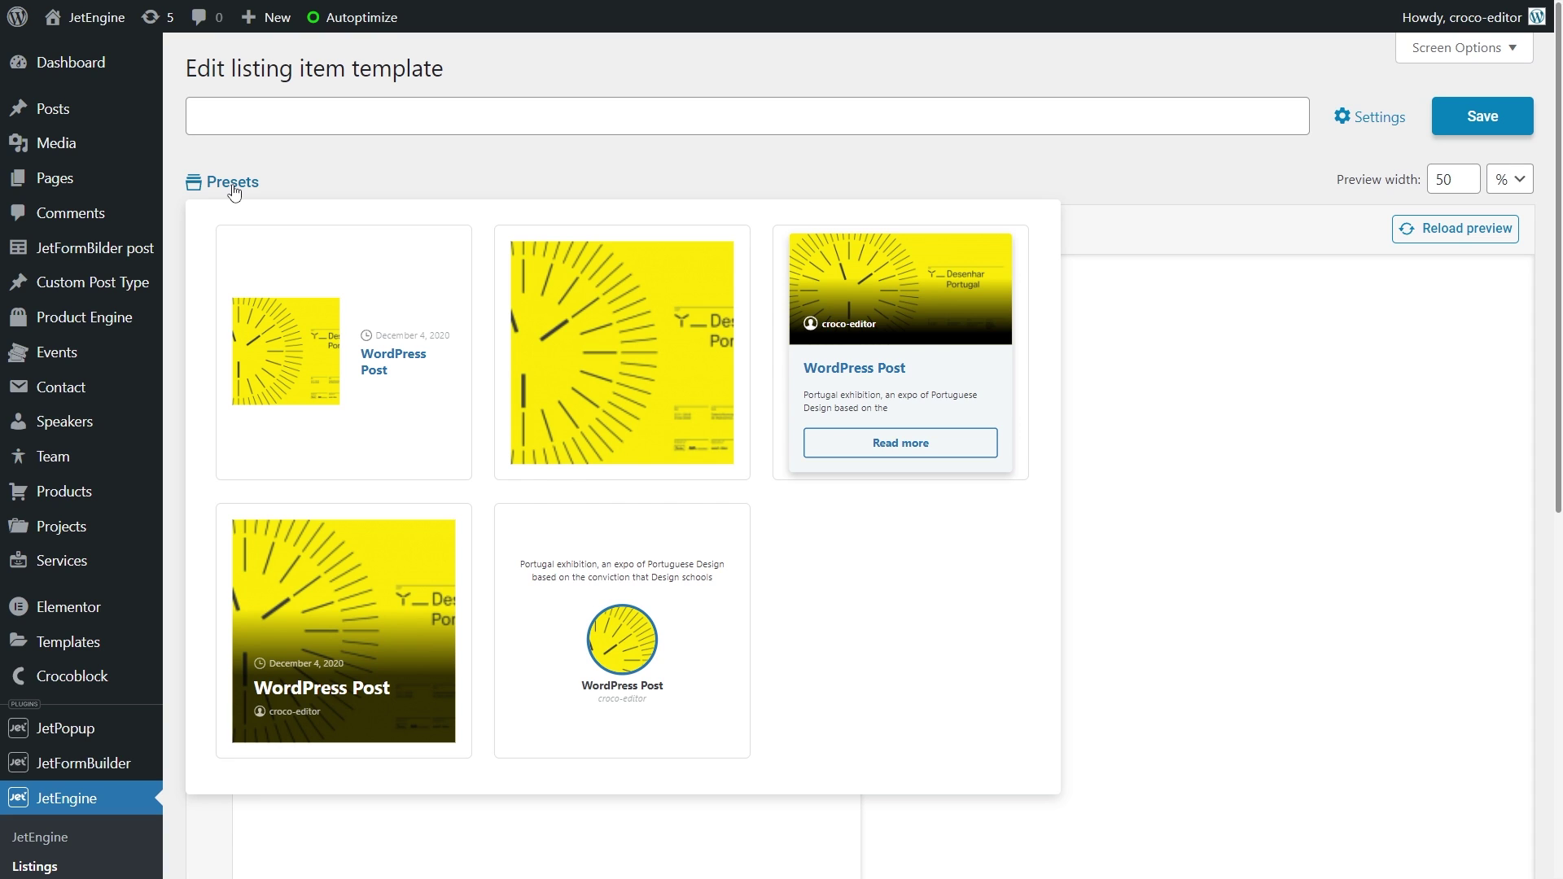
left_click(234, 189)
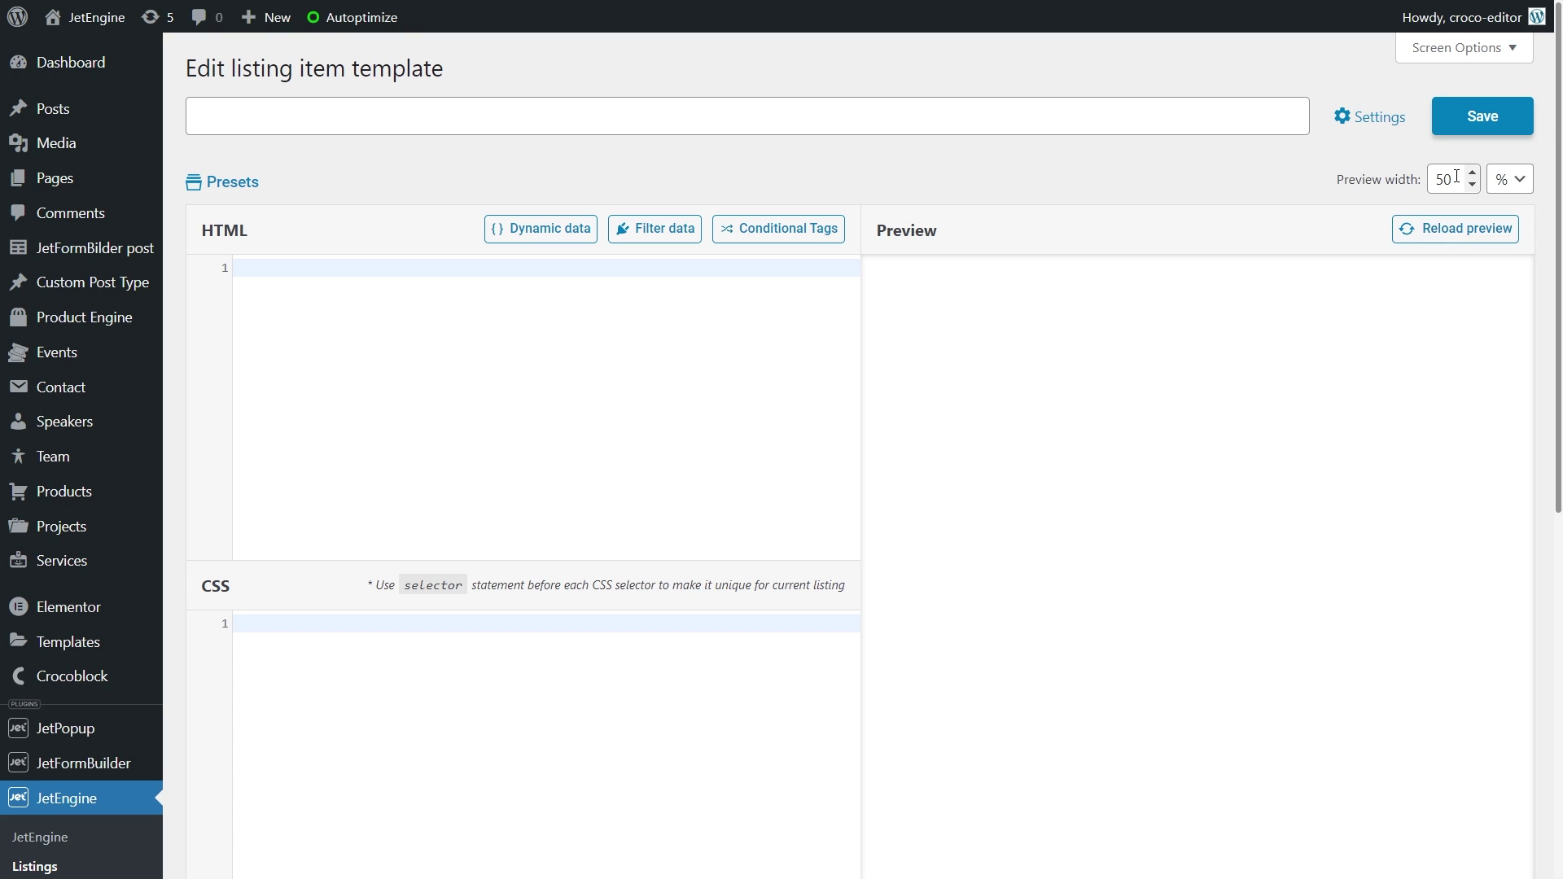
Change the listing template's Preview width from 50 to 30%.
left_click_drag(1457, 179, 1435, 176)
type("30")
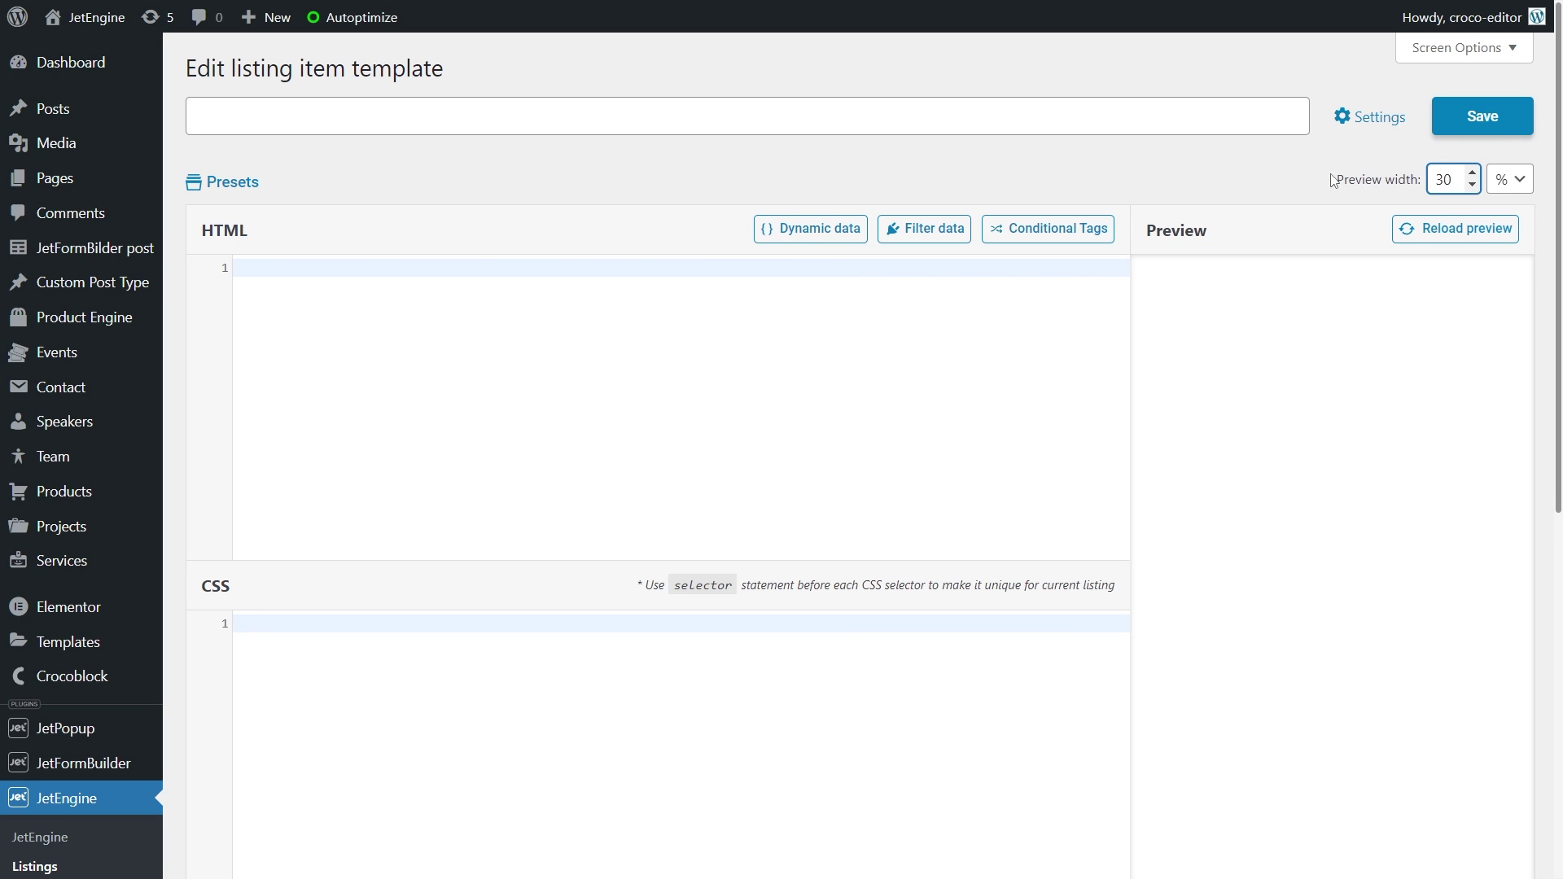
left_click(1281, 184)
left_click(806, 238)
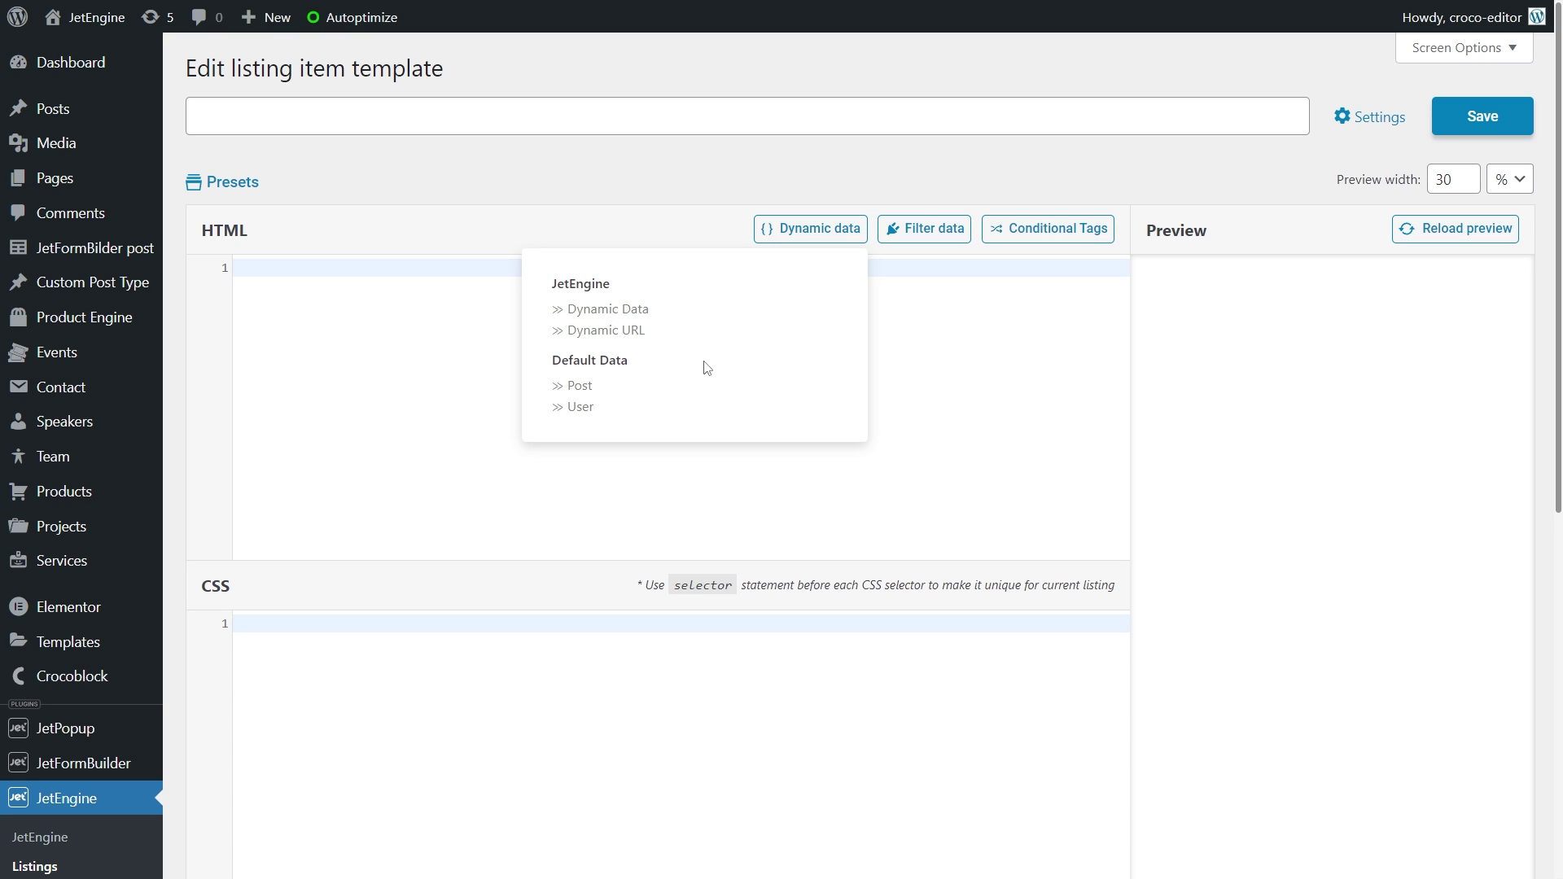
Open the Post function's data options in the Dynamic data popup.
left_click(592, 386)
Browse the post fields, return to All Functions, and choose JetEngine Dynamic Data.
left_click(630, 339)
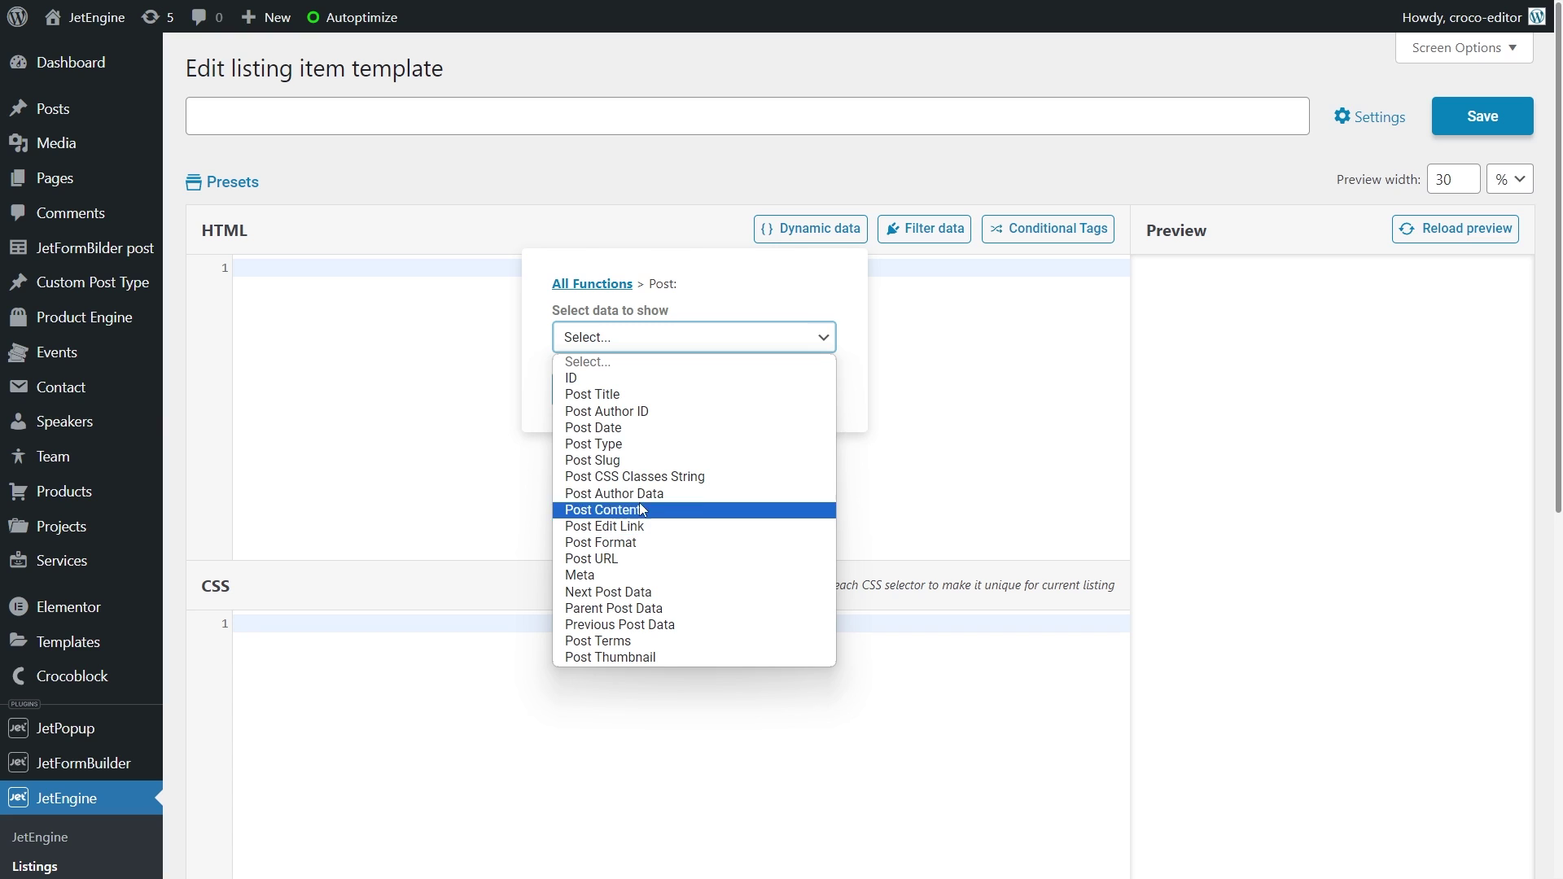
left_click(619, 285)
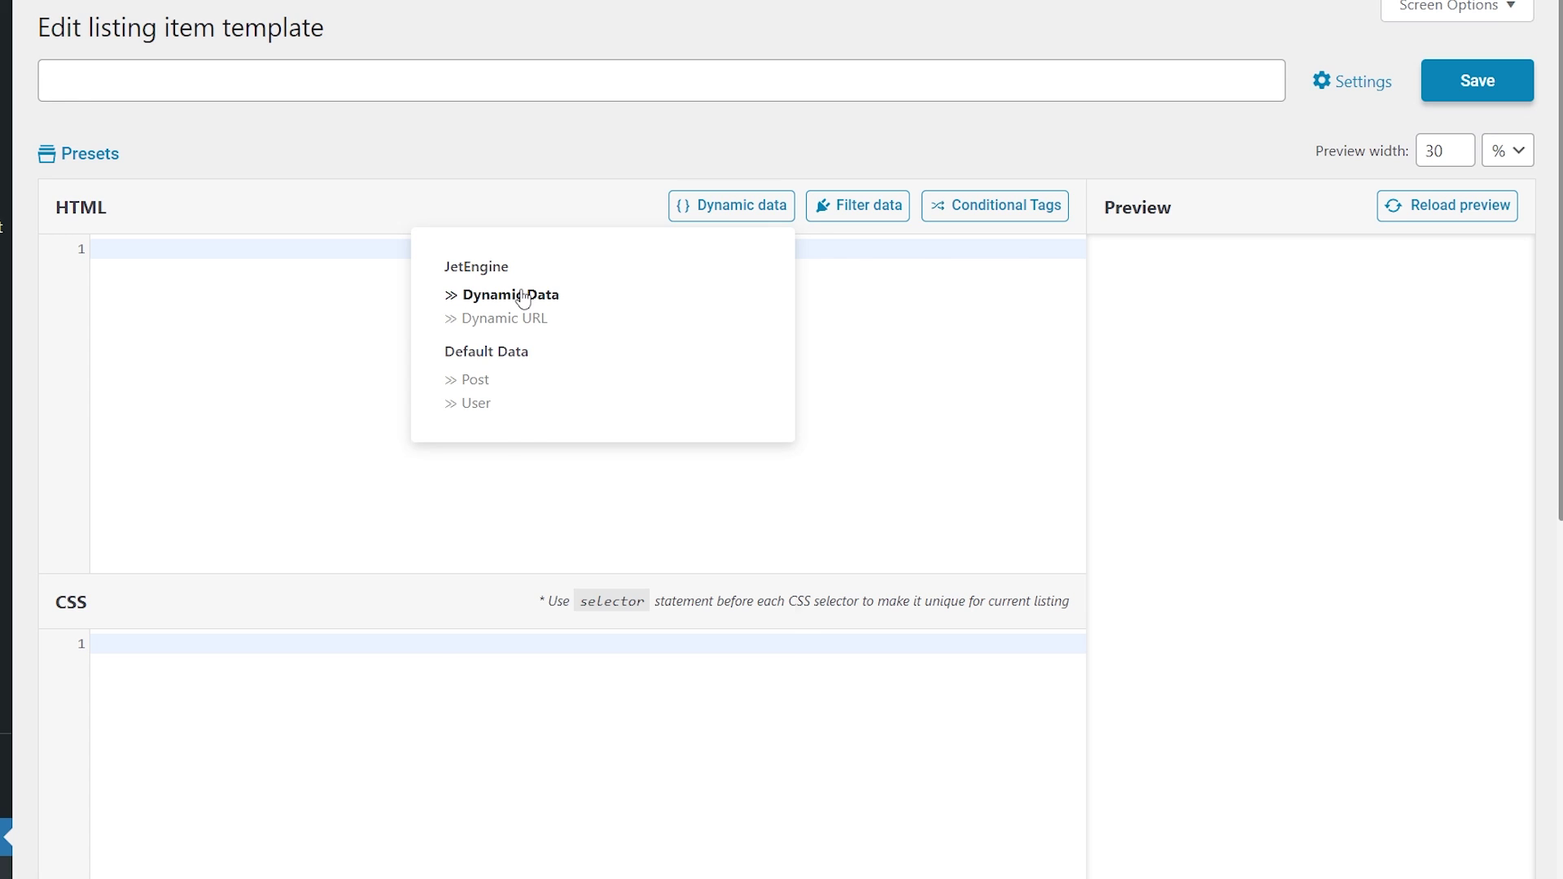
left_click(523, 296)
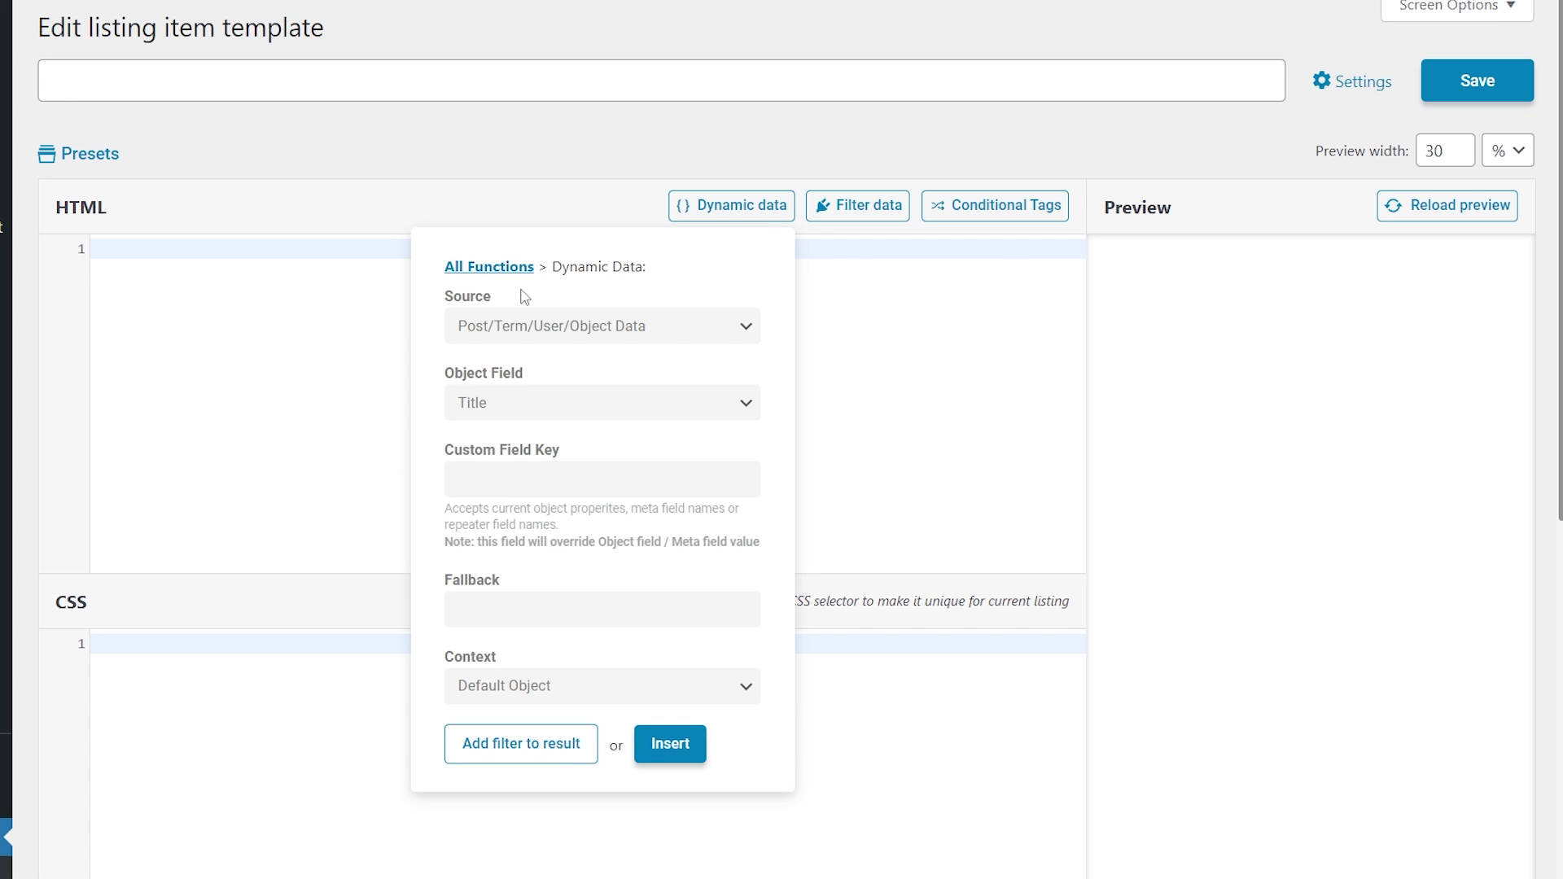
Insert the Location meta field tag into the HTML and reload the preview to show Los Angeles, USA.
left_click(674, 327)
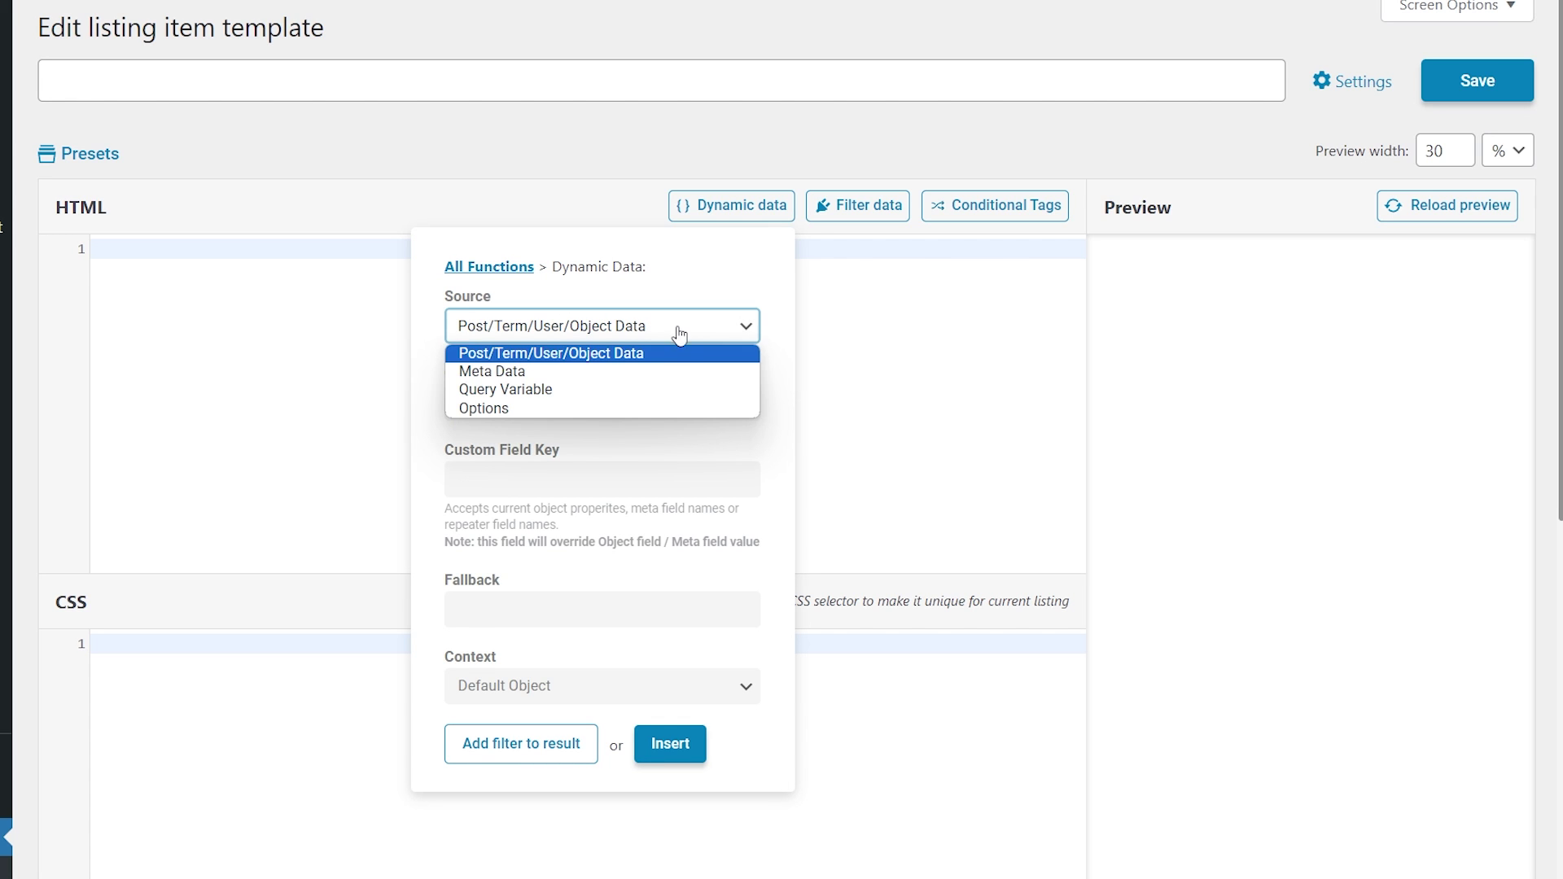
left_click(680, 373)
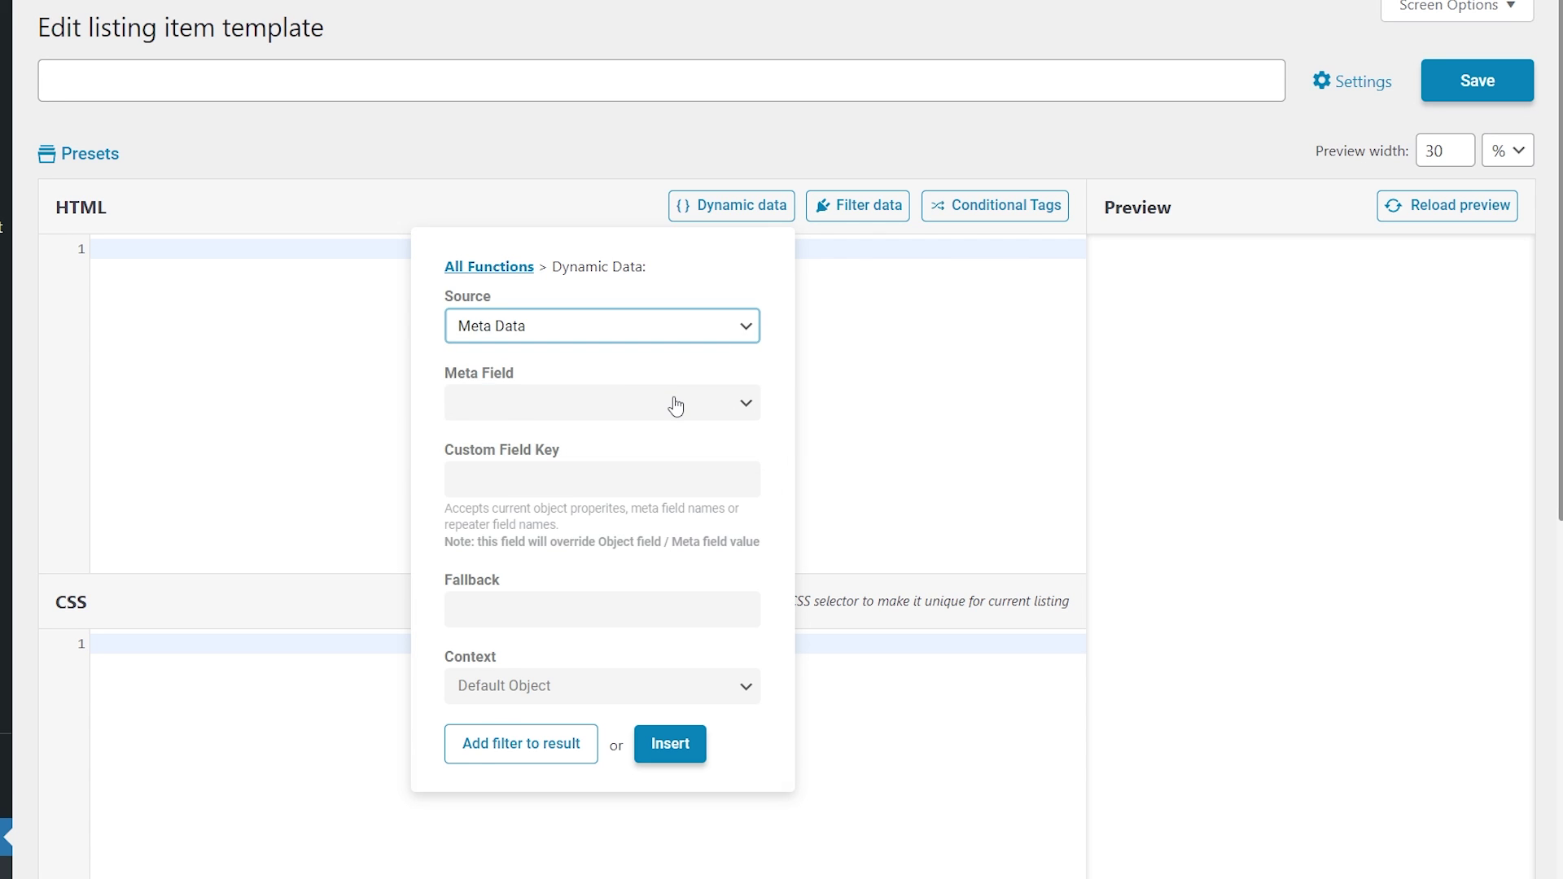
left_click(674, 404)
scroll(666, 486, "down", 5)
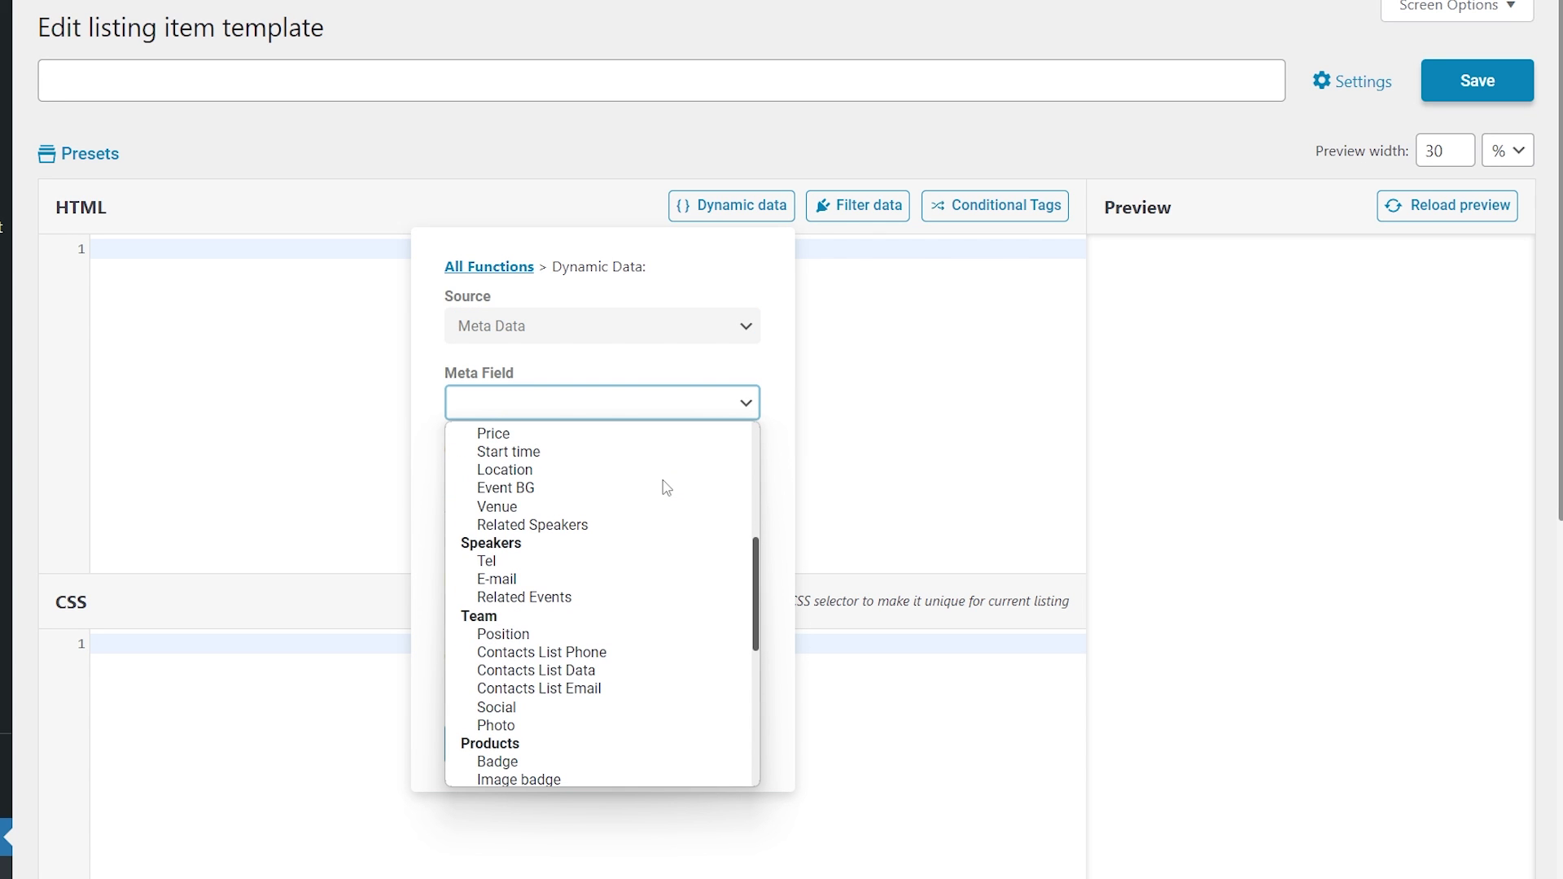
left_click(628, 471)
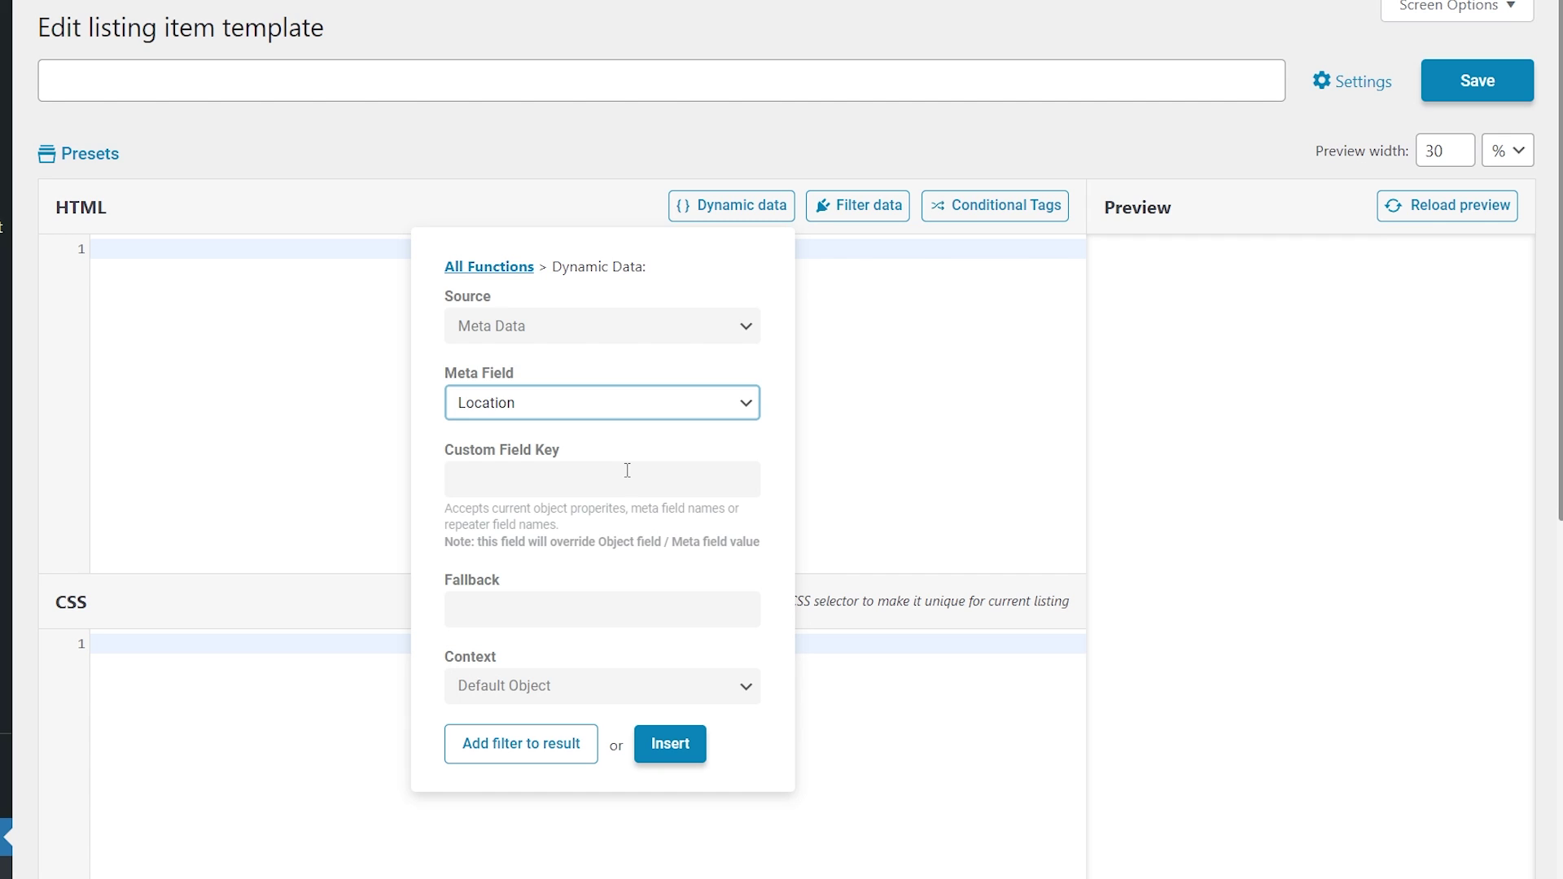
left_click(666, 744)
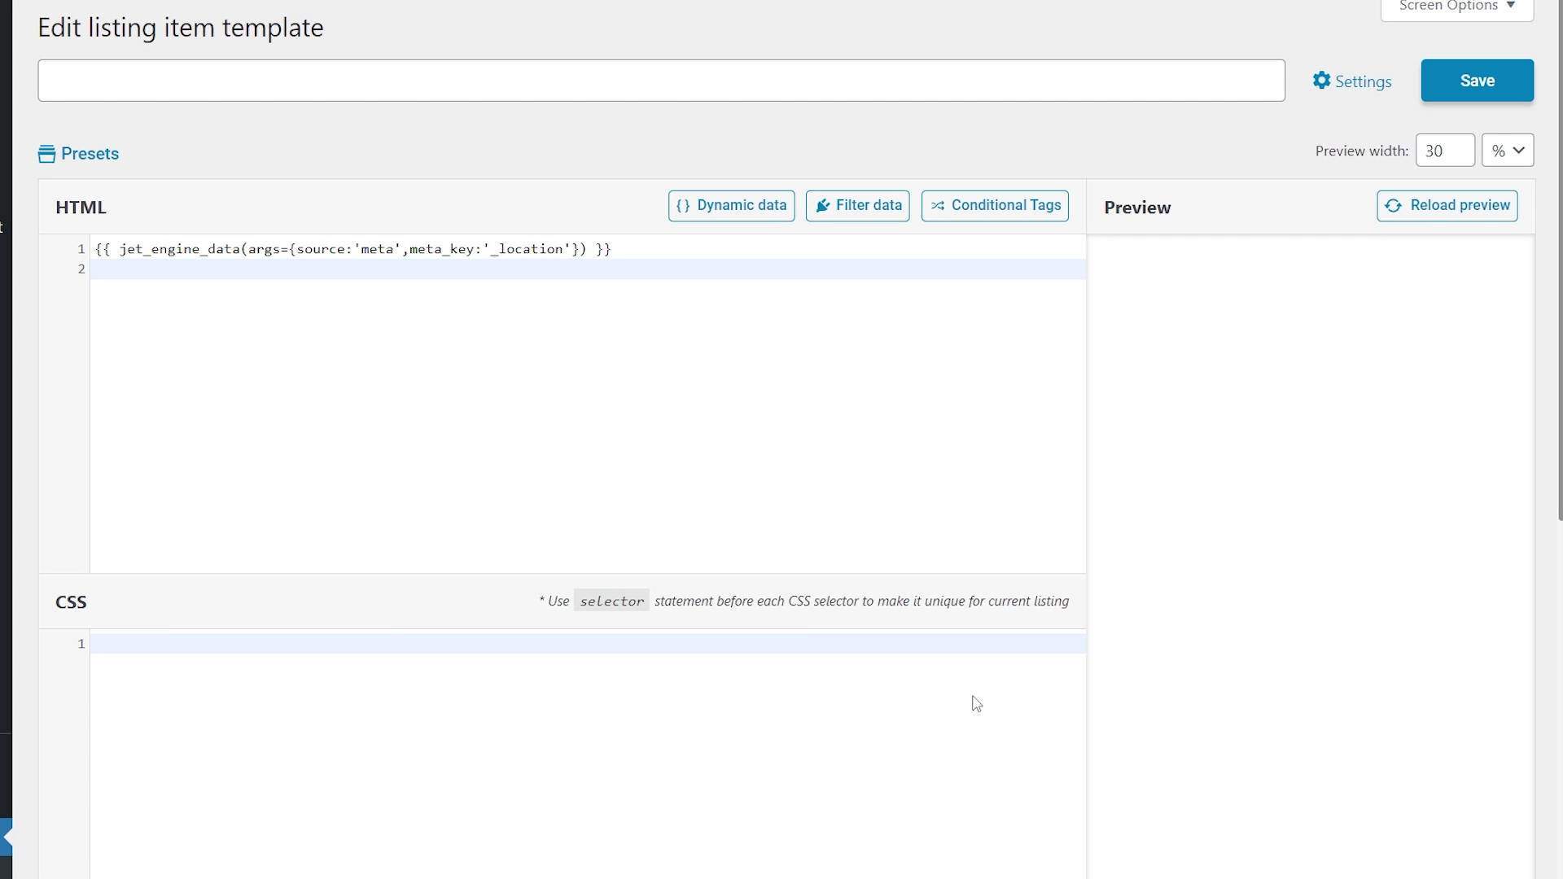
left_click(1464, 210)
Insert the Post Date dynamic tag on a new line below the location tag.
left_click(588, 275)
key("Return")
key("Return")
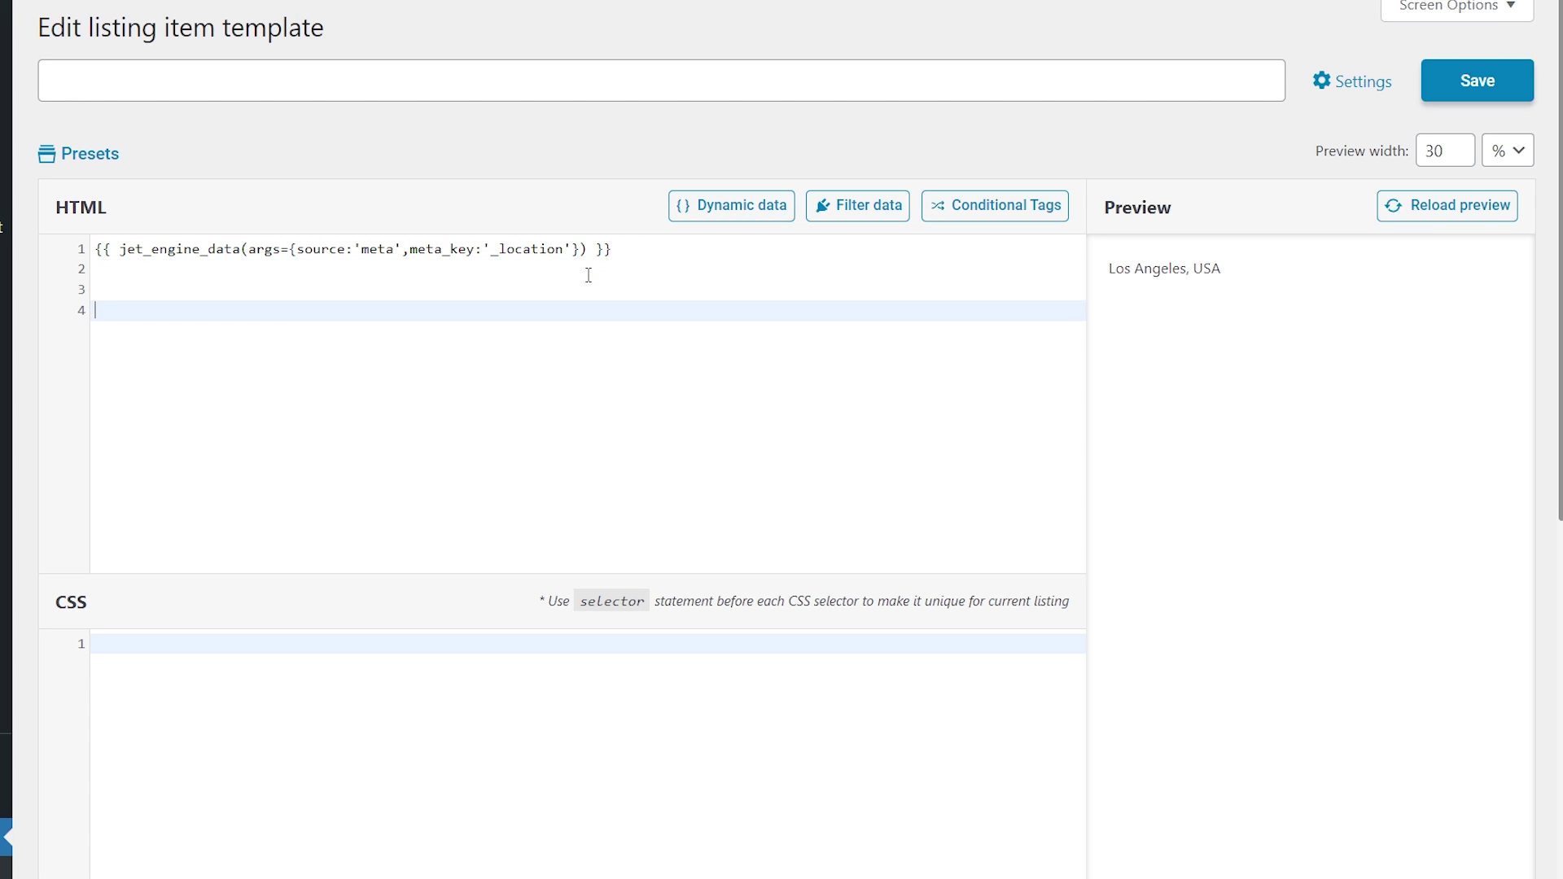
left_click(703, 209)
left_click(476, 379)
left_click(535, 327)
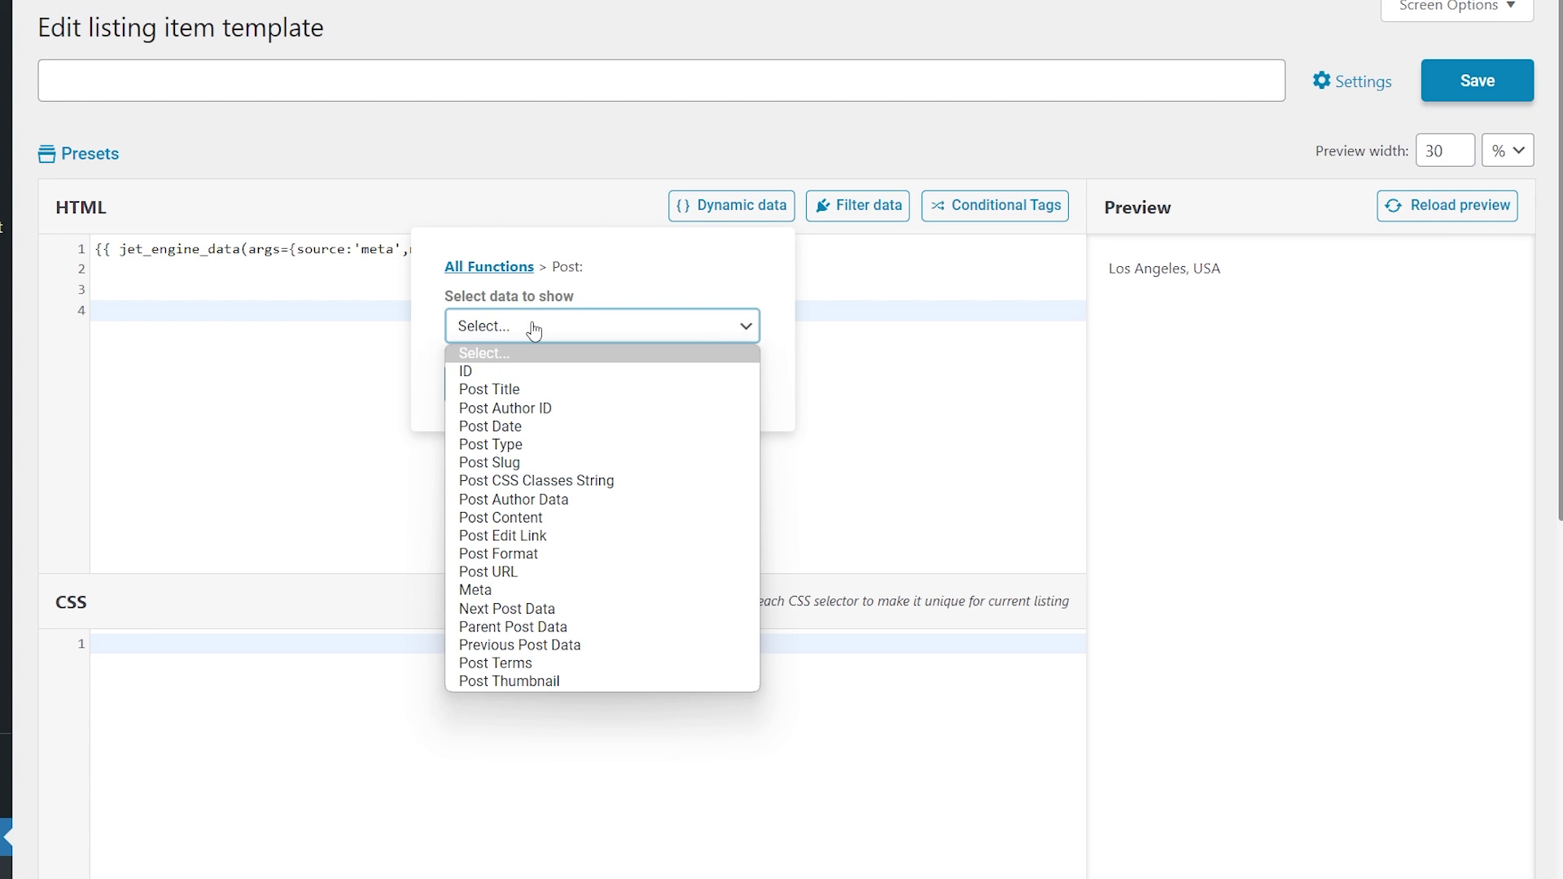
left_click(490, 426)
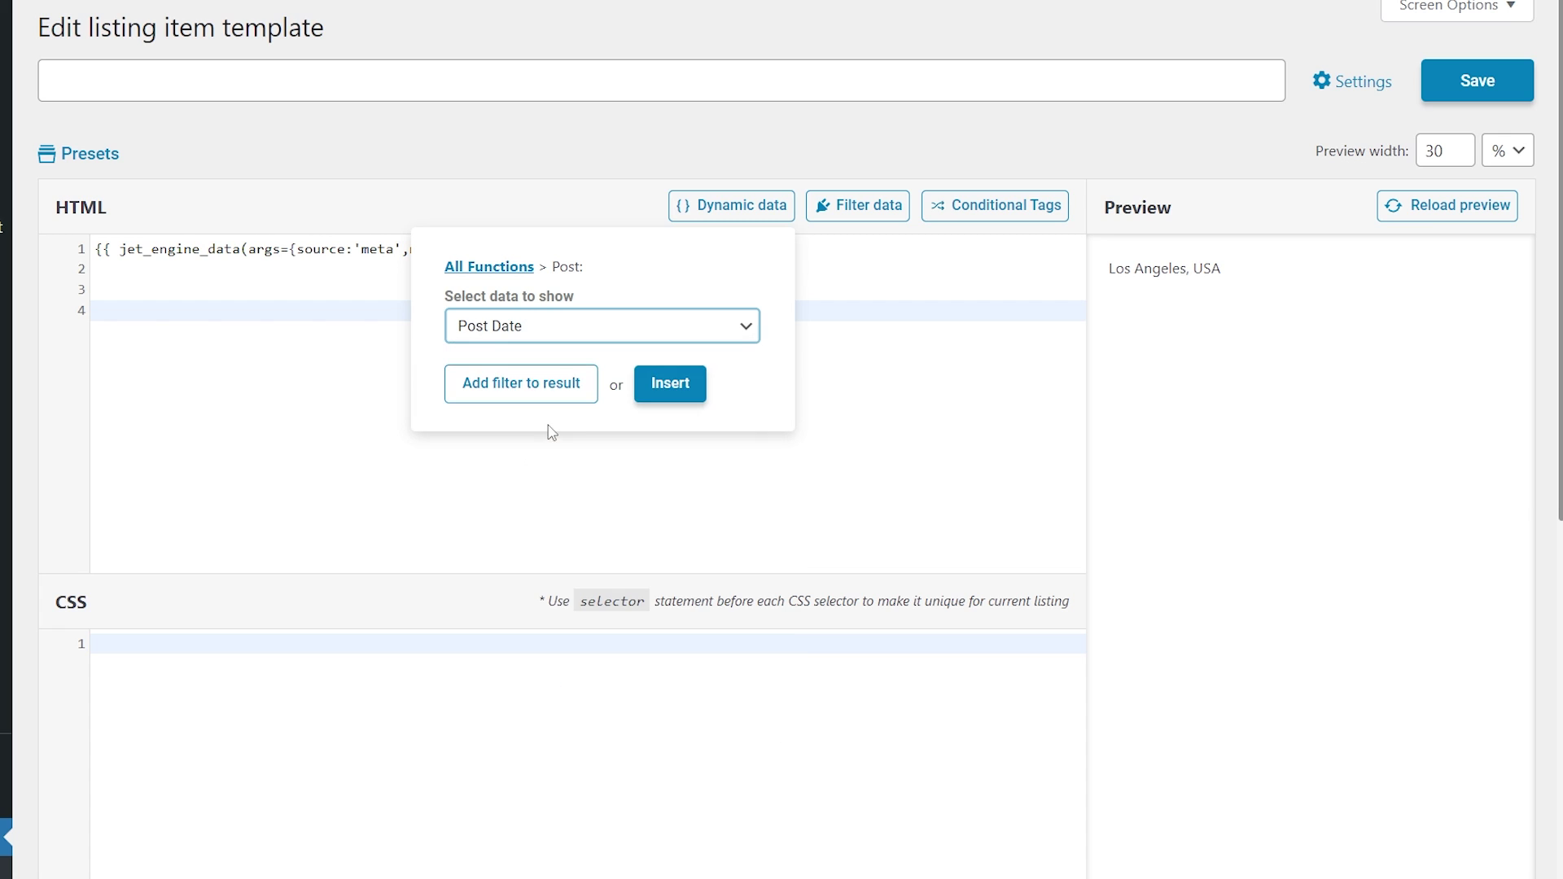
left_click(668, 388)
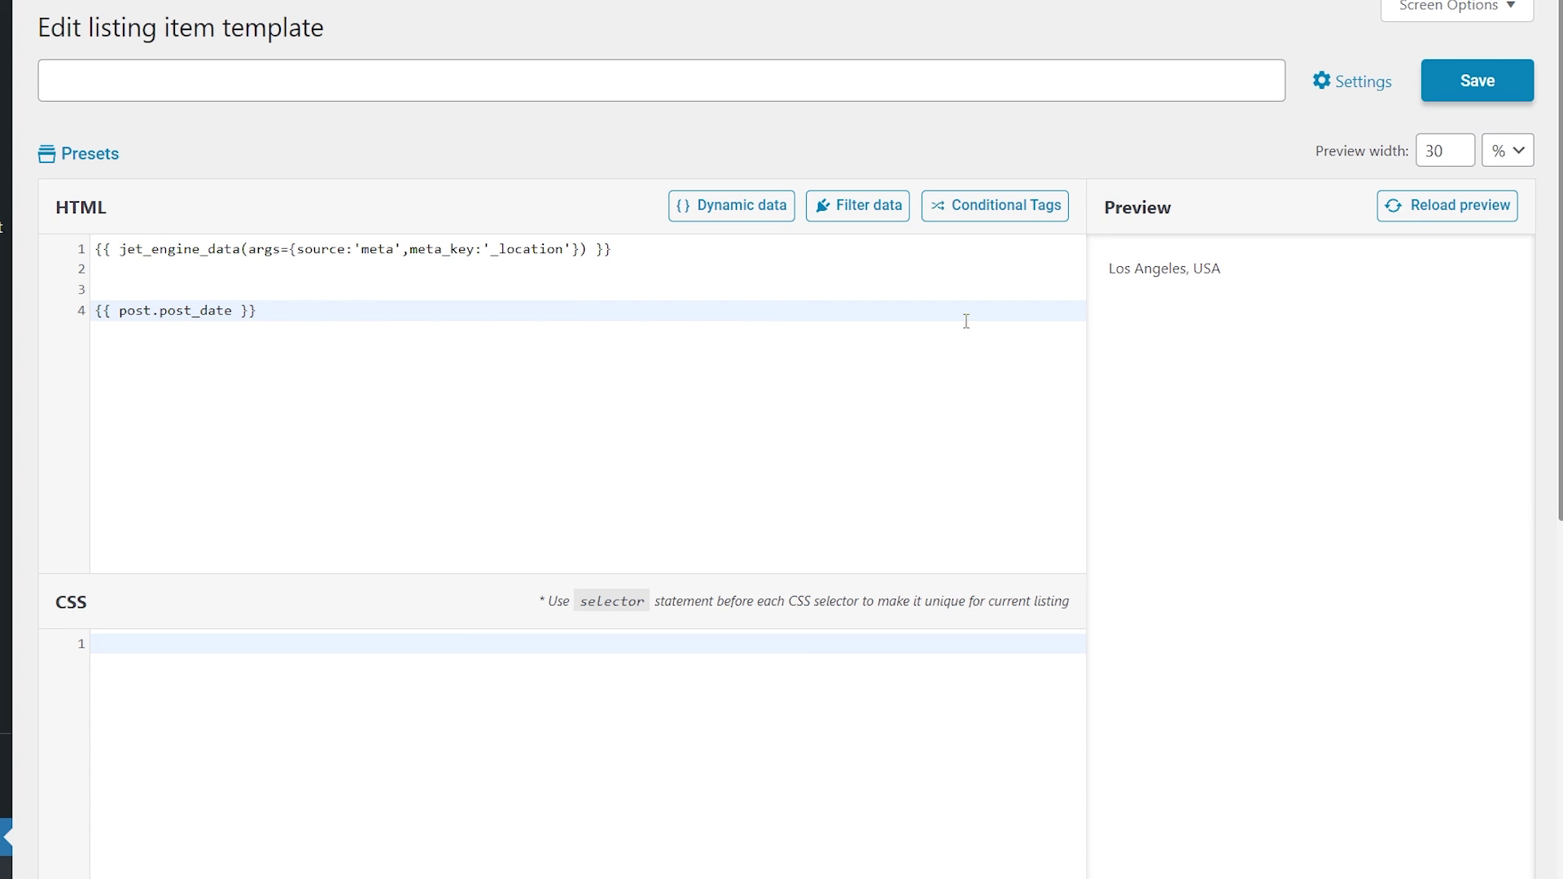
left_click(1399, 216)
left_click_drag(328, 310, 95, 242)
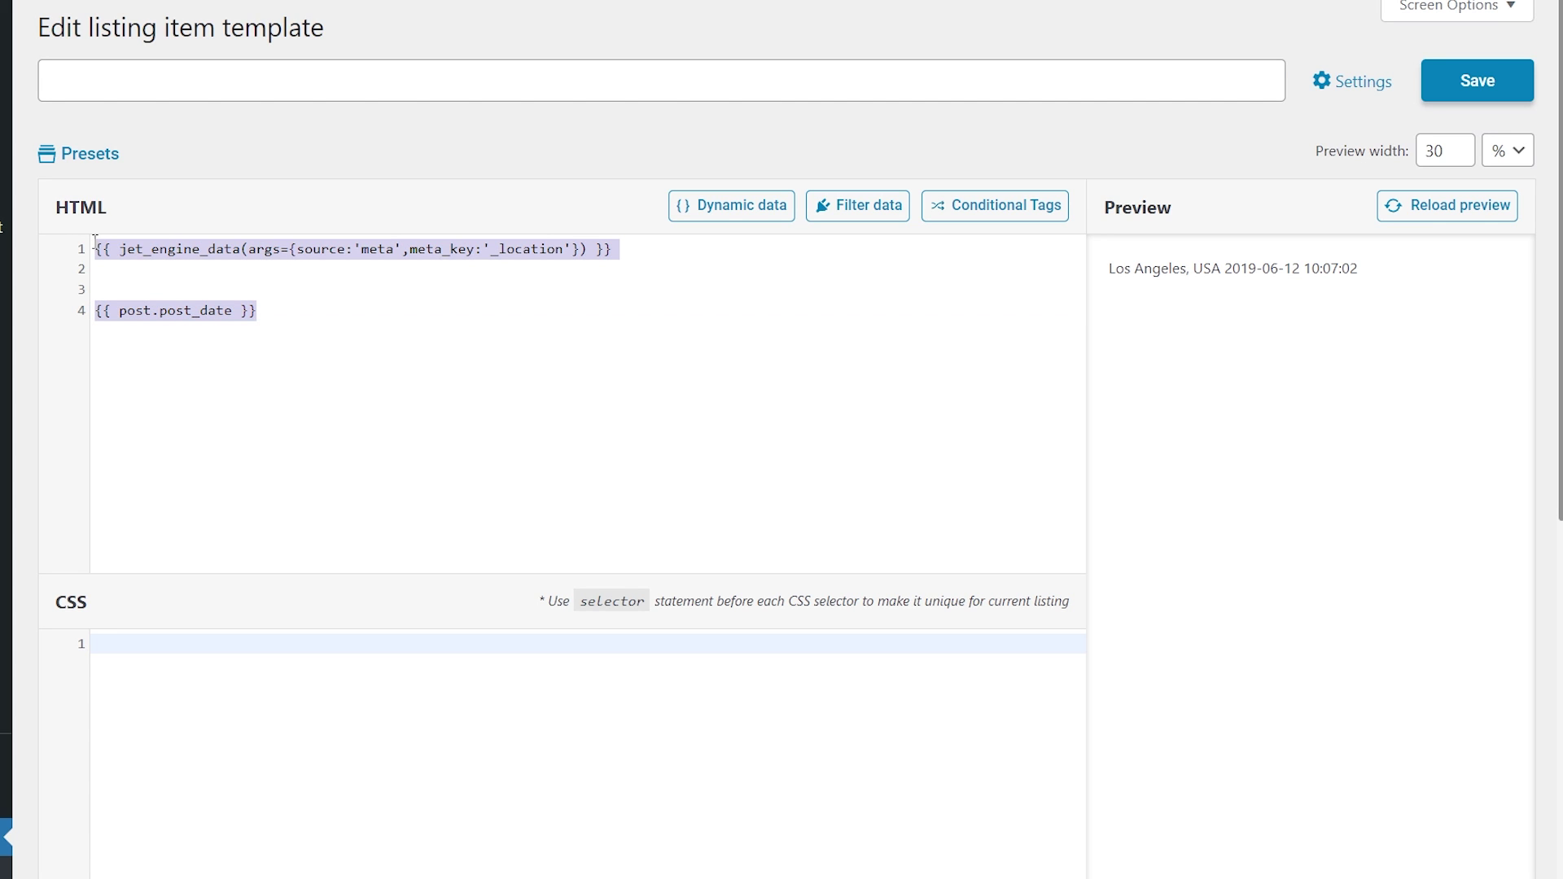
key("BackSpace")
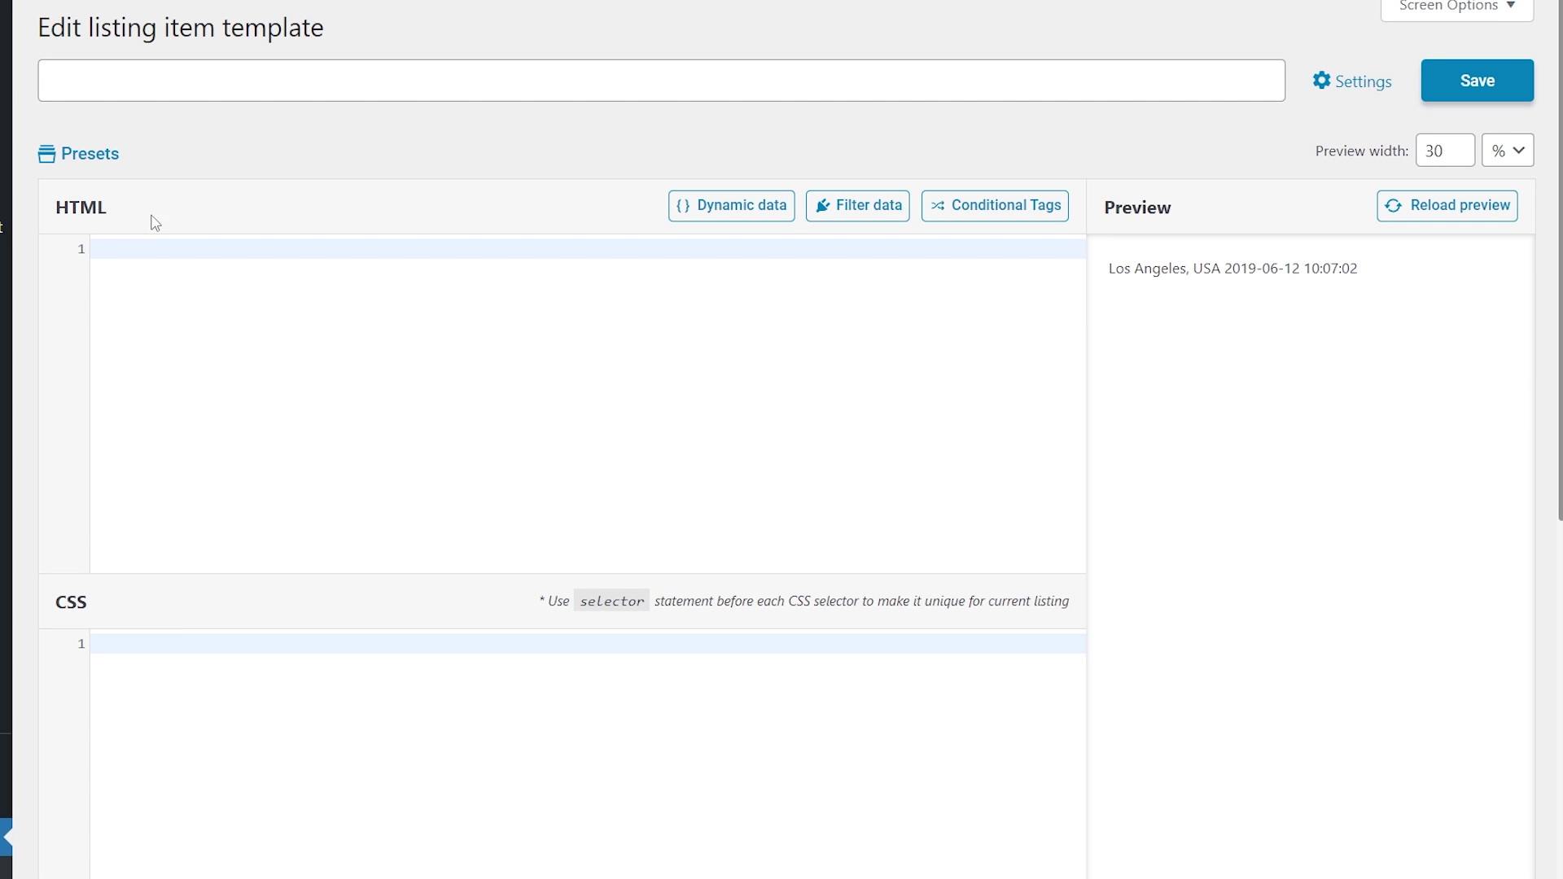
left_click(870, 207)
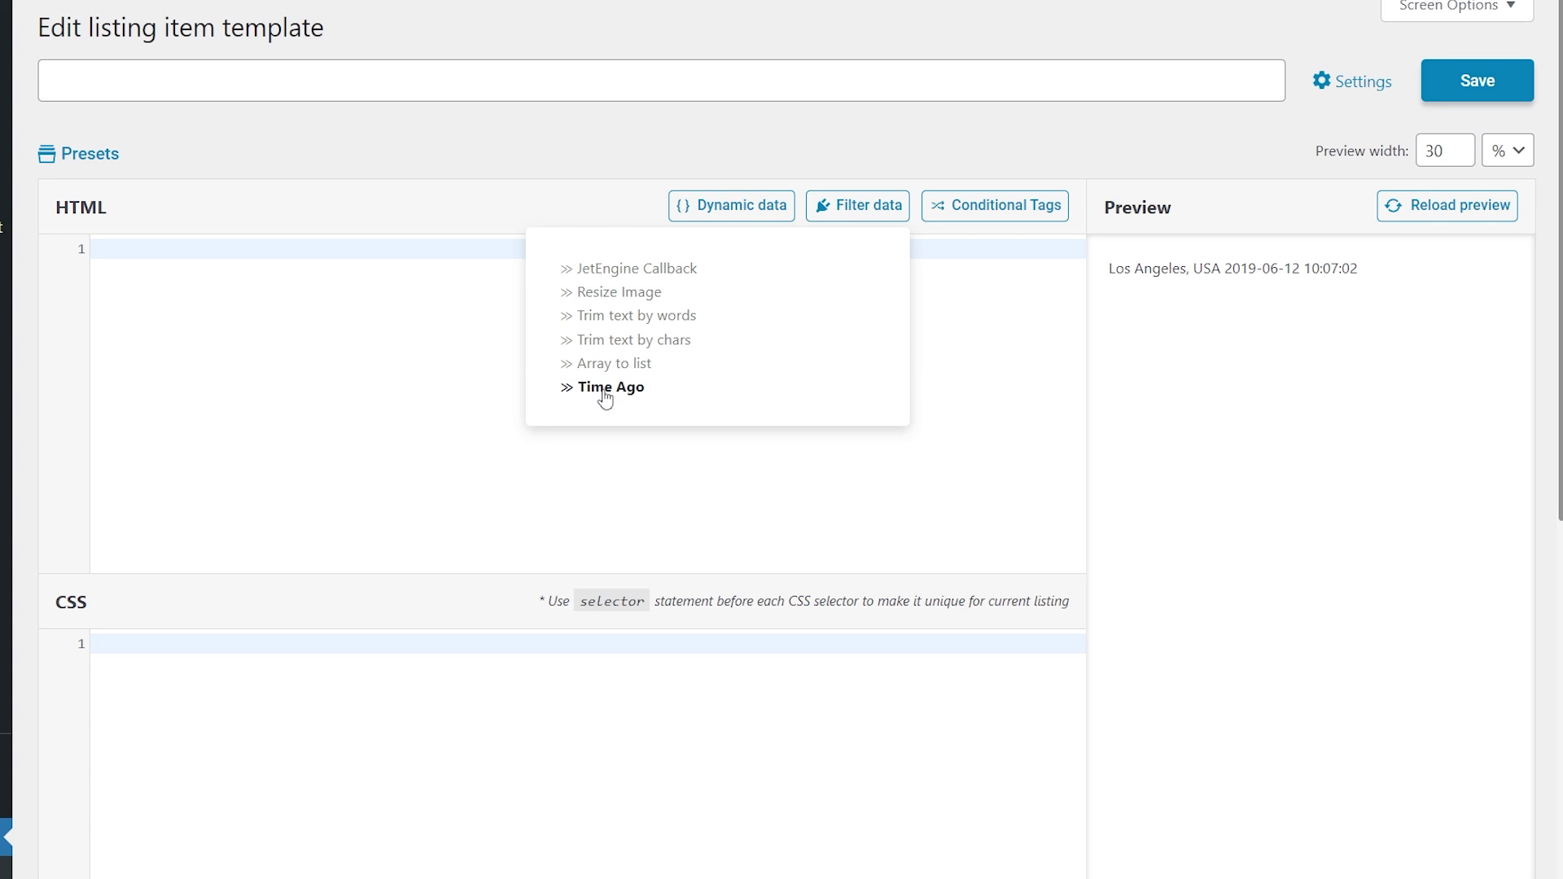
left_click(635, 268)
left_click(691, 326)
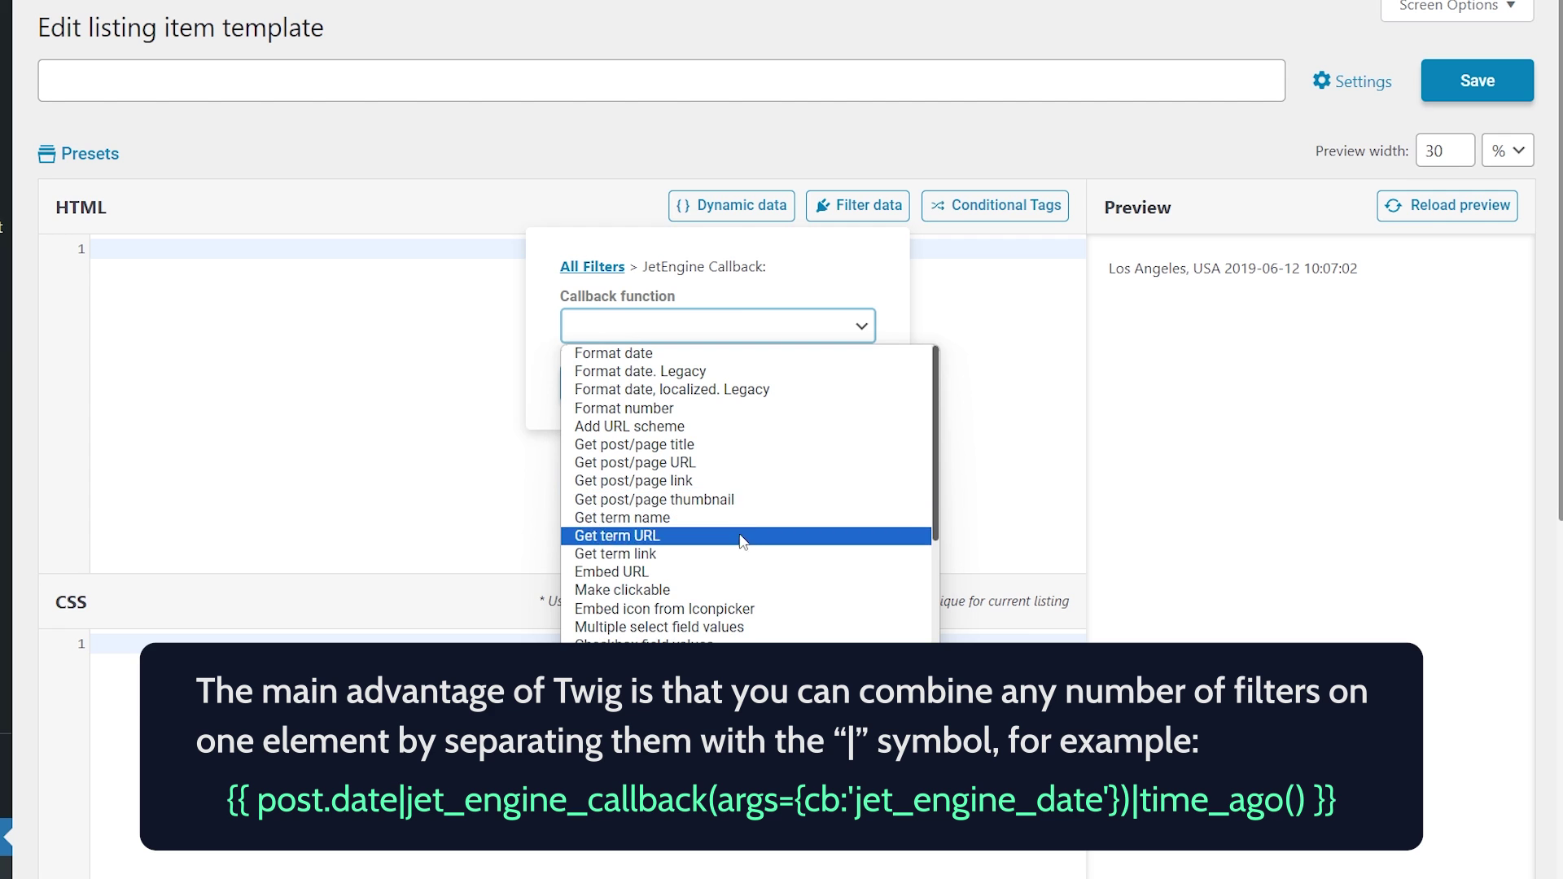
scroll(745, 574, "down", 3)
scroll(746, 581, "down", 2)
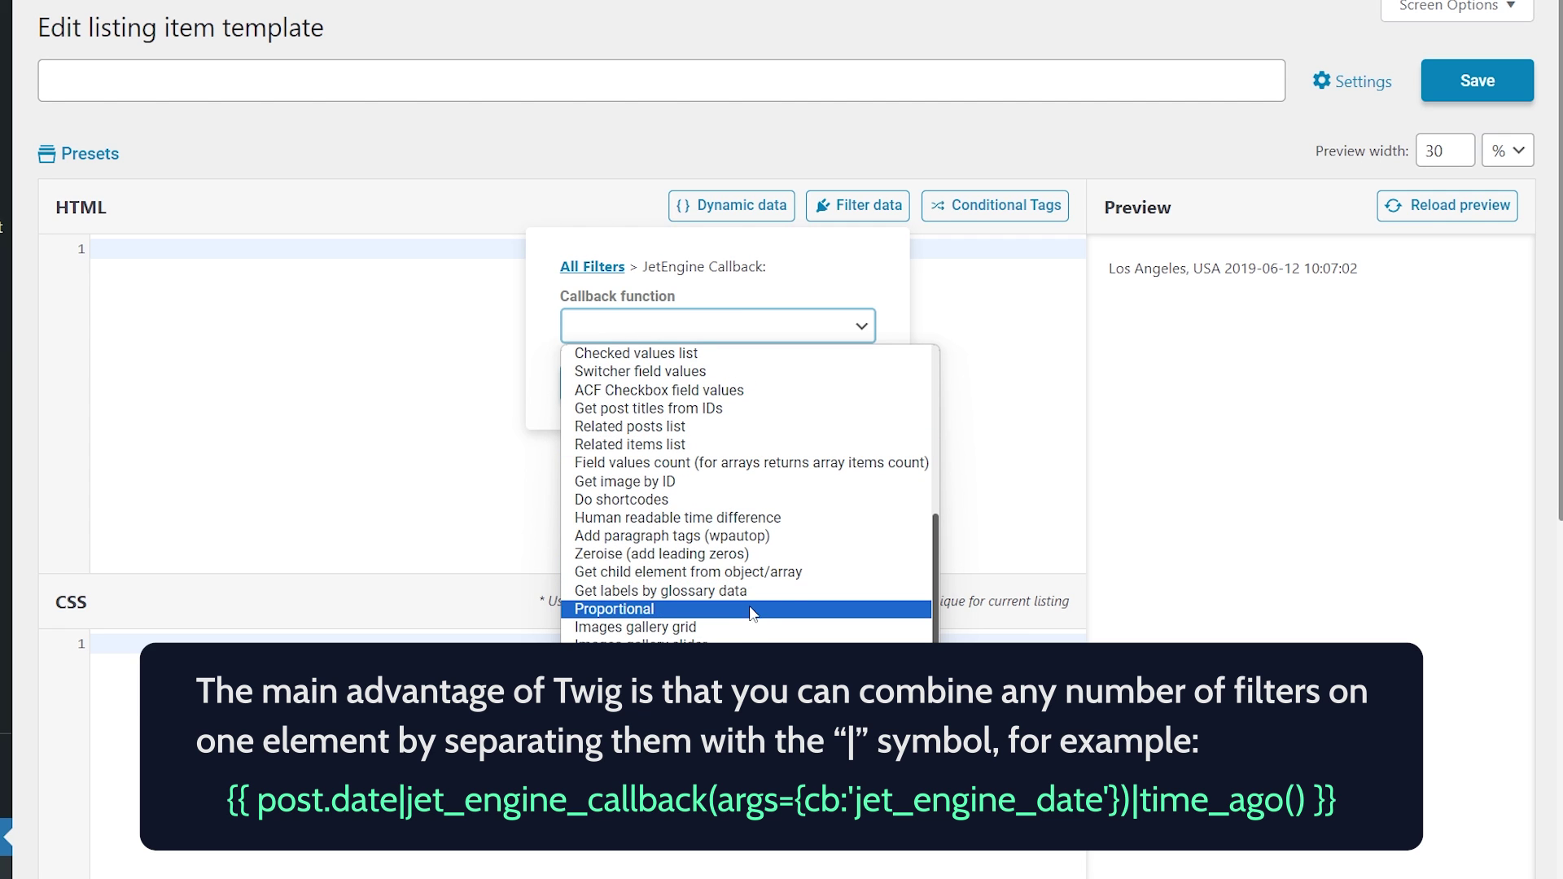
scroll(747, 574, "up", 5)
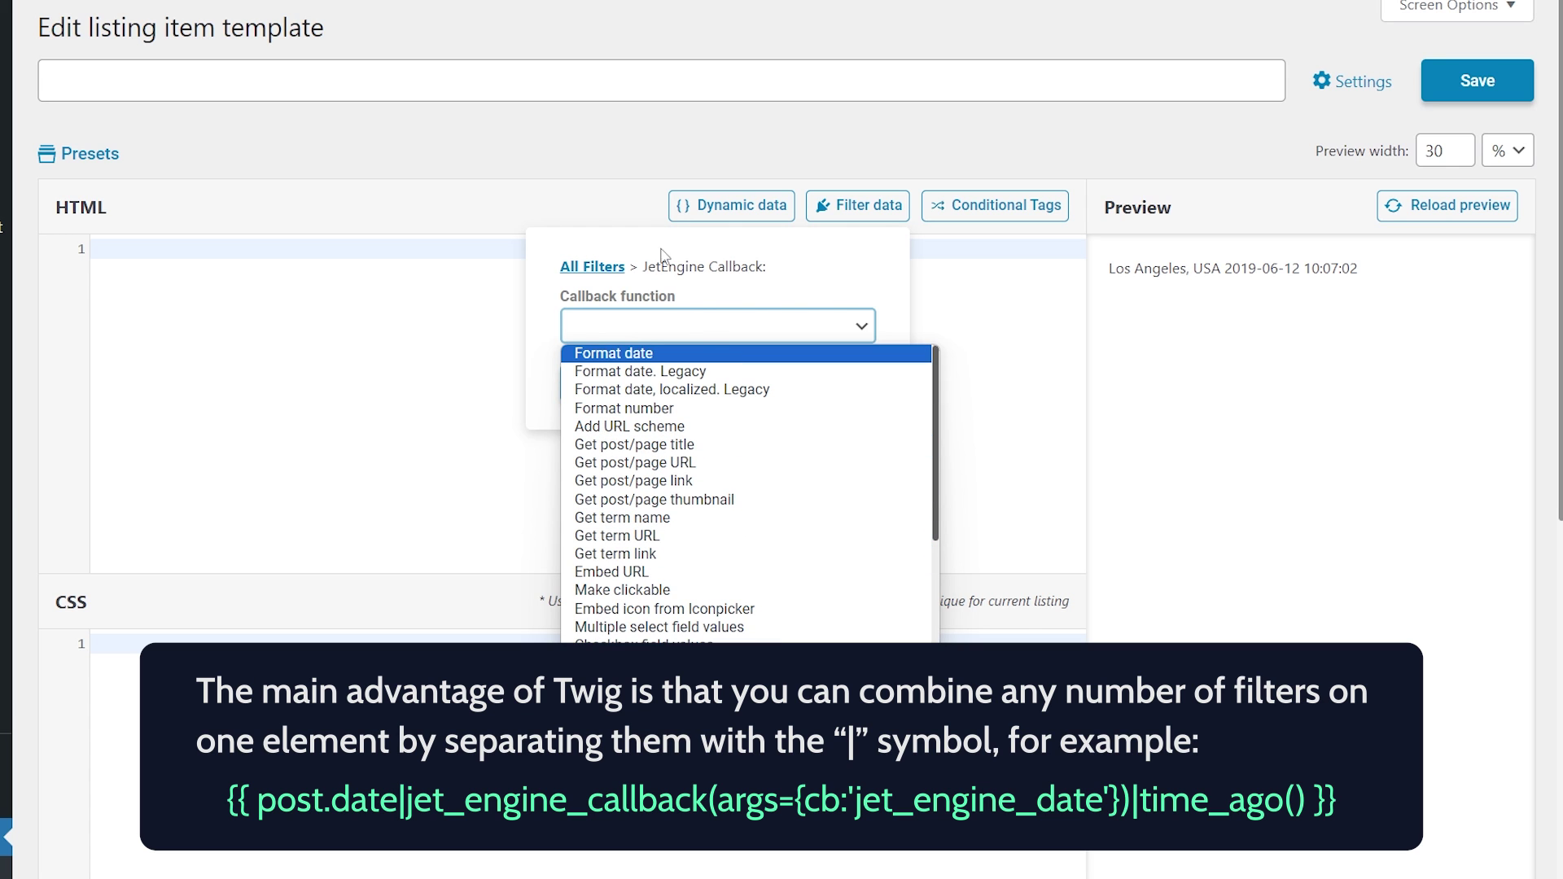
left_click(634, 213)
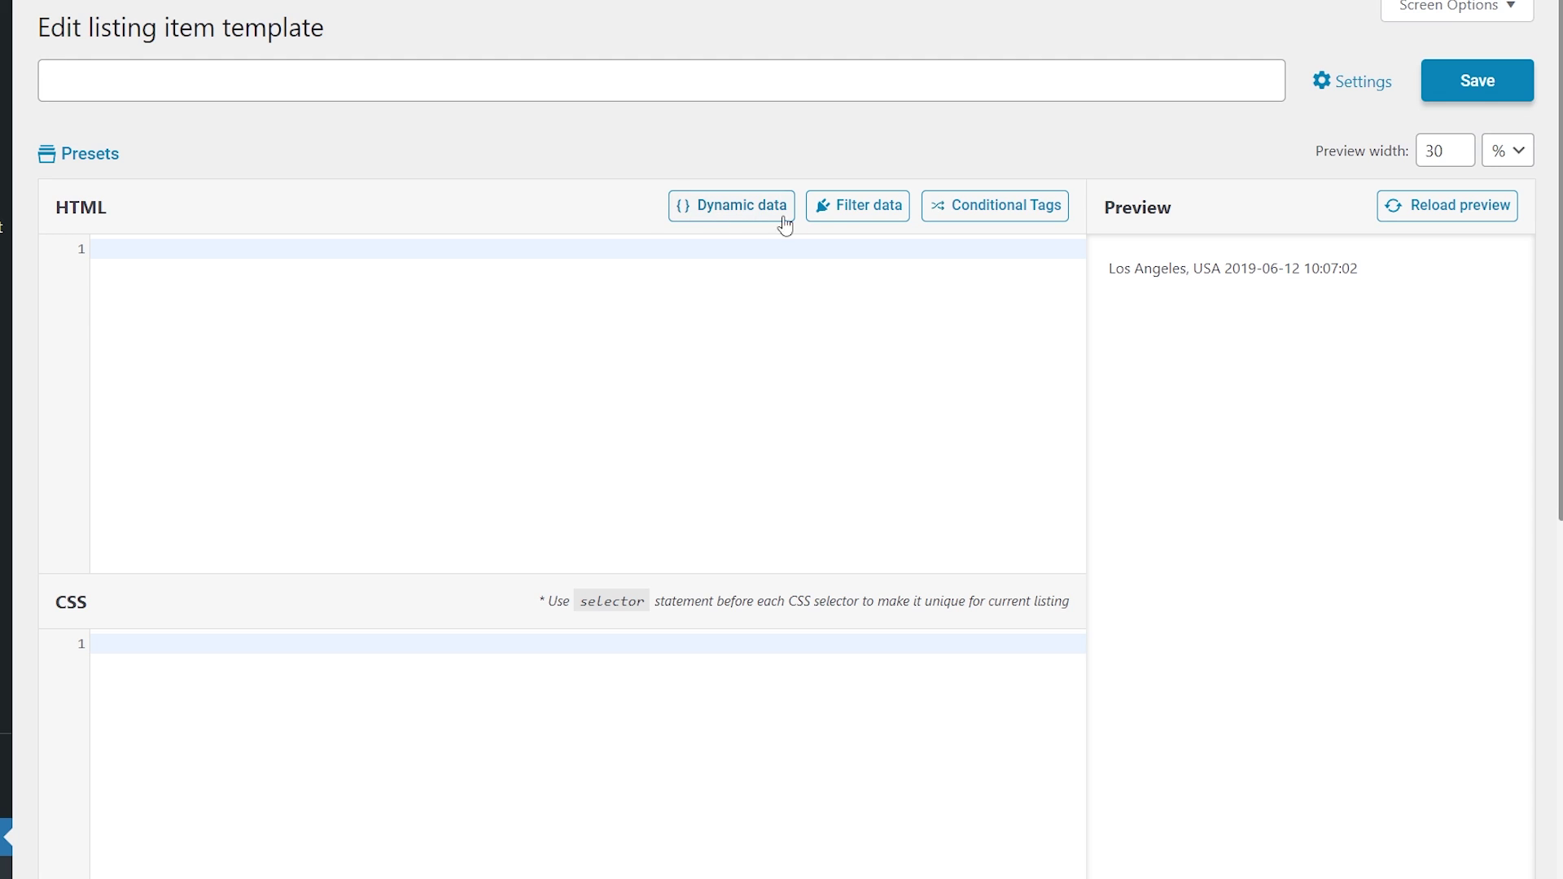
Insert an empty Twig if/endif conditional block, leaving the condition type unchosen.
left_click(1002, 208)
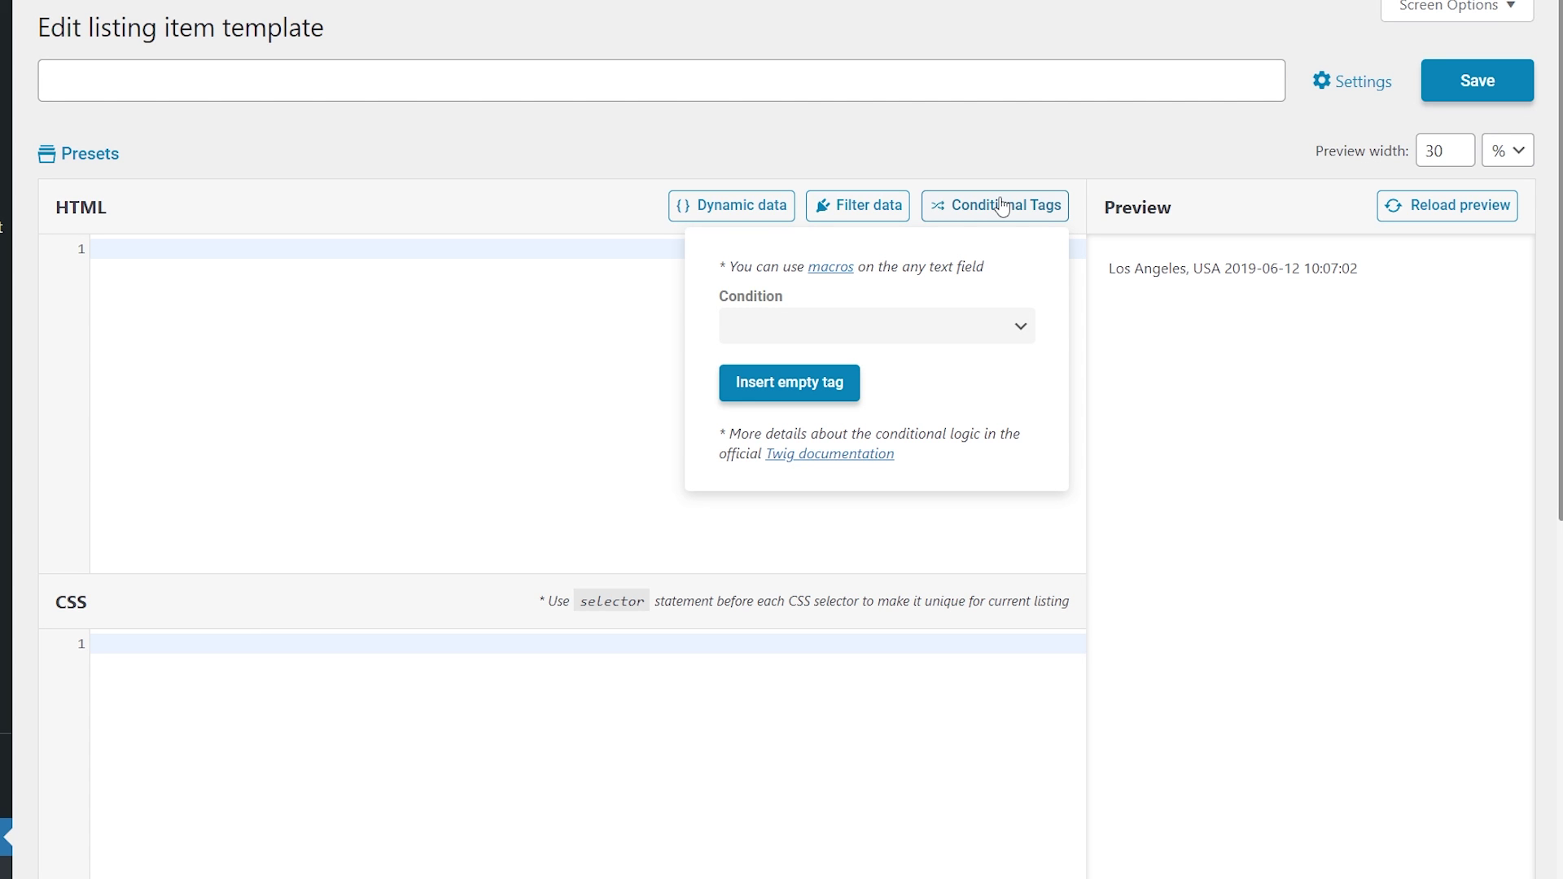
left_click(939, 326)
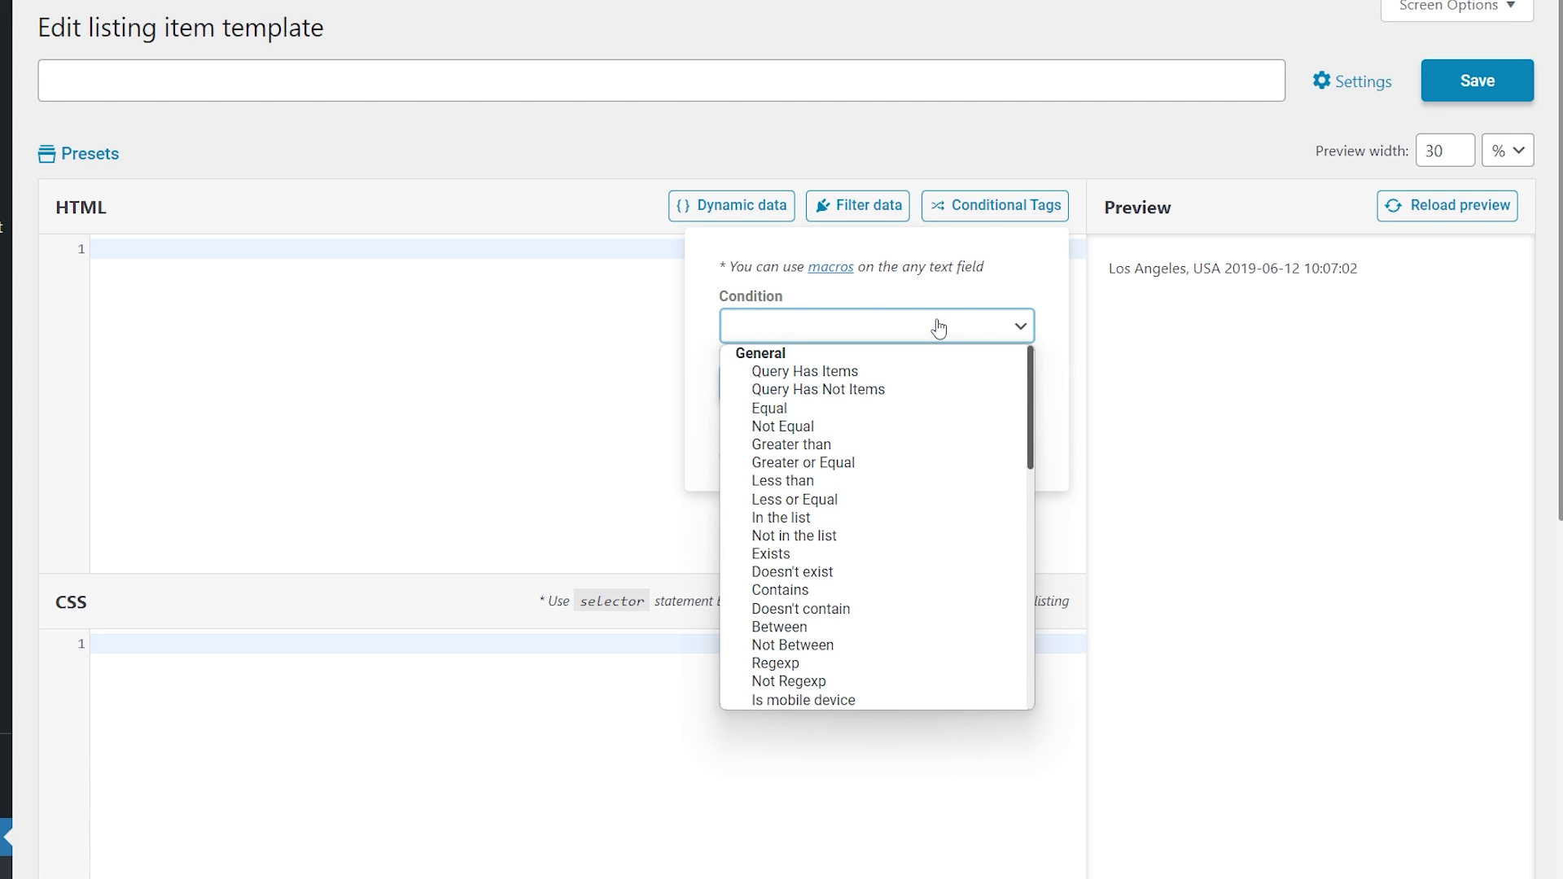
left_click(939, 326)
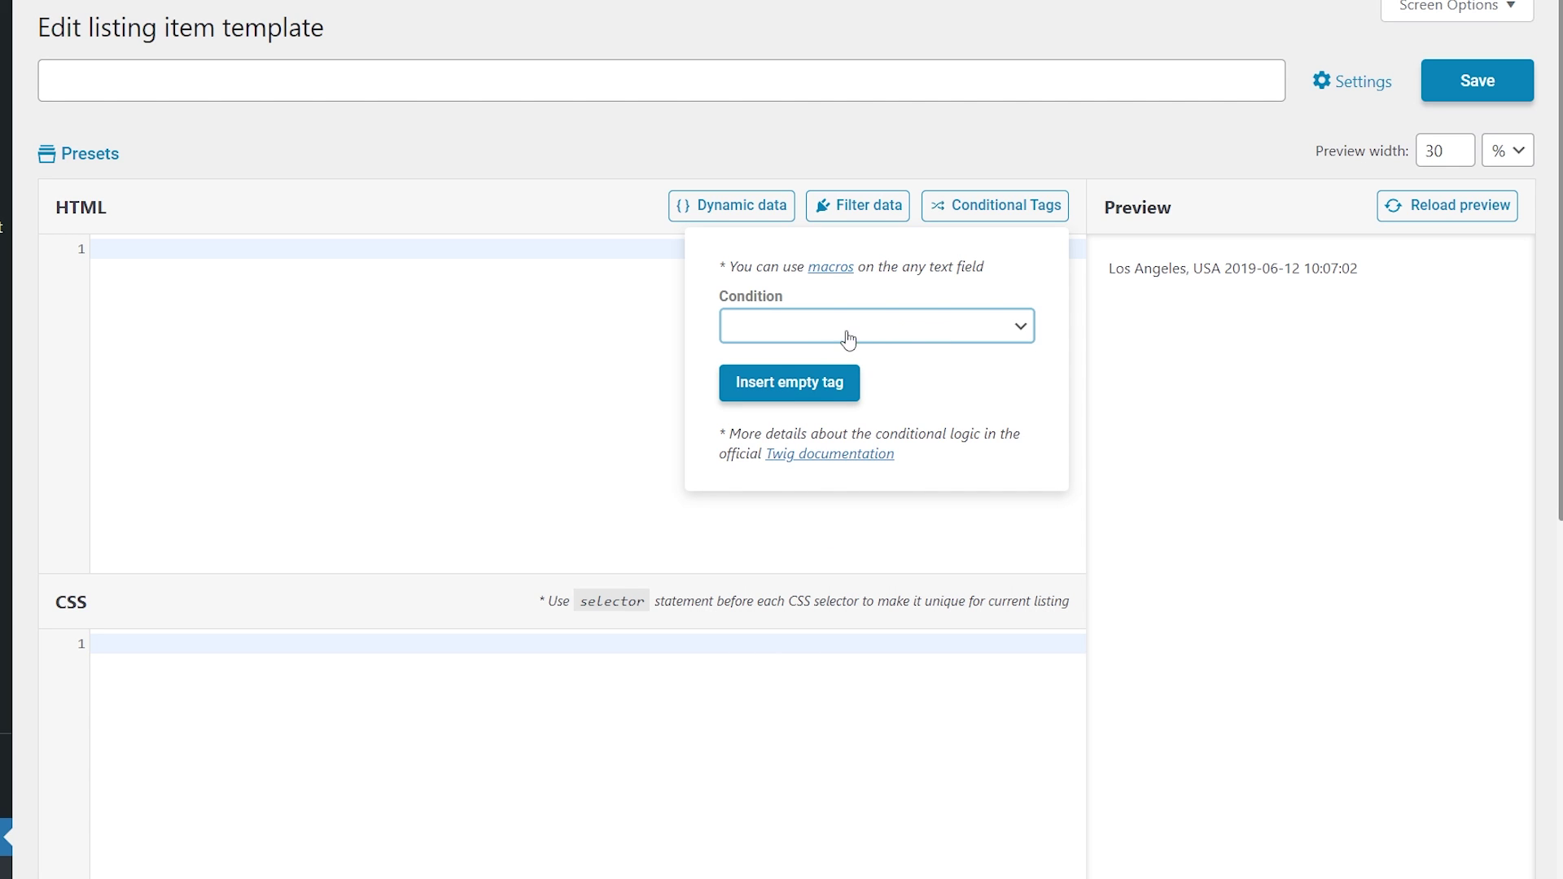
left_click(797, 382)
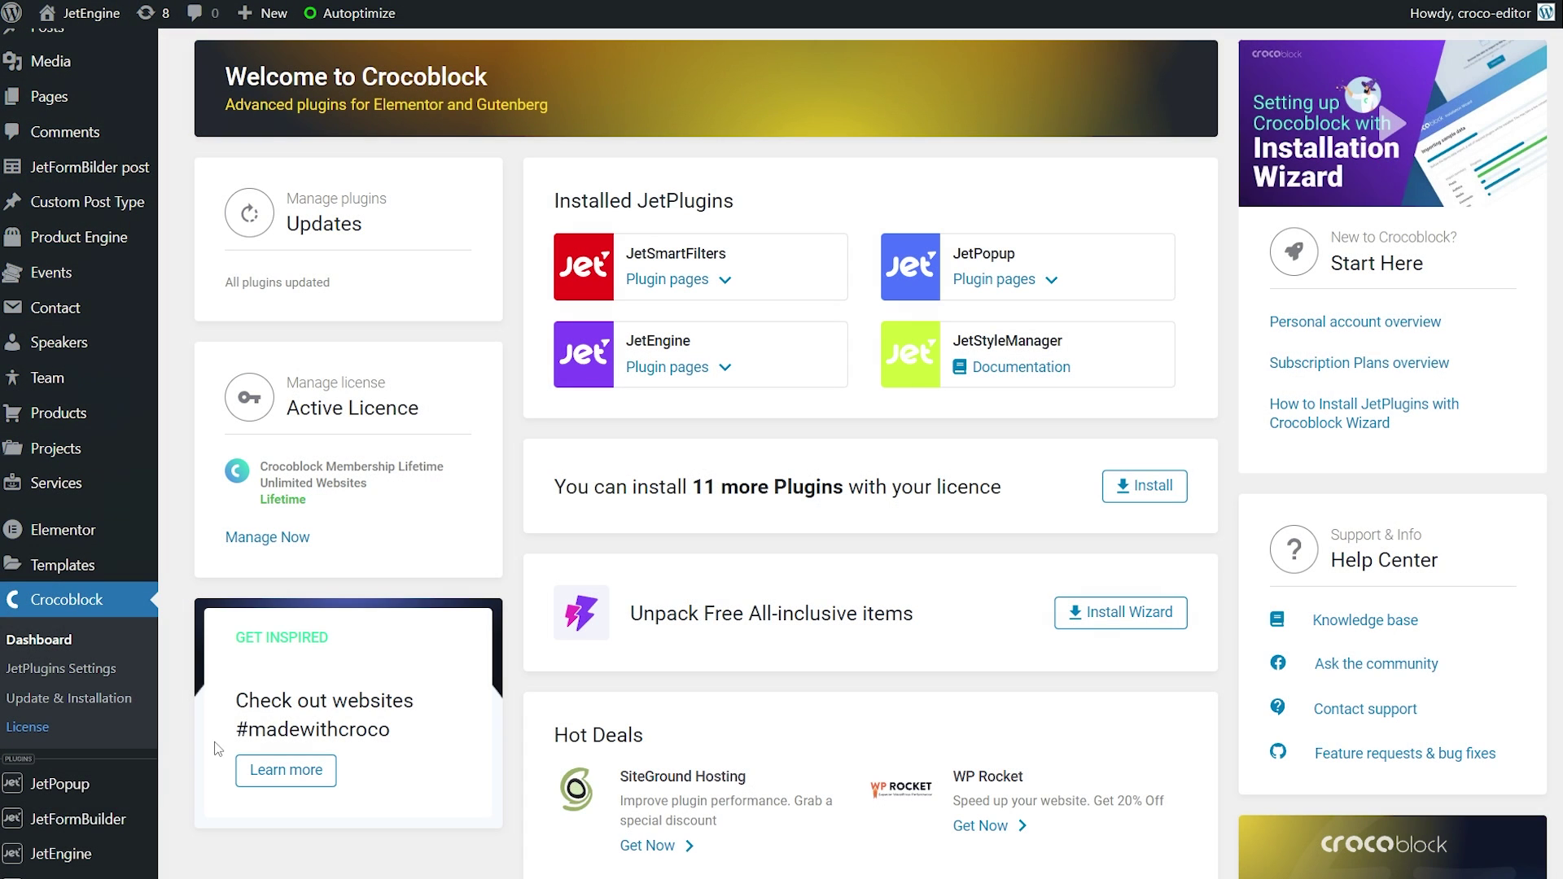
Start a new custom post type from JetEngine's Post Types list.
mouse_move(82, 854)
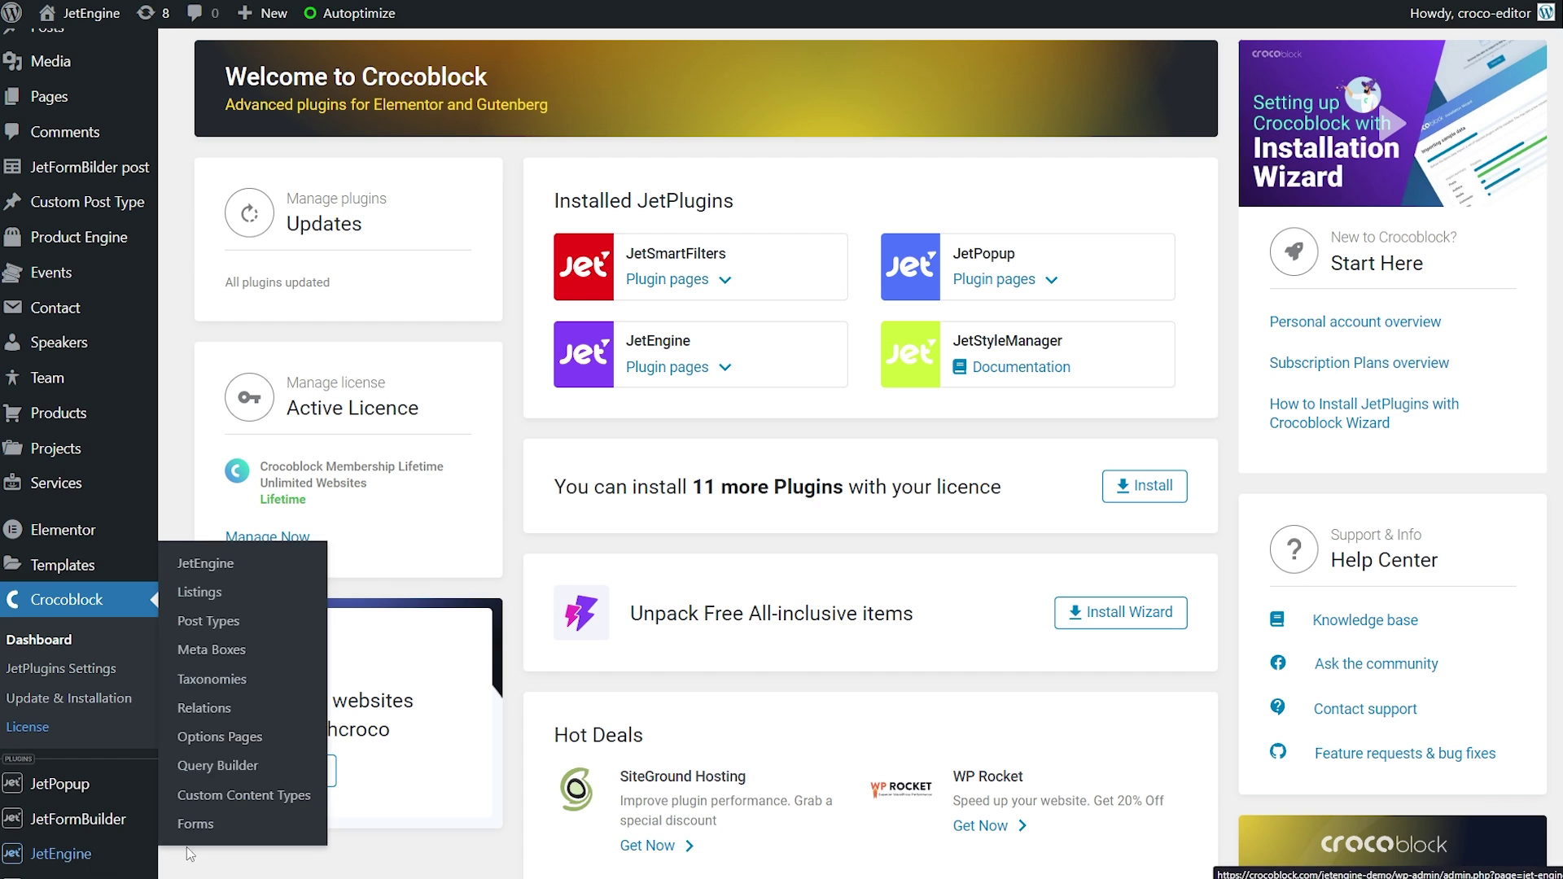
left_click(258, 619)
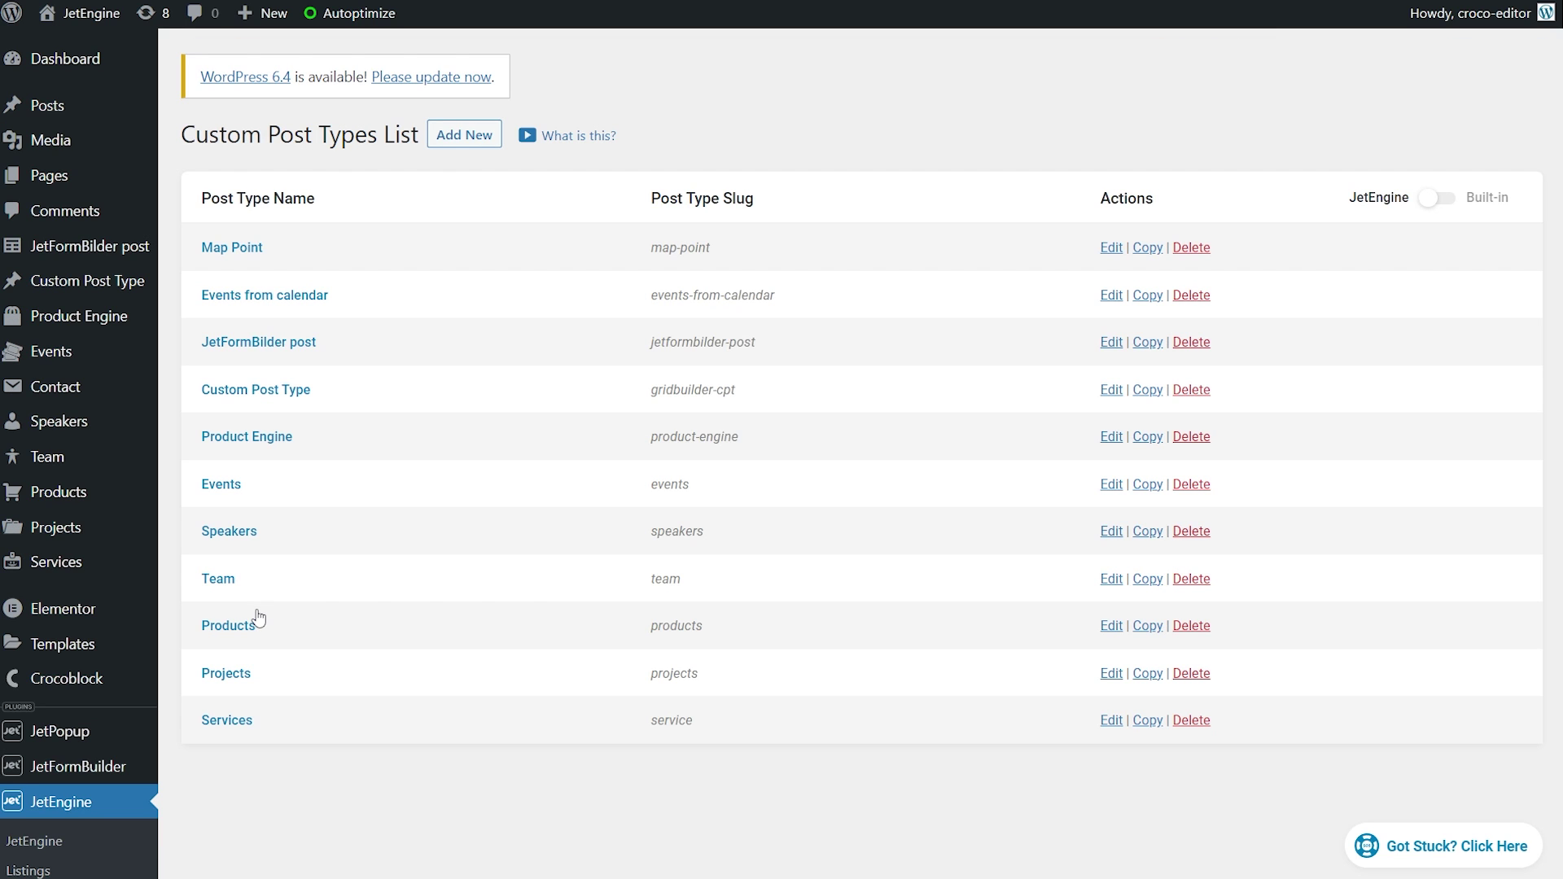
left_click(478, 140)
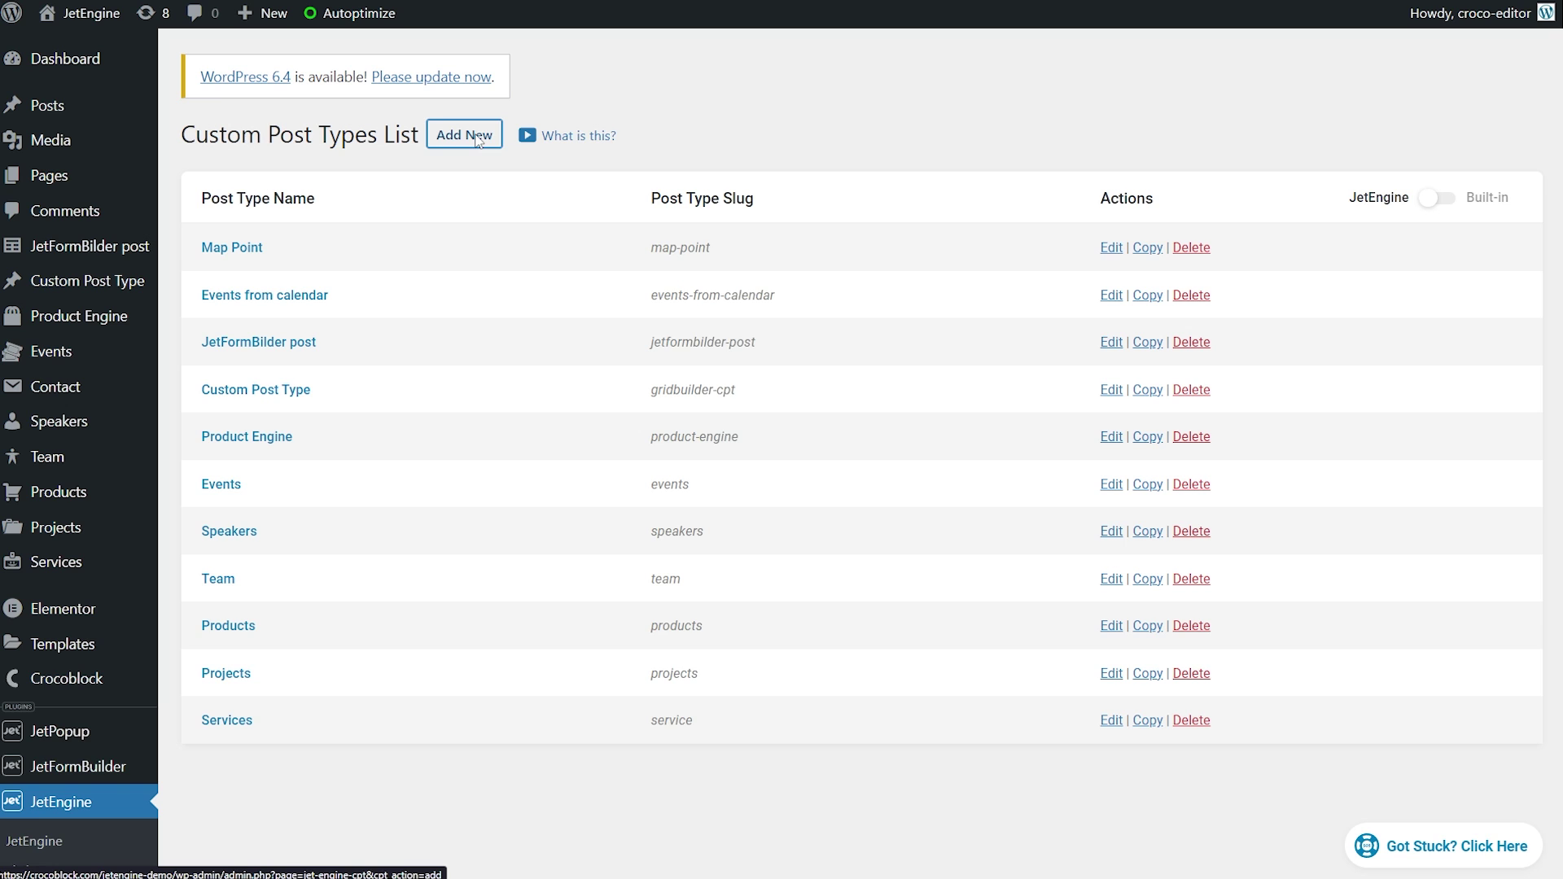
Add a meta field to the post type and make it an Advanced Date field.
scroll(727, 580, "down", 2)
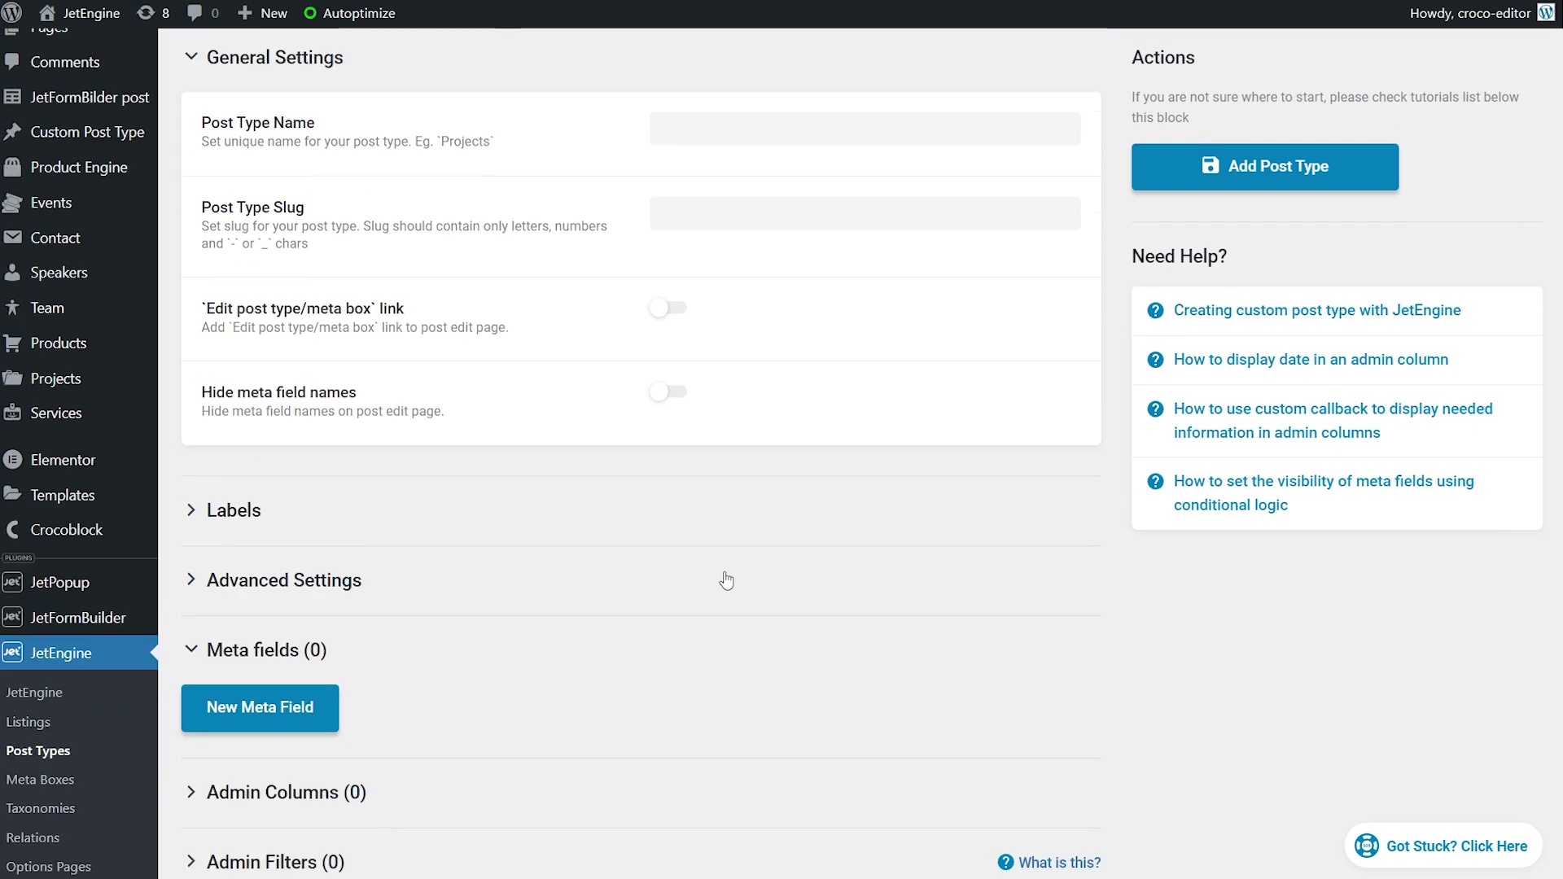
scroll(727, 580, "down", 3)
left_click(313, 447)
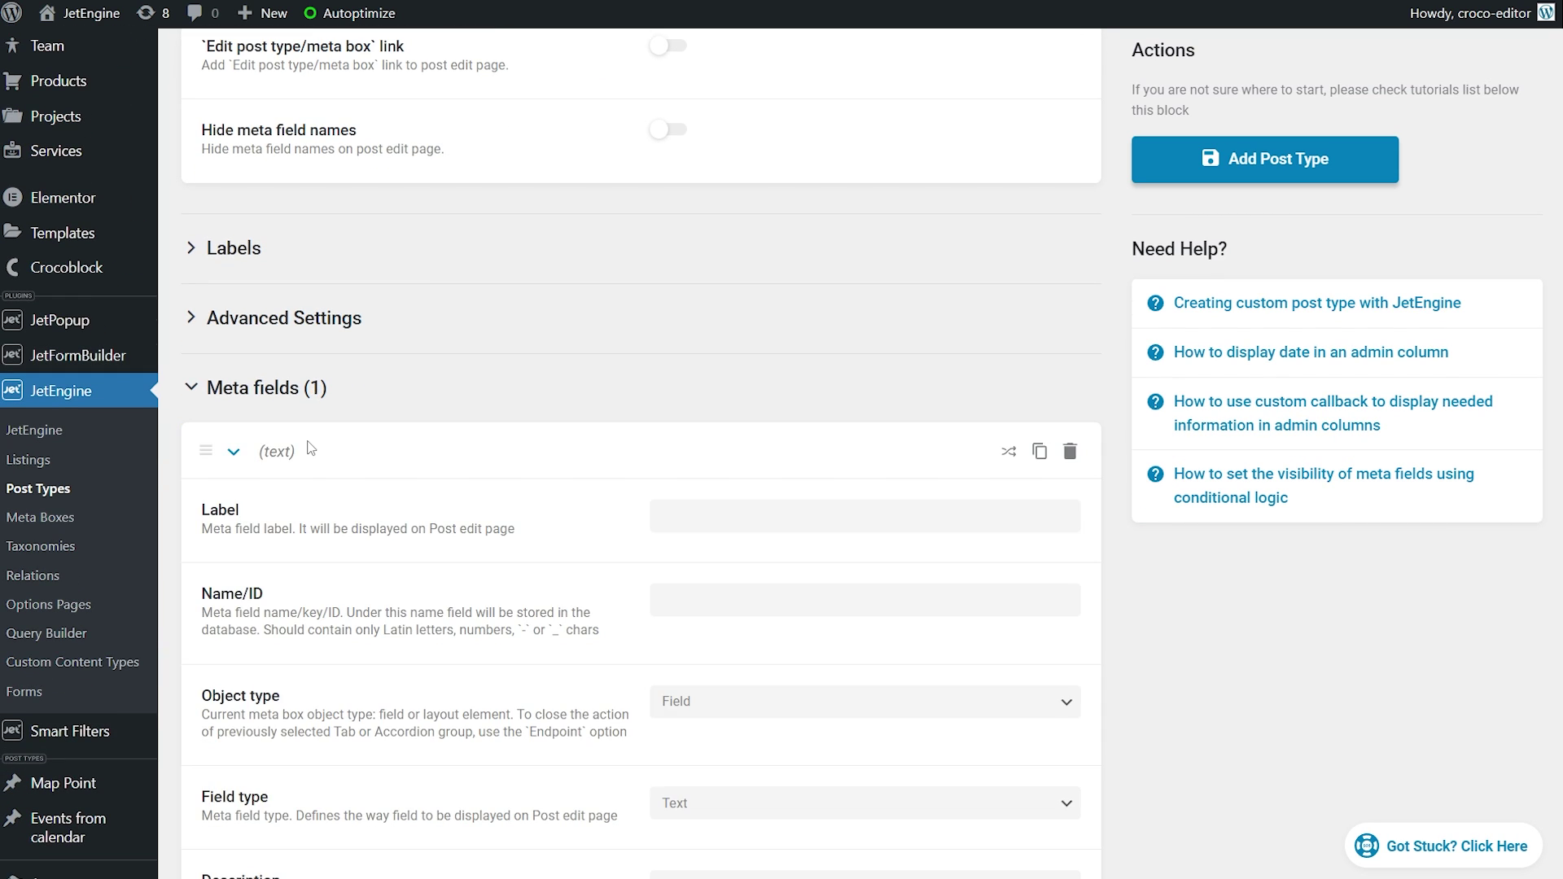
scroll(384, 469, "down", 4)
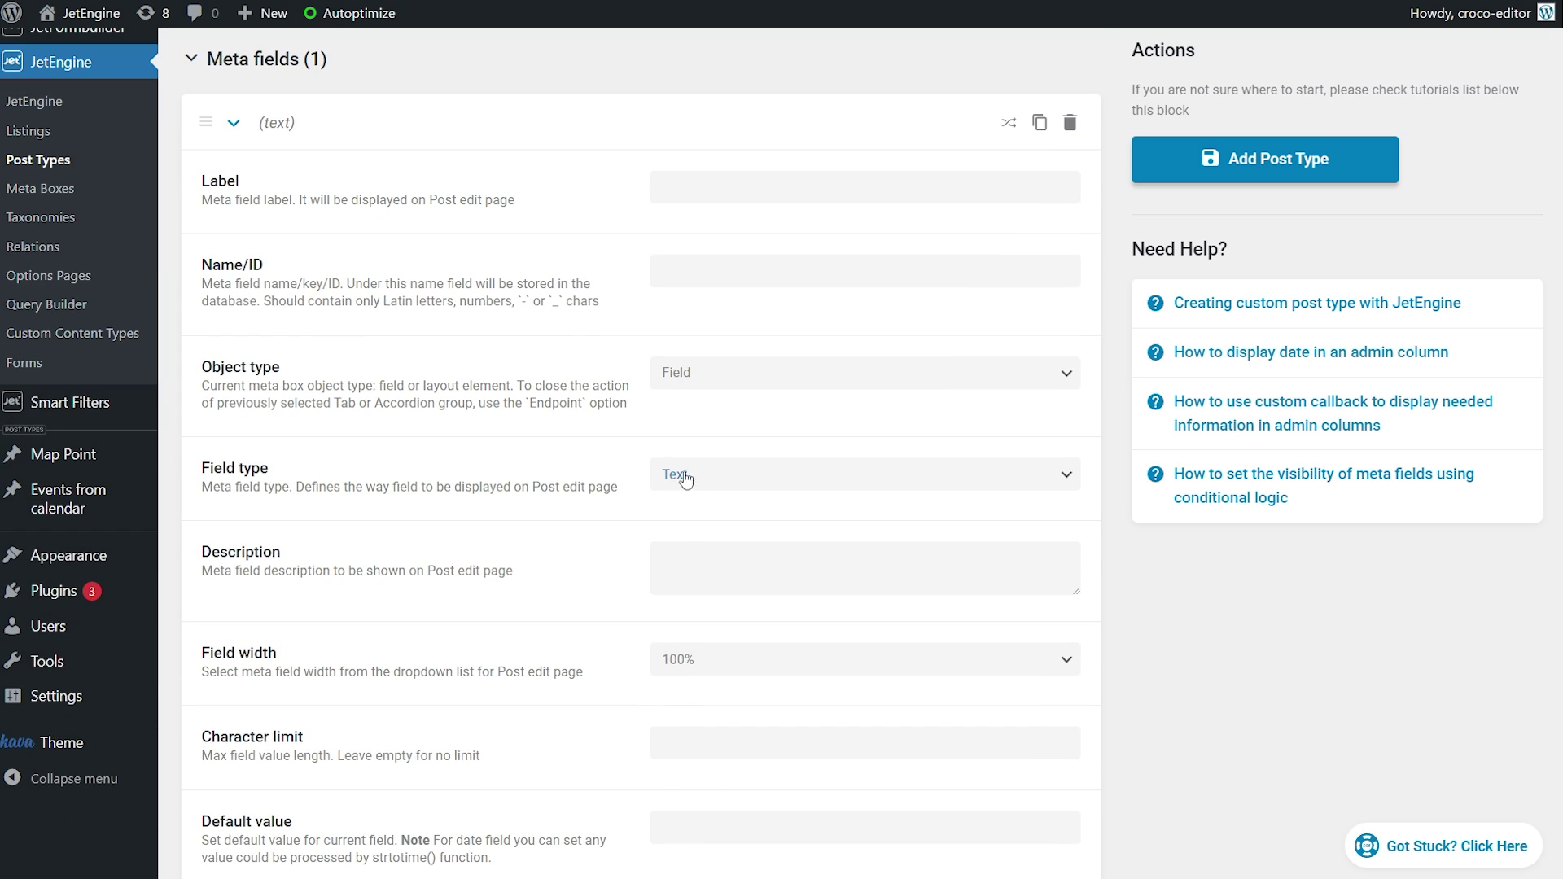
left_click(685, 479)
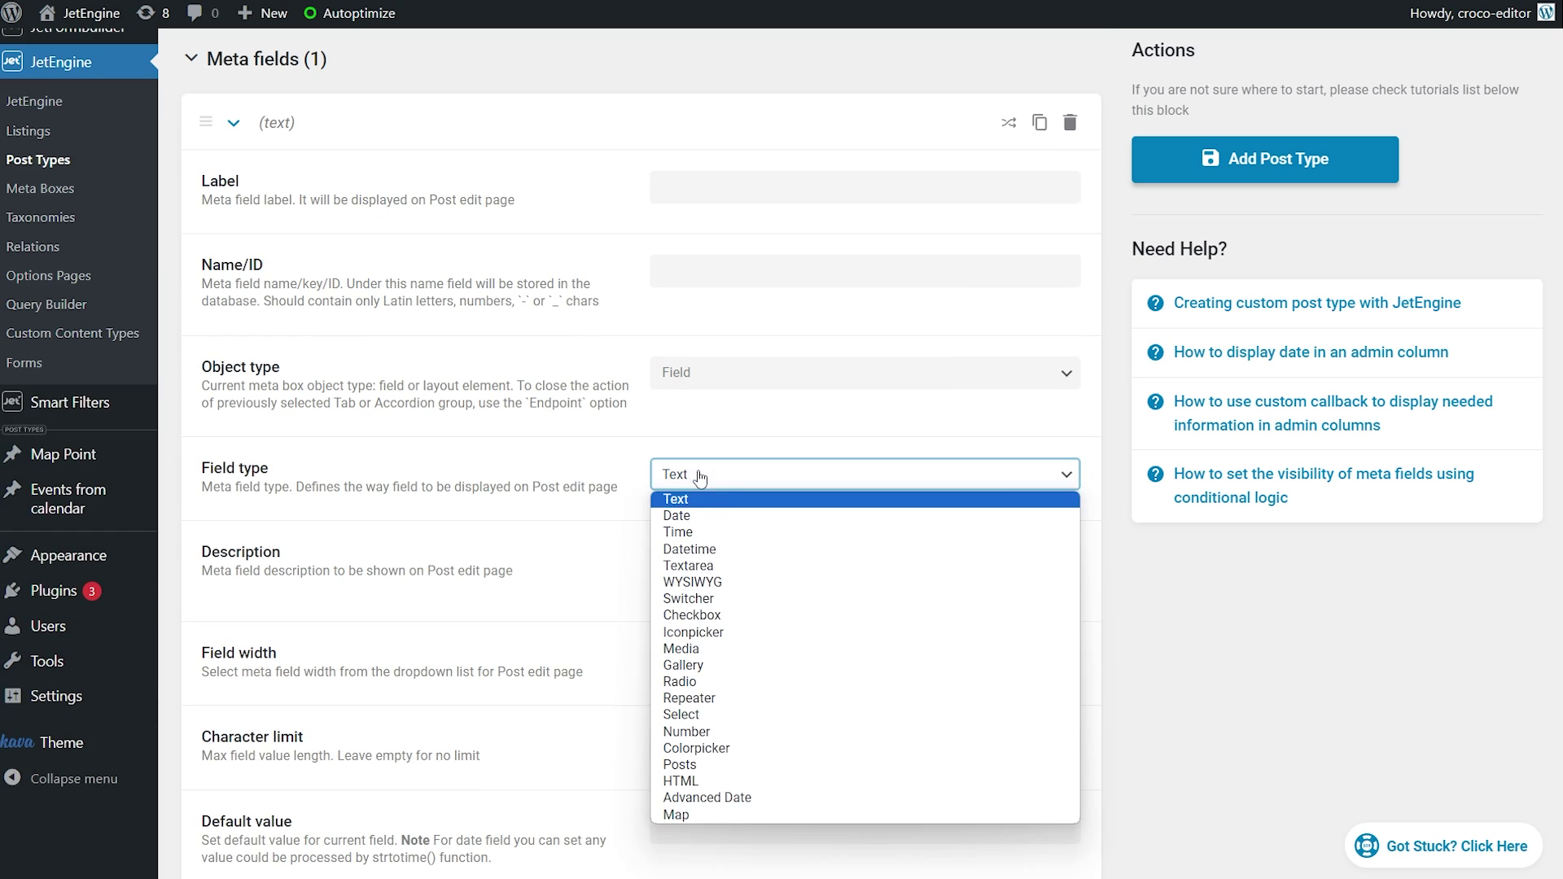
left_click(785, 799)
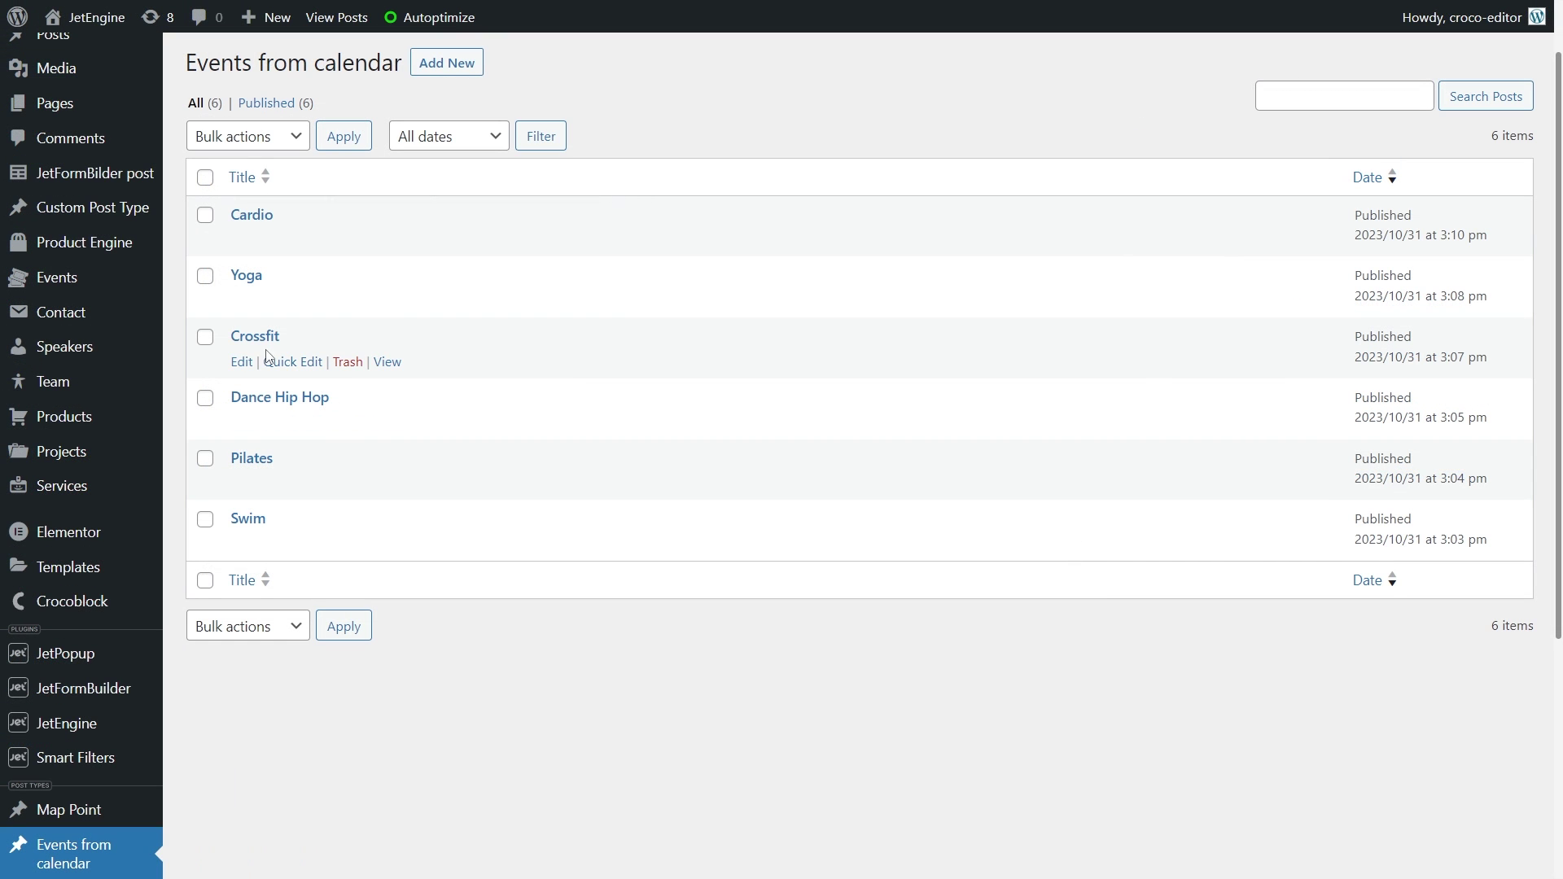
Set the Crossfit event's start date to 12 September 2023, with no separate end date.
left_click(236, 364)
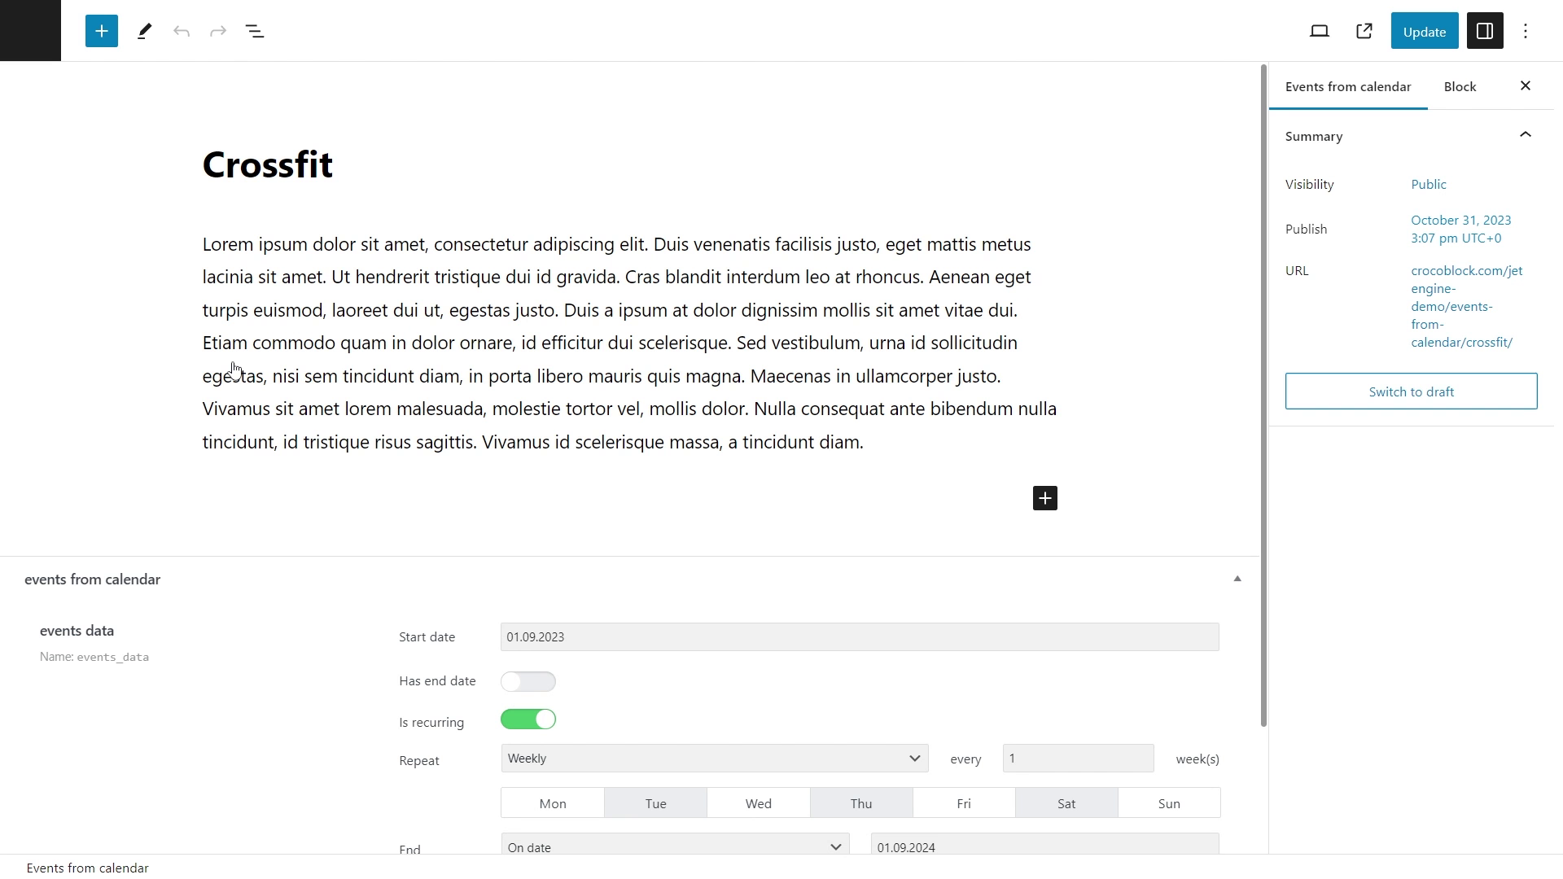
scroll(765, 515, "down", 2)
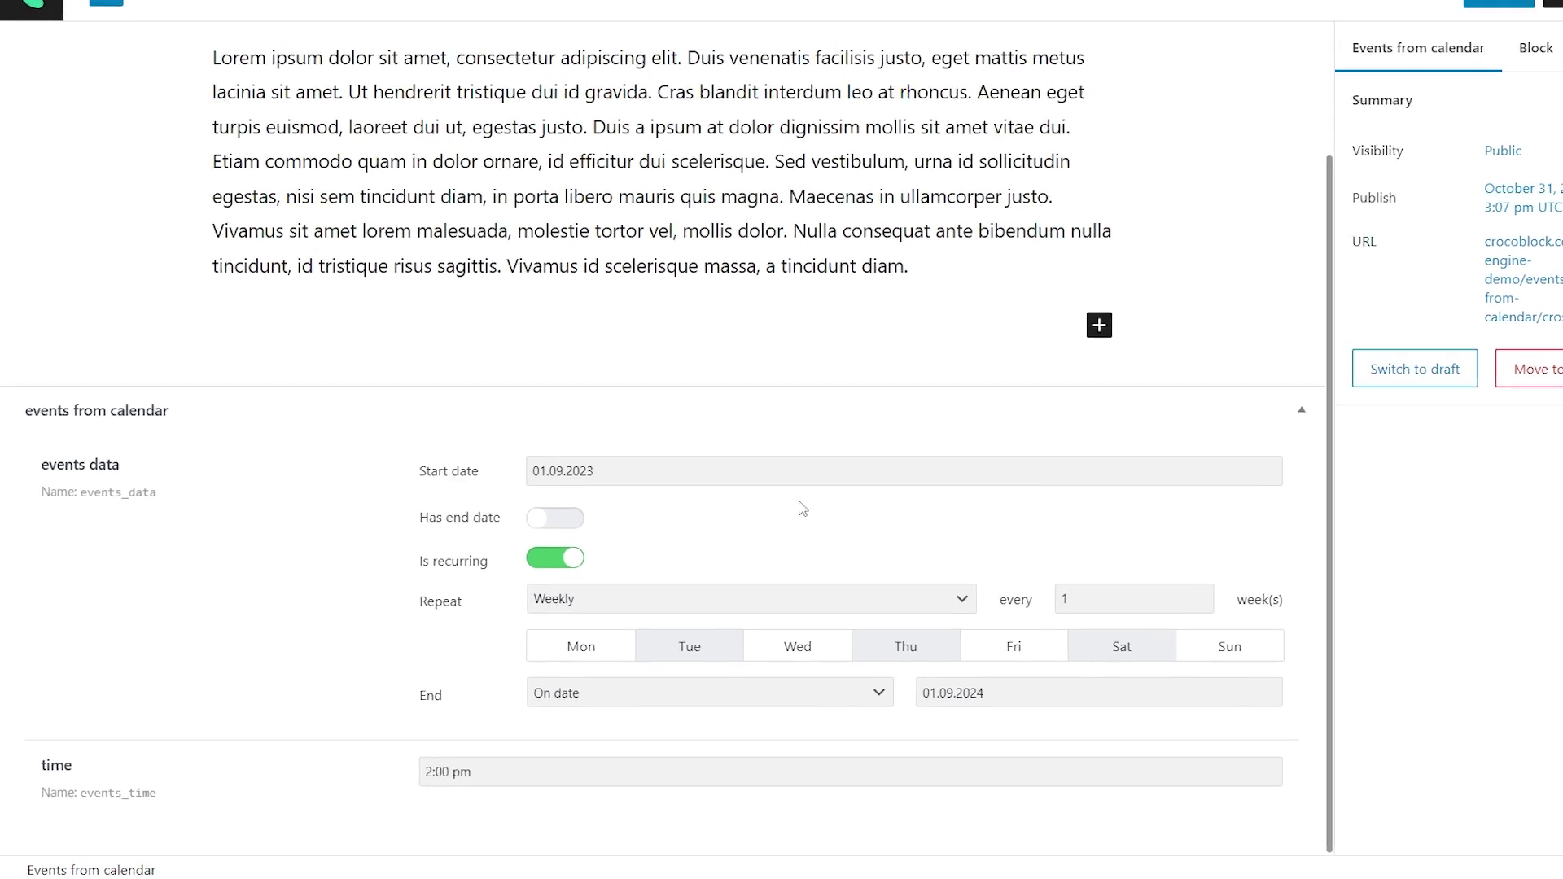
left_click(762, 471)
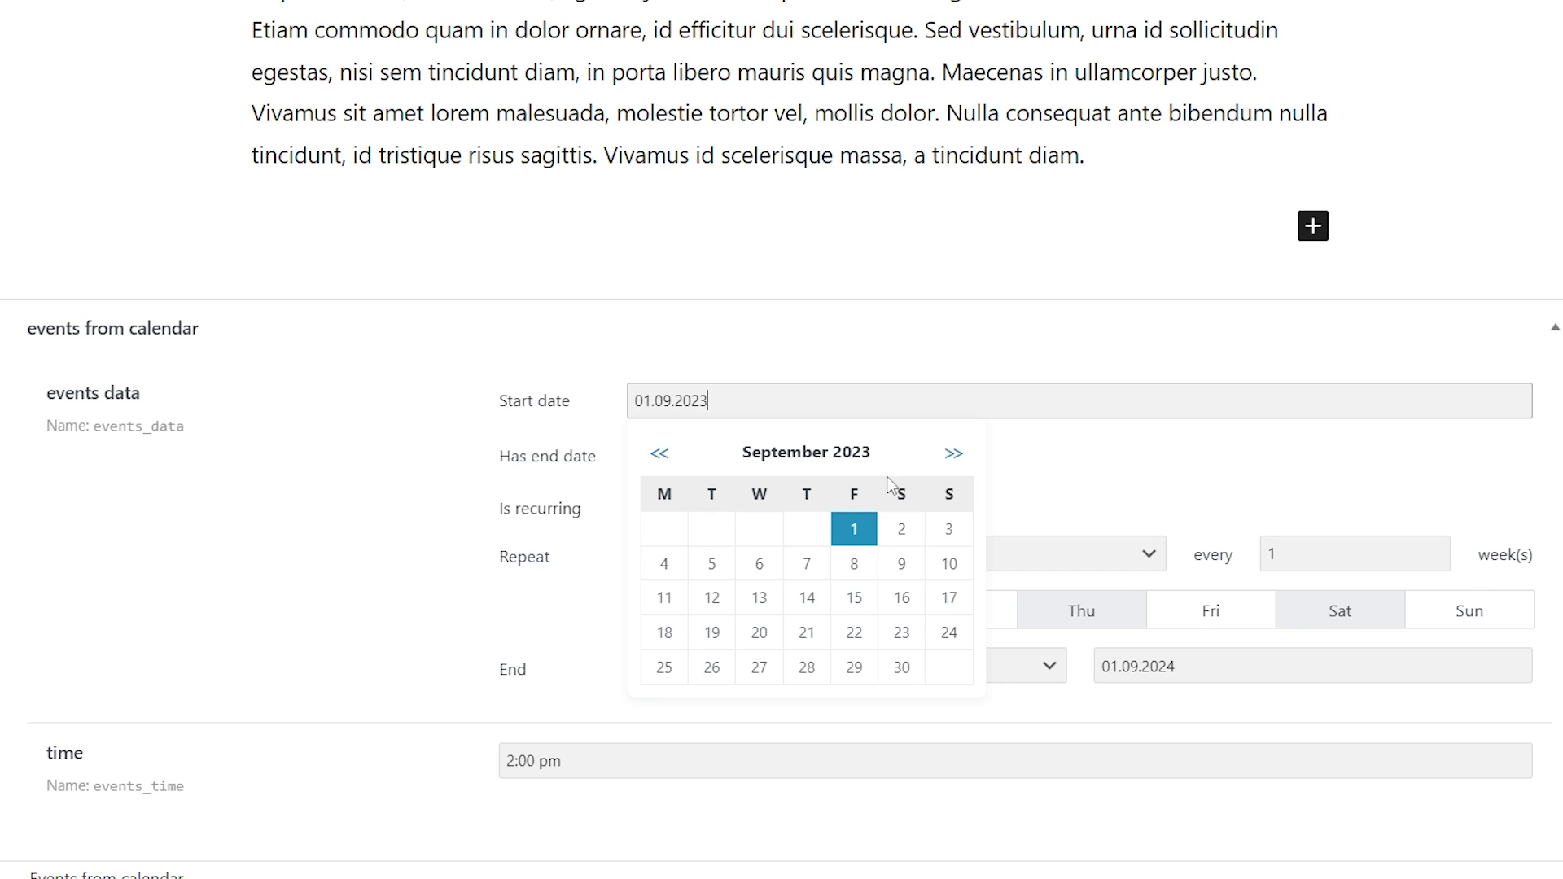
left_click(710, 601)
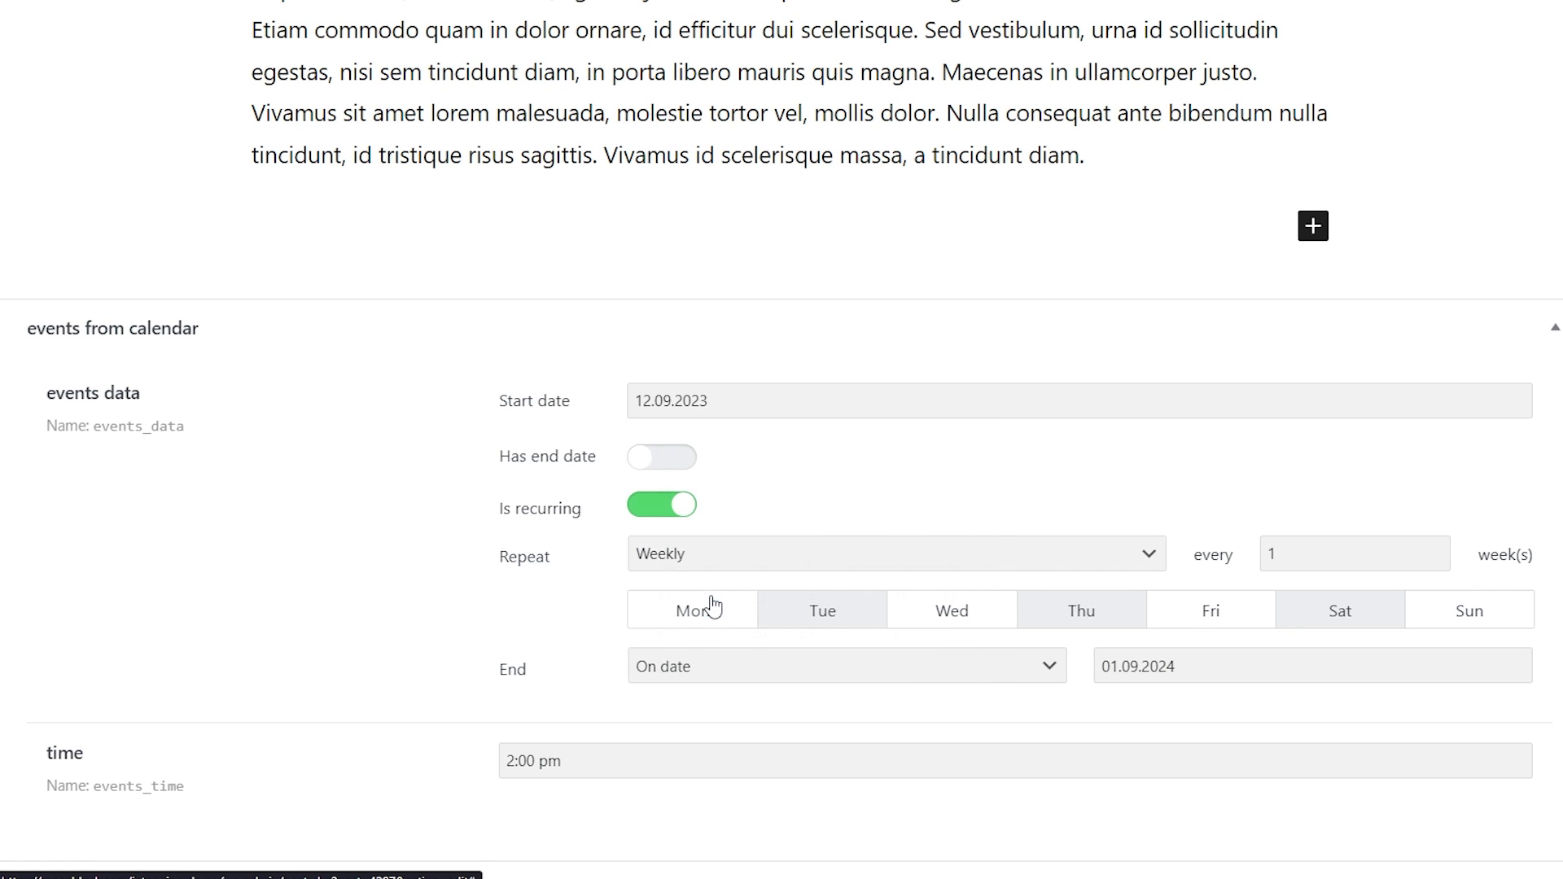
left_click(672, 464)
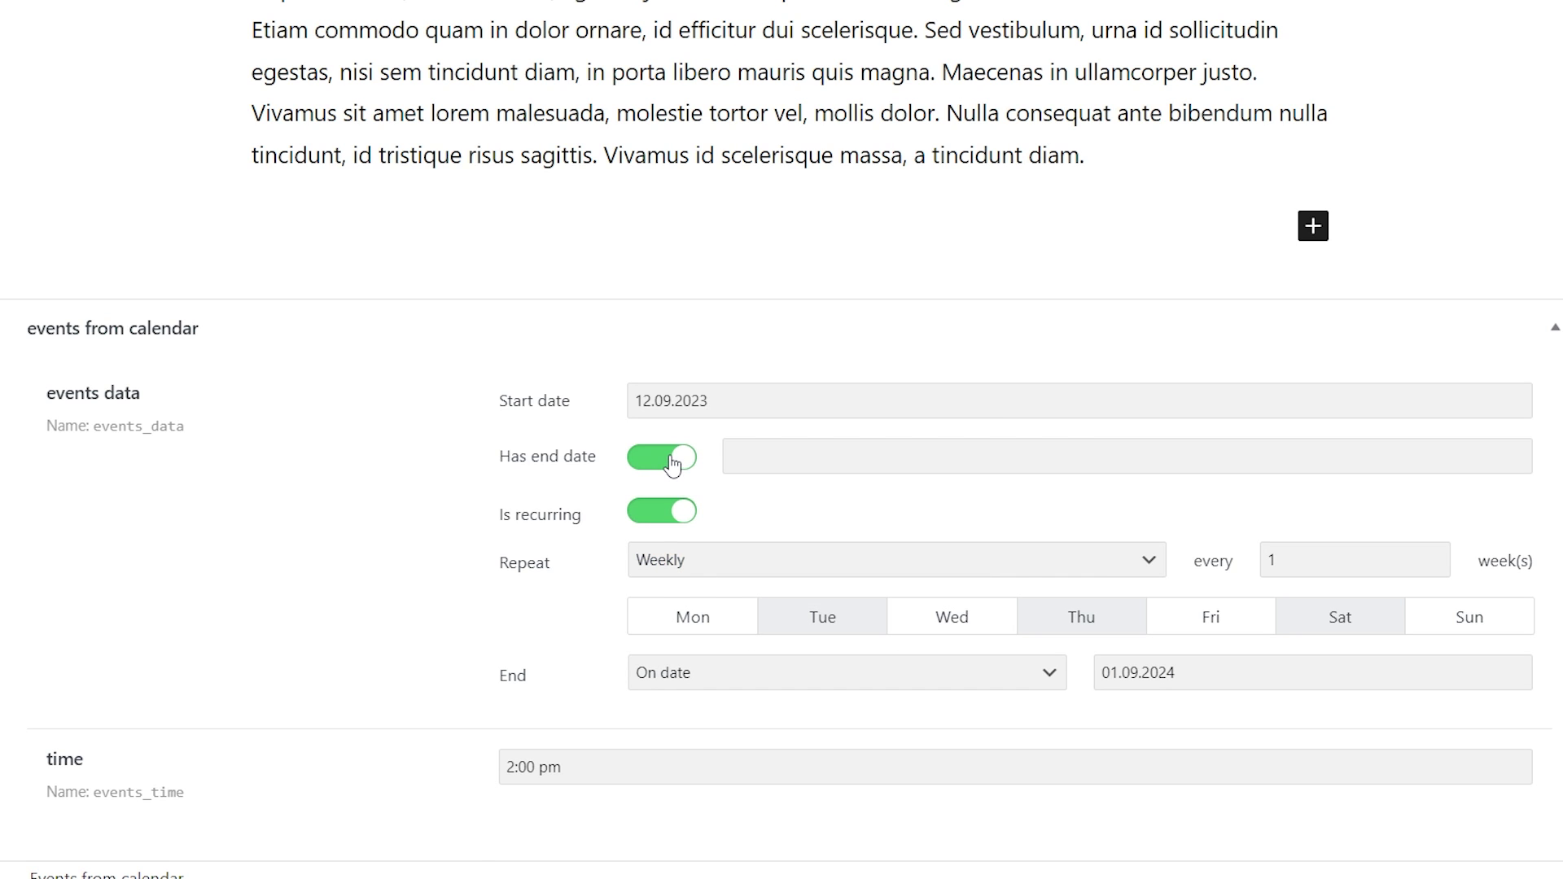
left_click(746, 454)
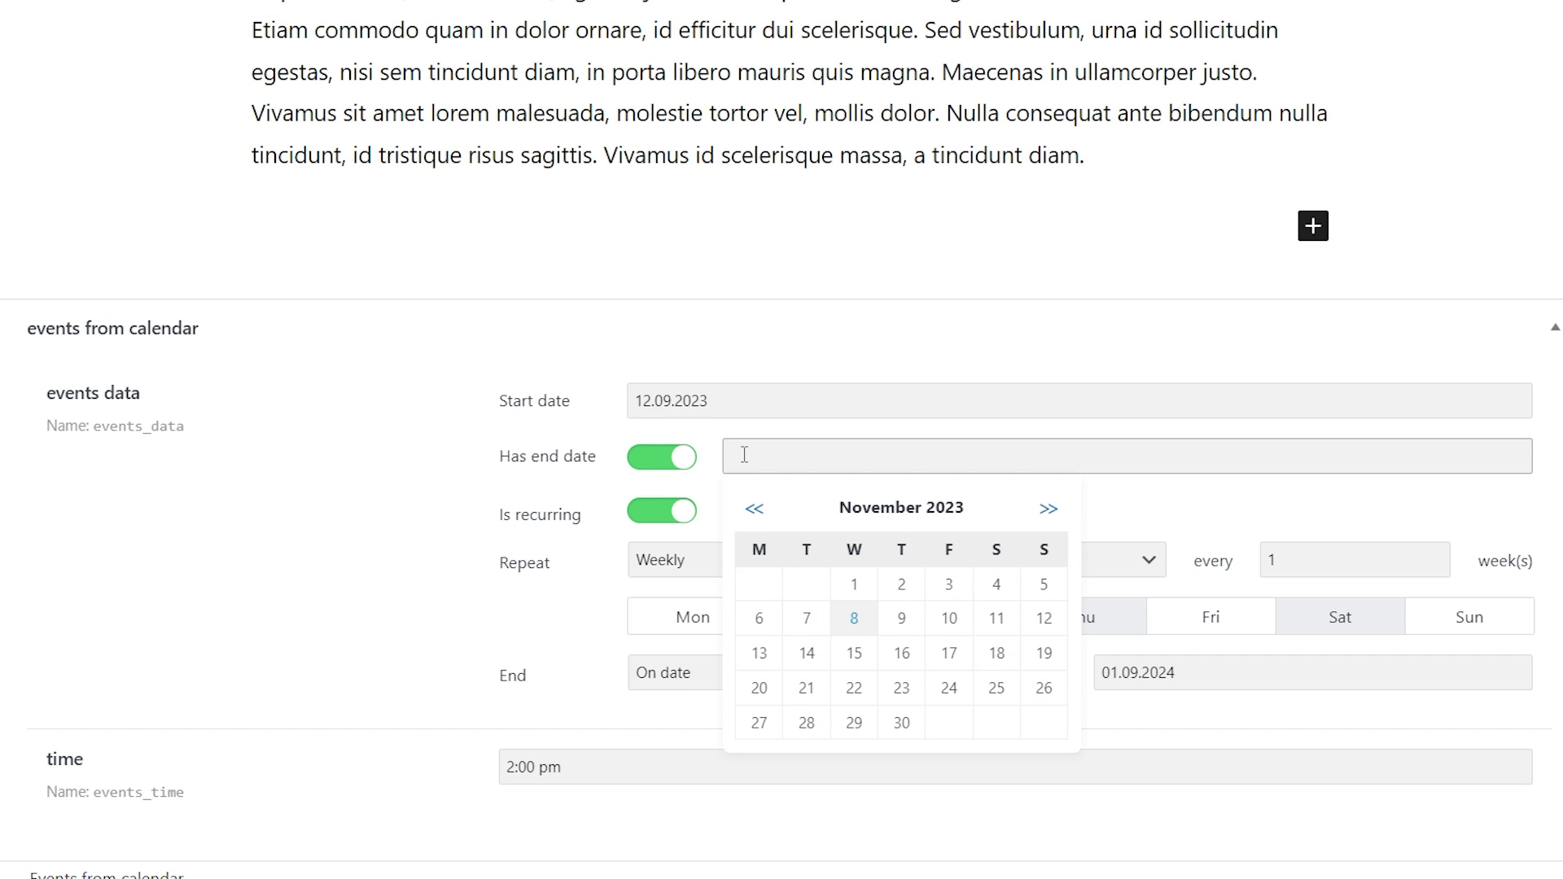
left_click(661, 460)
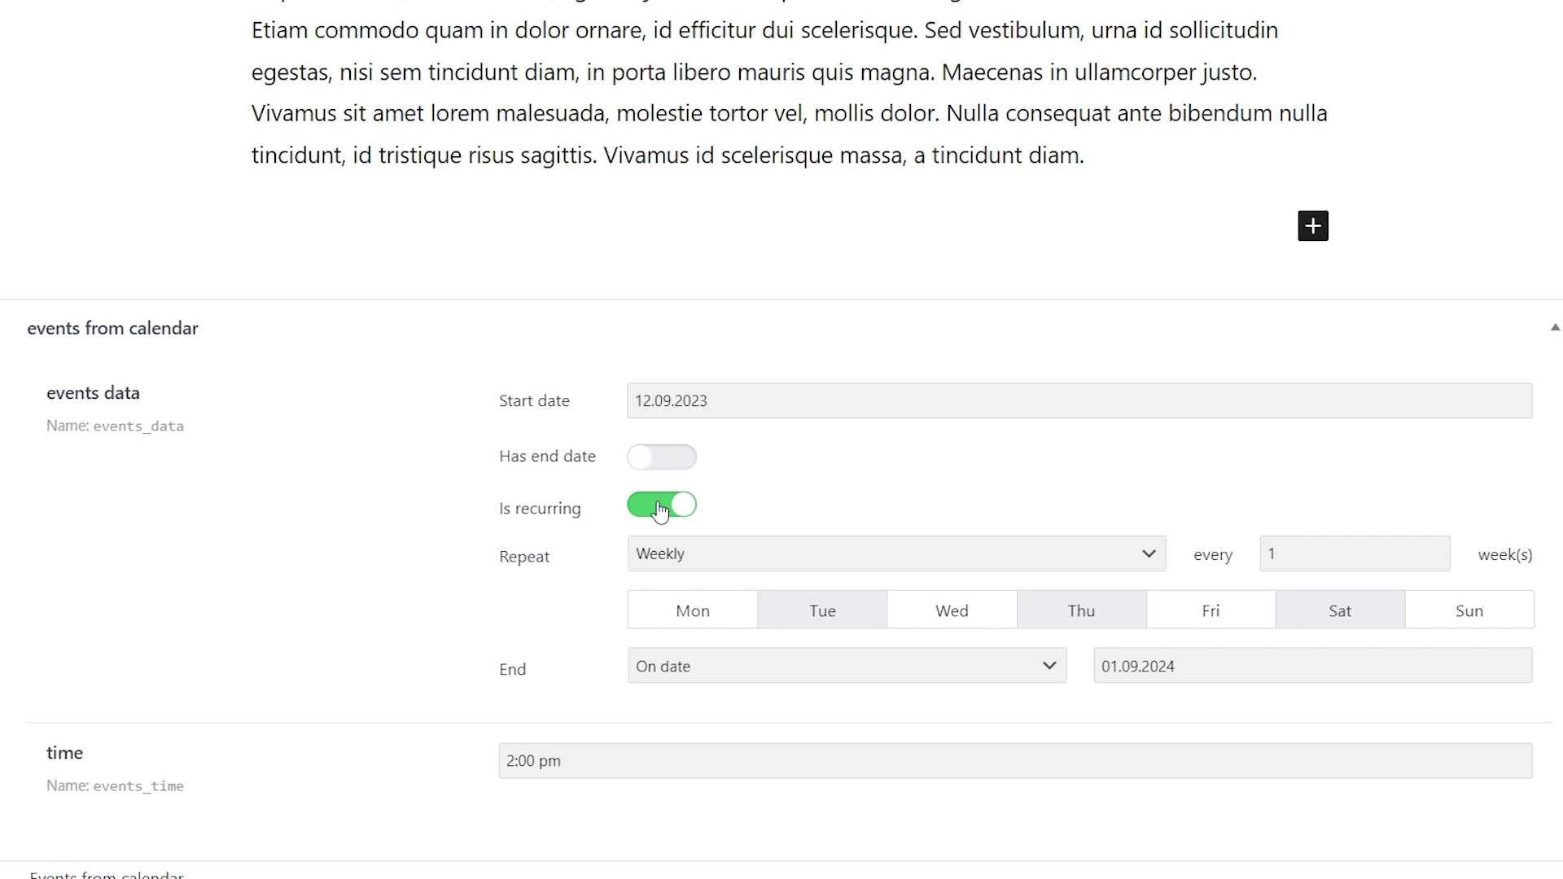
Keep Crossfit repeating weekly on Tue, Thu and Fri, ending after 10 iterations.
left_click(723, 557)
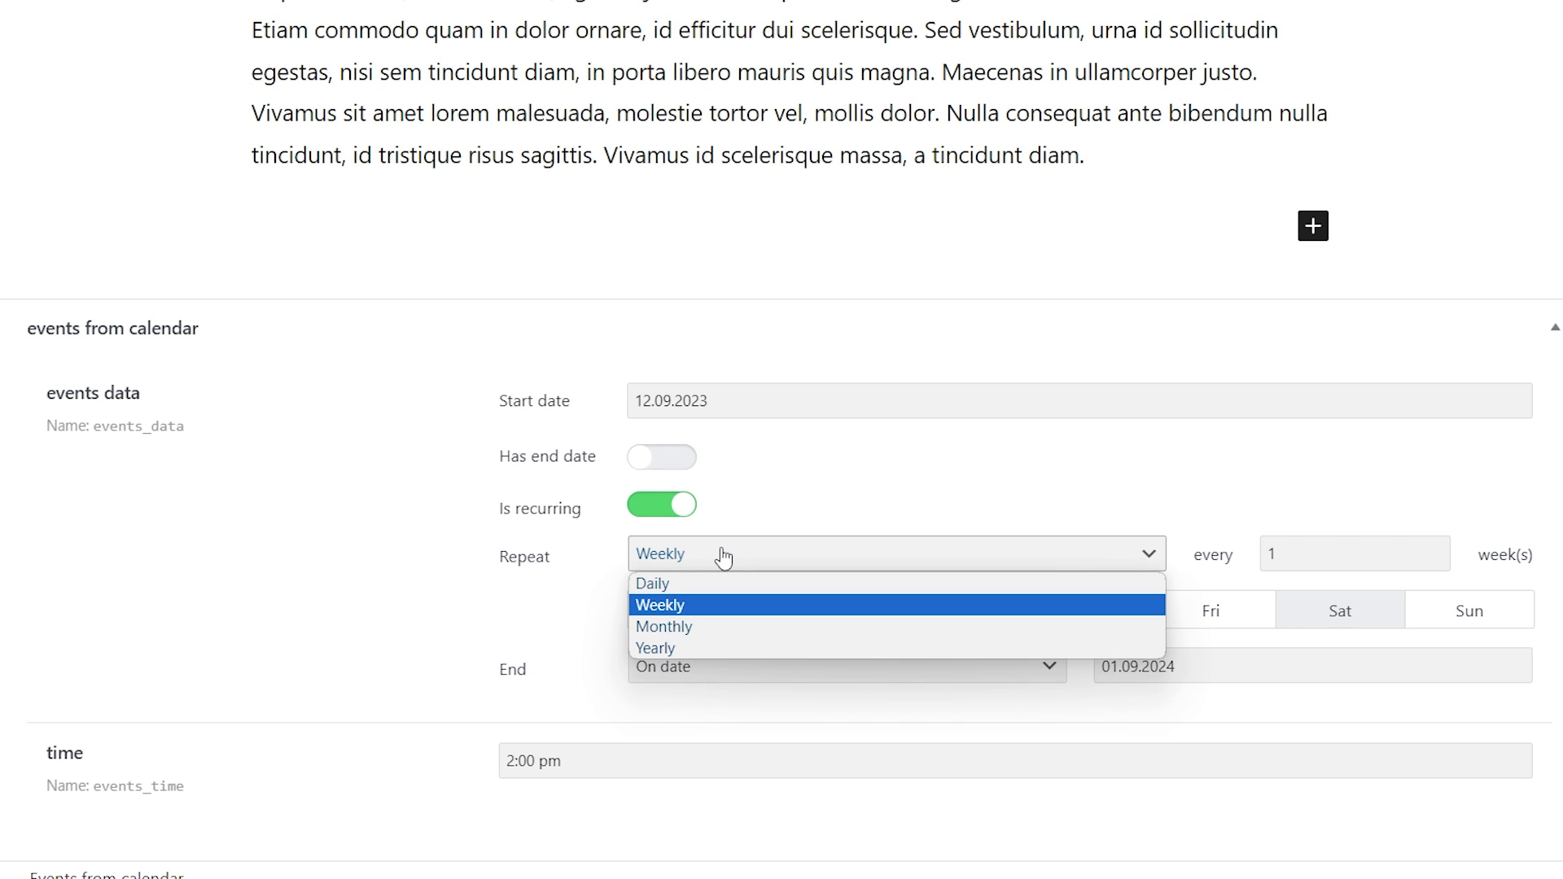
left_click(723, 557)
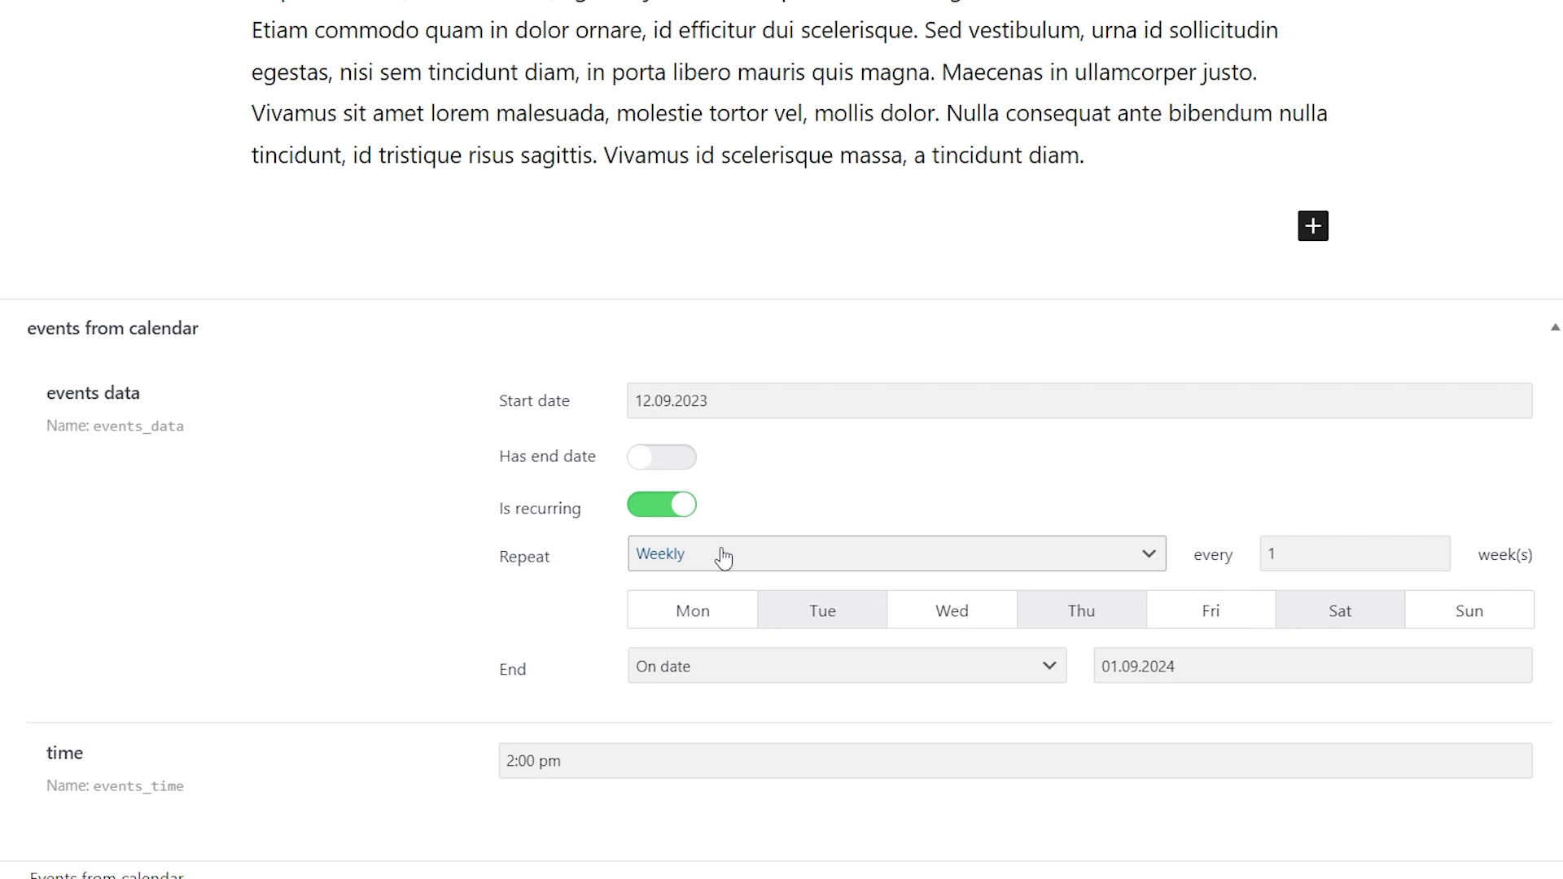
left_click(1219, 617)
left_click(1333, 617)
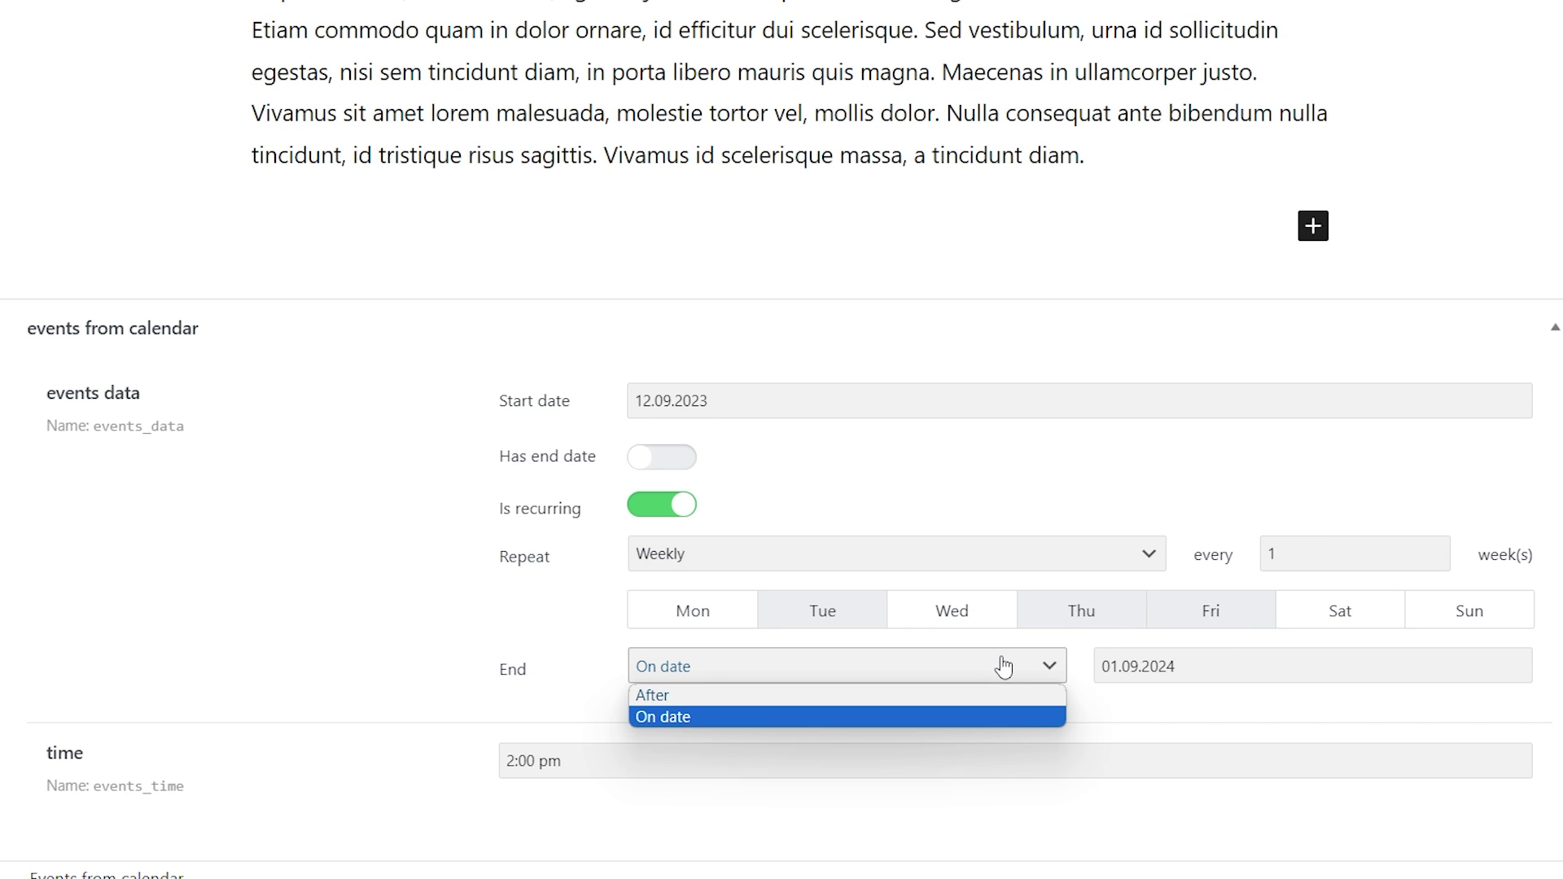
left_click(995, 694)
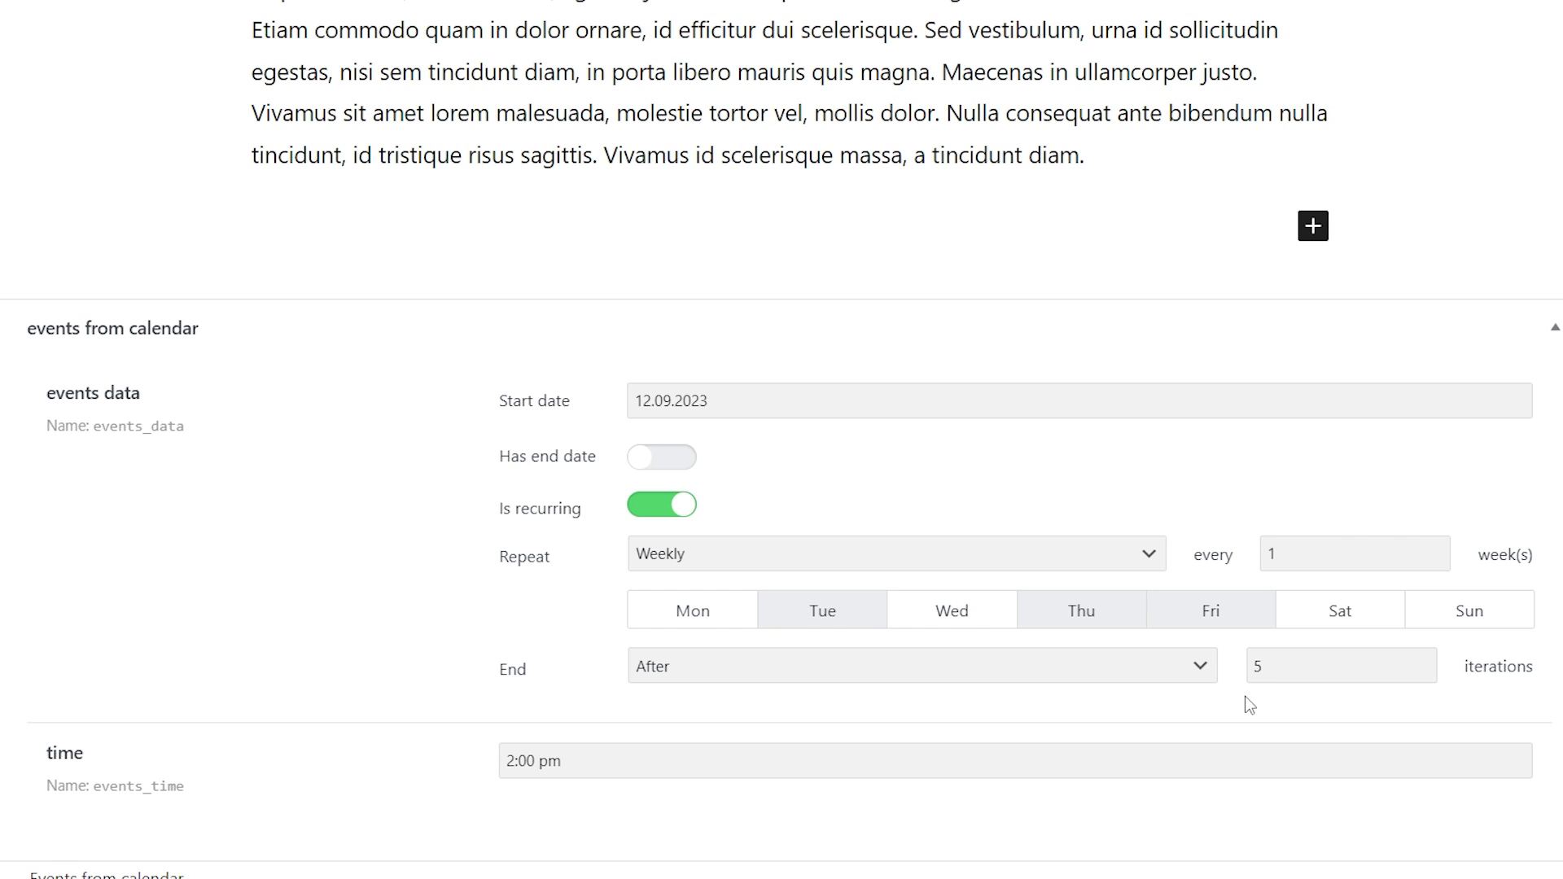
left_click_drag(1272, 666, 1258, 666)
type("10")
left_click(1425, 701)
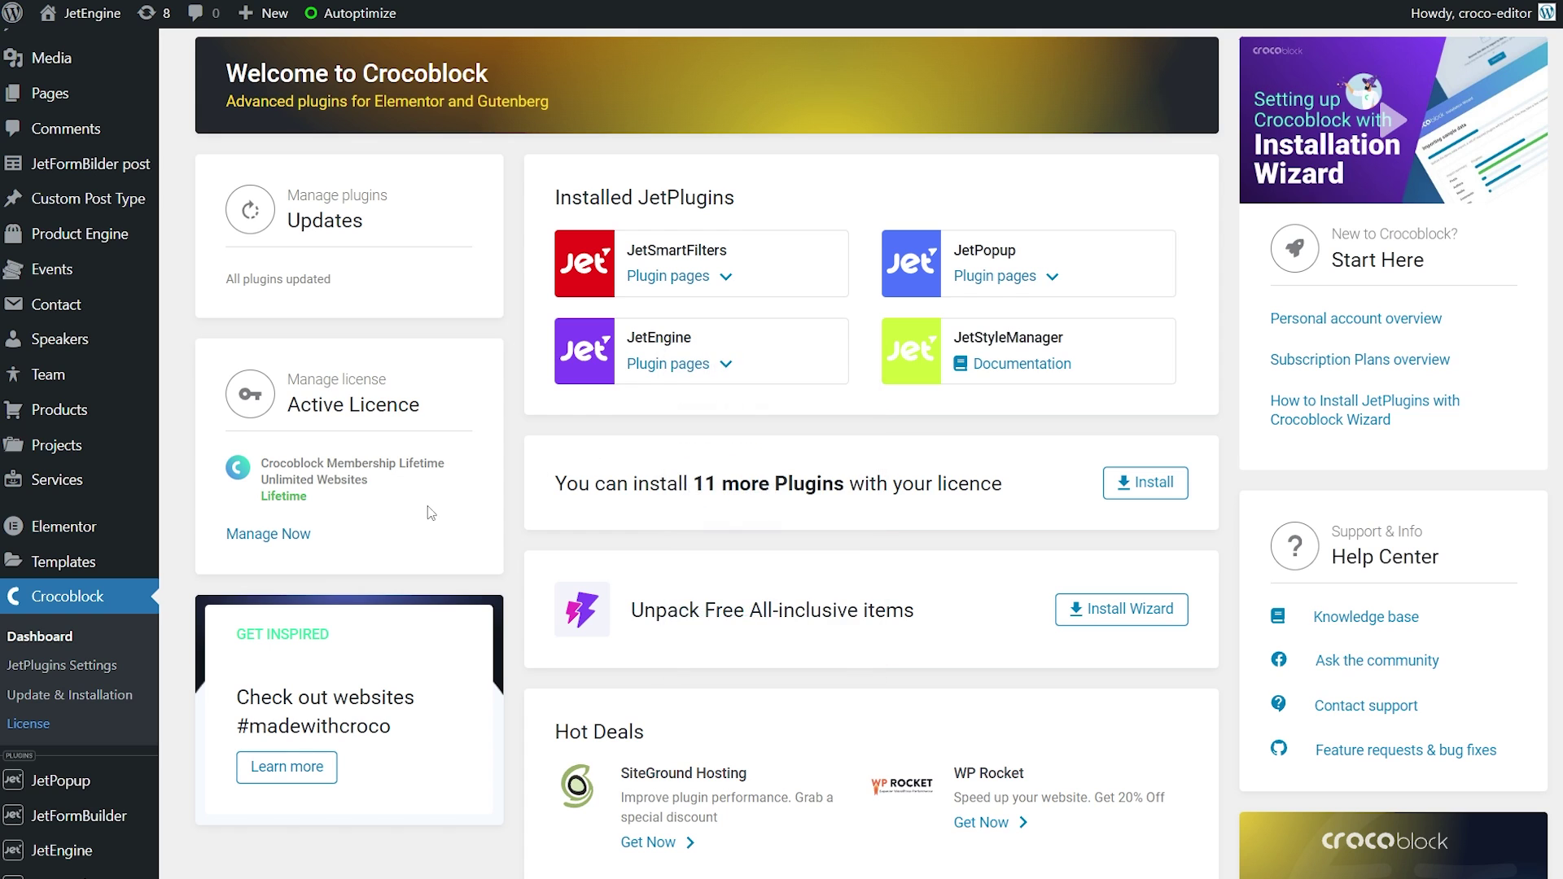
Create a new JetEngine post type named 'Calendar events'.
scroll(429, 412, "down", 2)
mouse_move(122, 692)
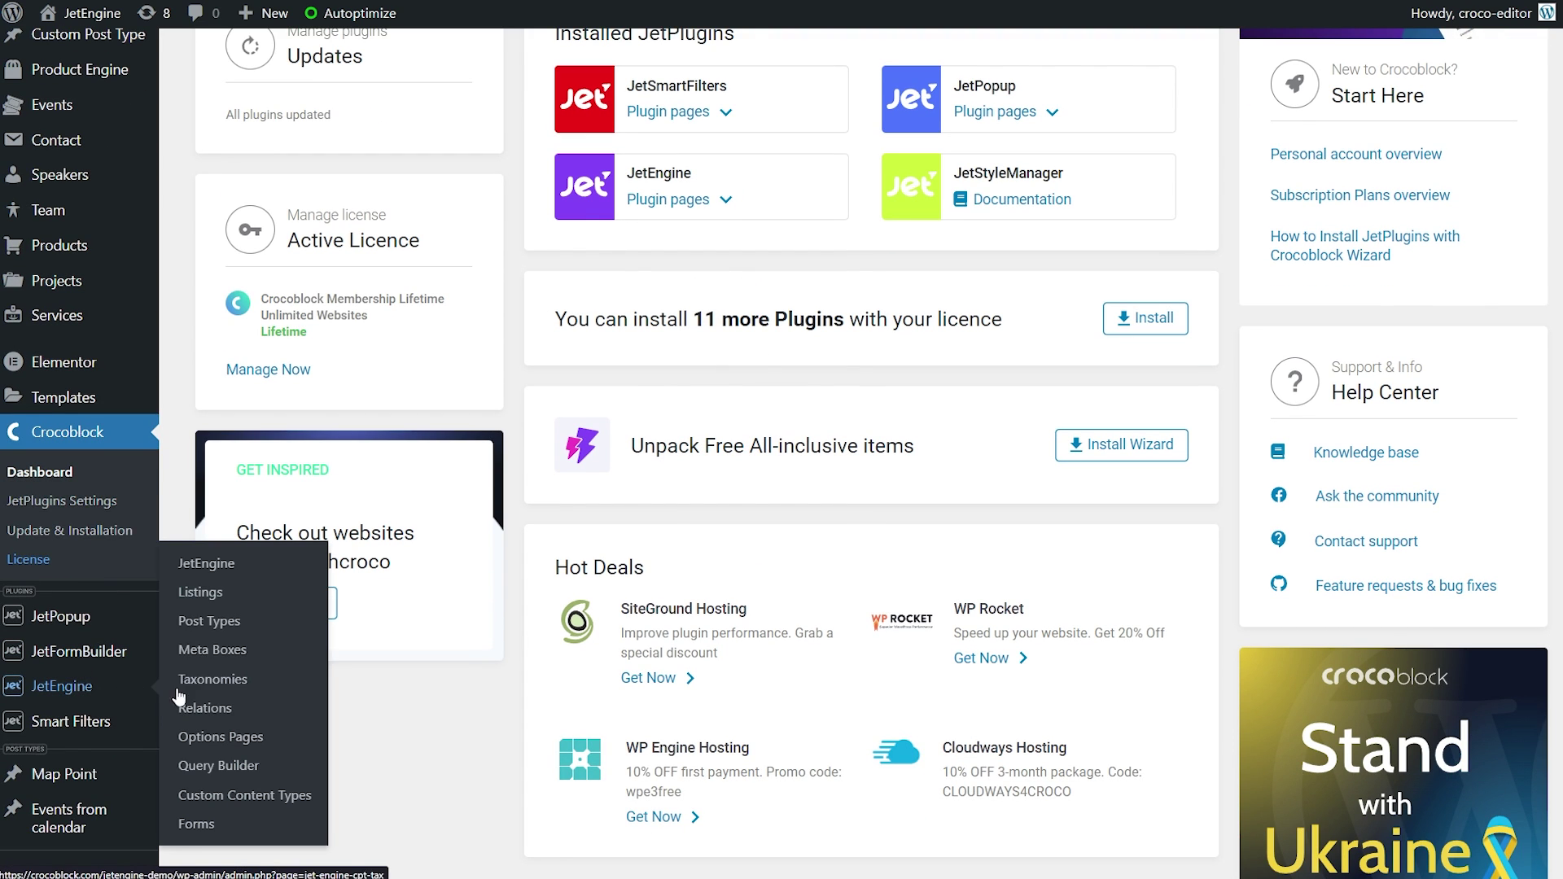
left_click(291, 624)
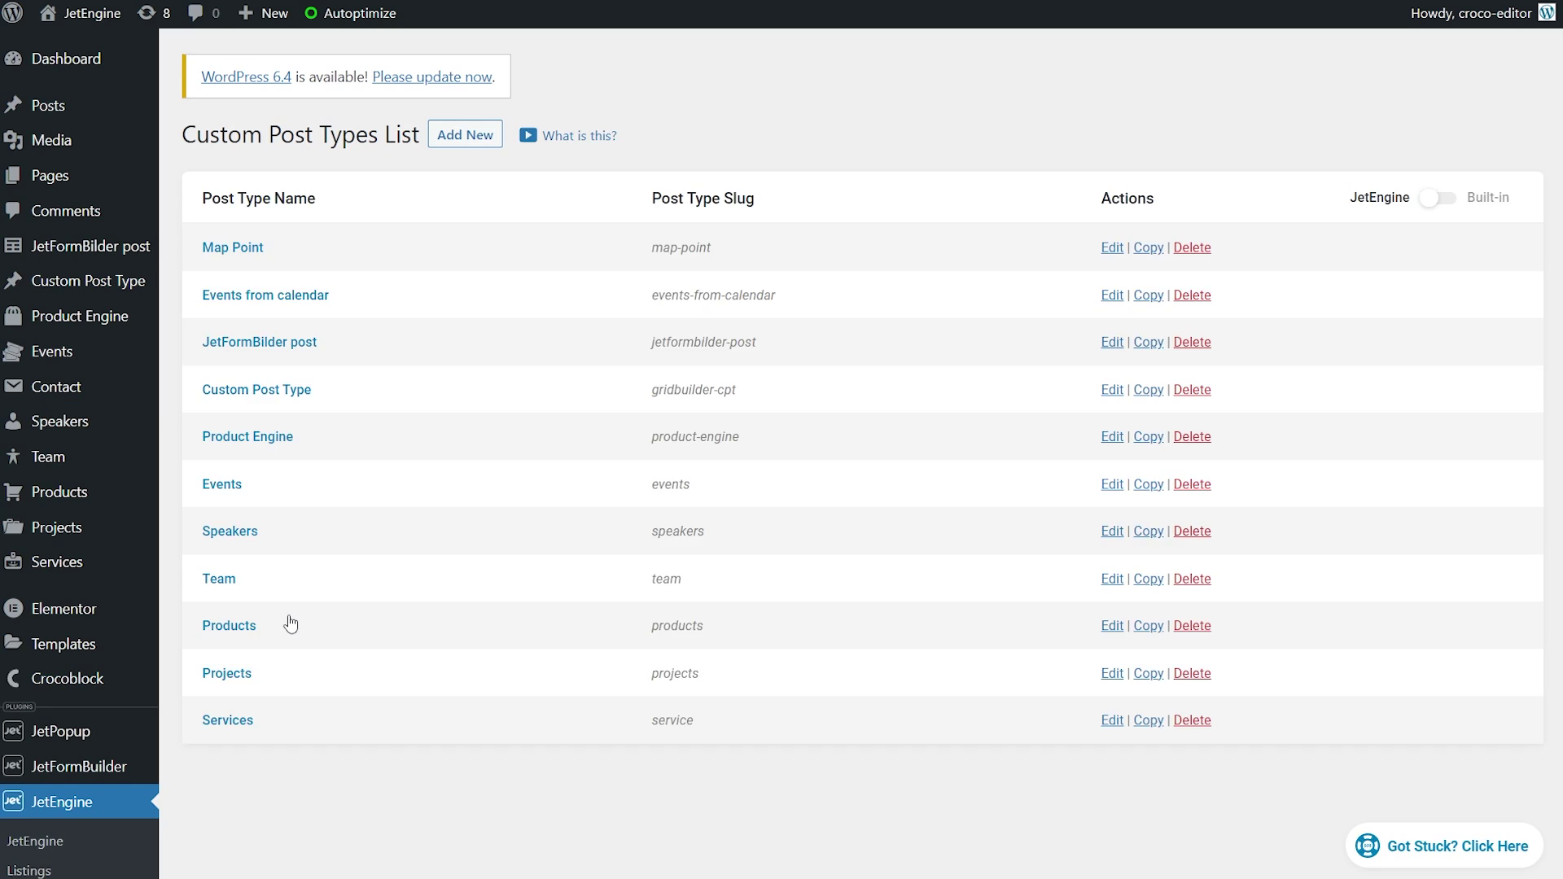
left_click(468, 139)
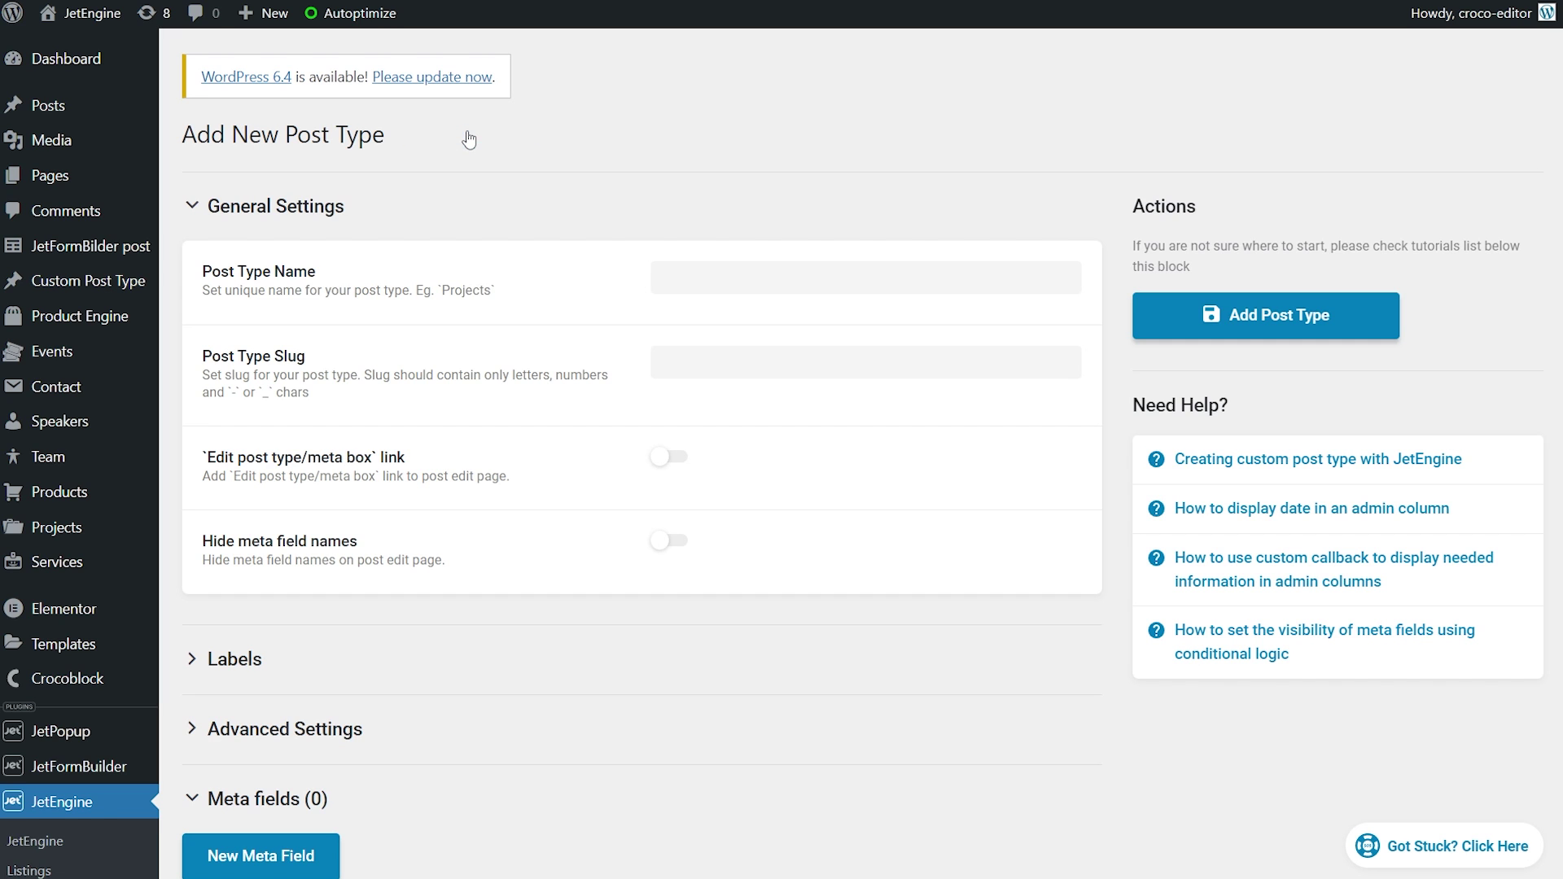
left_click(761, 269)
type("Calendar events")
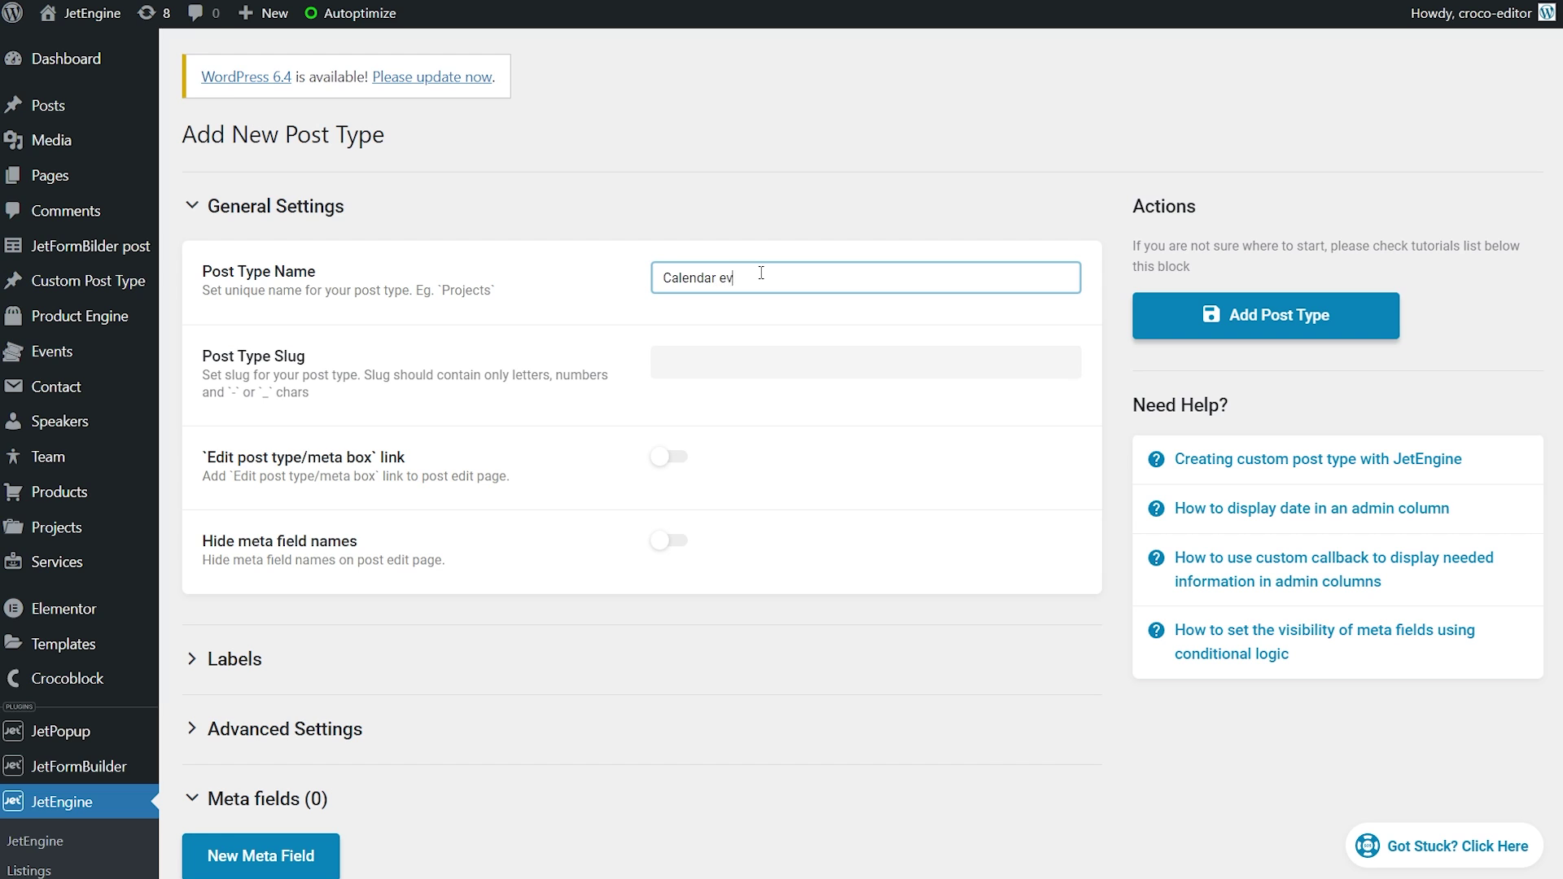
left_click(1258, 316)
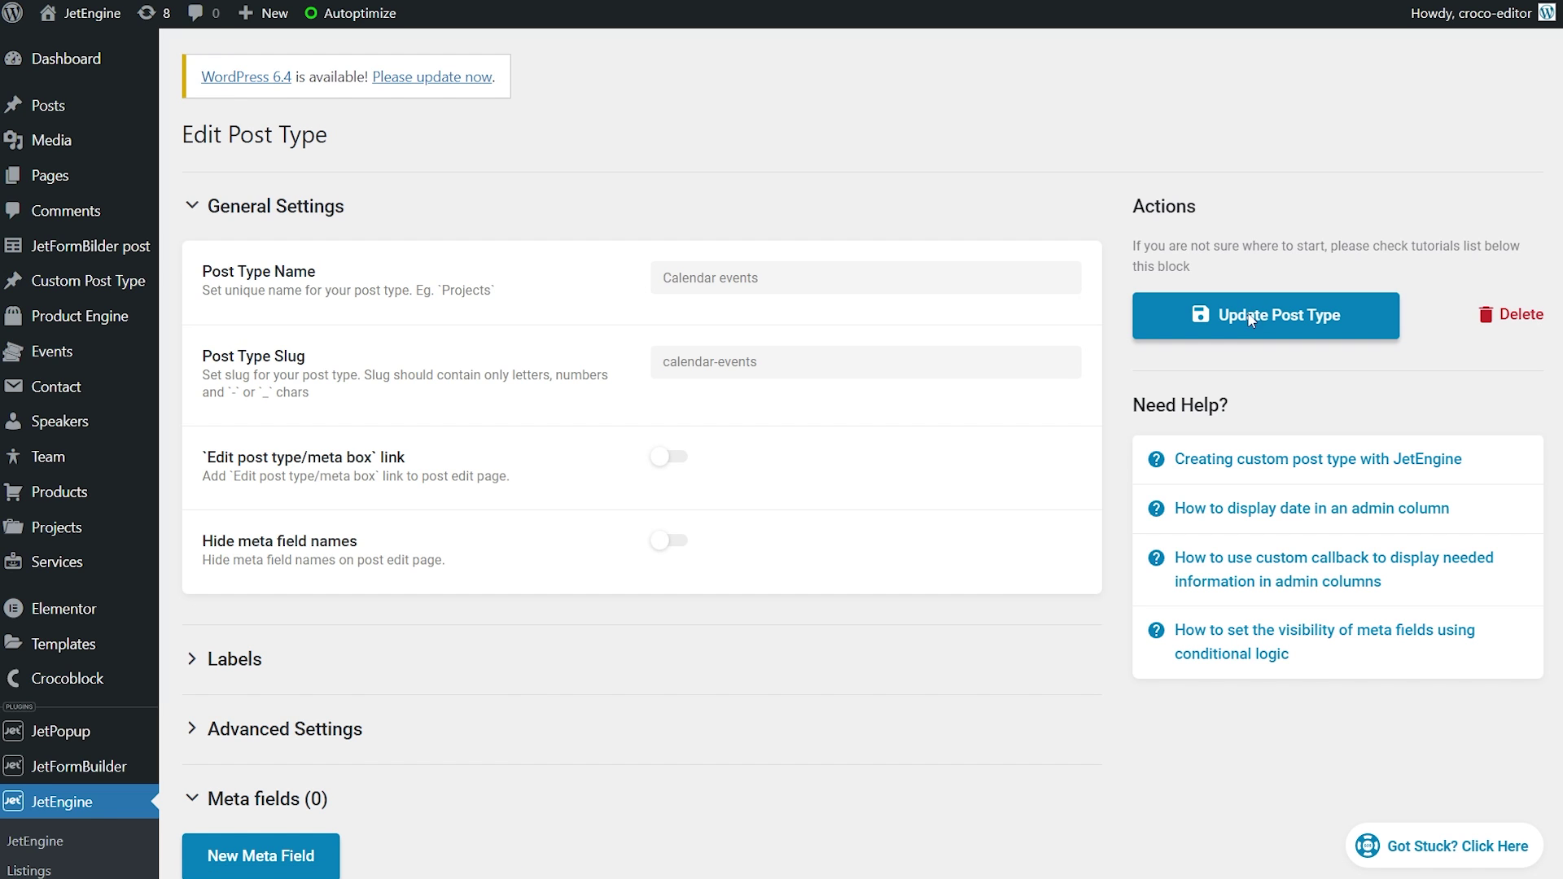
Go to JetEngine's Meta Boxes list.
scroll(697, 551, "down", 1)
scroll(697, 551, "down", 3)
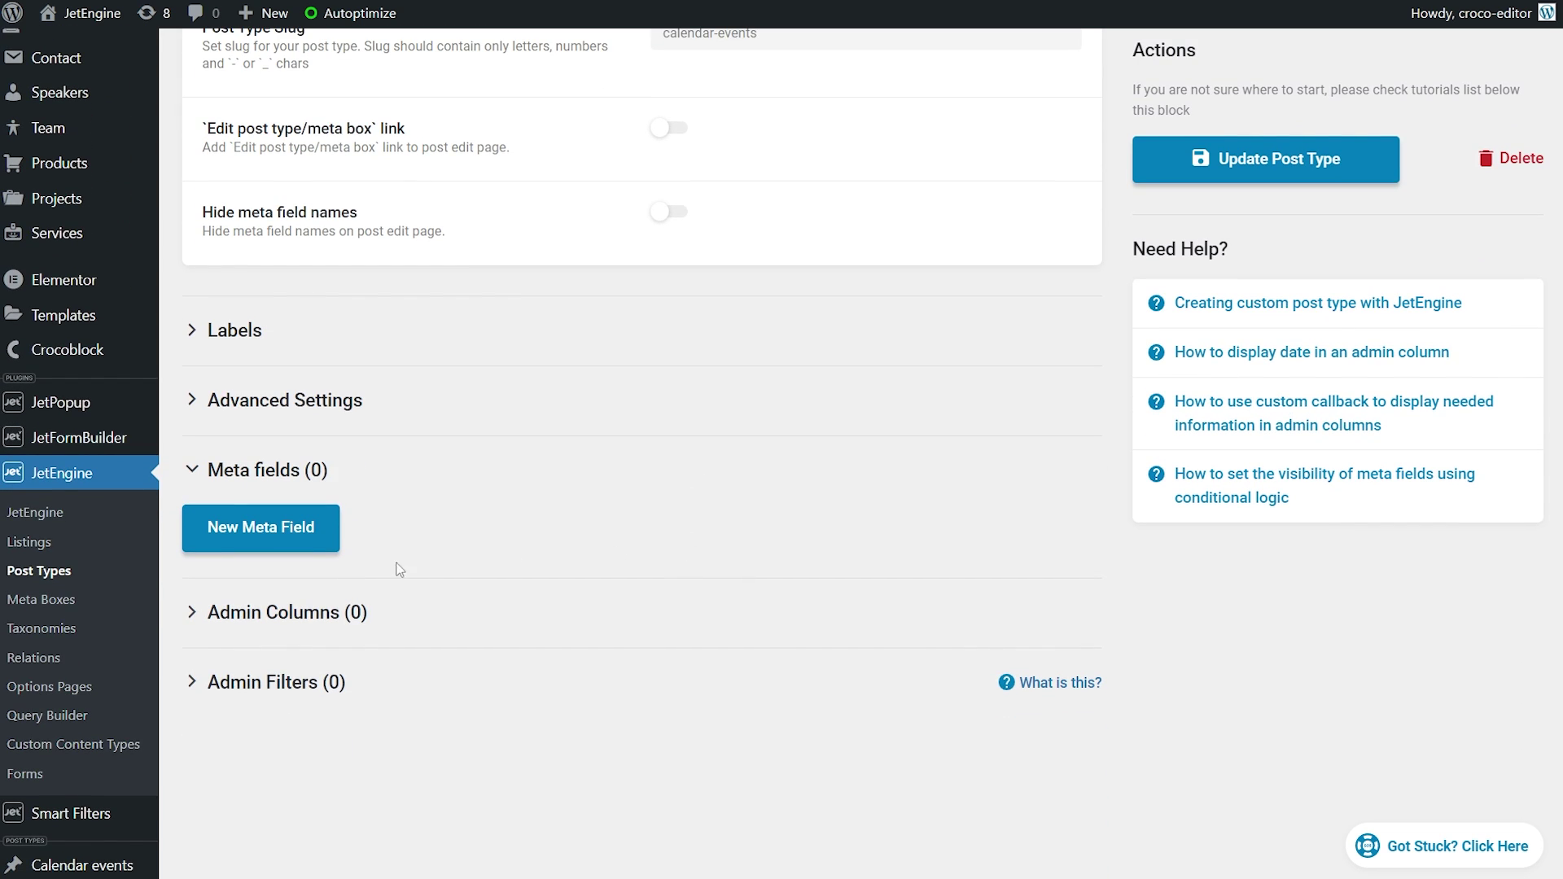
left_click(71, 601)
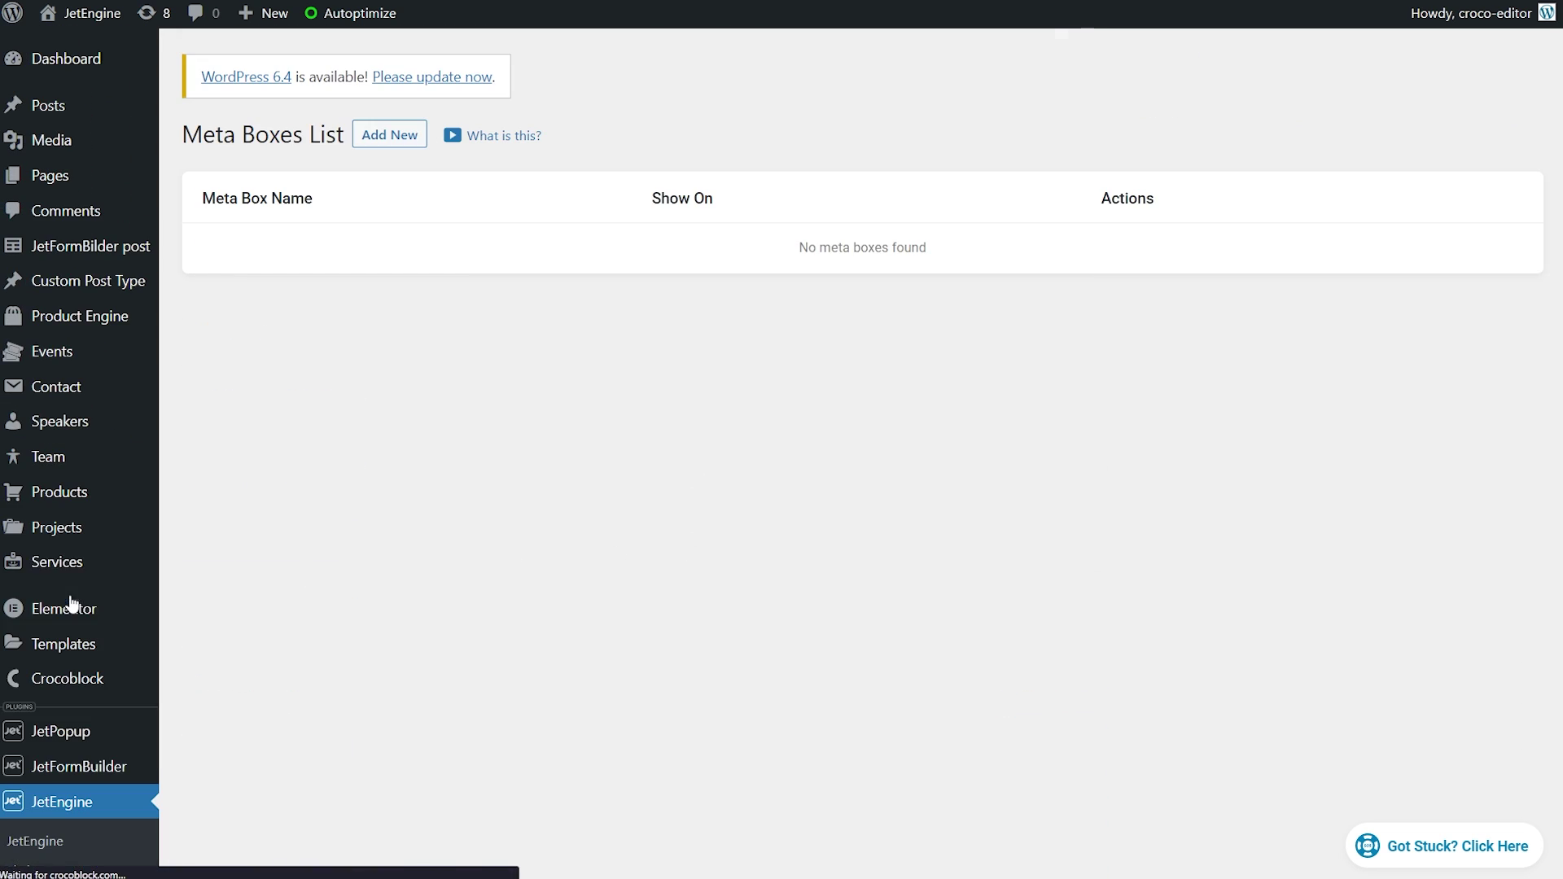
Create a meta box titled 'Calendar events meta box' enabled only for Calendar events posts.
left_click(387, 139)
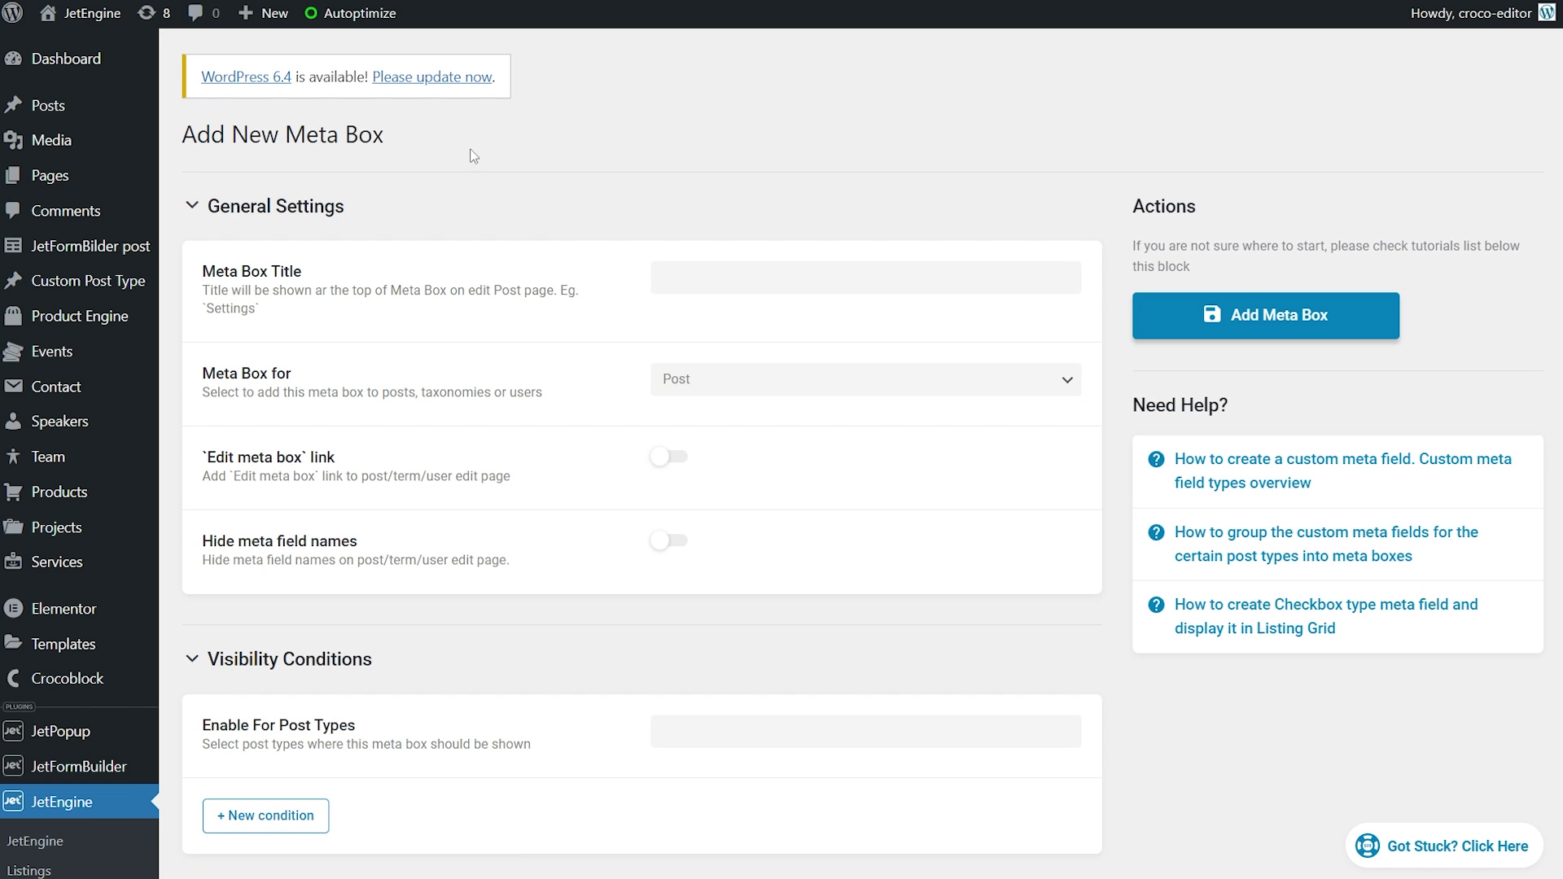
left_click(702, 277)
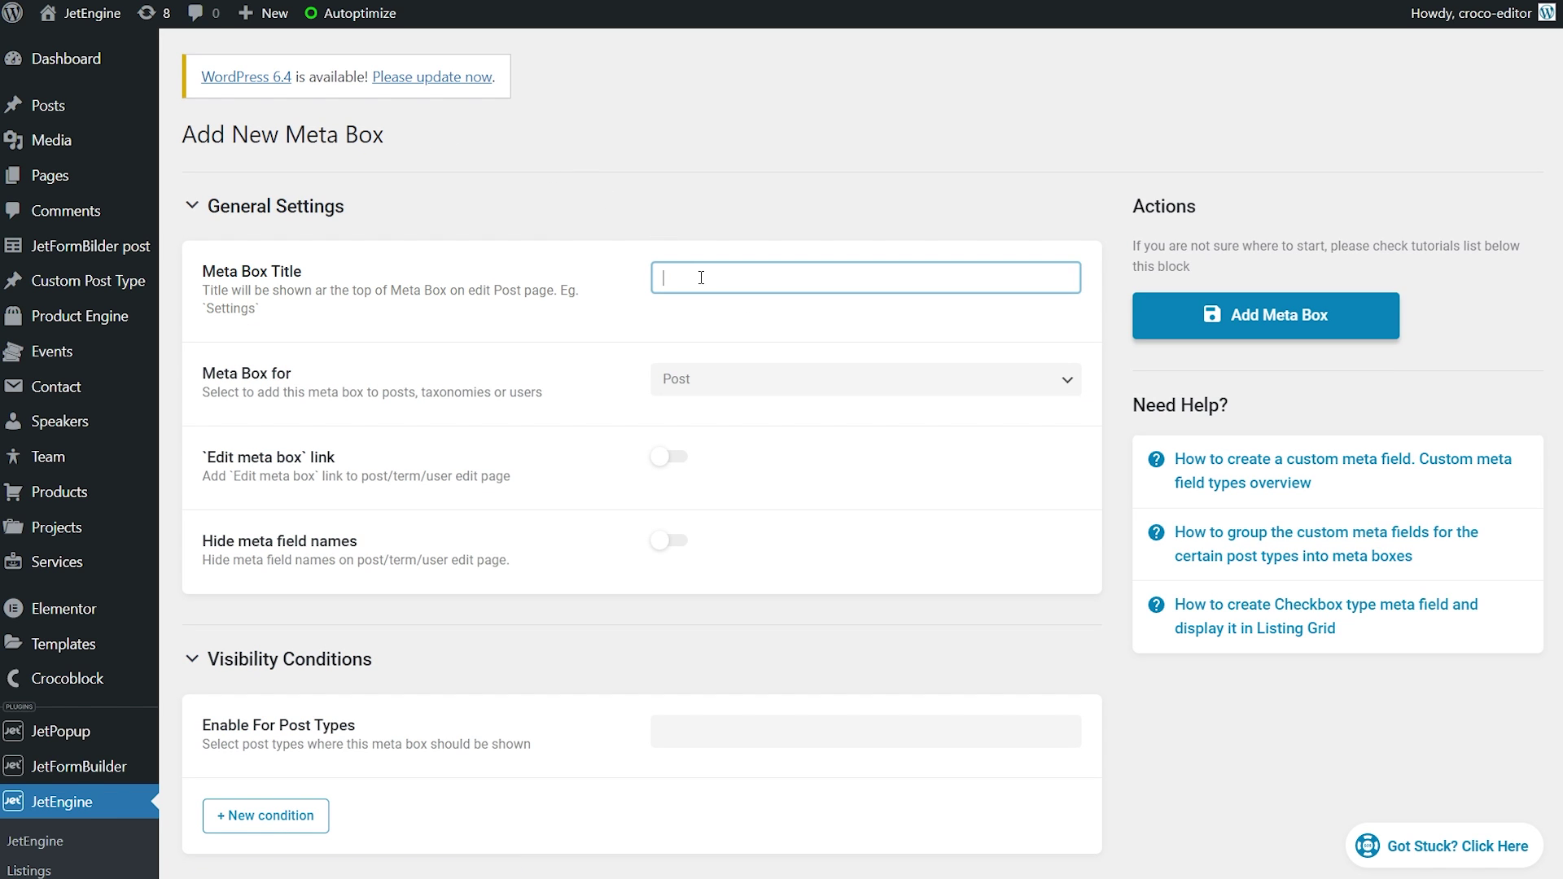
type("Calendar events meta box")
scroll(702, 278, "down", 4)
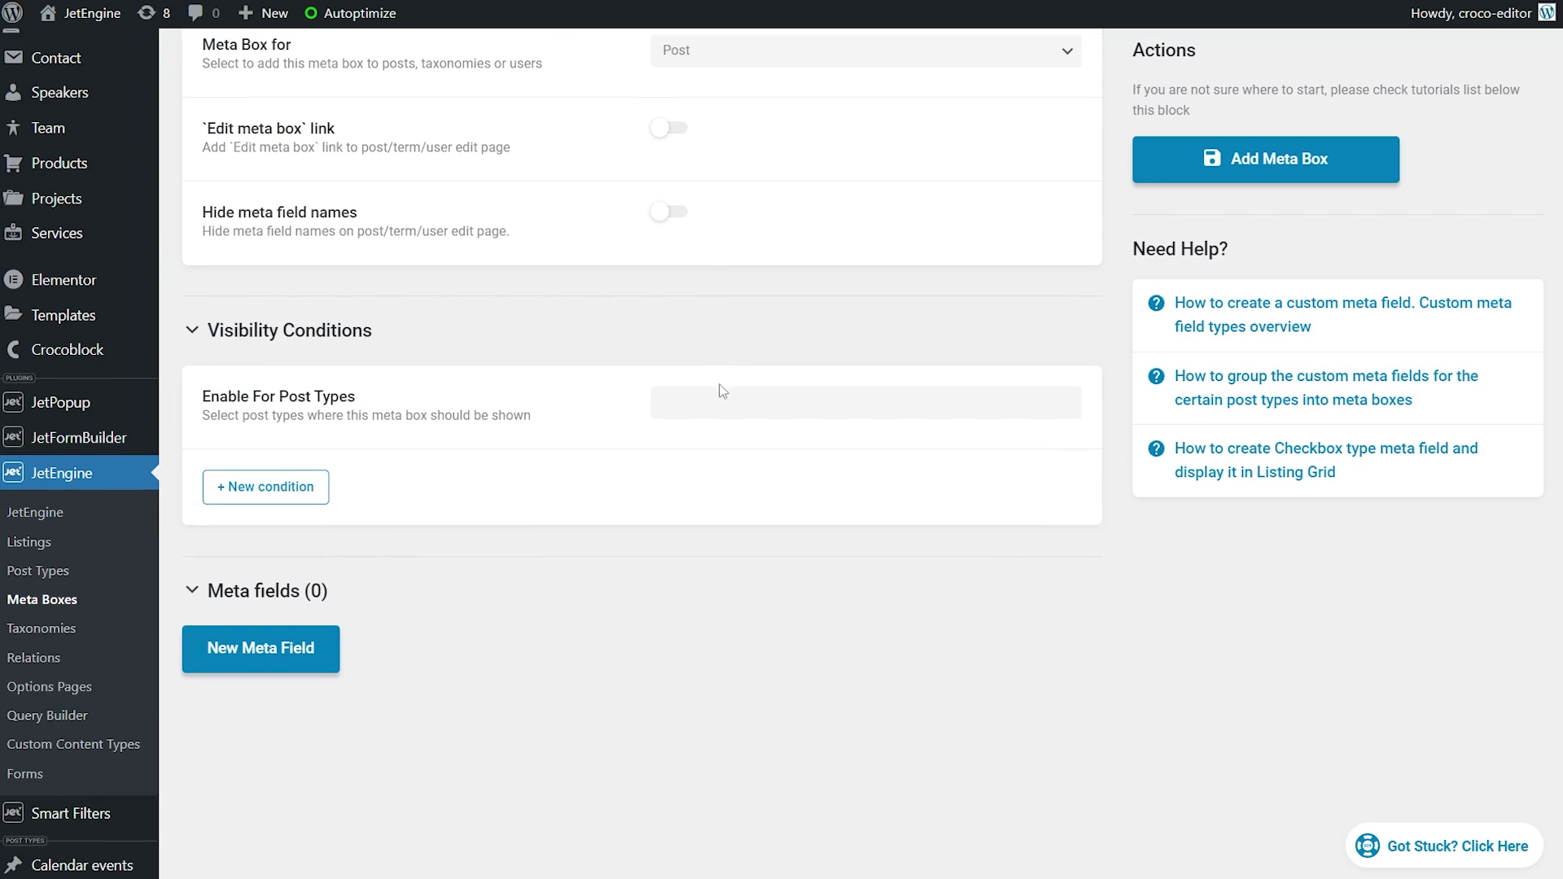
left_click(723, 400)
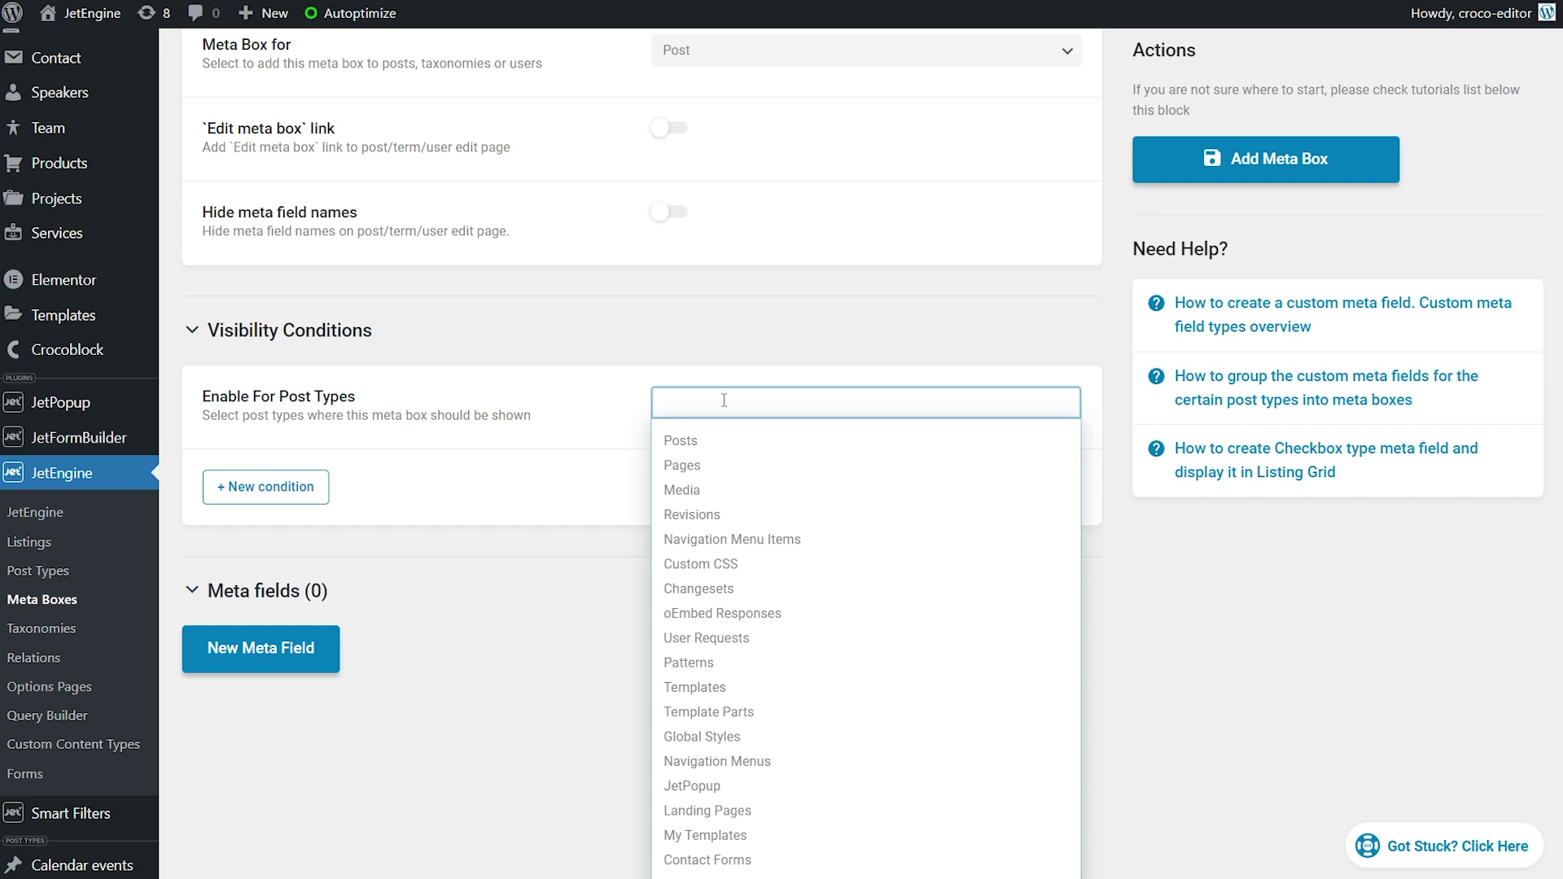
scroll(757, 447, "down", 5)
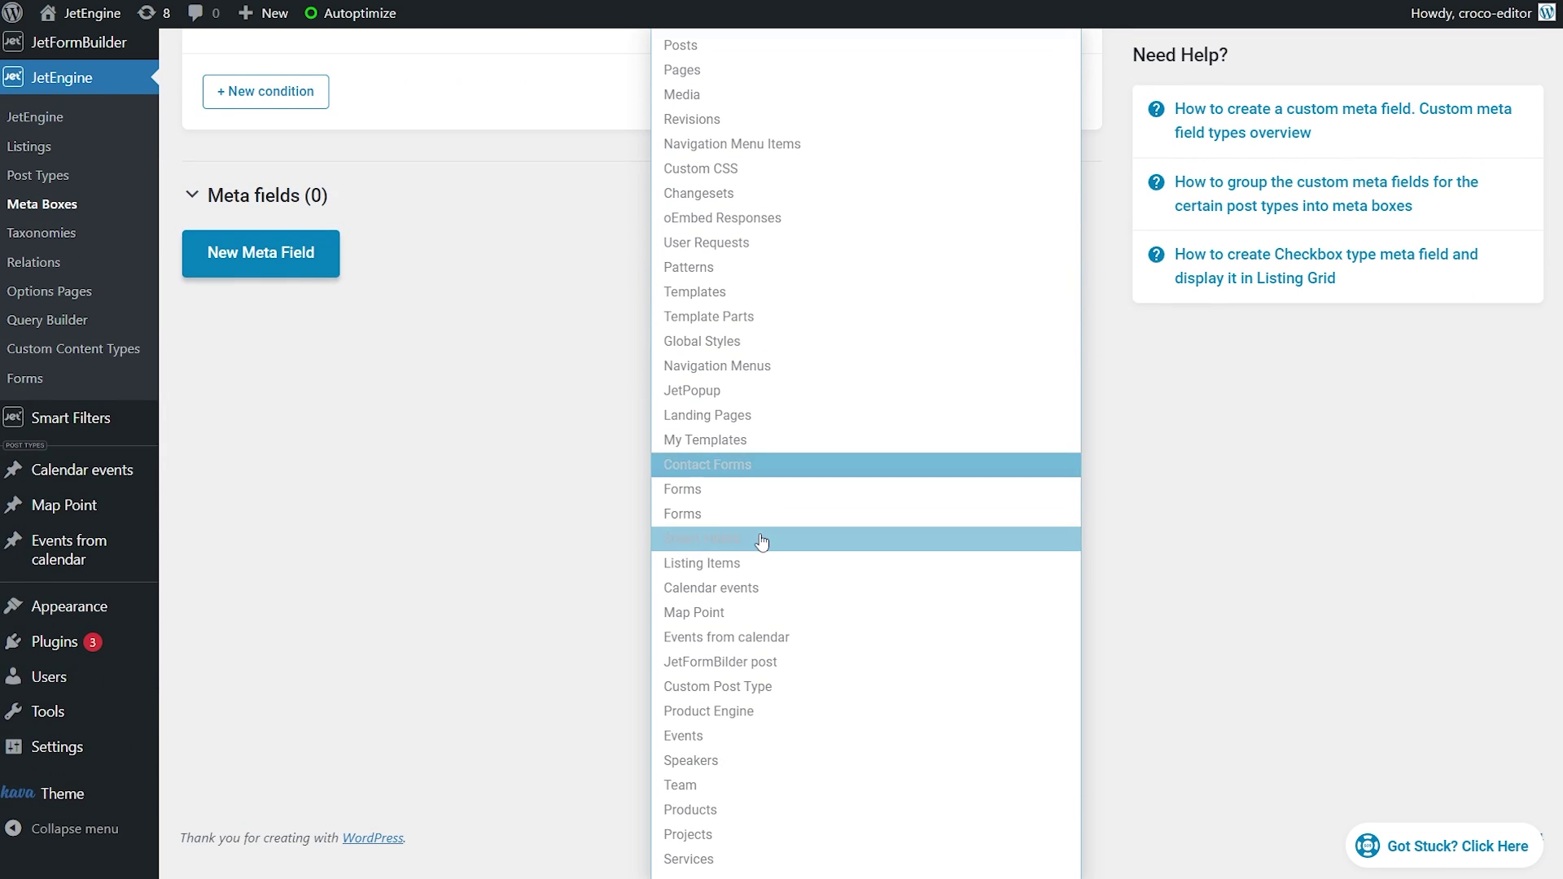
left_click(761, 588)
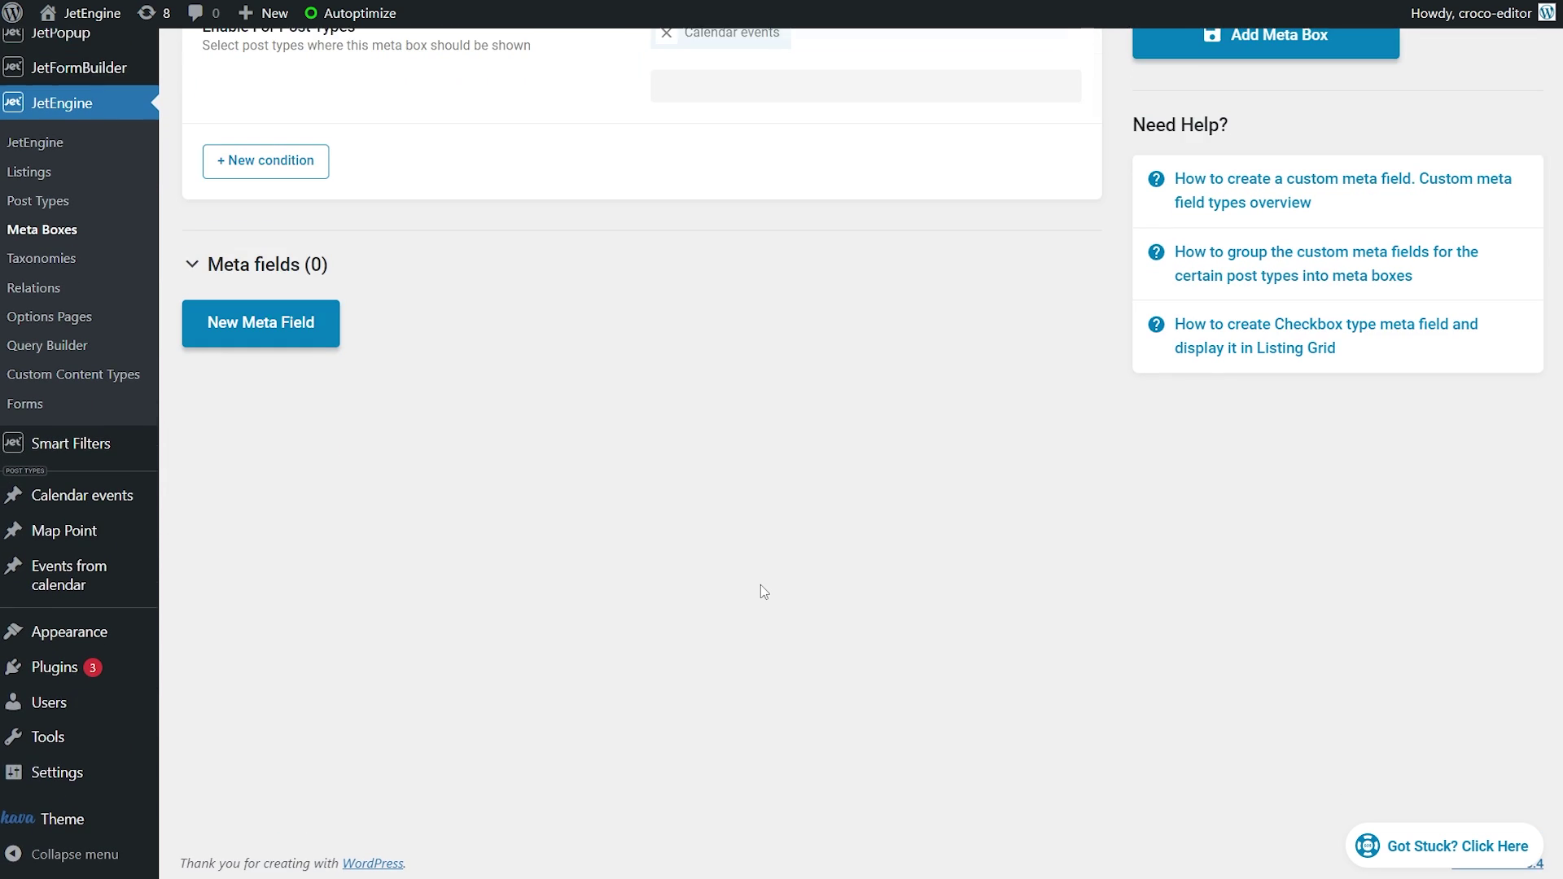
scroll(761, 585, "up", 3)
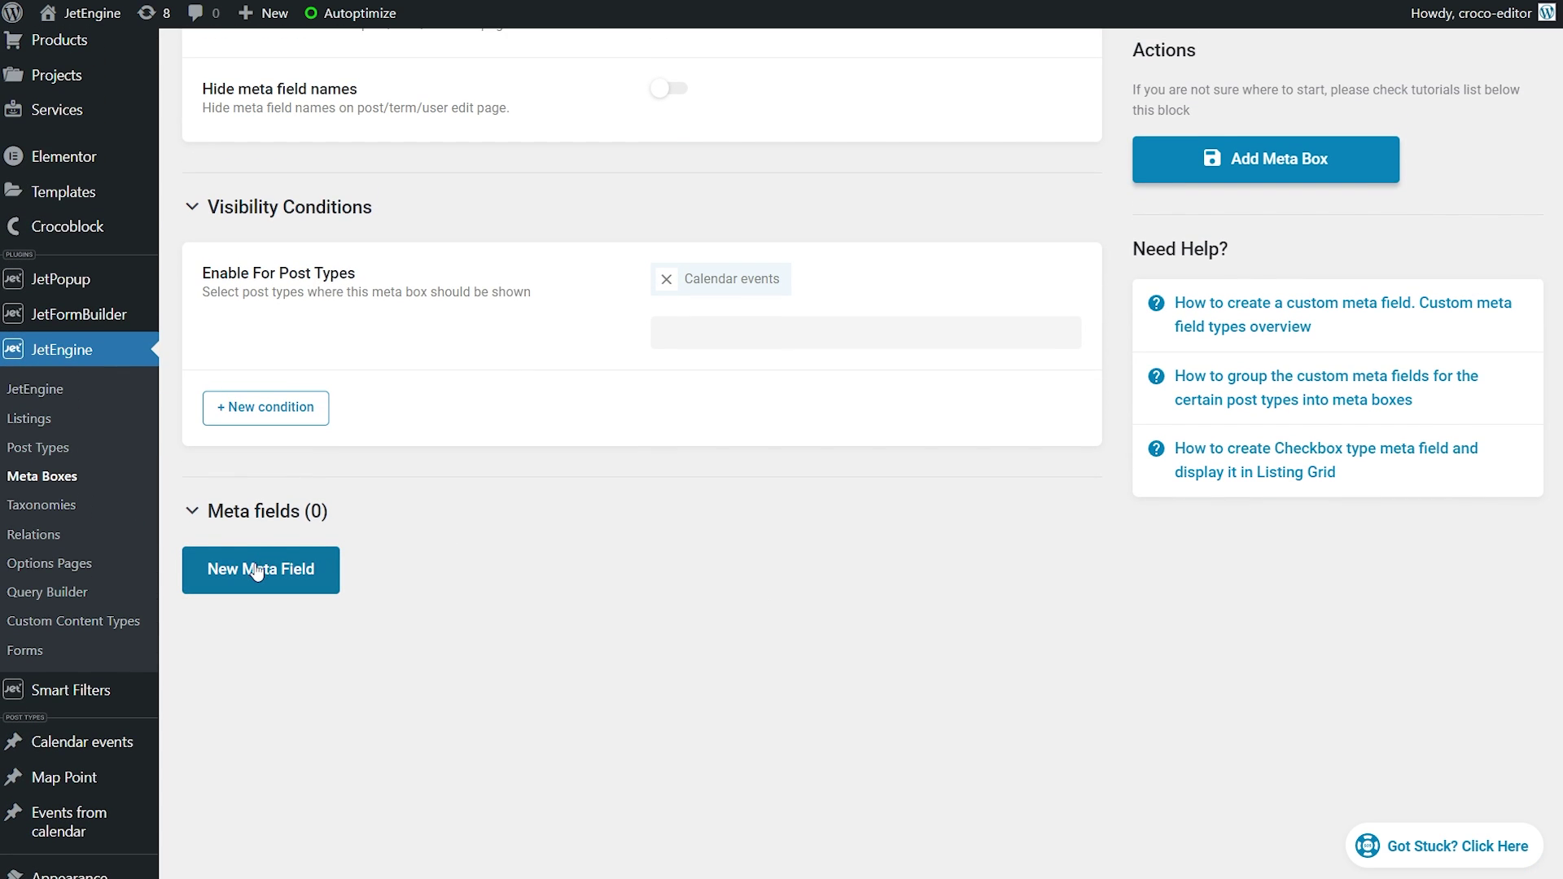
Add an 'events data' meta field of Advanced Date type and collapse its settings.
left_click(257, 572)
scroll(687, 373, "down", 4)
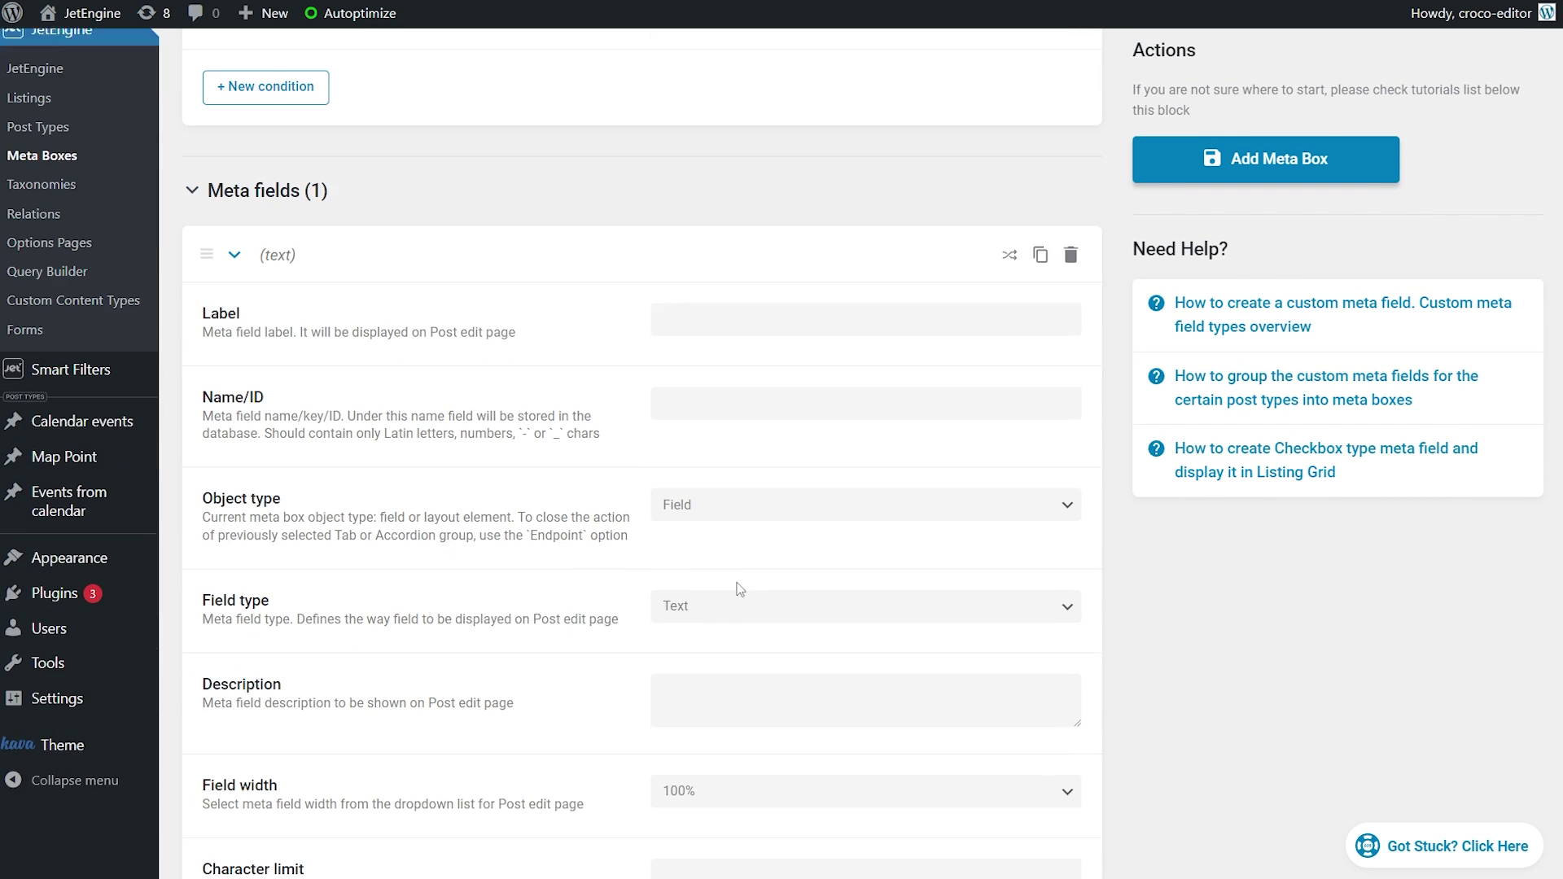
left_click(681, 310)
type("events data")
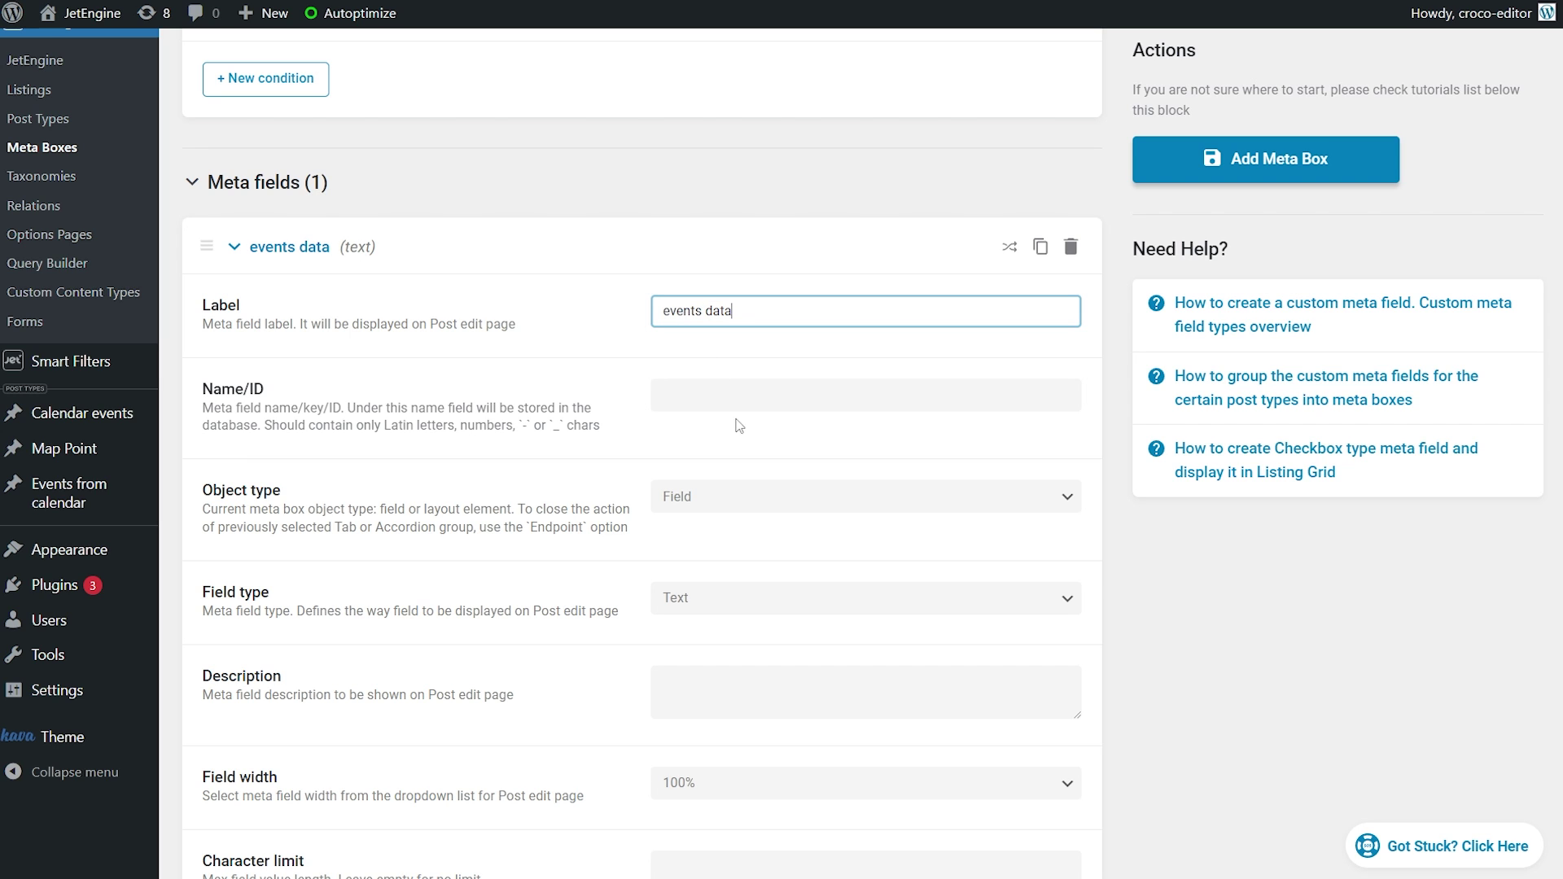
left_click(800, 594)
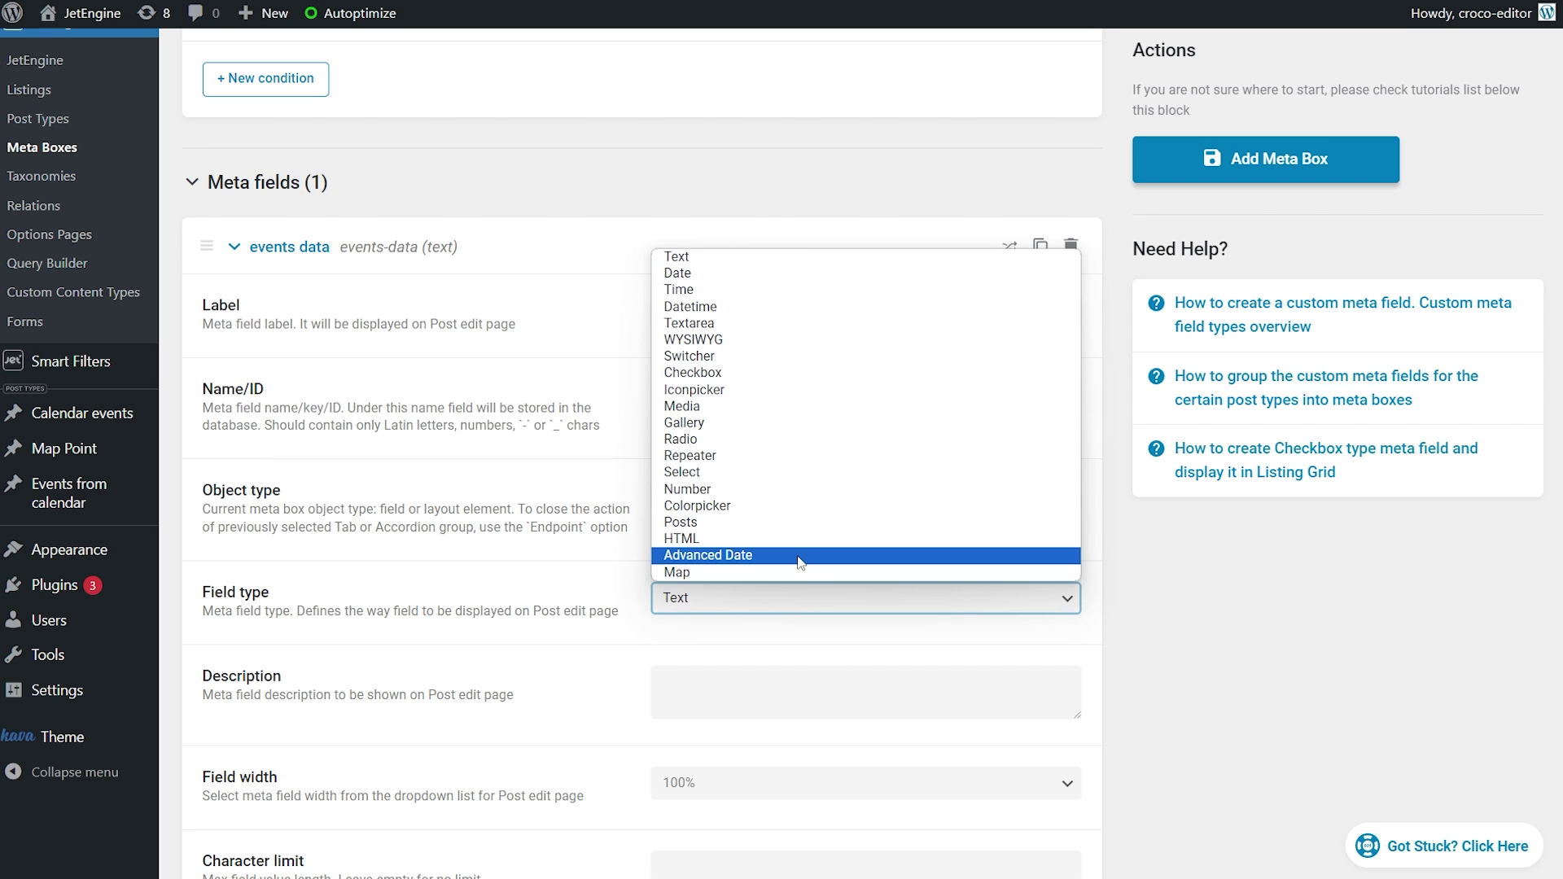
left_click(801, 558)
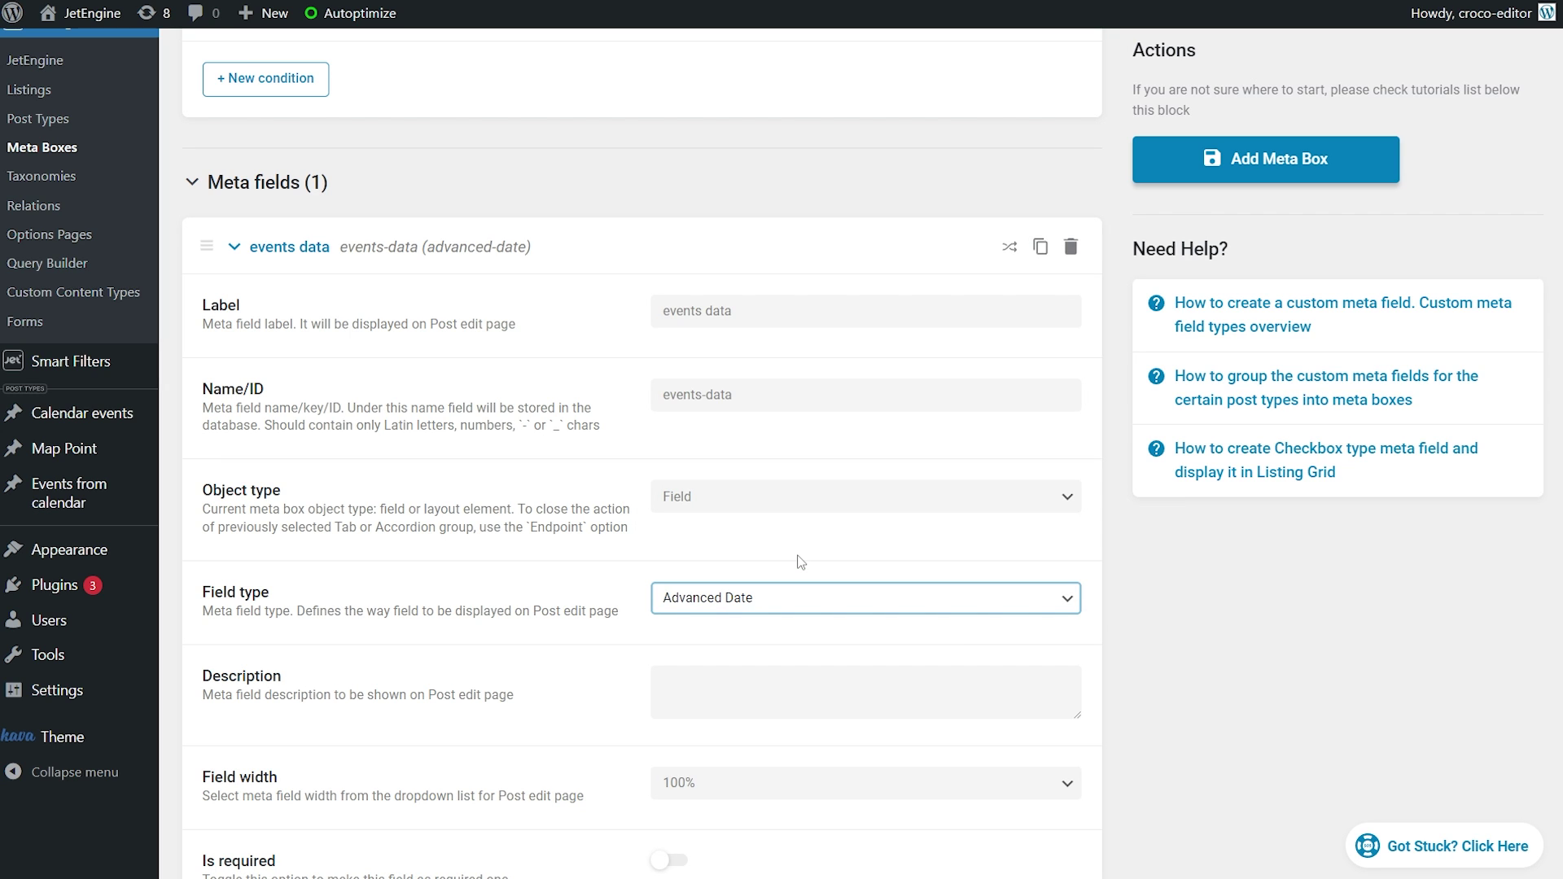
left_click(233, 248)
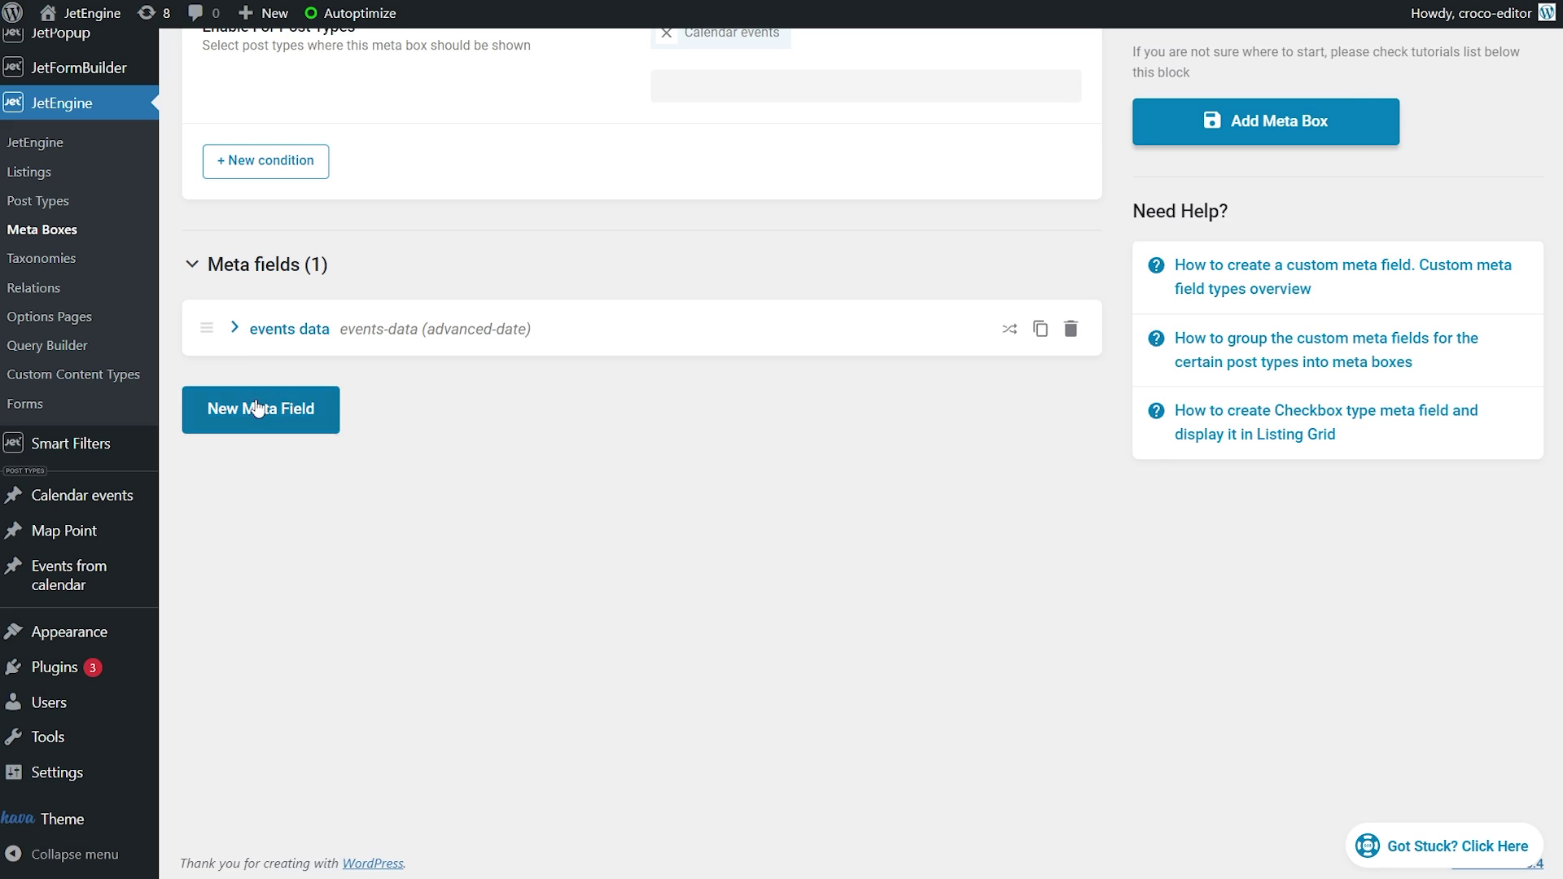
Add a 'time' field with ID events_time and Time type, then save the meta box.
left_click(259, 307)
left_click(716, 480)
type("time")
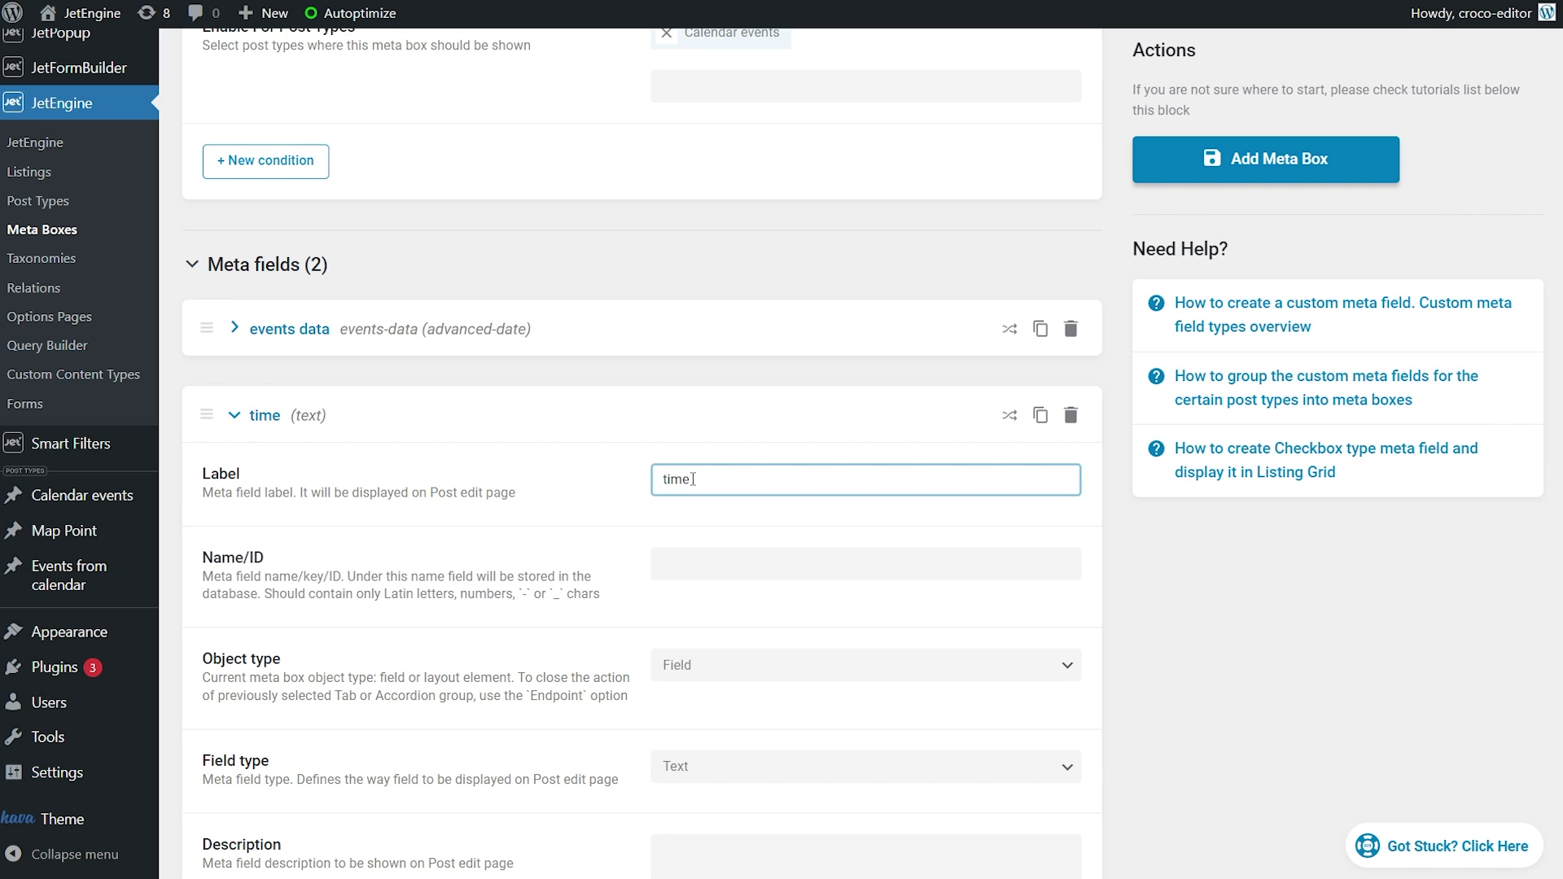
left_click(748, 556)
type("events_time")
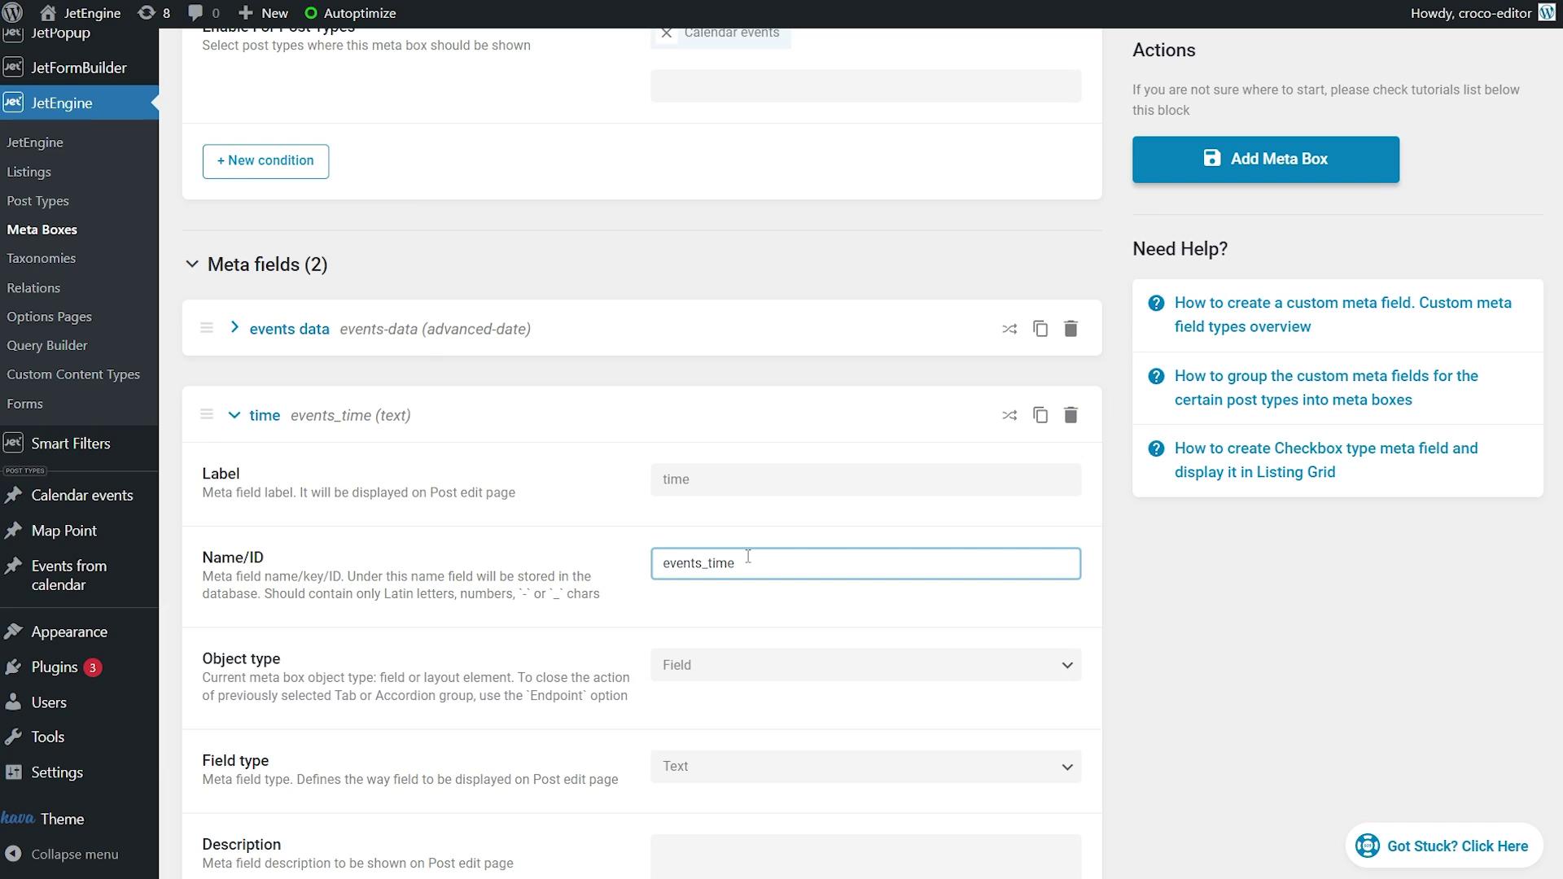
scroll(748, 556, "down", 3)
left_click(749, 526)
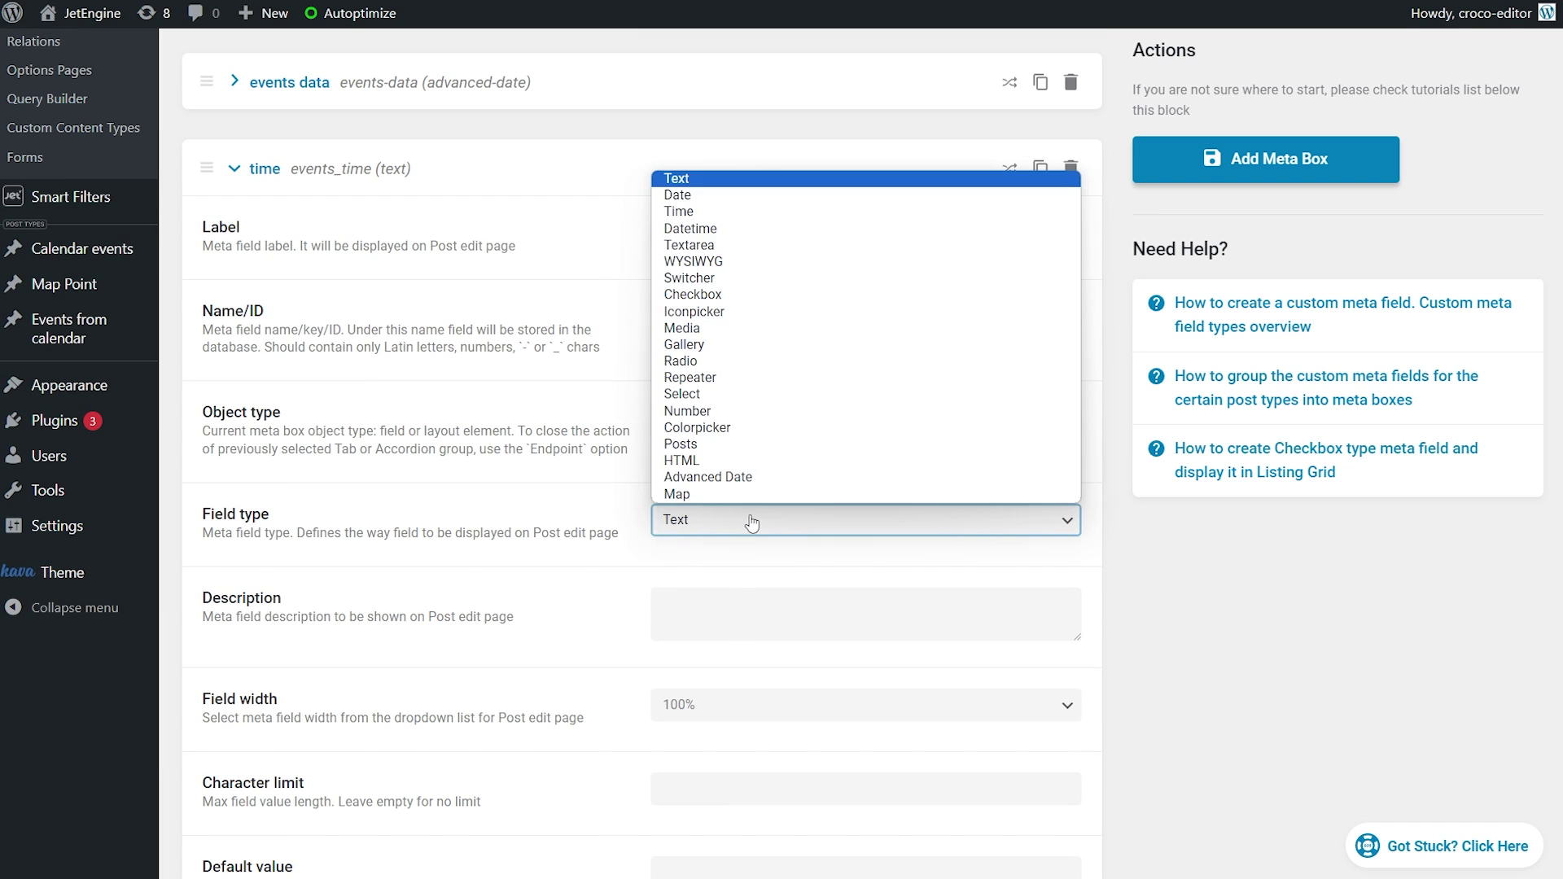
left_click(769, 213)
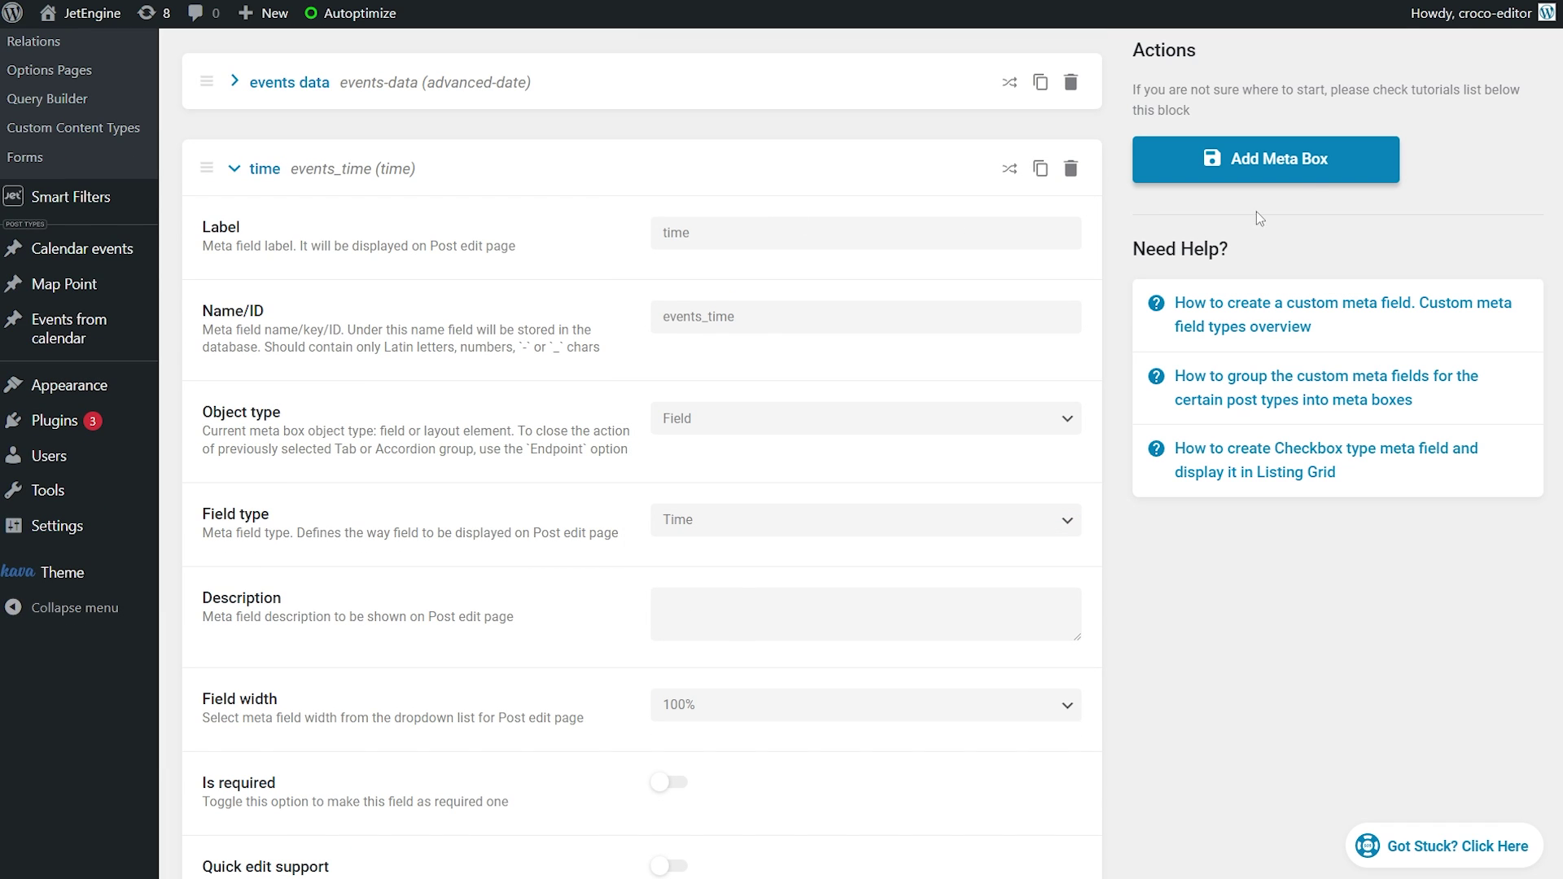
left_click(1311, 159)
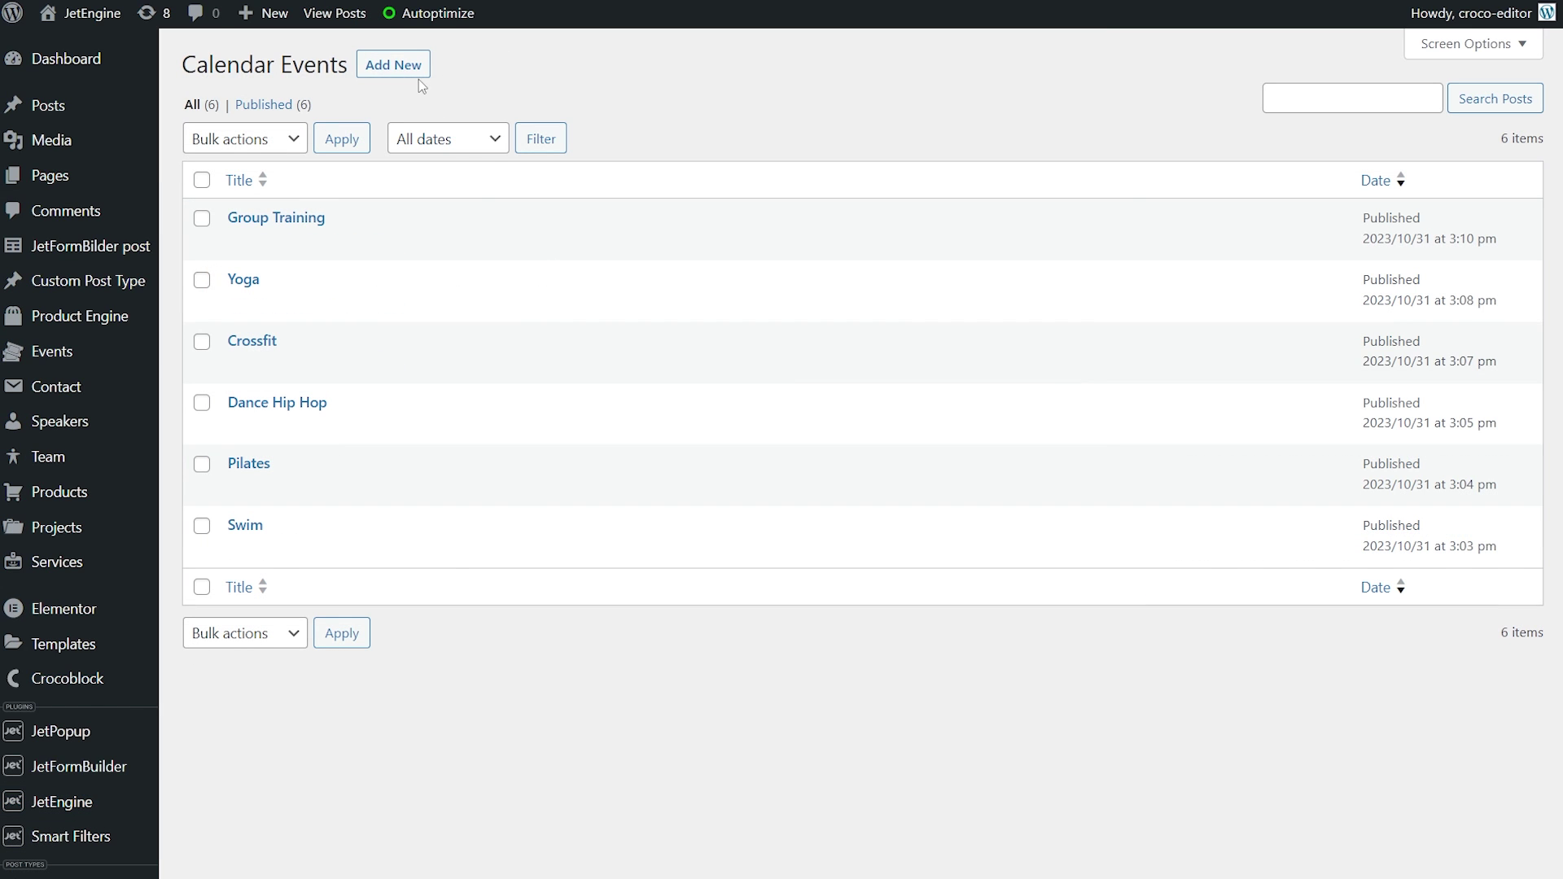
left_click(408, 67)
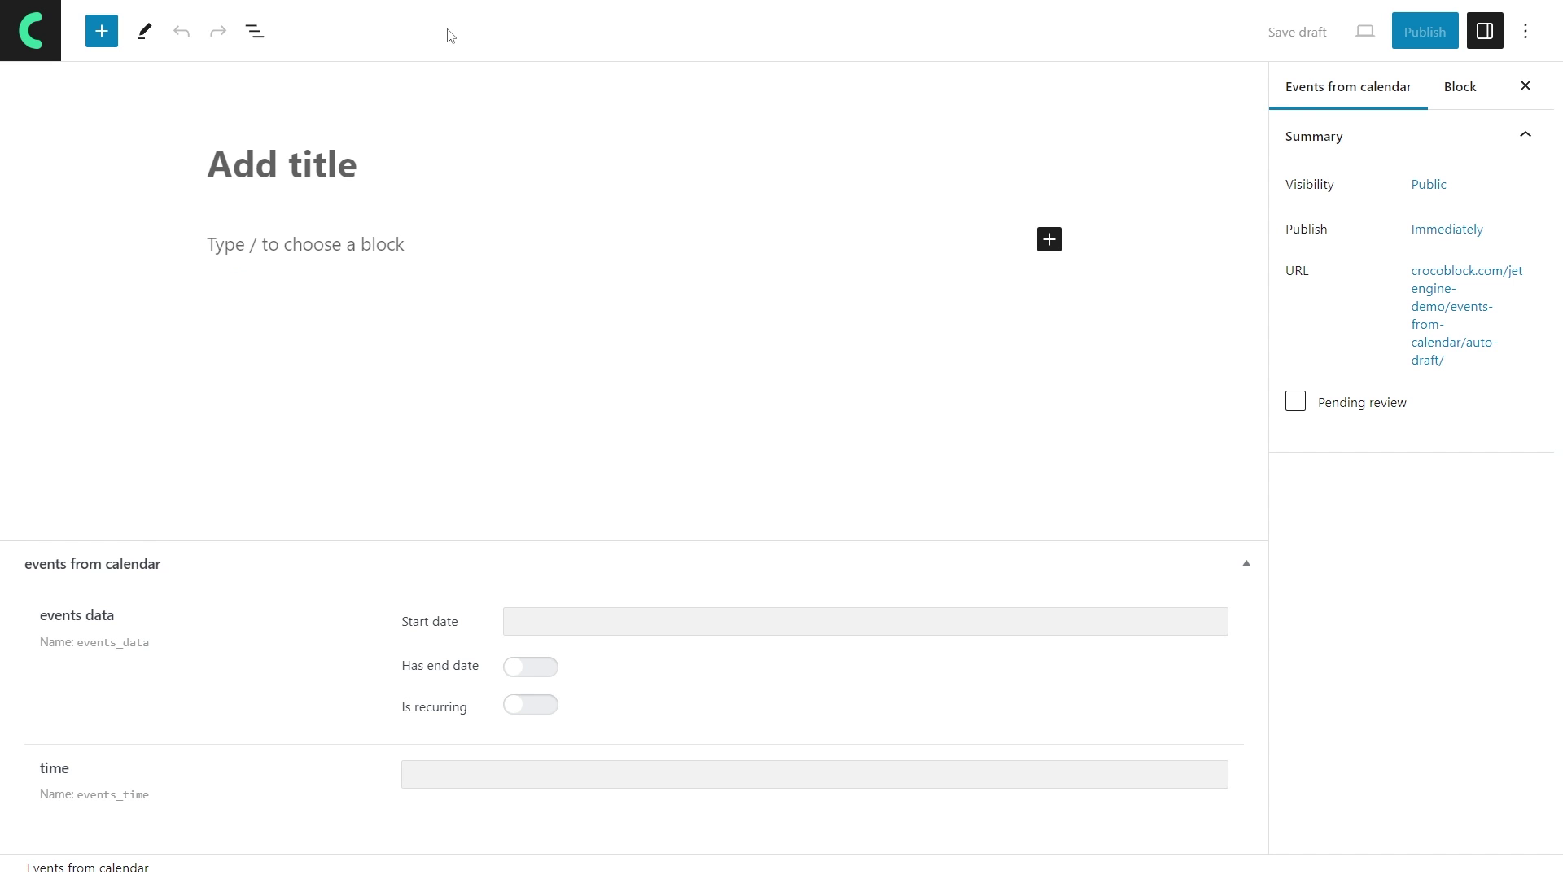
Title the new event 'Cardio' and set its start date to 17 November 2023, no end date.
left_click(317, 169)
type("Cardio")
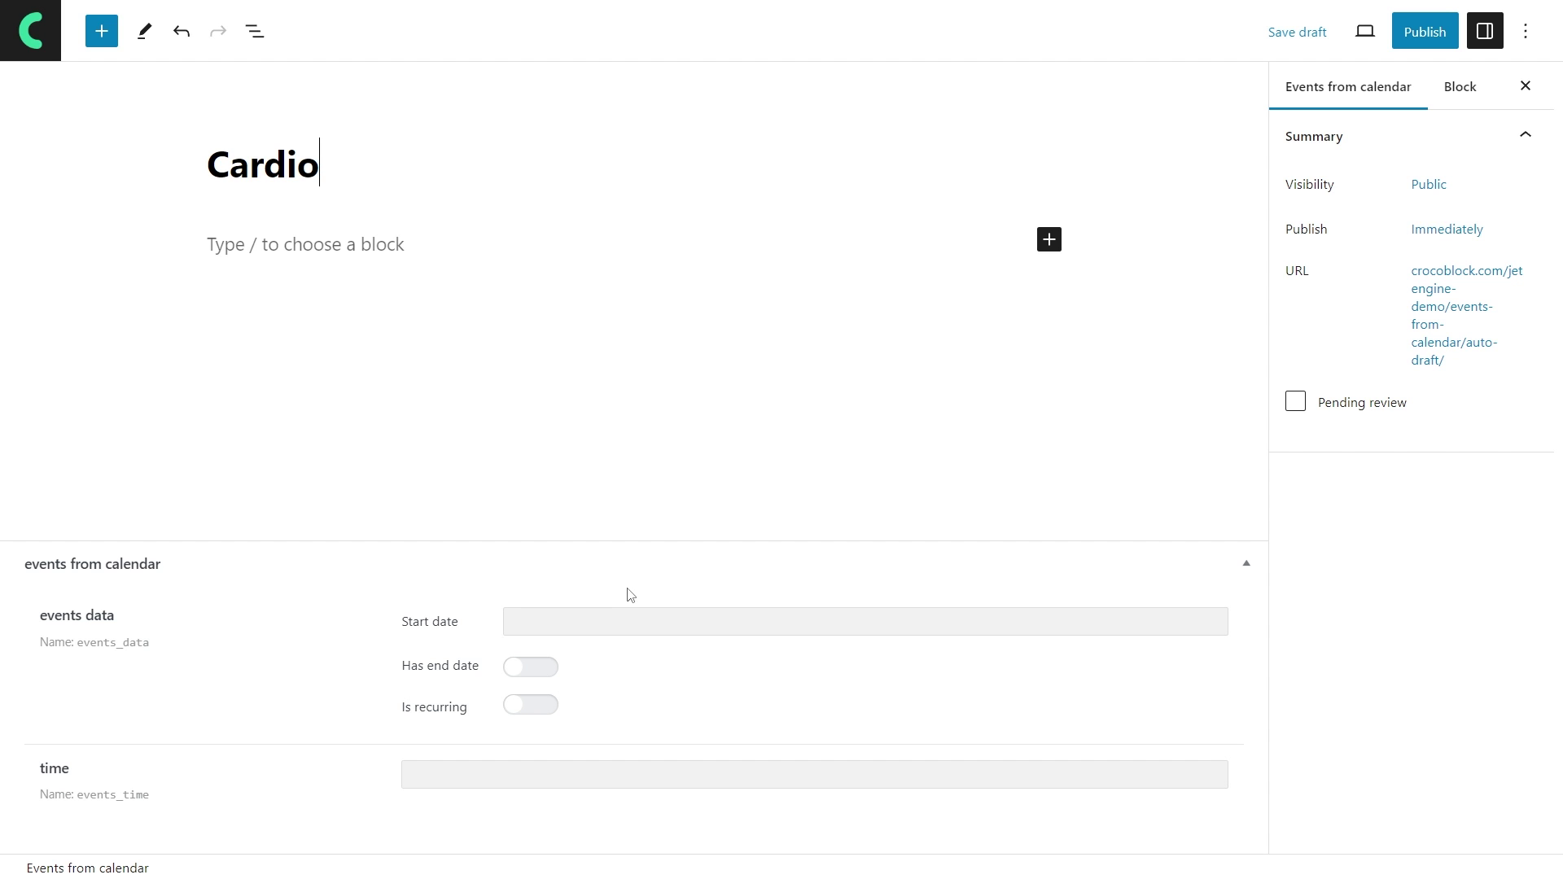
left_click(643, 622)
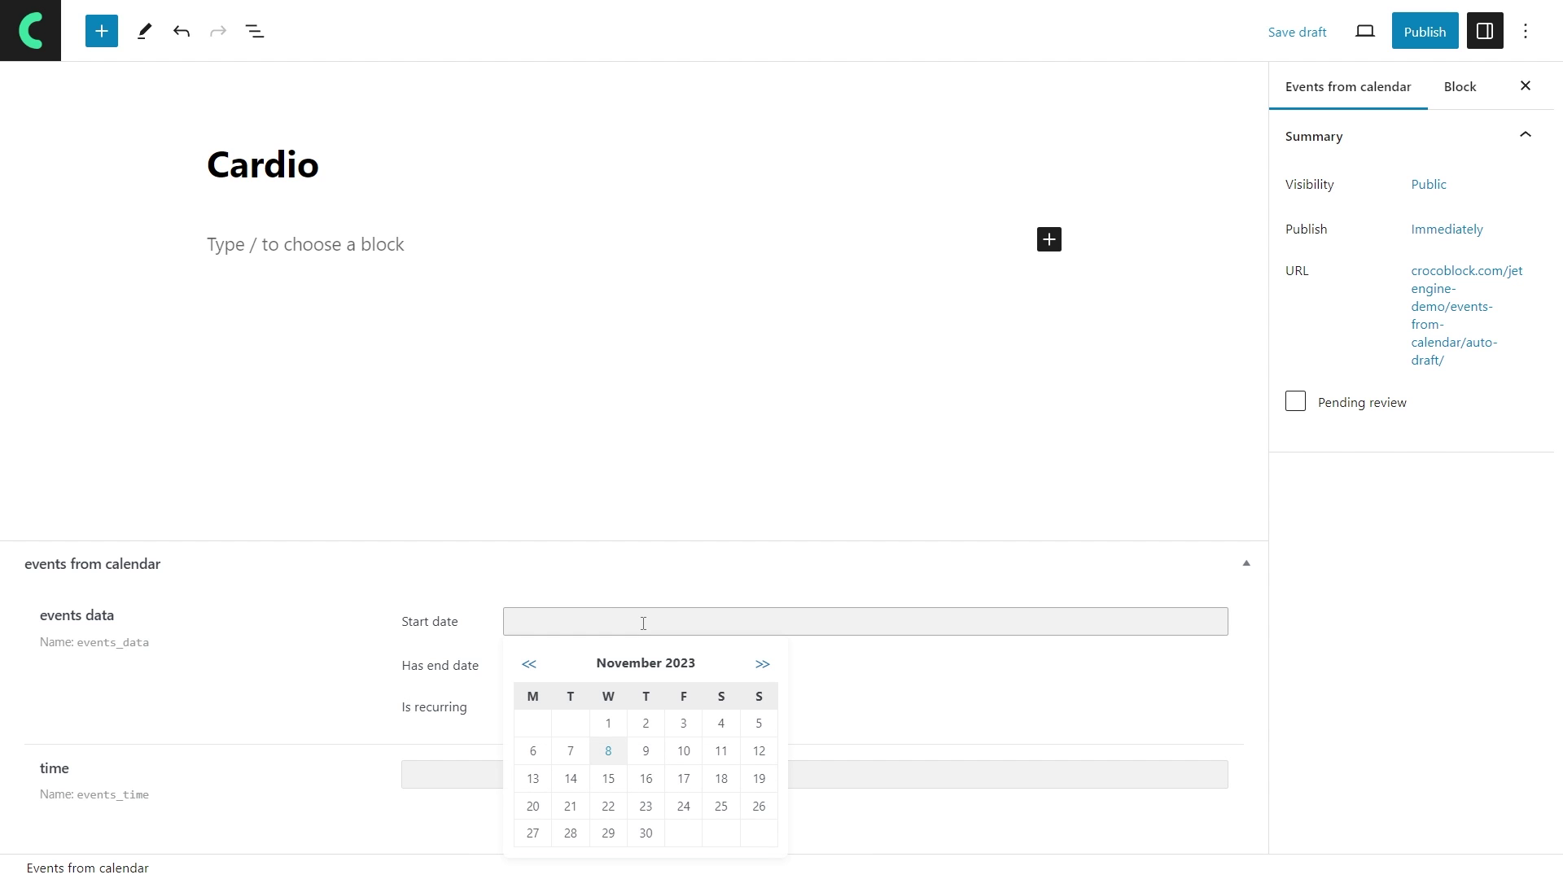
left_click(684, 780)
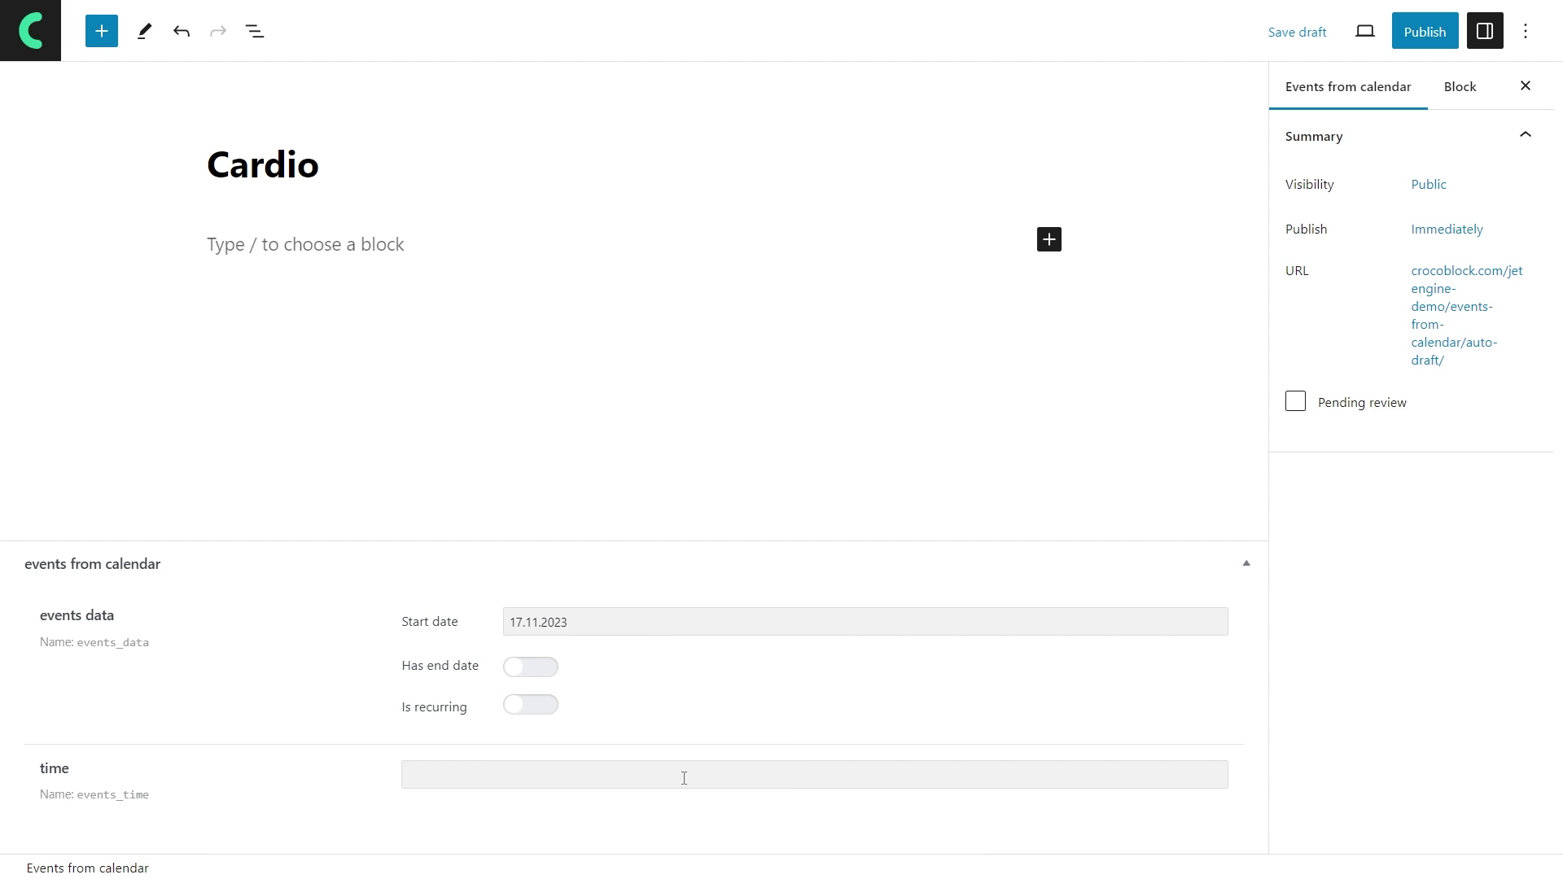
left_click(538, 670)
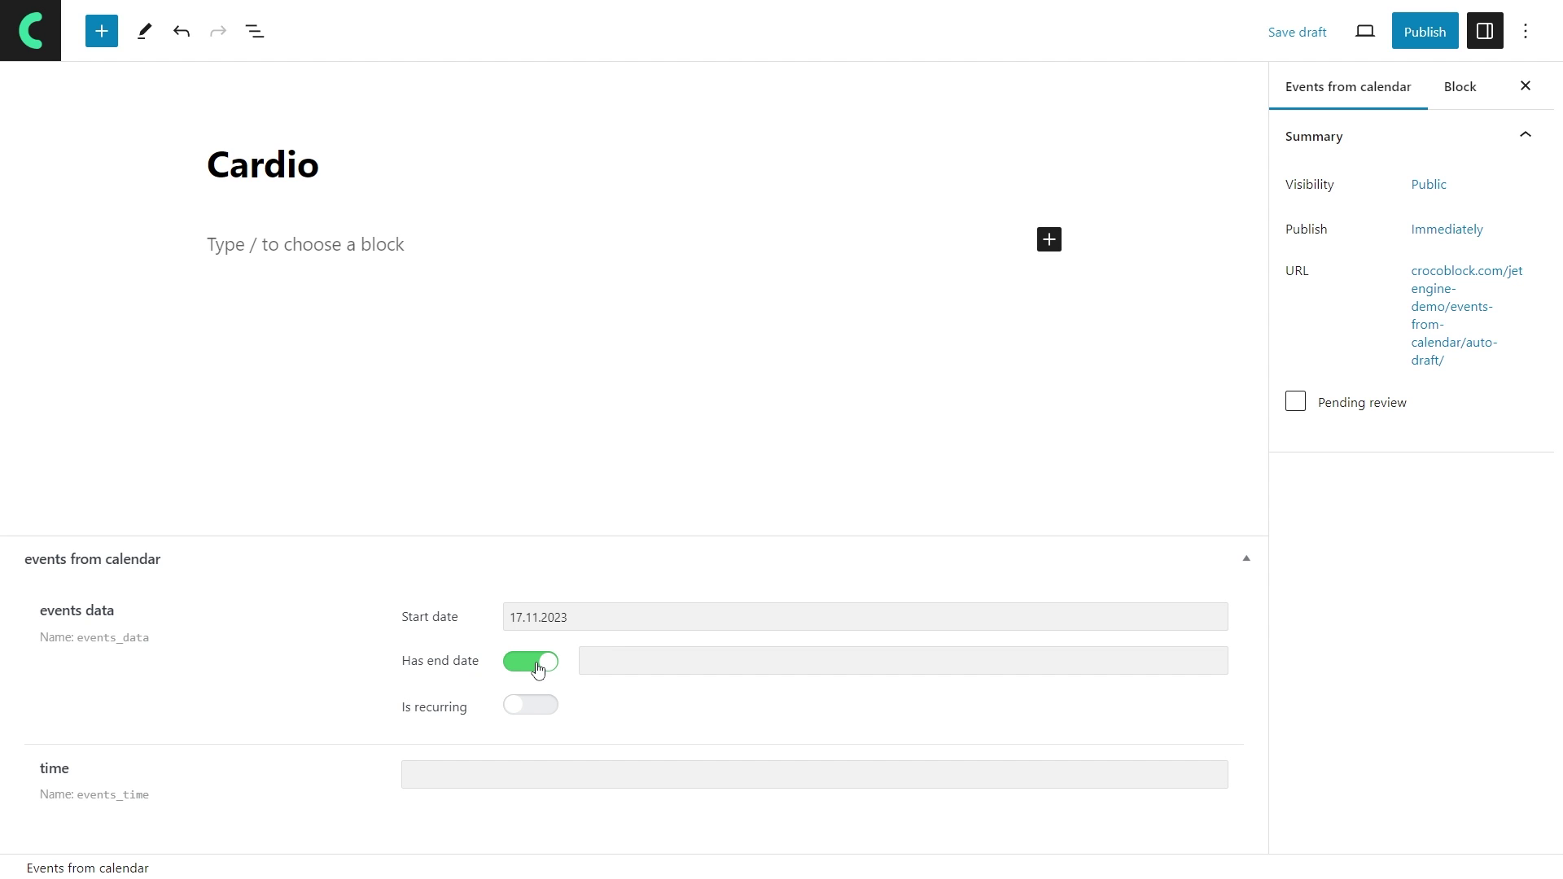
left_click(646, 662)
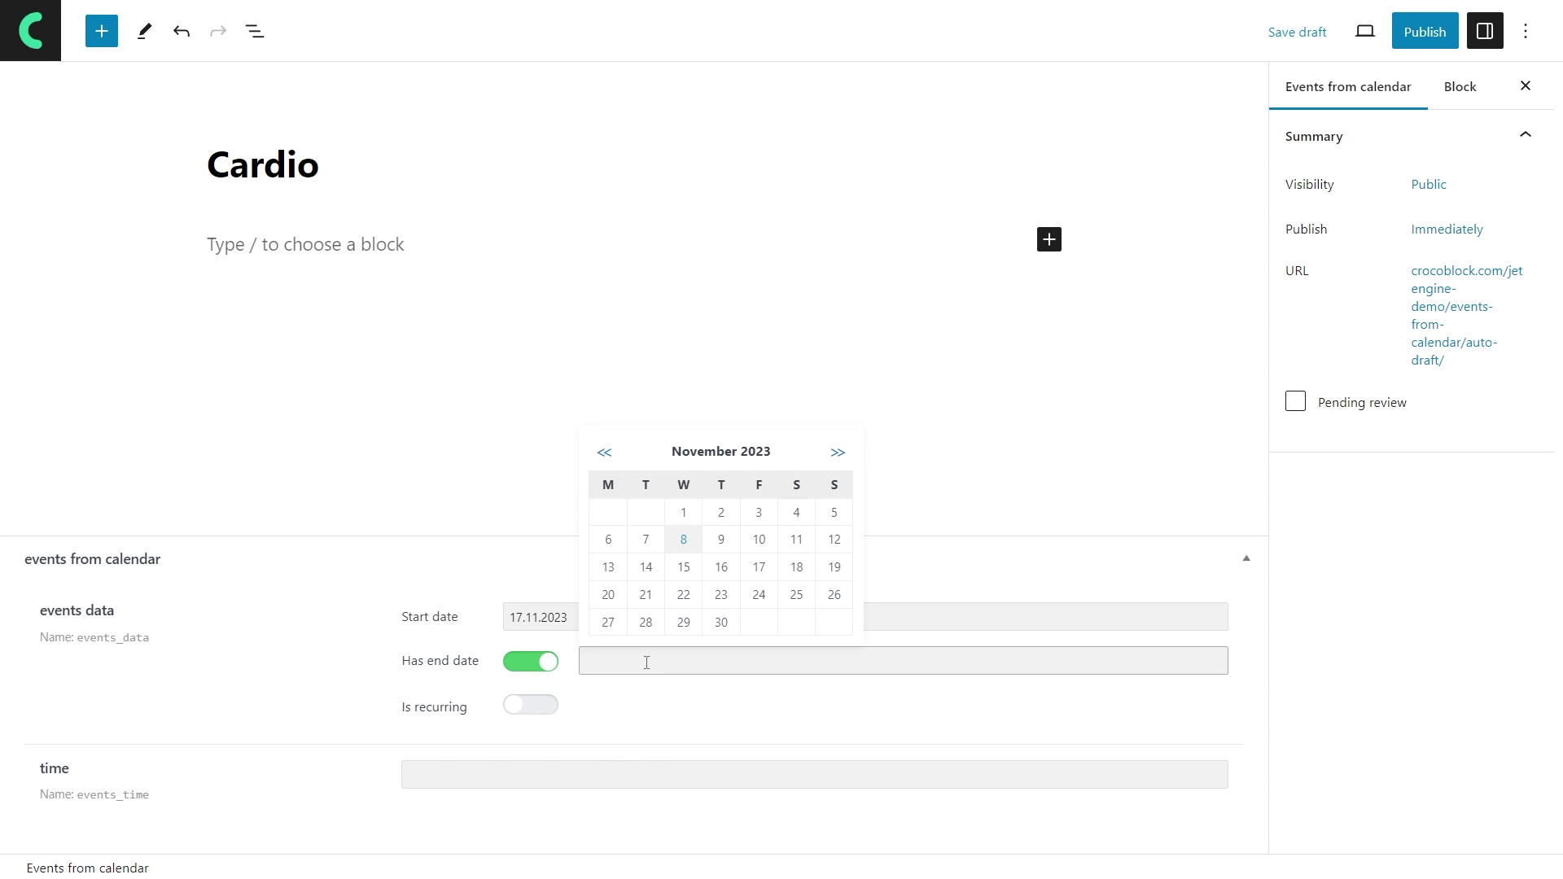
left_click(528, 665)
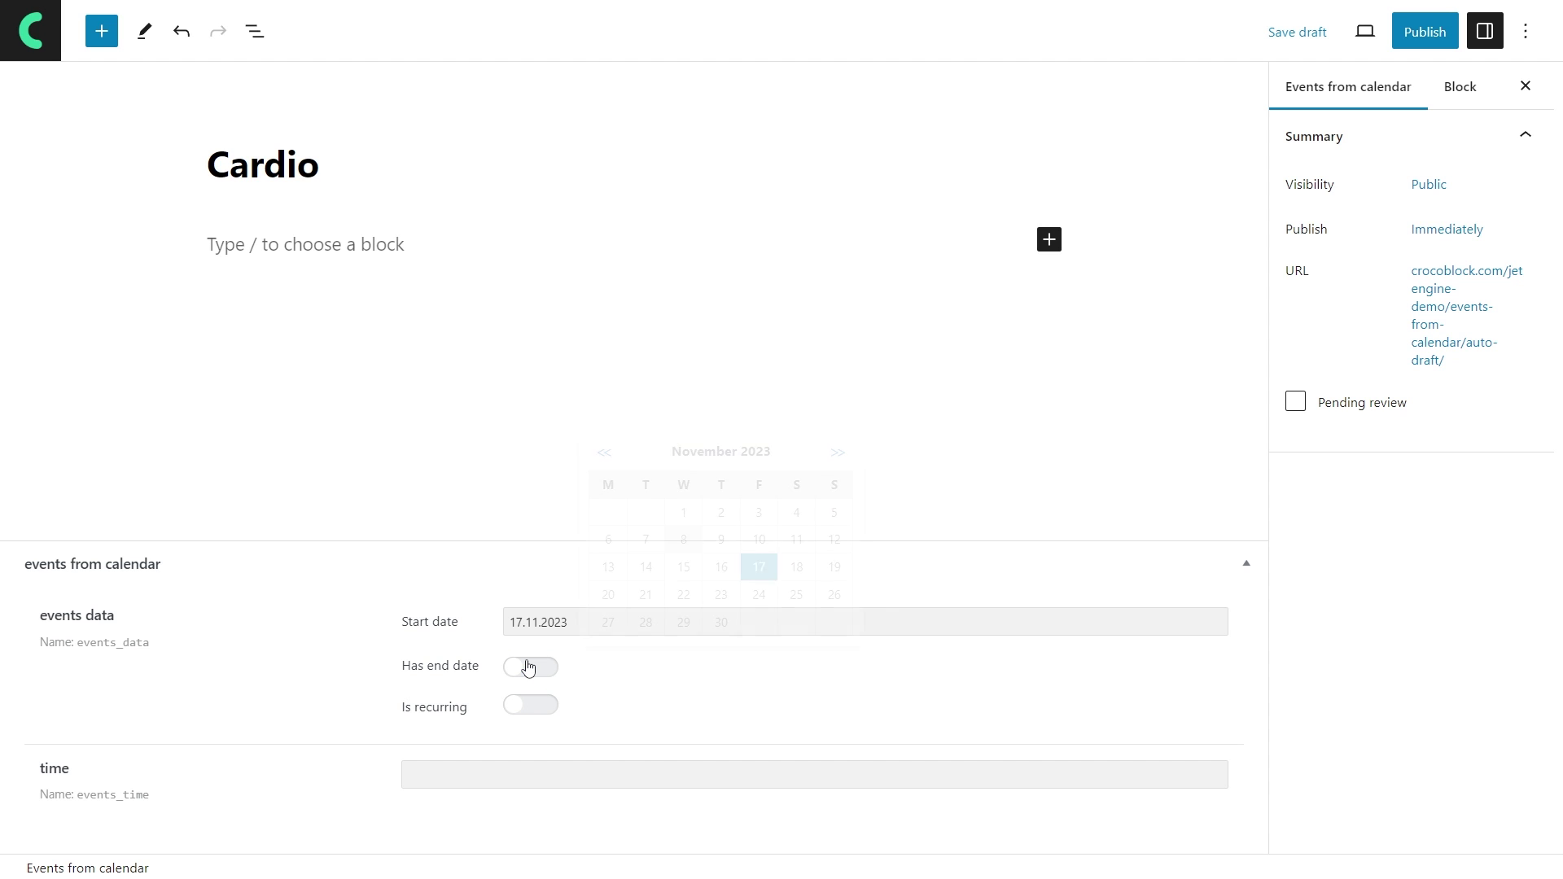
left_click(533, 705)
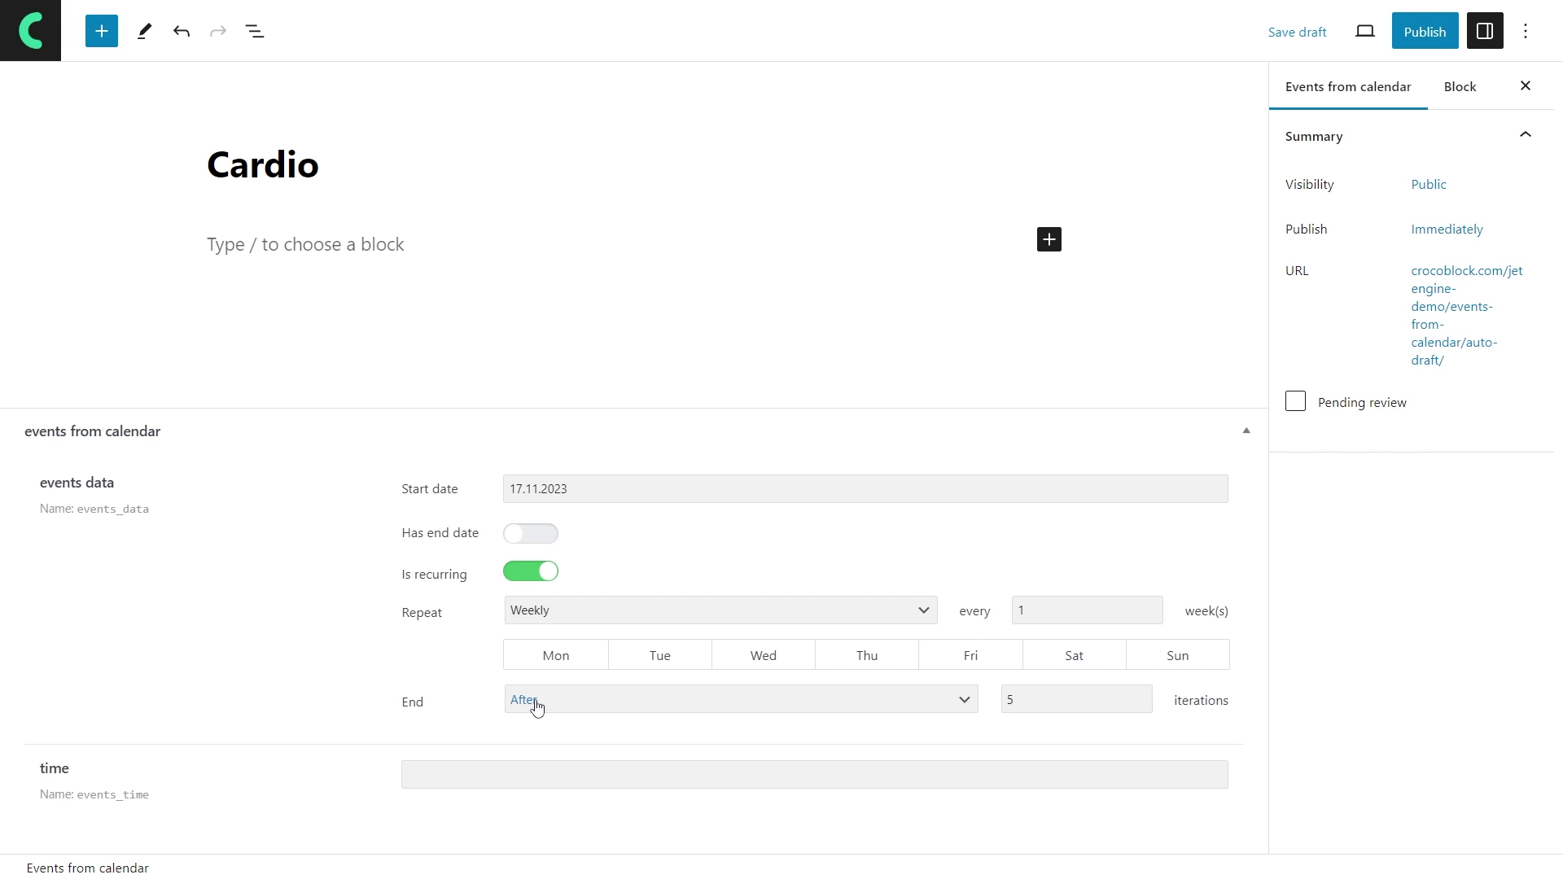
Make Cardio repeat weekly on Mon, Wed and Fri, ending after 5 iterations.
left_click(650, 612)
left_click(650, 633)
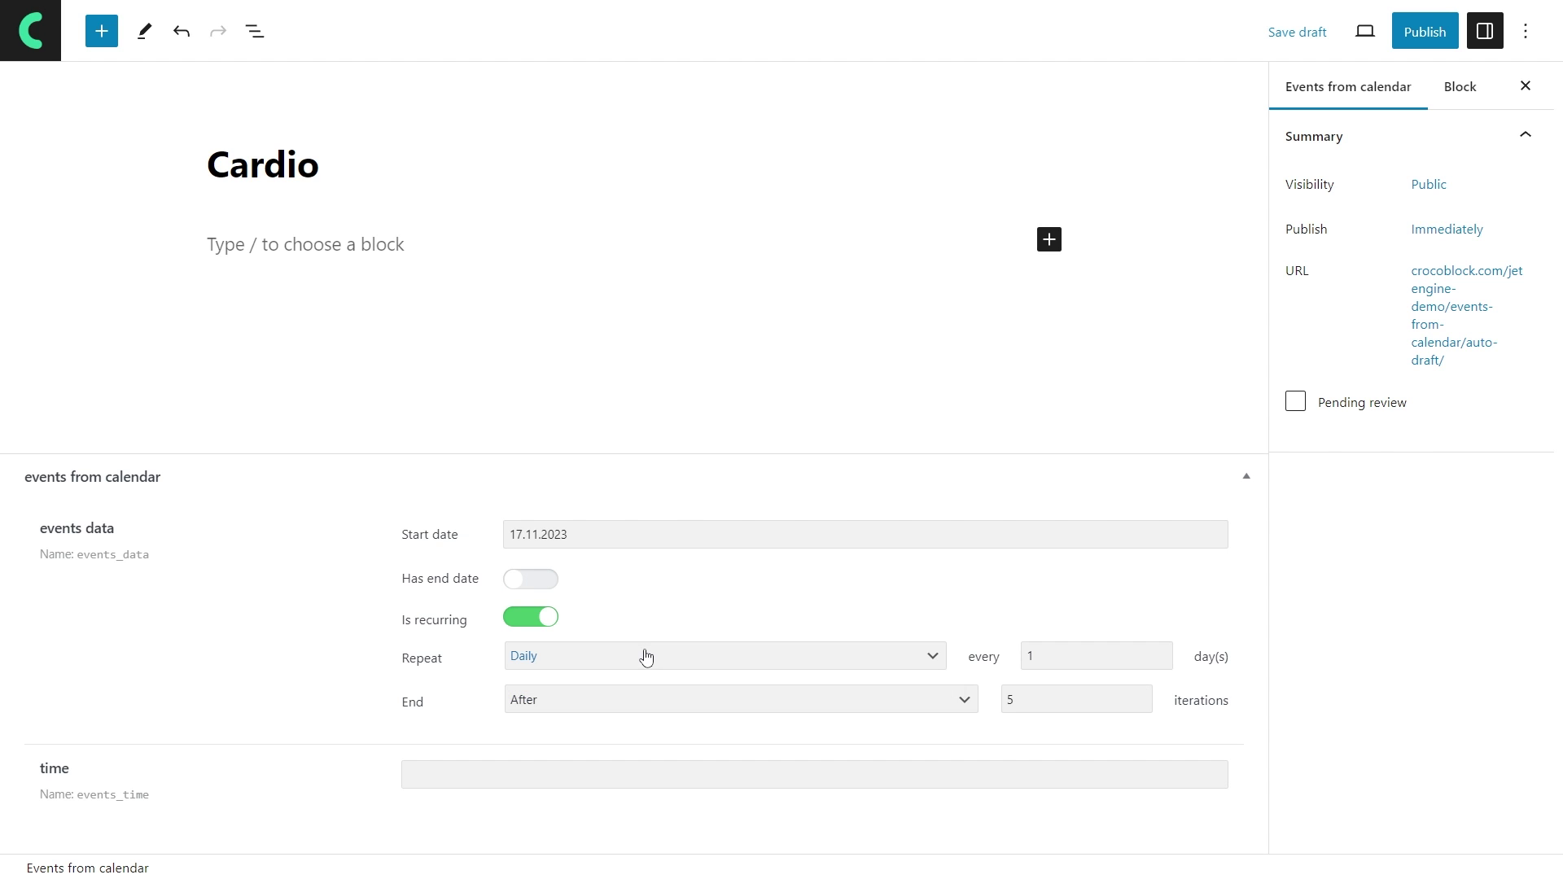
left_click(646, 656)
left_click(639, 715)
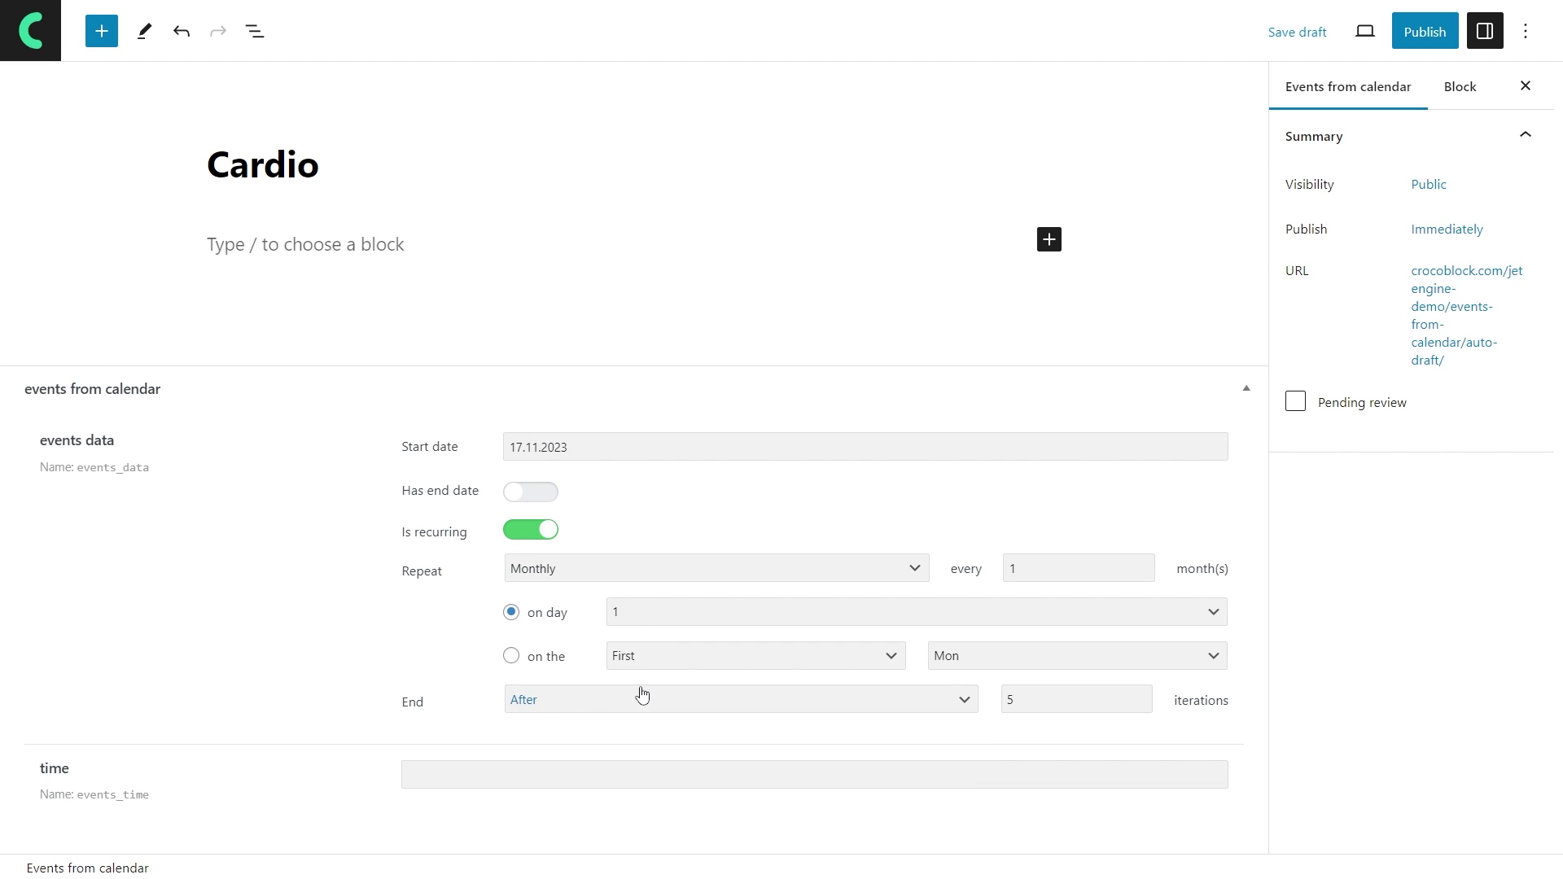
left_click(641, 568)
left_click(637, 643)
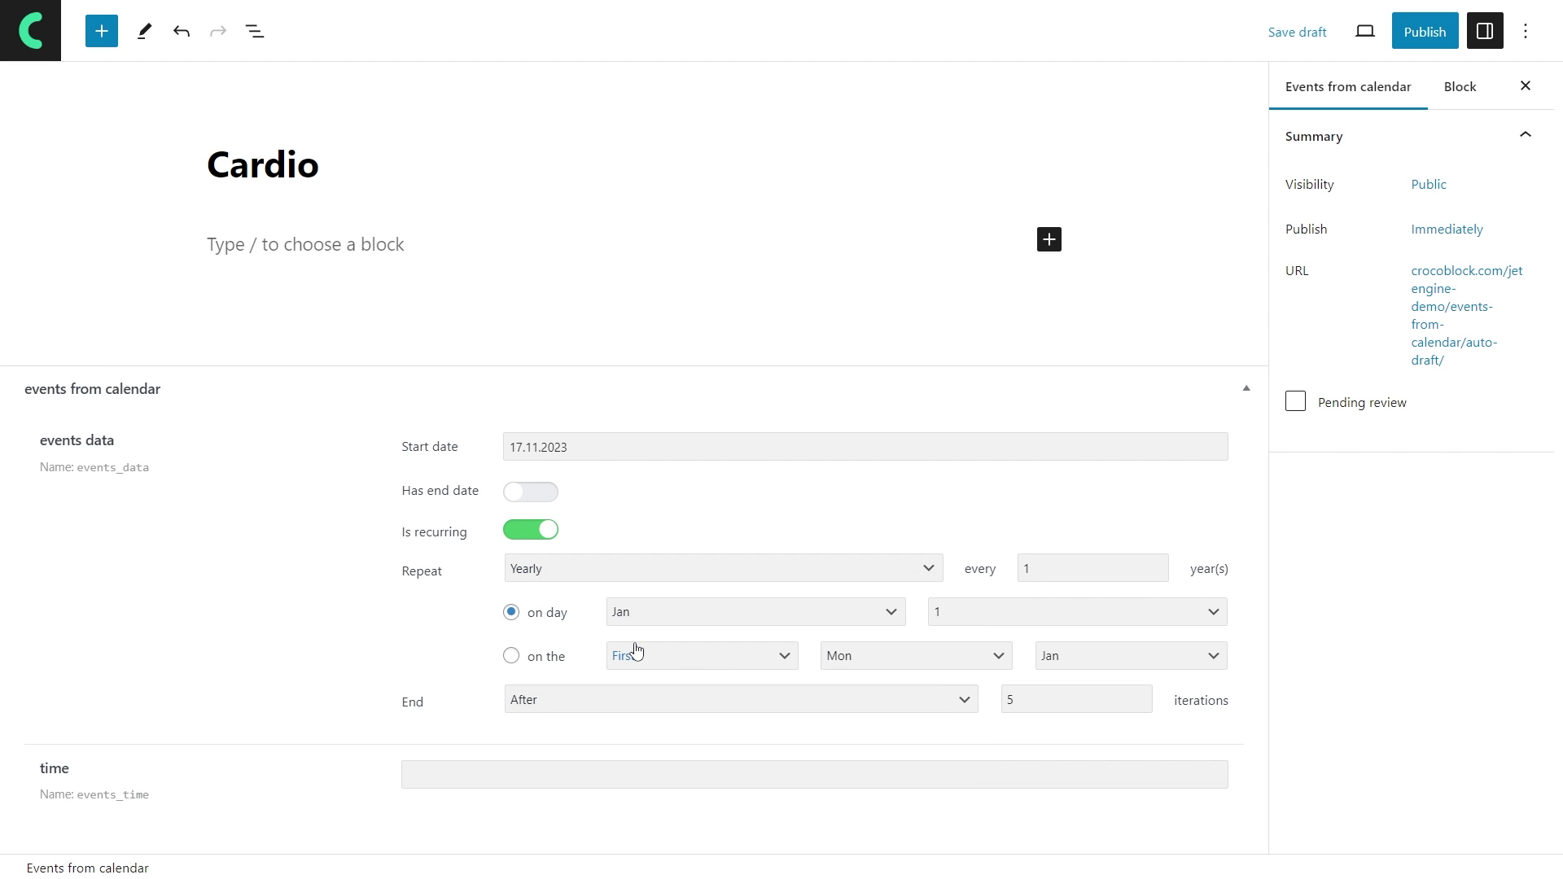
left_click(637, 570)
left_click(637, 609)
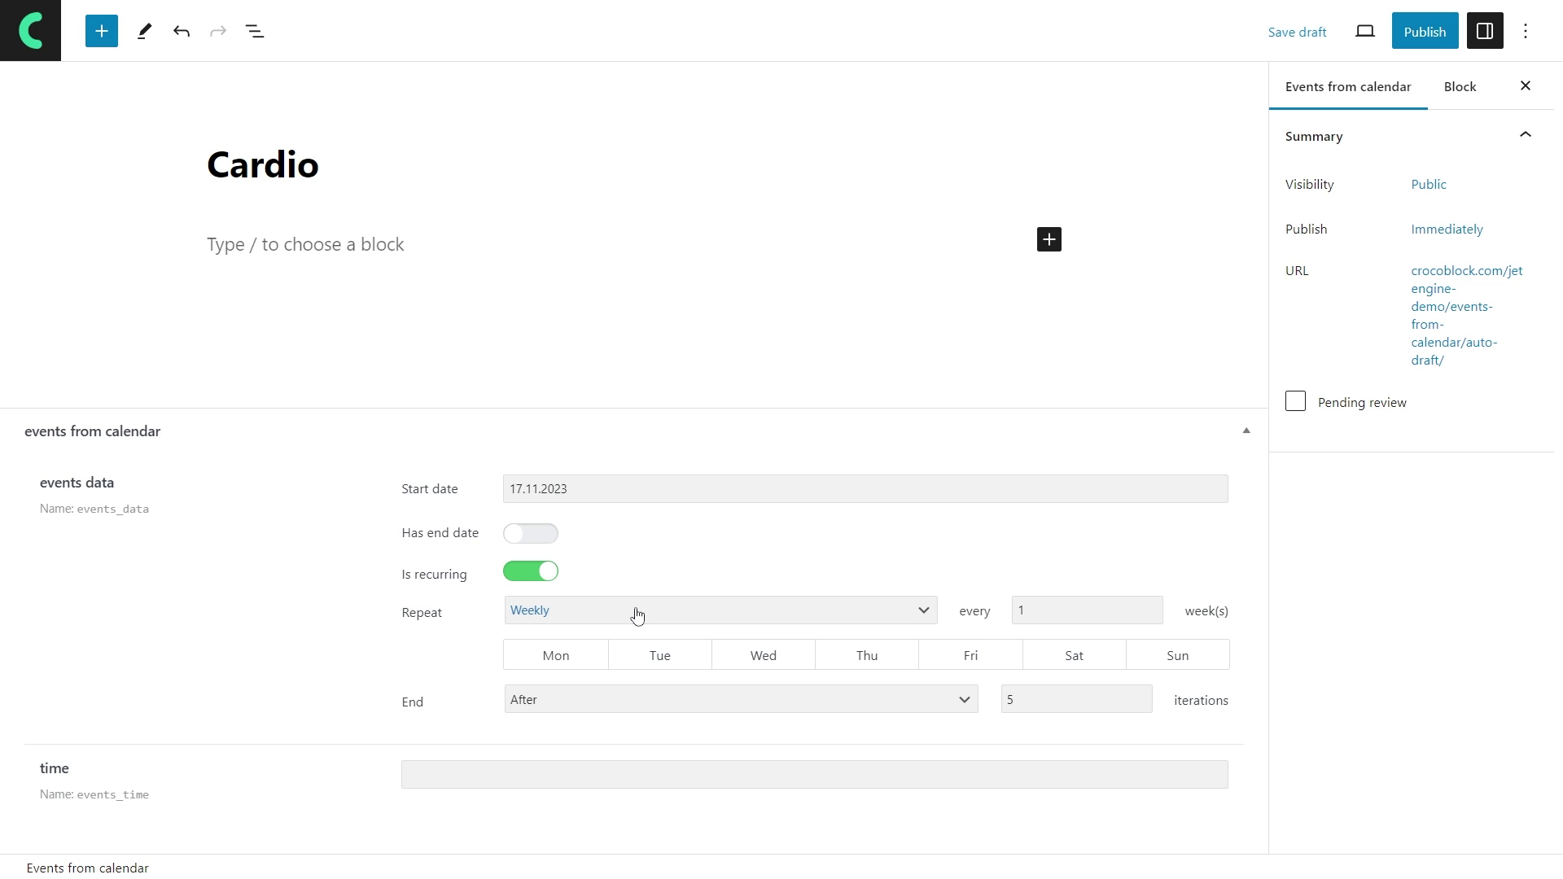
left_click(586, 654)
left_click(737, 656)
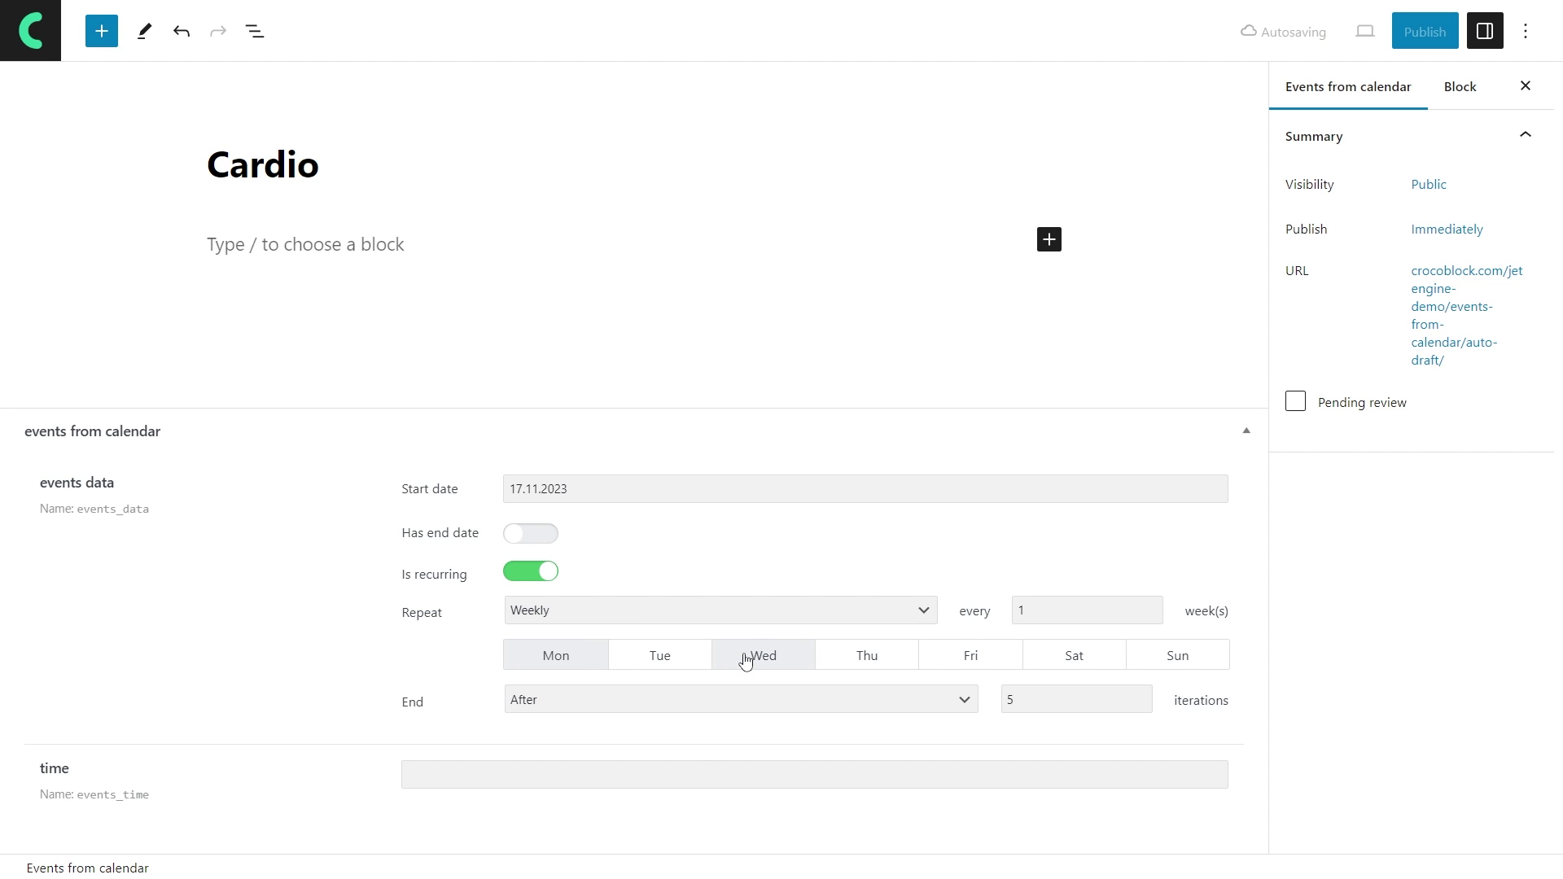
left_click(964, 658)
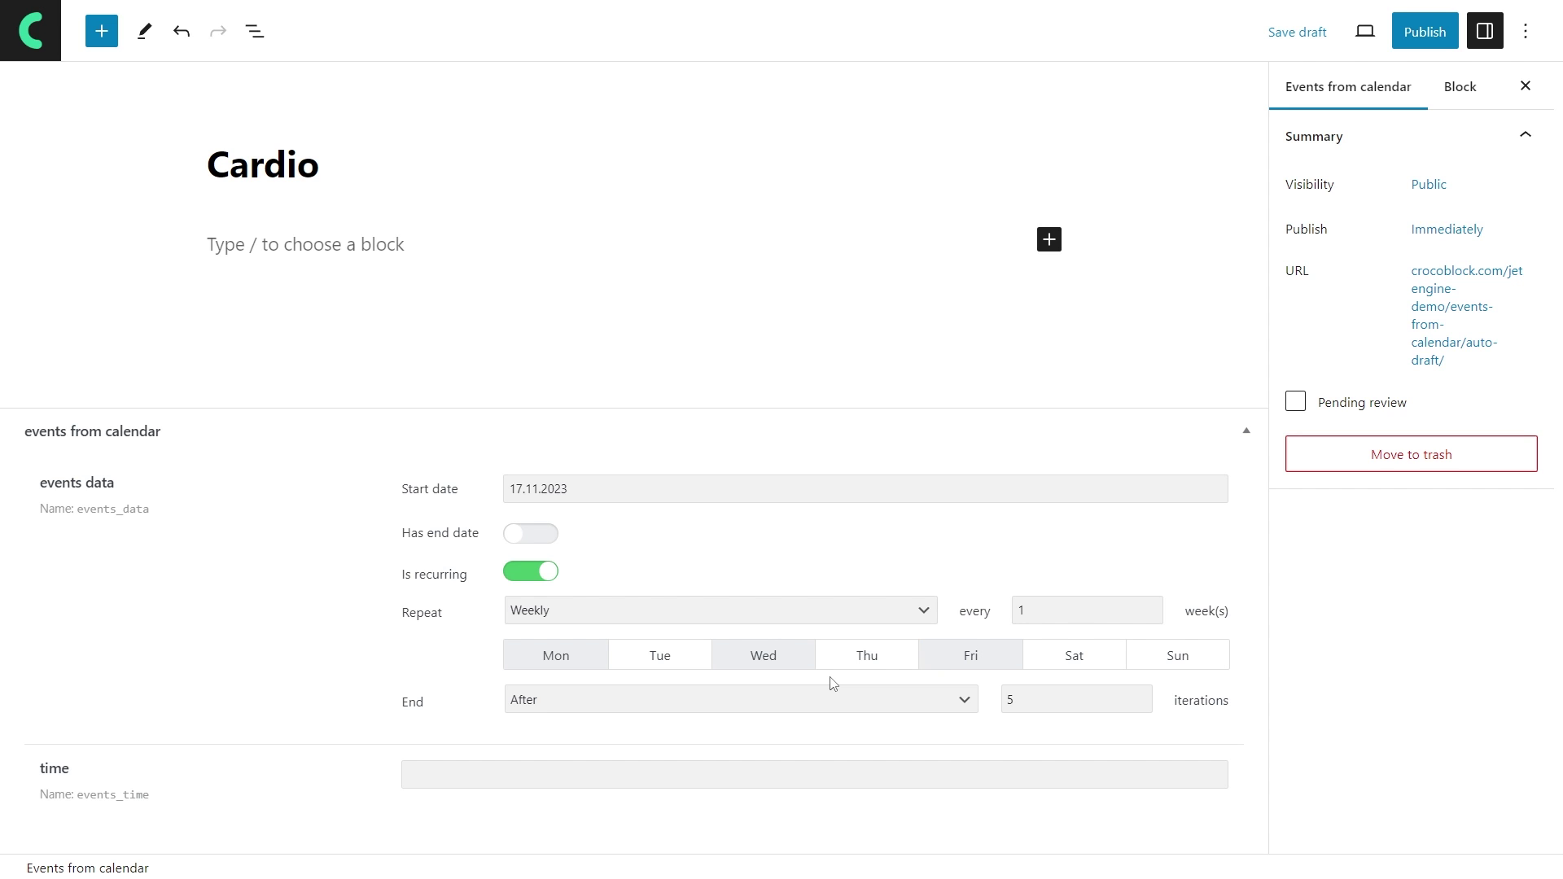
left_click(682, 701)
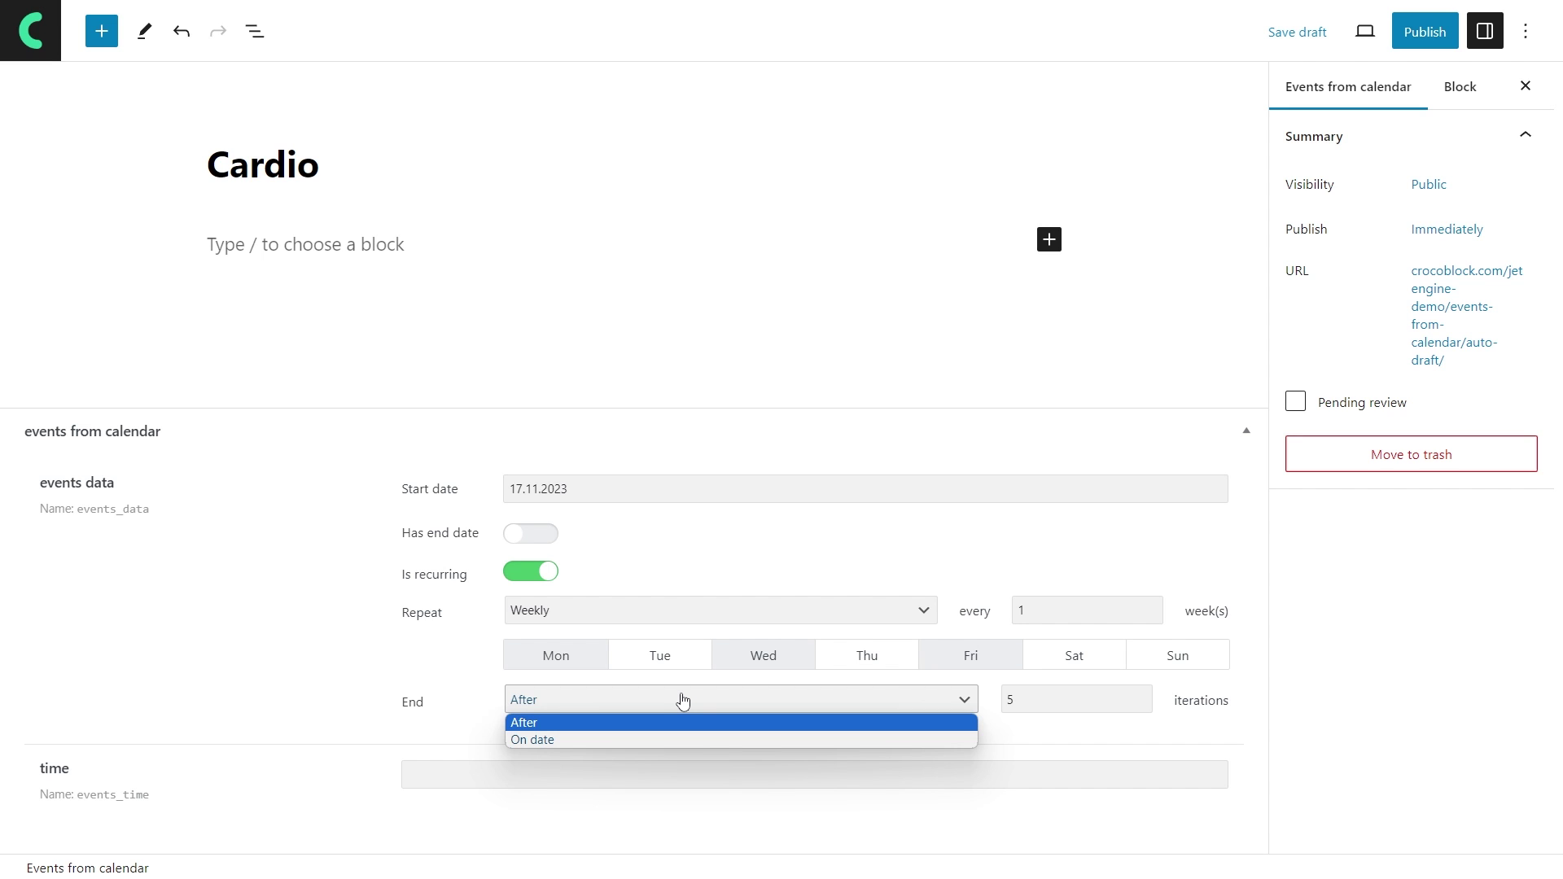
left_click(682, 701)
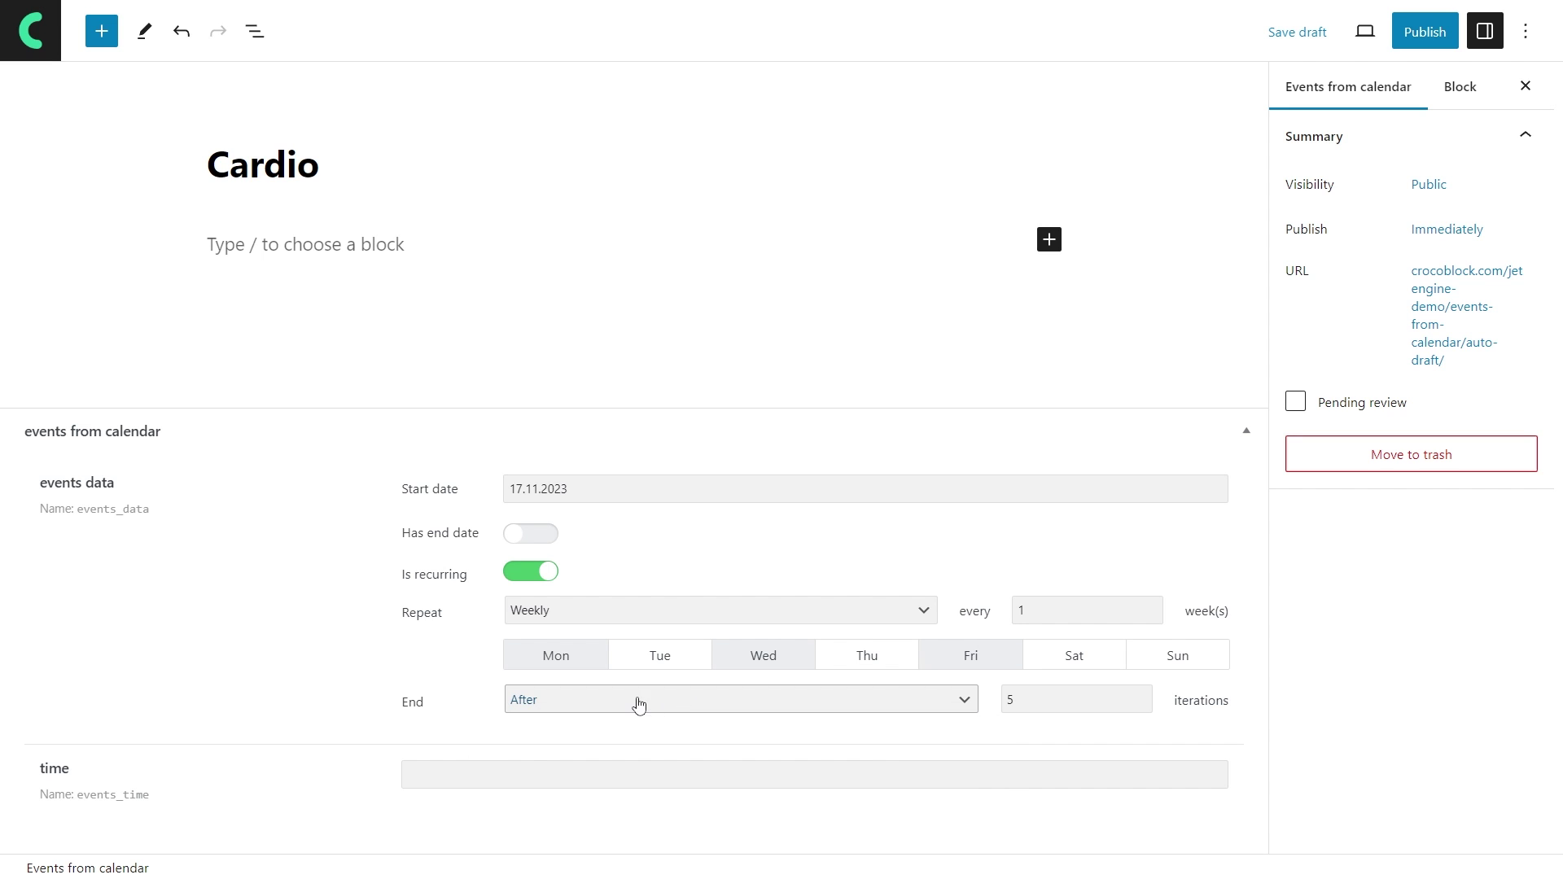
Set Cardio's time to 6:00 pm and publish the event.
left_click(510, 779)
left_click_drag(497, 655, 633, 656)
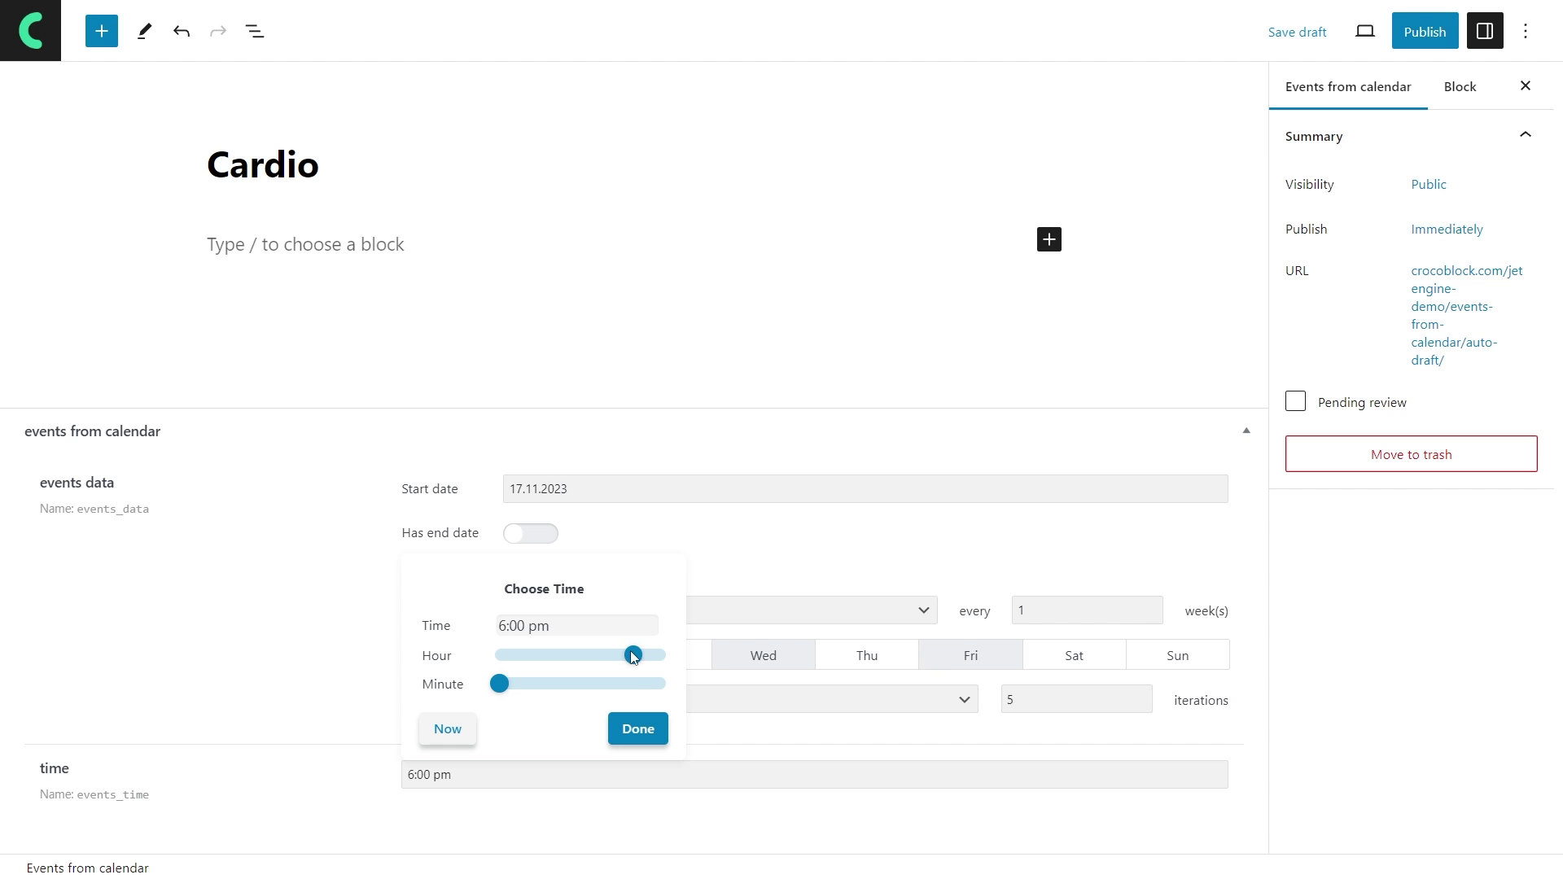
left_click(646, 727)
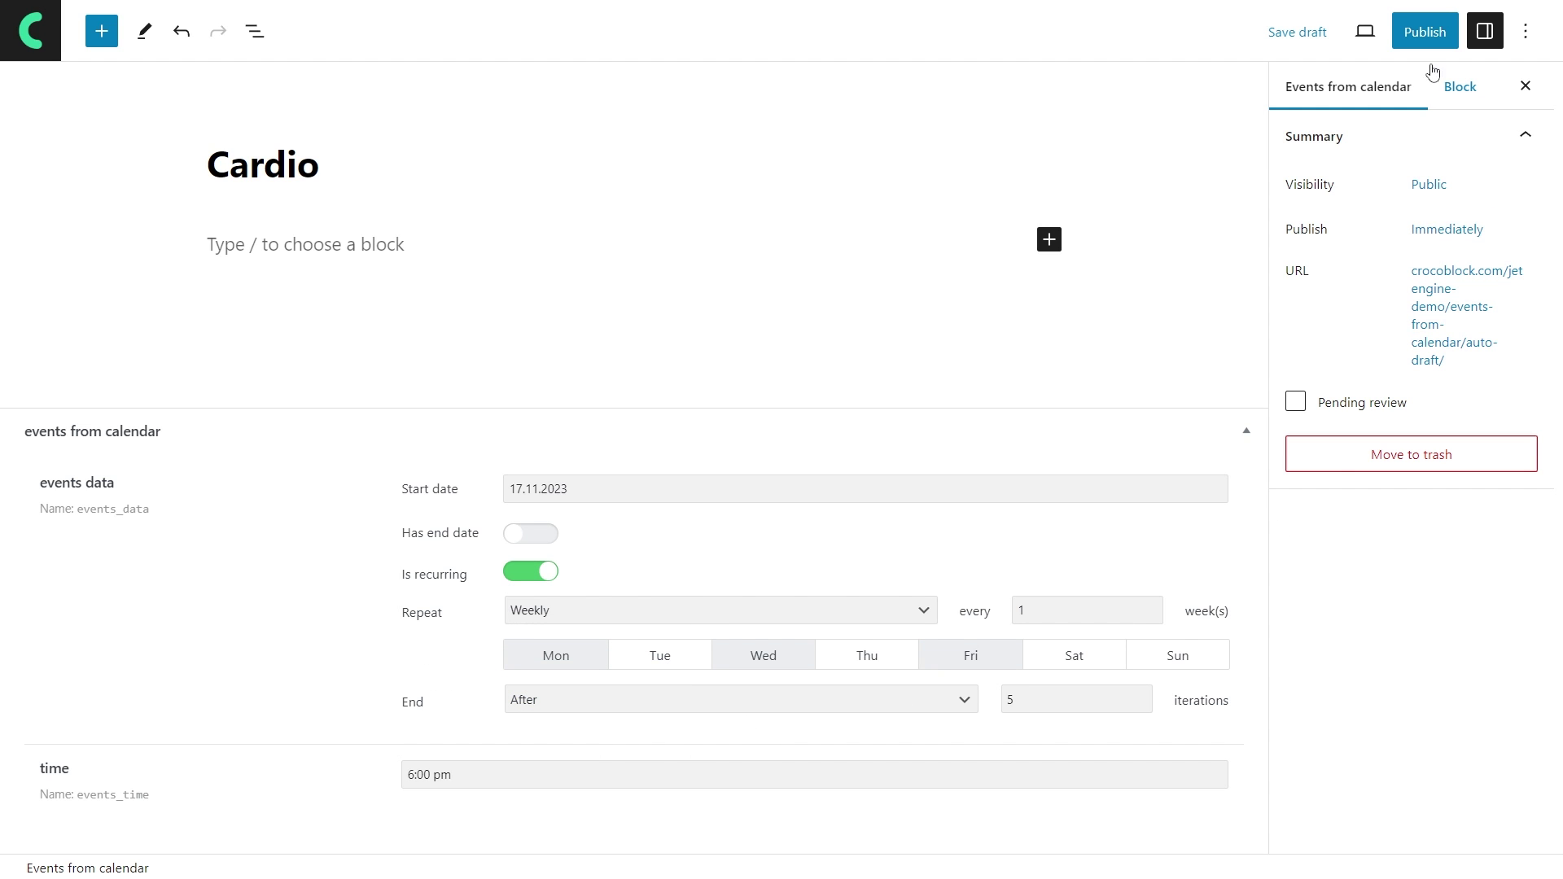
left_click(1417, 31)
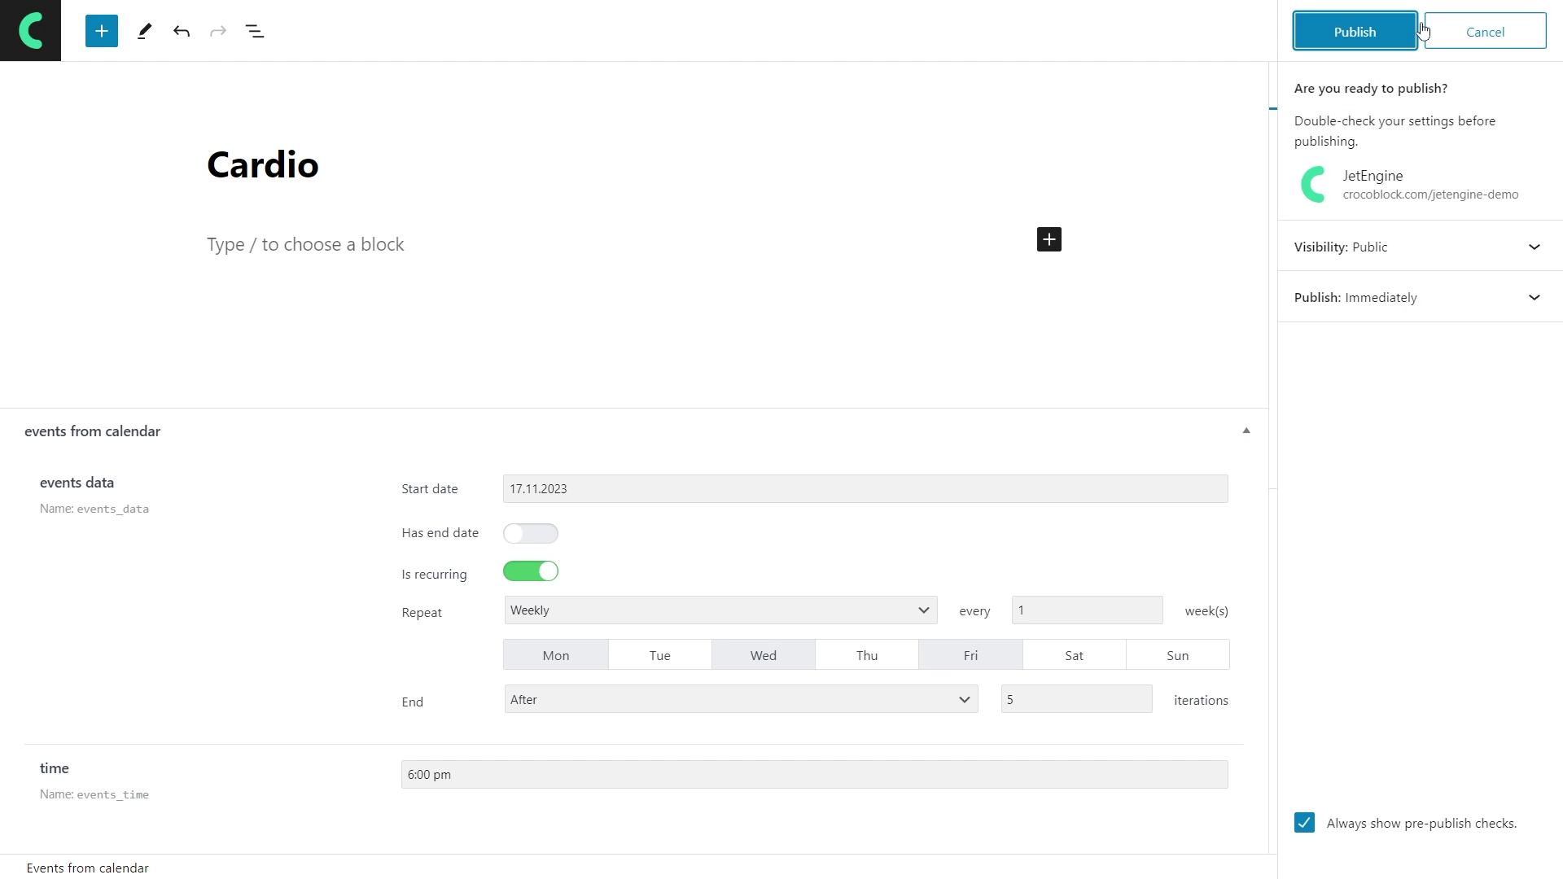
left_click(1357, 33)
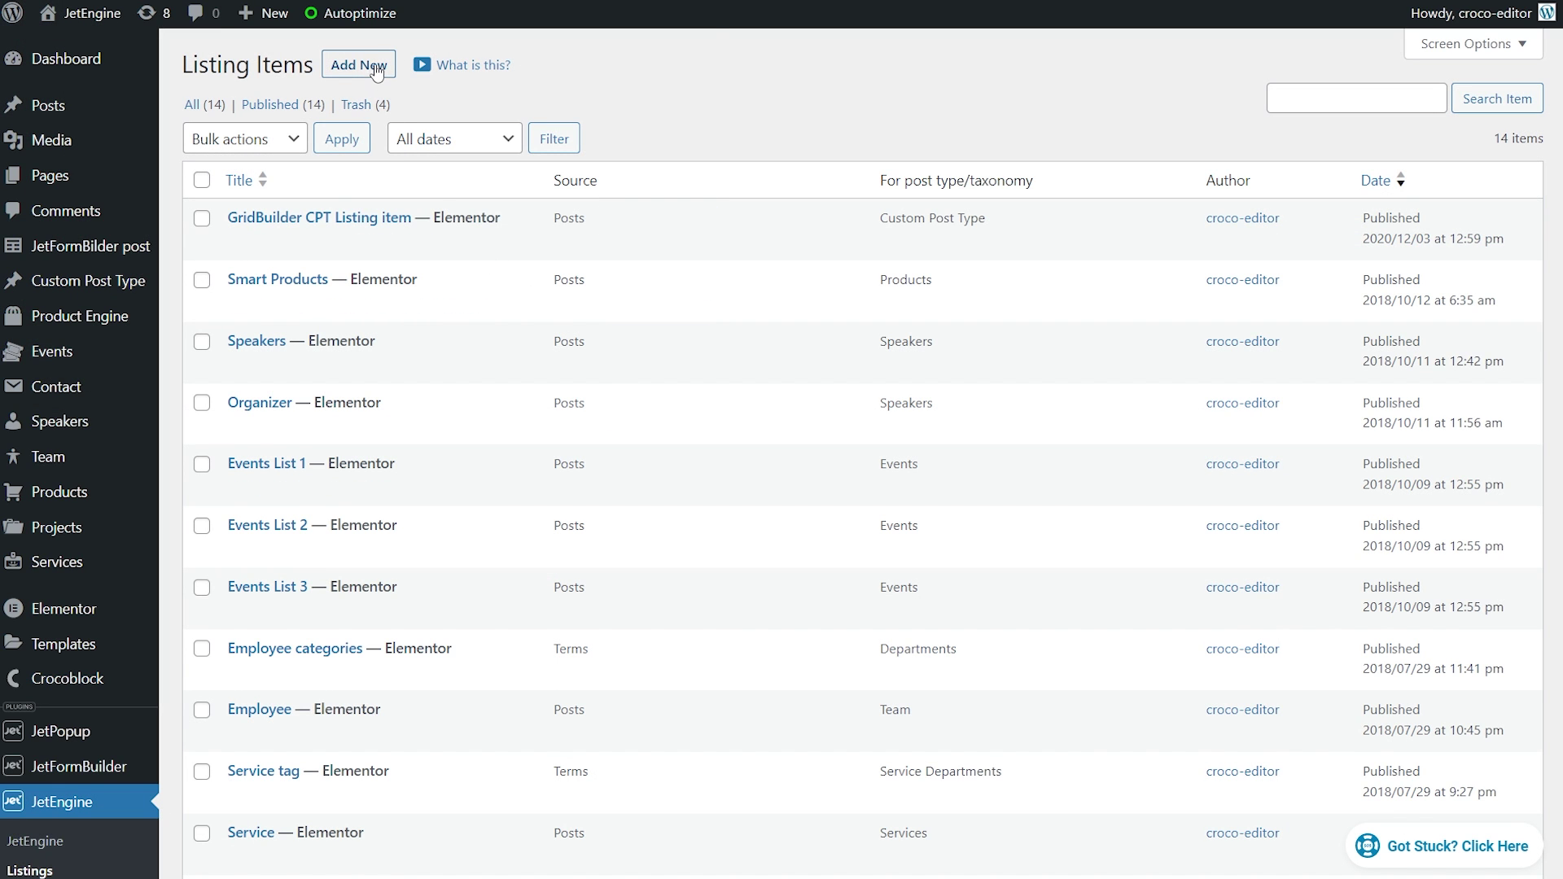
Create the 'Calendar event listing item' for Calendar events posts using the Timber/Twig view.
left_click(376, 67)
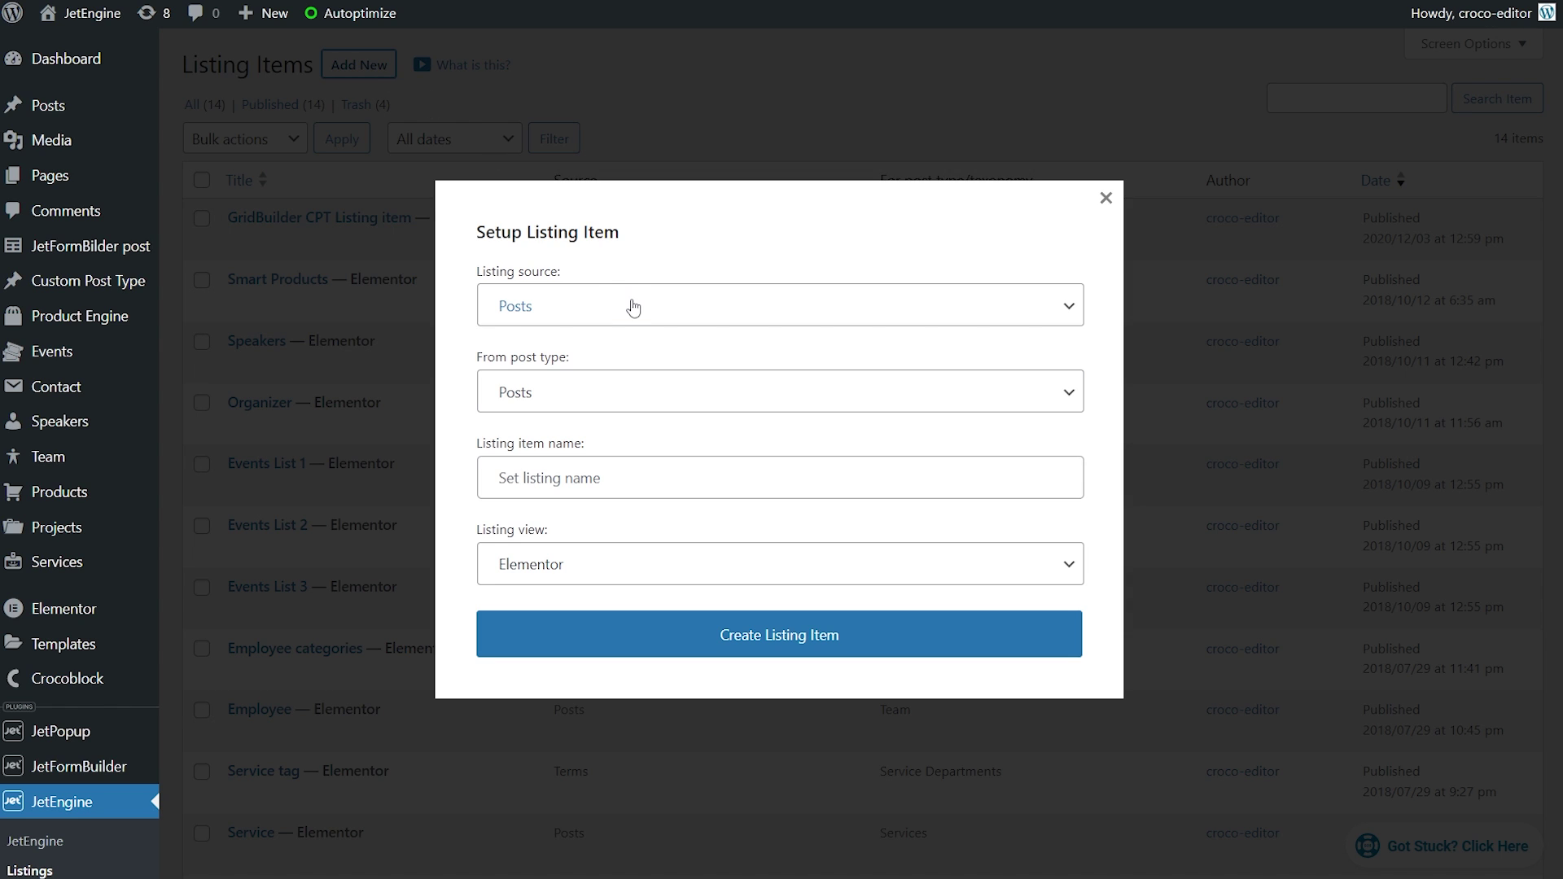
left_click(657, 392)
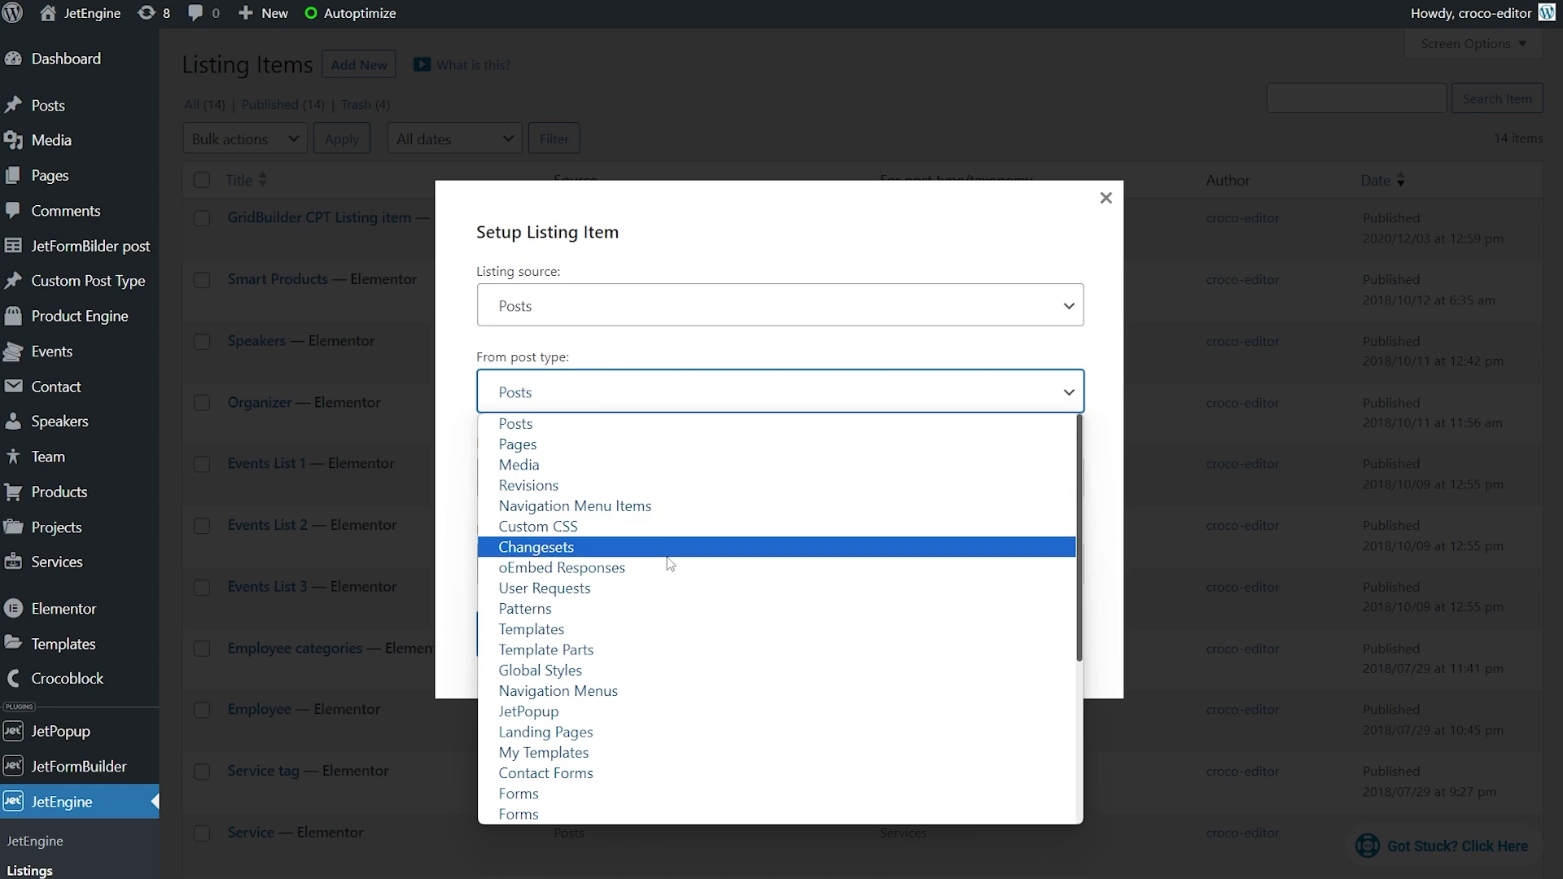
scroll(658, 570, "down", 4)
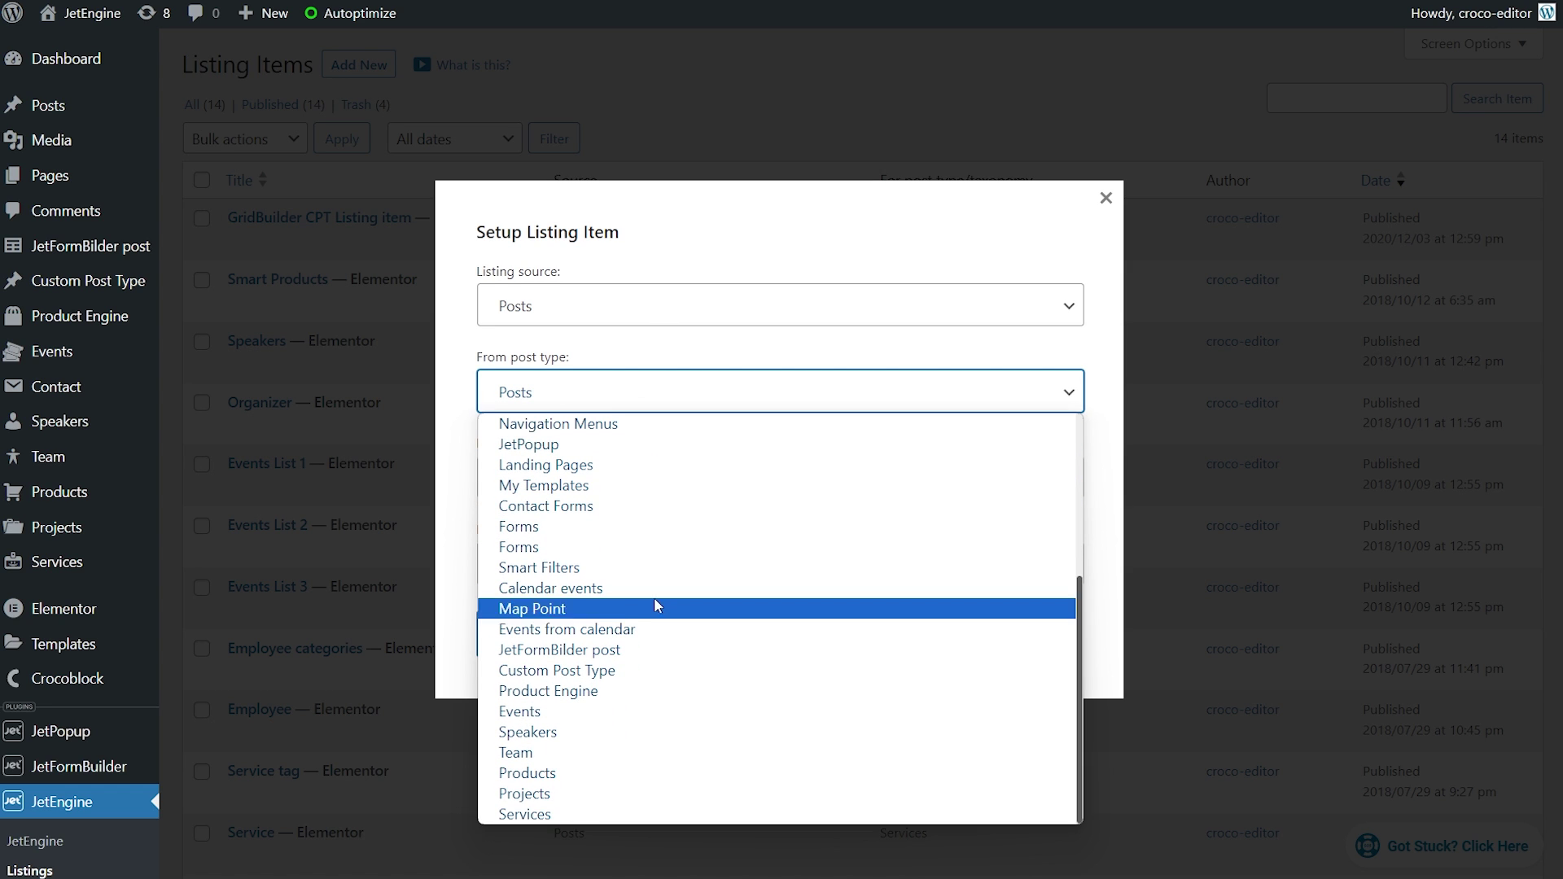
left_click(652, 590)
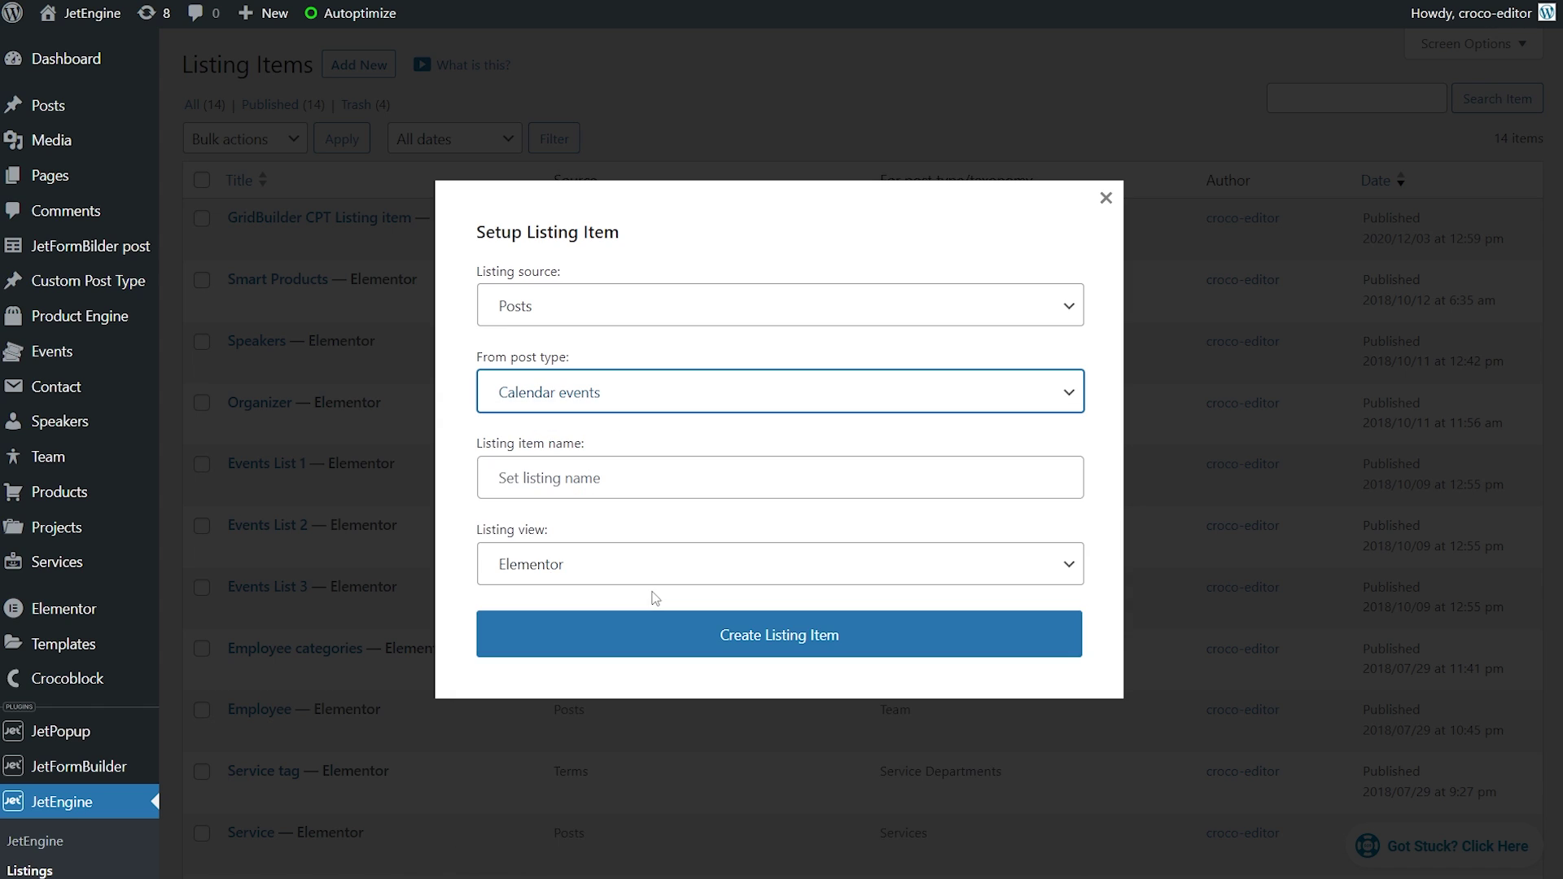
left_click(627, 480)
type("Calendar event listing")
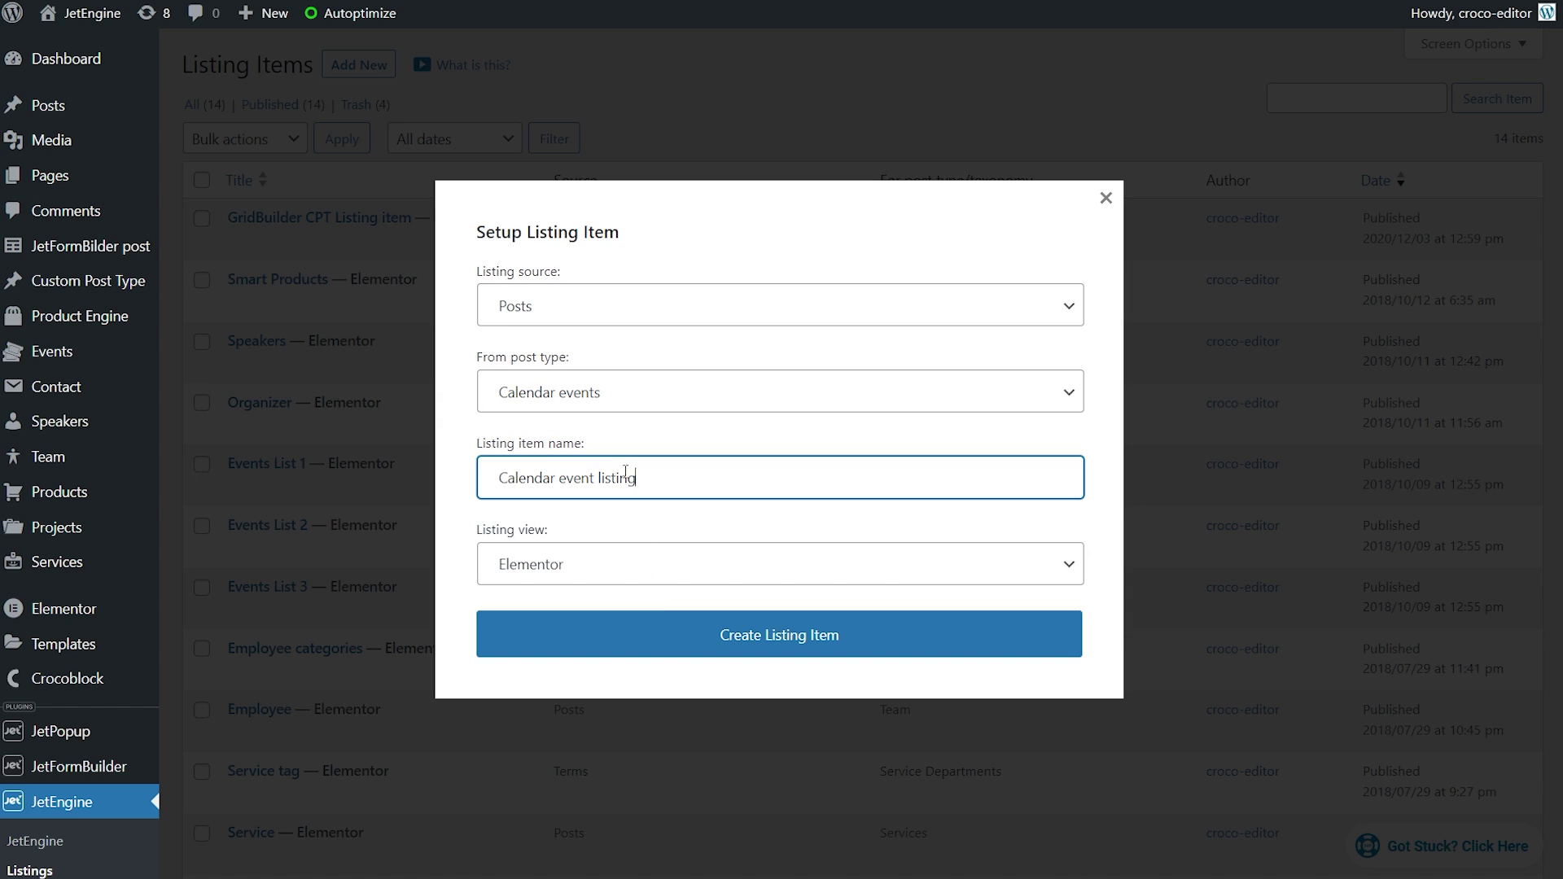
type(" item")
left_click(749, 562)
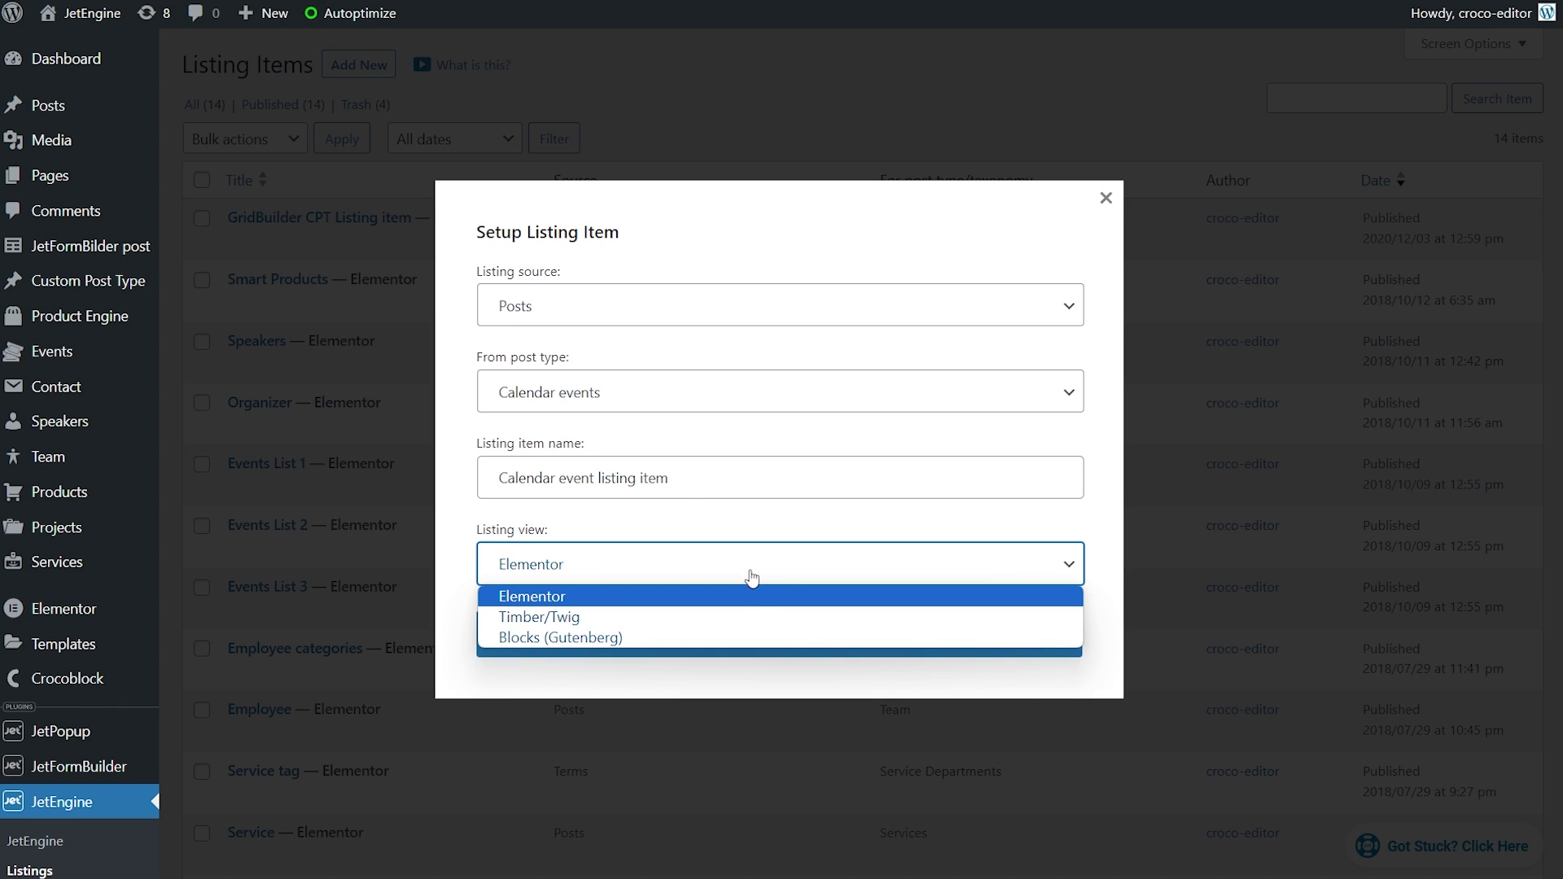
left_click(757, 619)
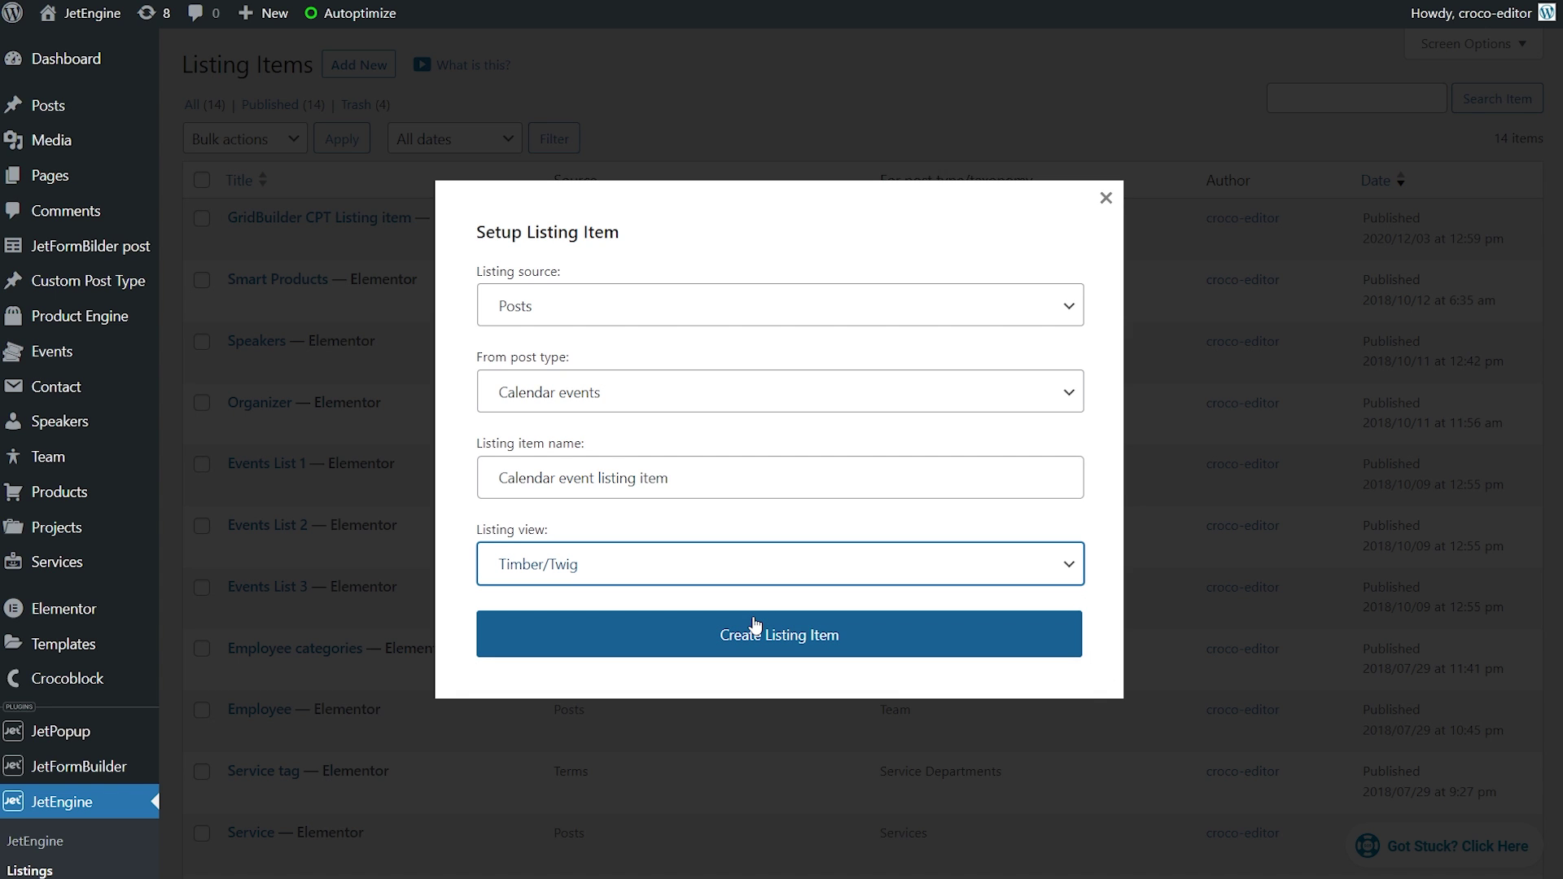
left_click(755, 626)
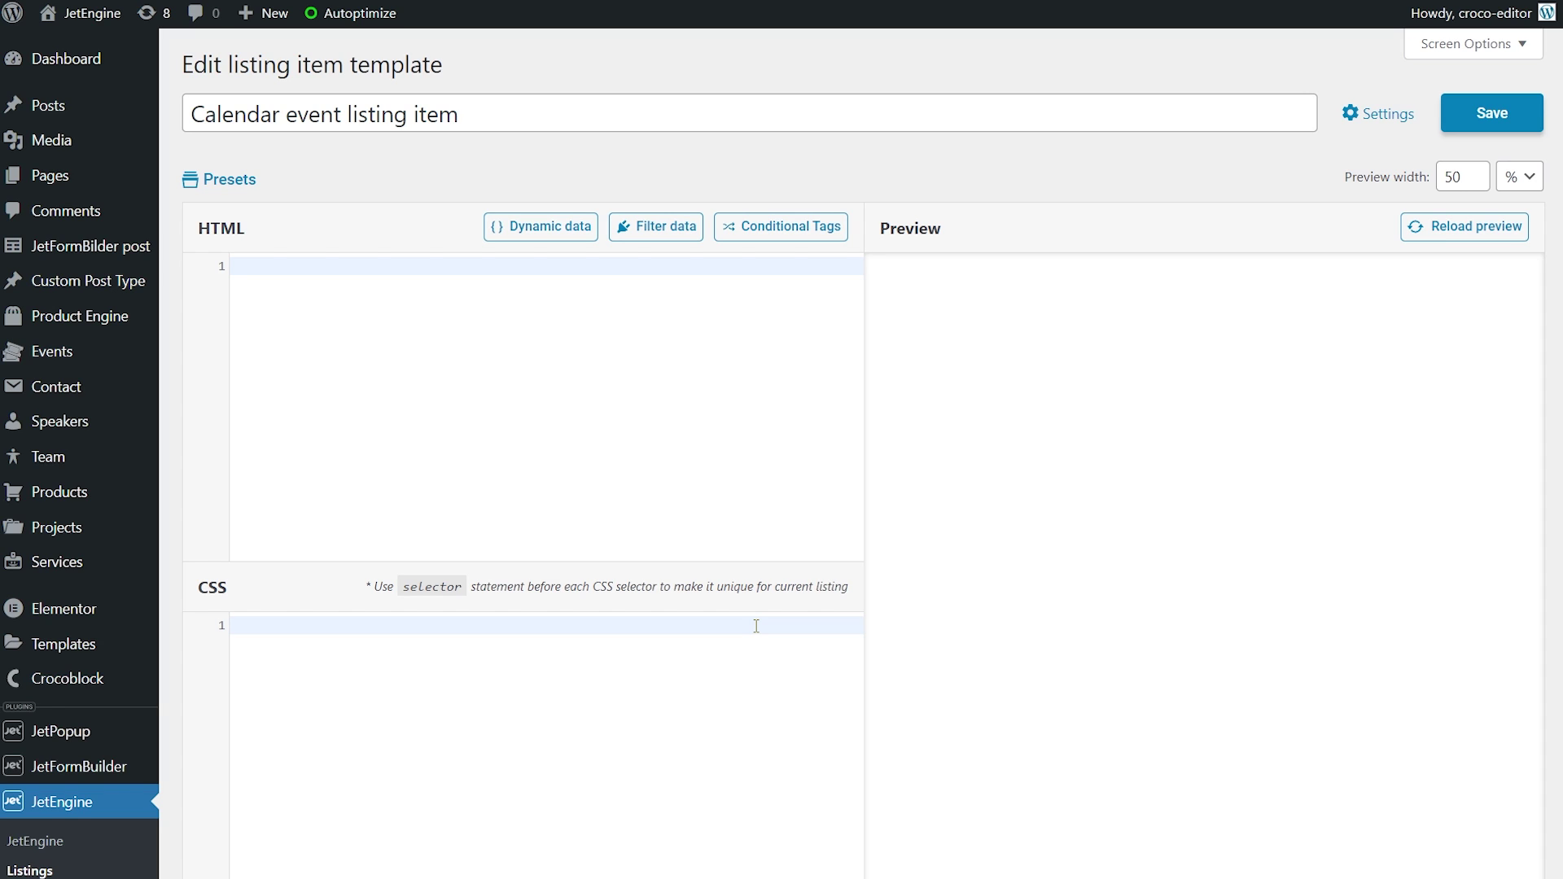
Apply the image-date-title preset, then delete its thumbnail and date icon markup.
left_click(229, 179)
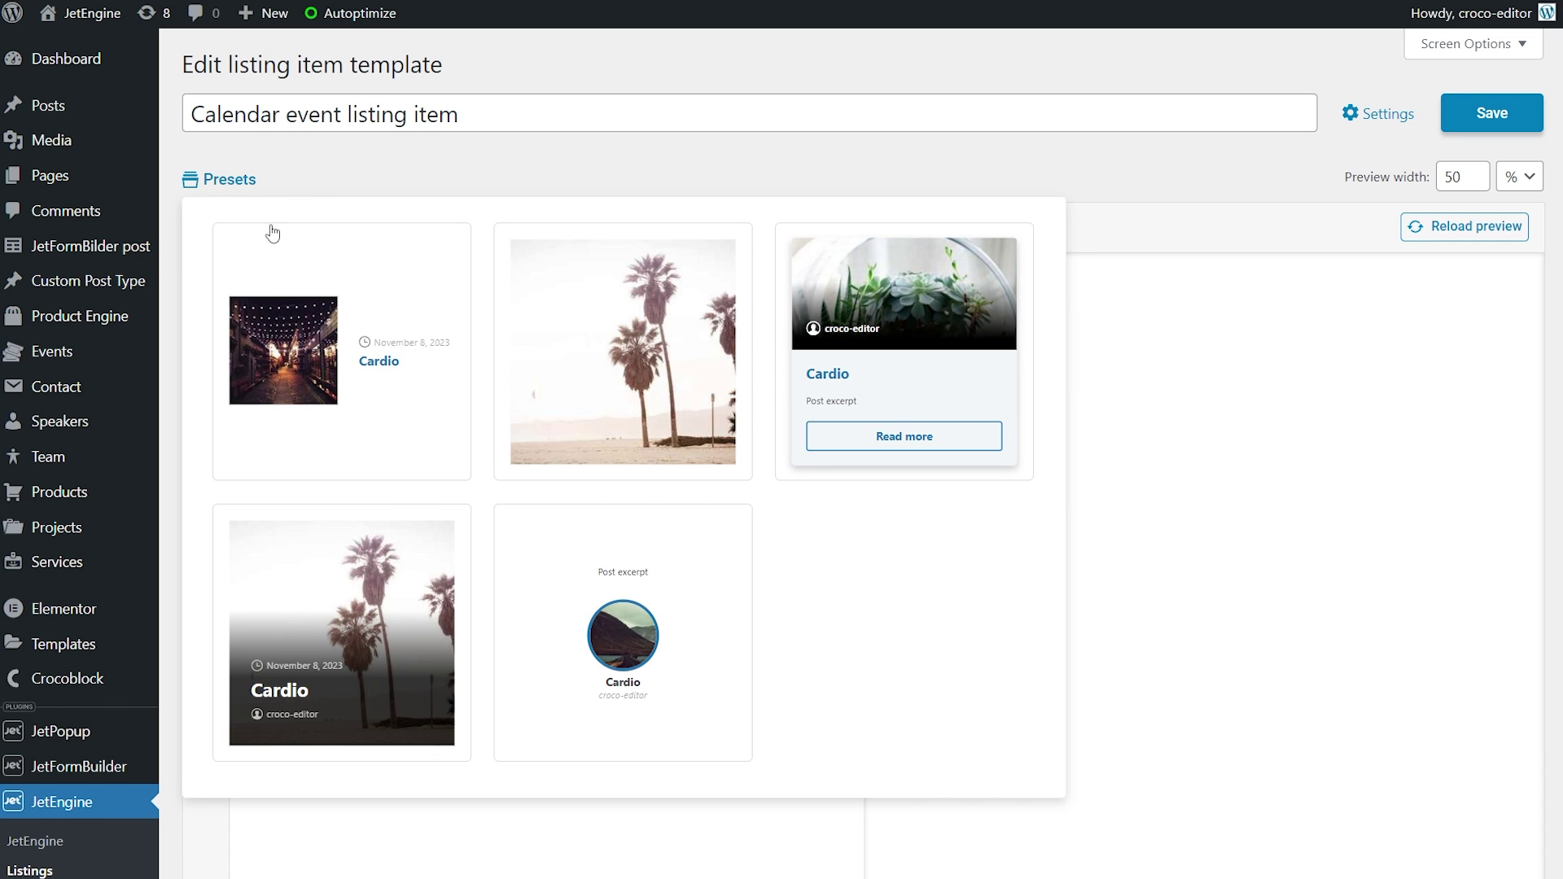
left_click(373, 412)
left_click(304, 366)
left_click_drag(295, 340, 234, 284)
key("BackSpace")
key("BackSpace")
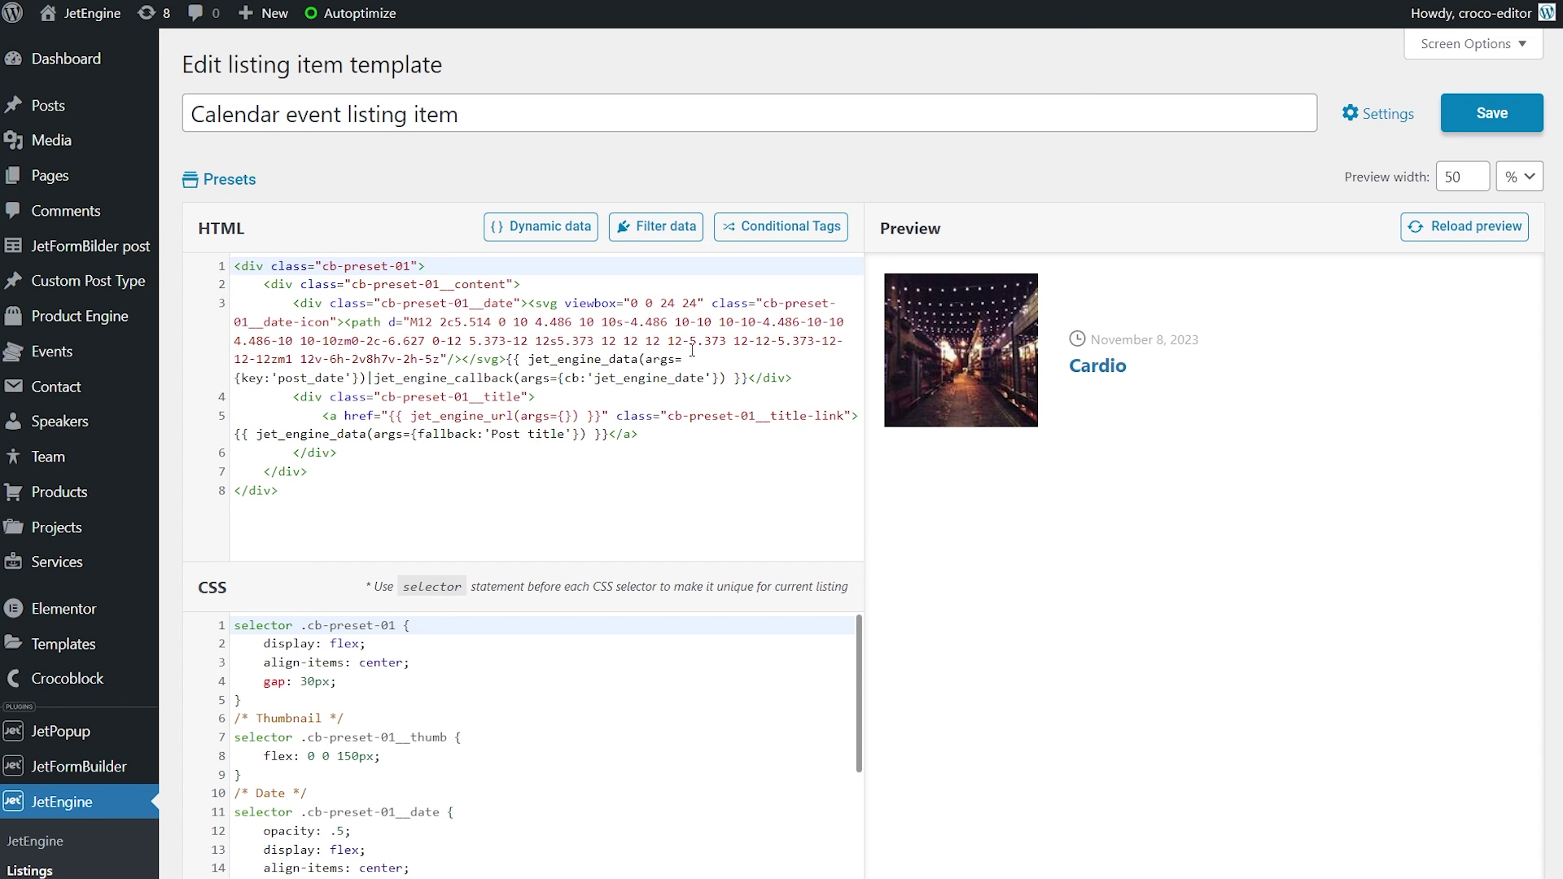
left_click_drag(743, 376, 530, 303)
key("BackSpace")
key("Return")
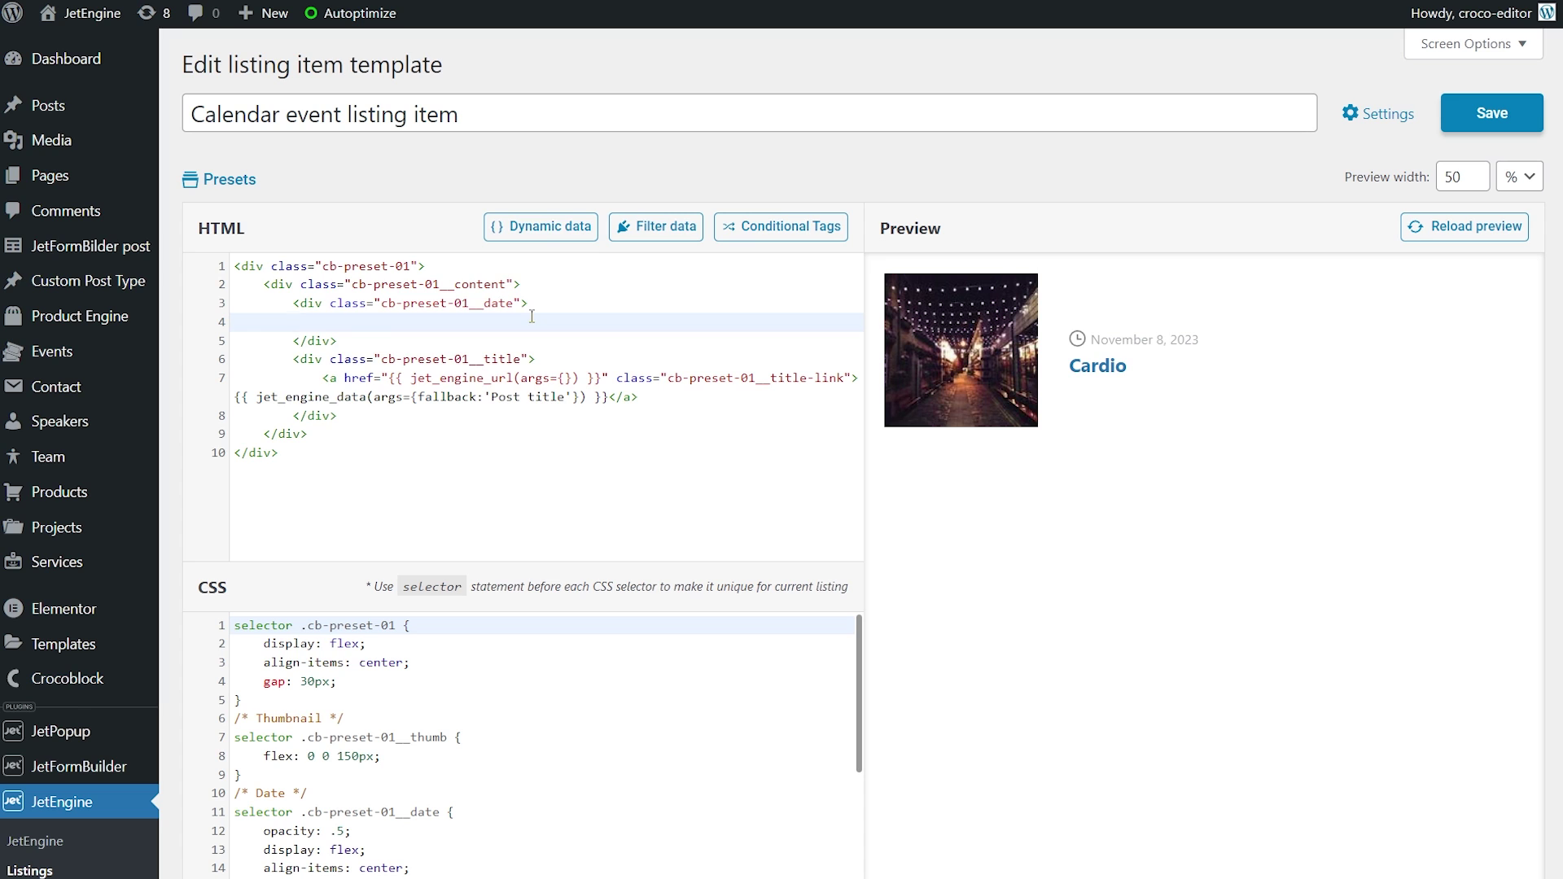
Insert the events_time meta field into the date block with a JetEngine Callback filter.
left_click(540, 226)
left_click(372, 311)
left_click(382, 330)
left_click(322, 371)
left_click(405, 407)
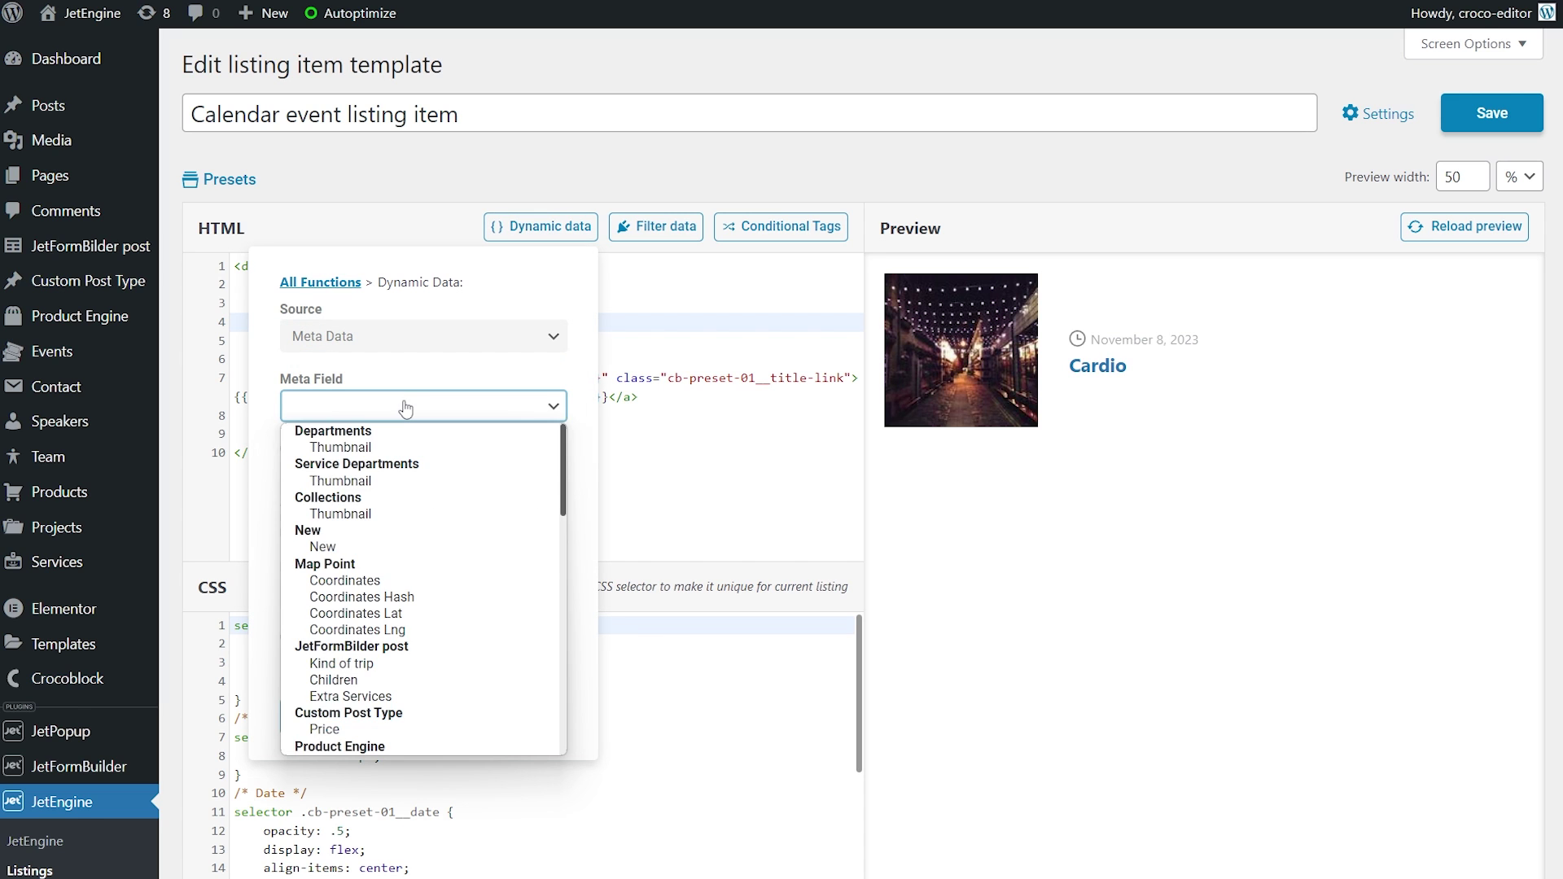
scroll(405, 512, "down", 10)
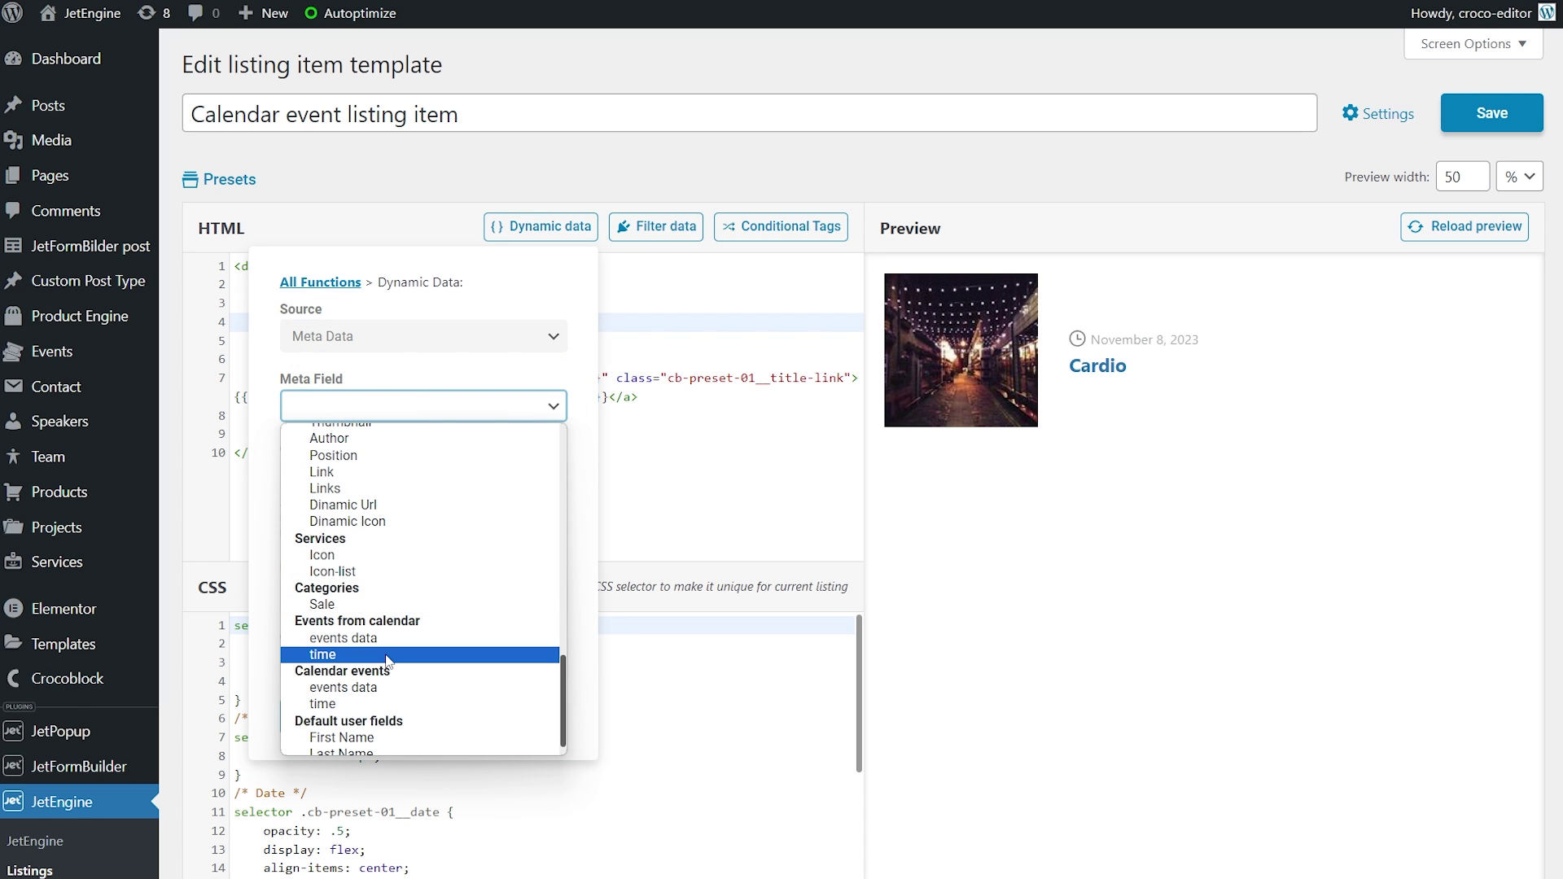
left_click(386, 660)
left_click(576, 715)
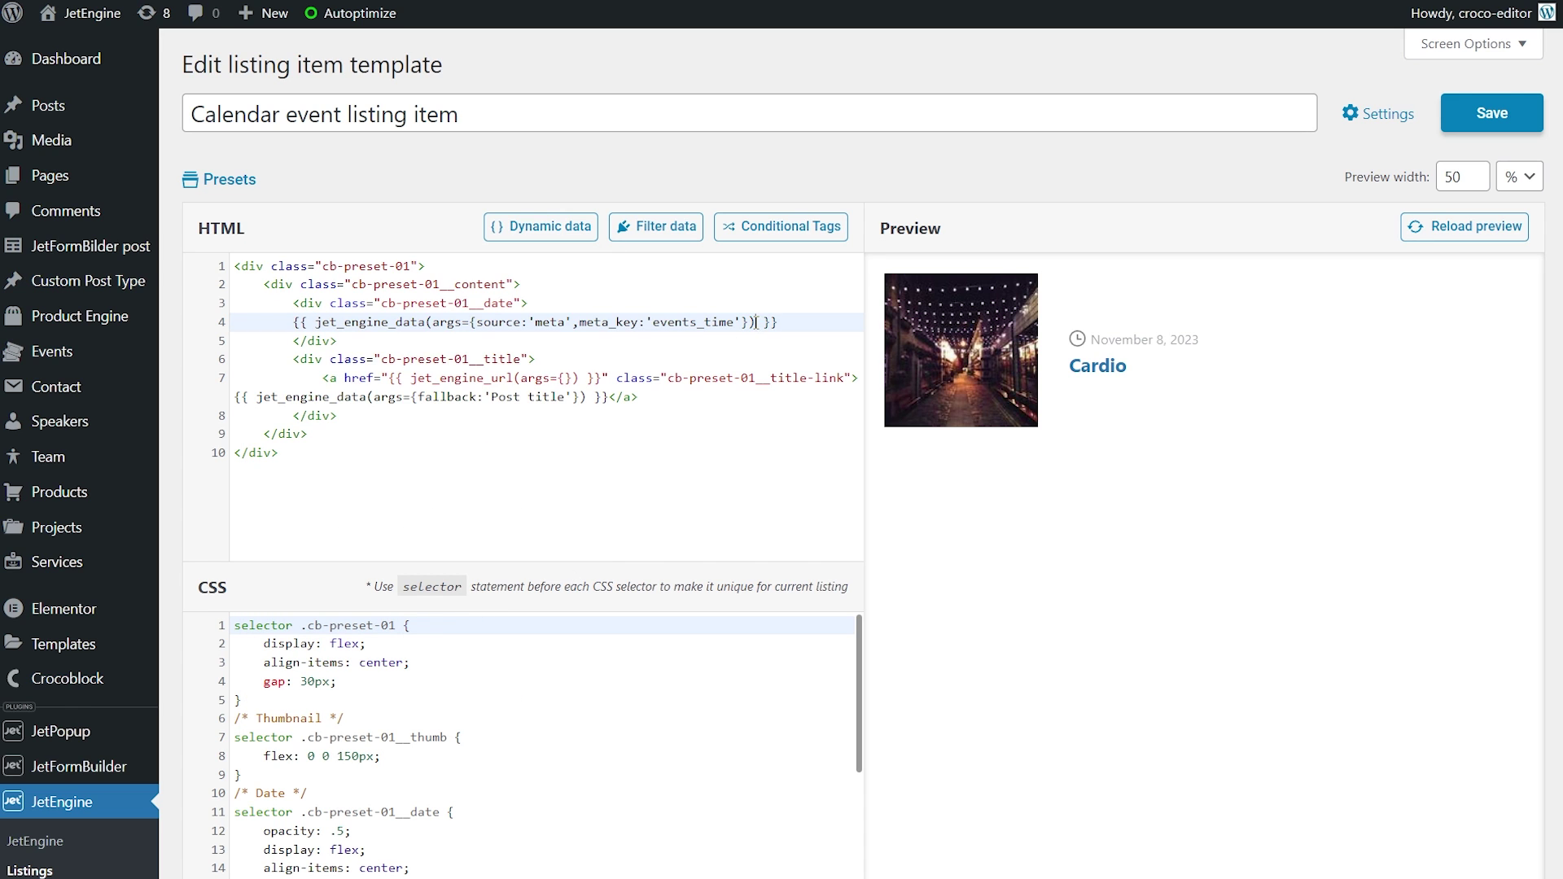
left_click(656, 226)
left_click(570, 265)
left_click(652, 335)
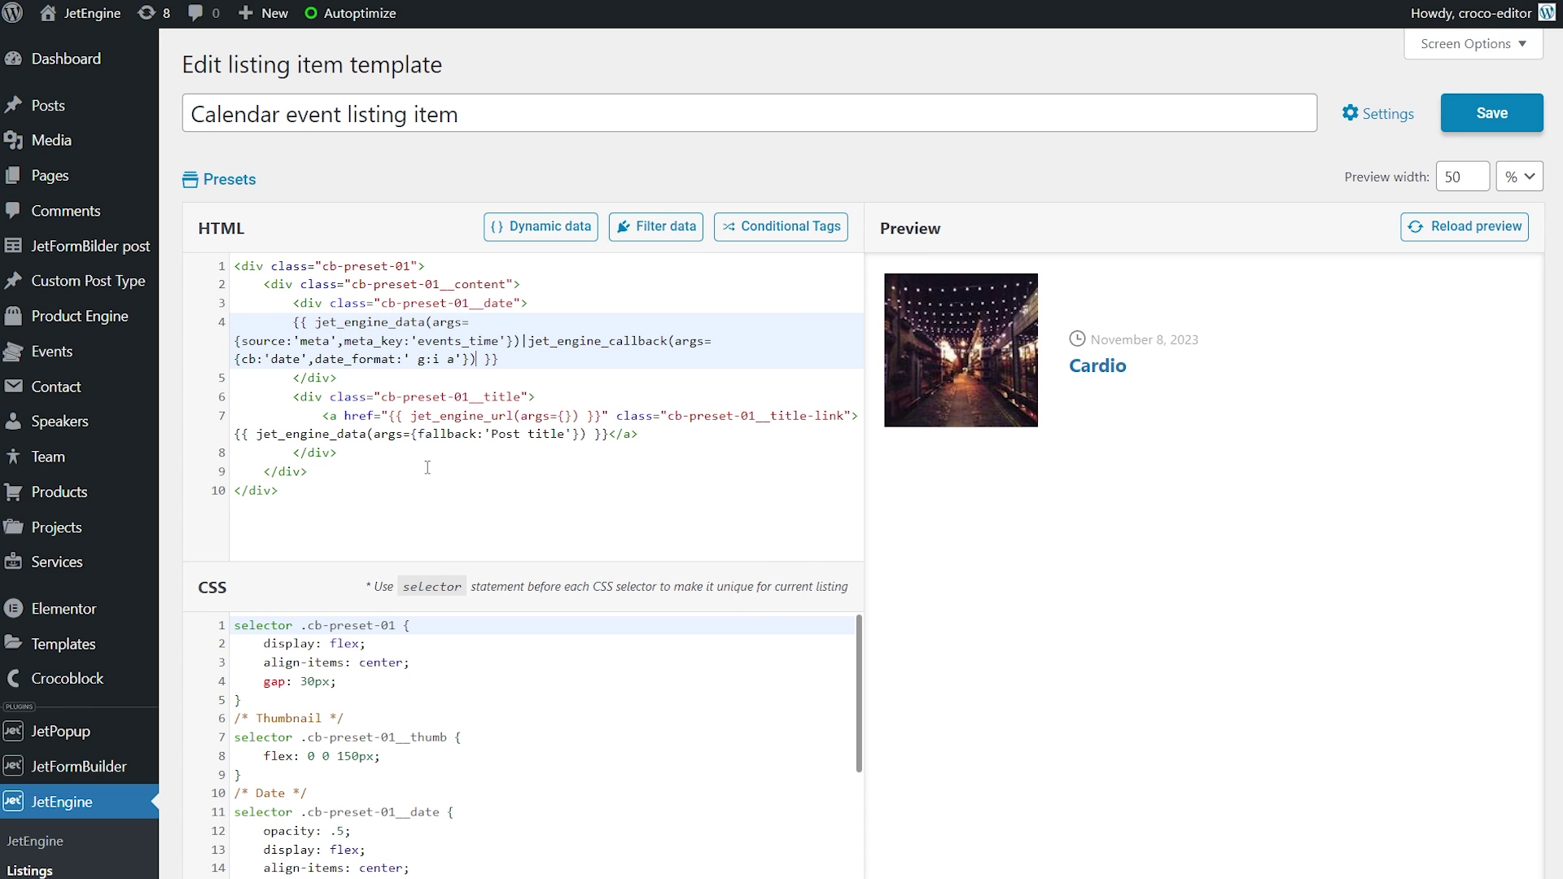
Replace the title link markup with a dynamic post title tag, fallback 'Post title'.
left_click_drag(639, 434, 322, 415)
key("BackSpace")
left_click(541, 226)
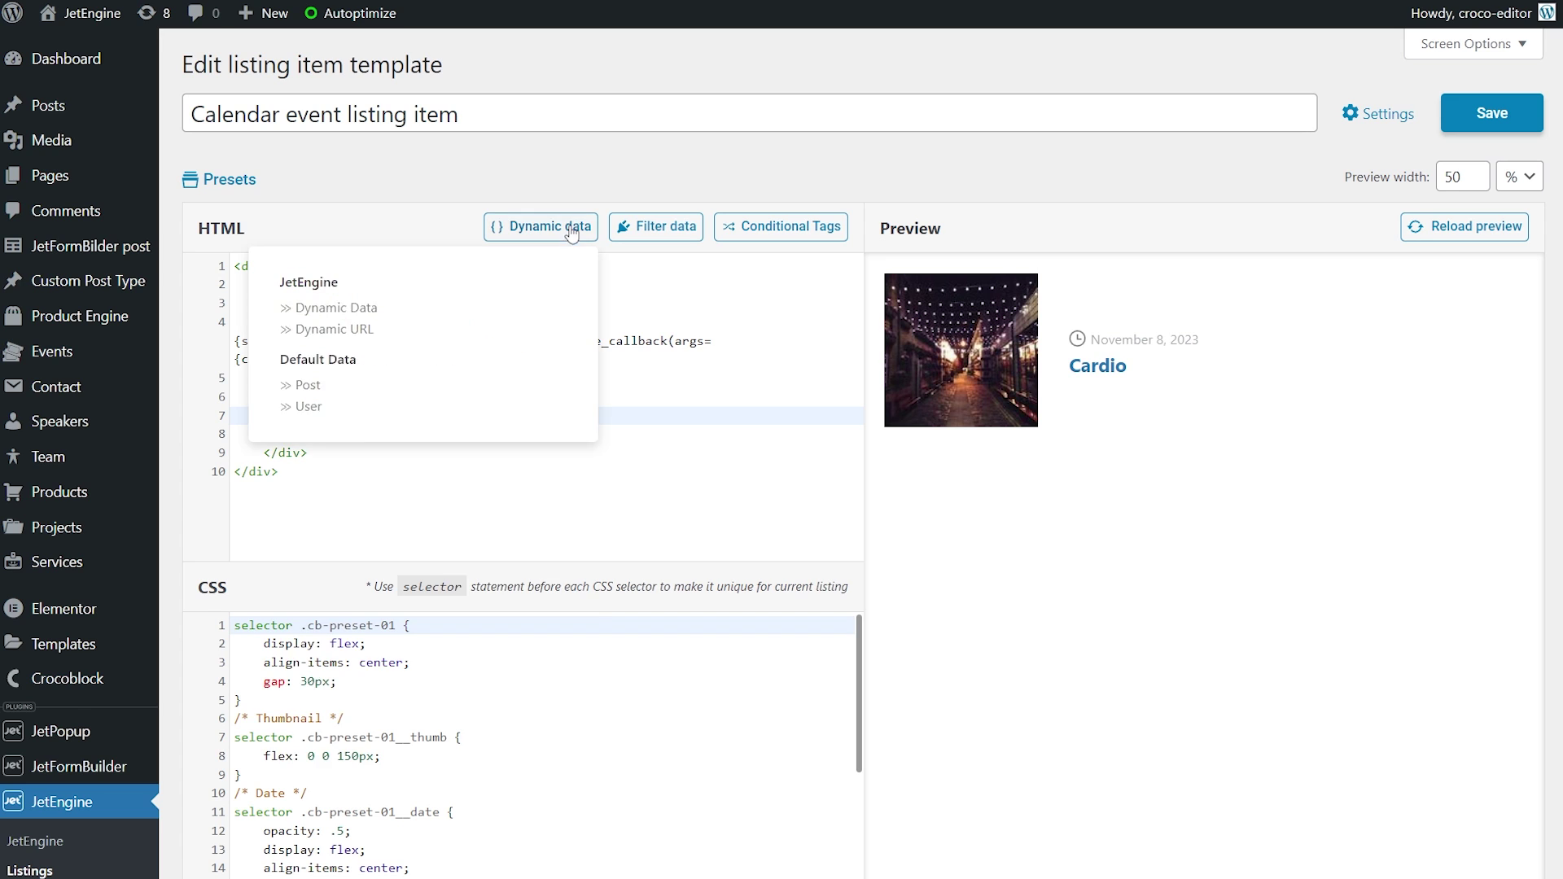
left_click(362, 314)
left_click(364, 406)
left_click(541, 227)
left_click(540, 227)
left_click(366, 302)
left_click(358, 594)
type("Post title")
left_click(485, 717)
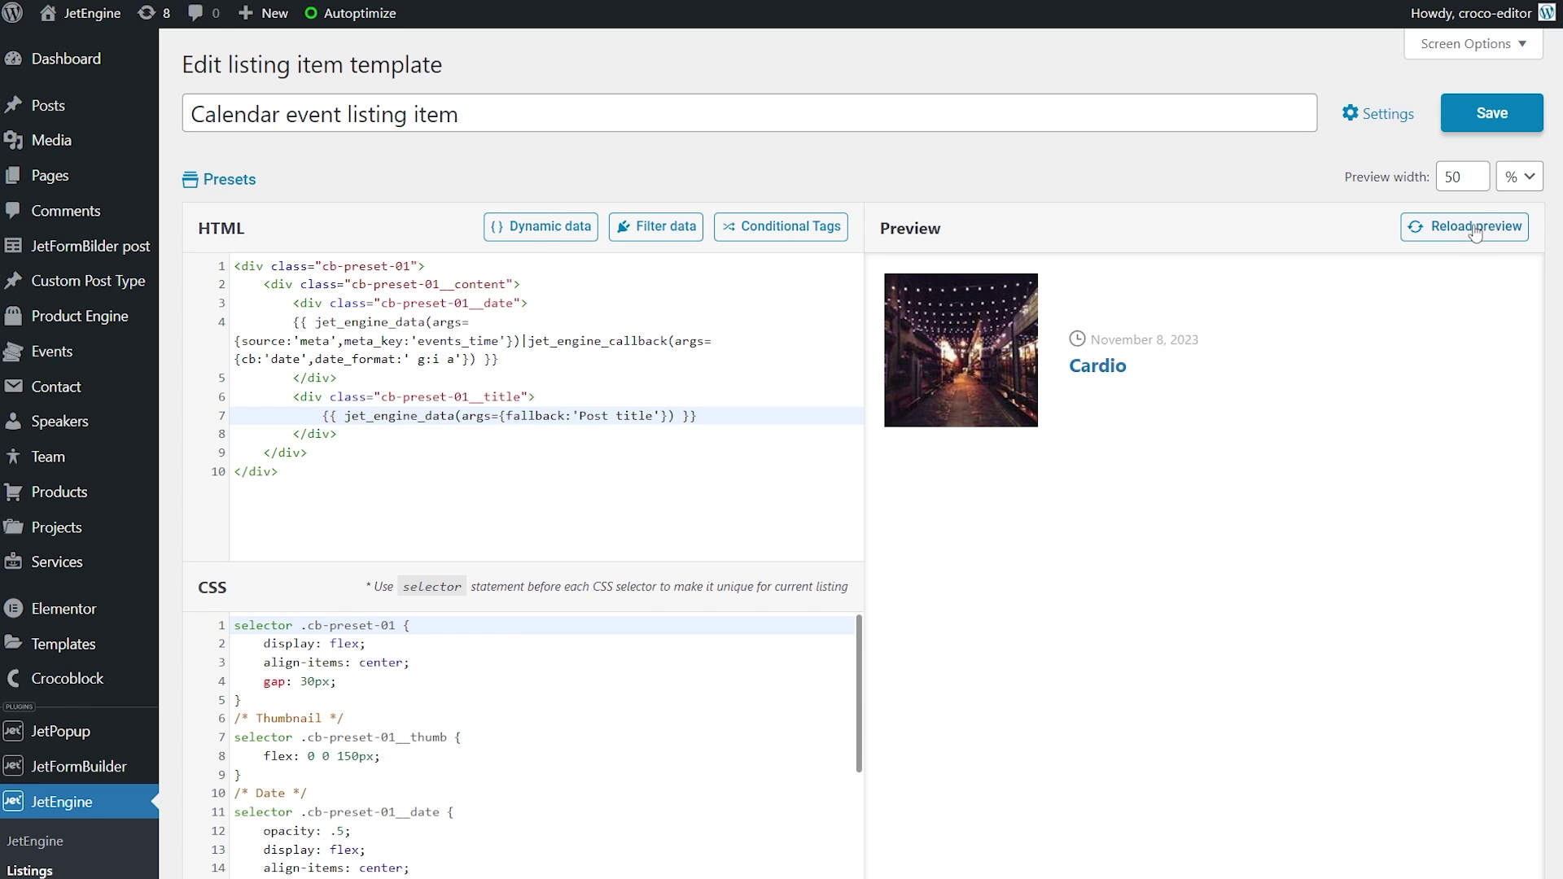
Refresh the preview, replace the template CSS with the new styles, and save.
left_click(1474, 231)
scroll(558, 727, "down", 3)
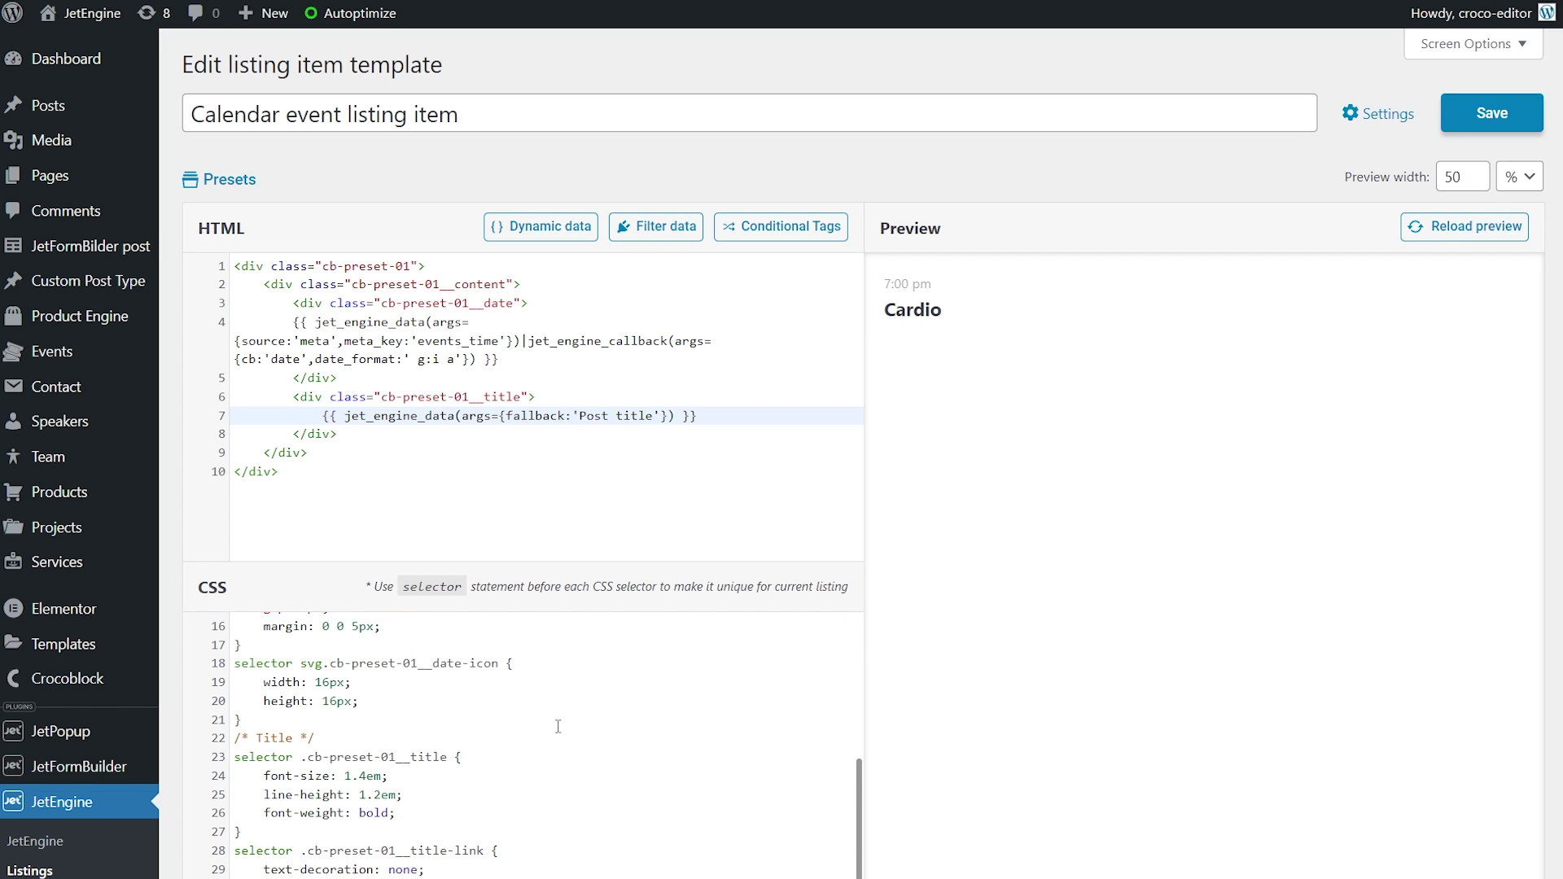
left_click(496, 721)
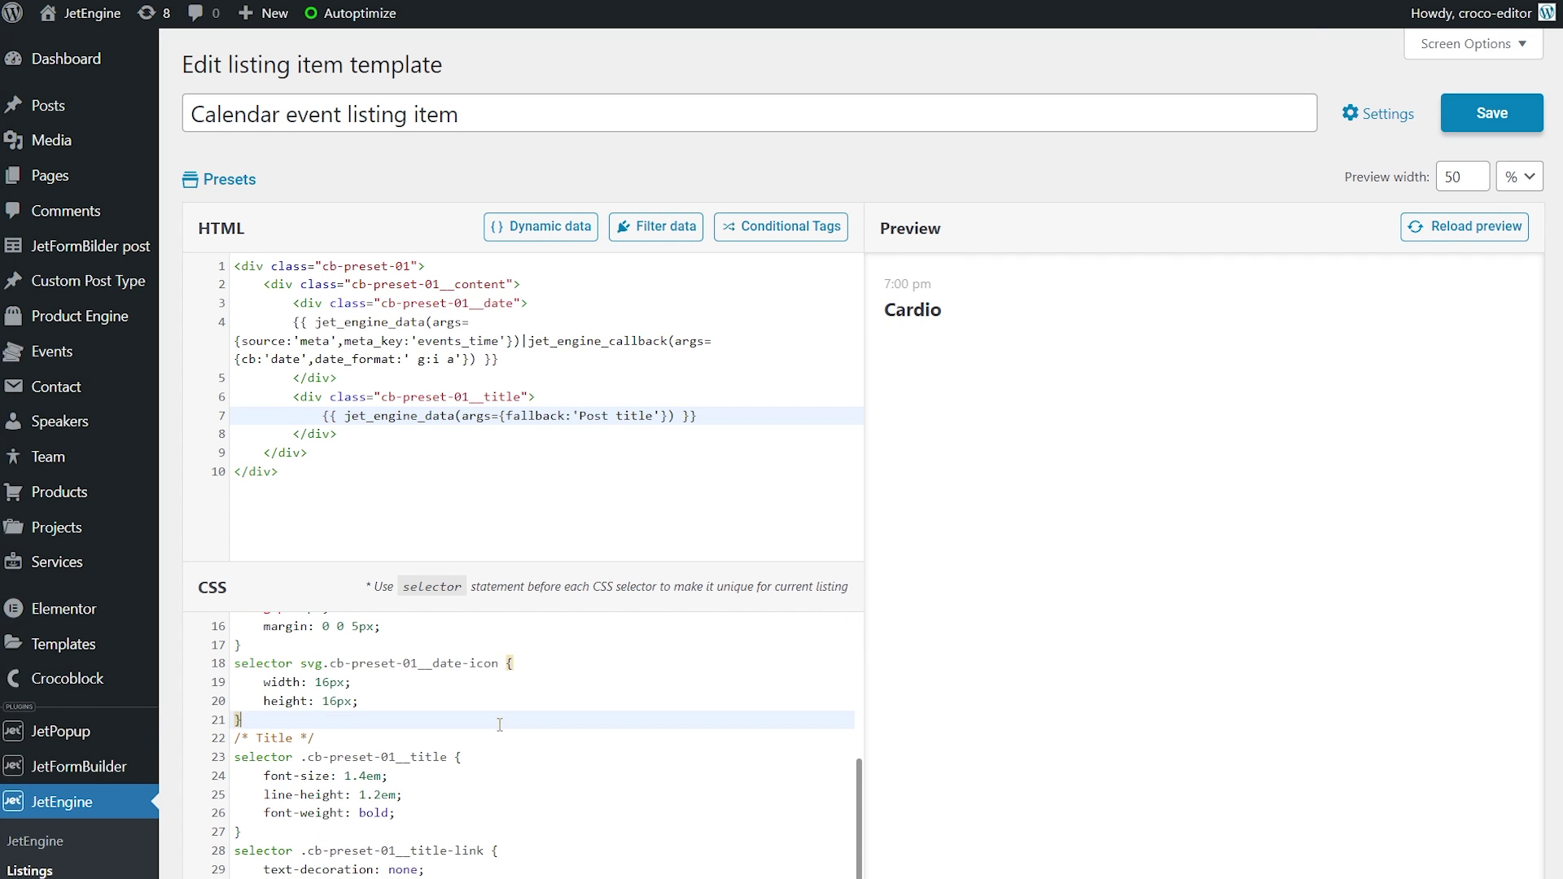
scroll(213, 483, "down", 1)
key("ctrl+a")
key("ctrl+v")
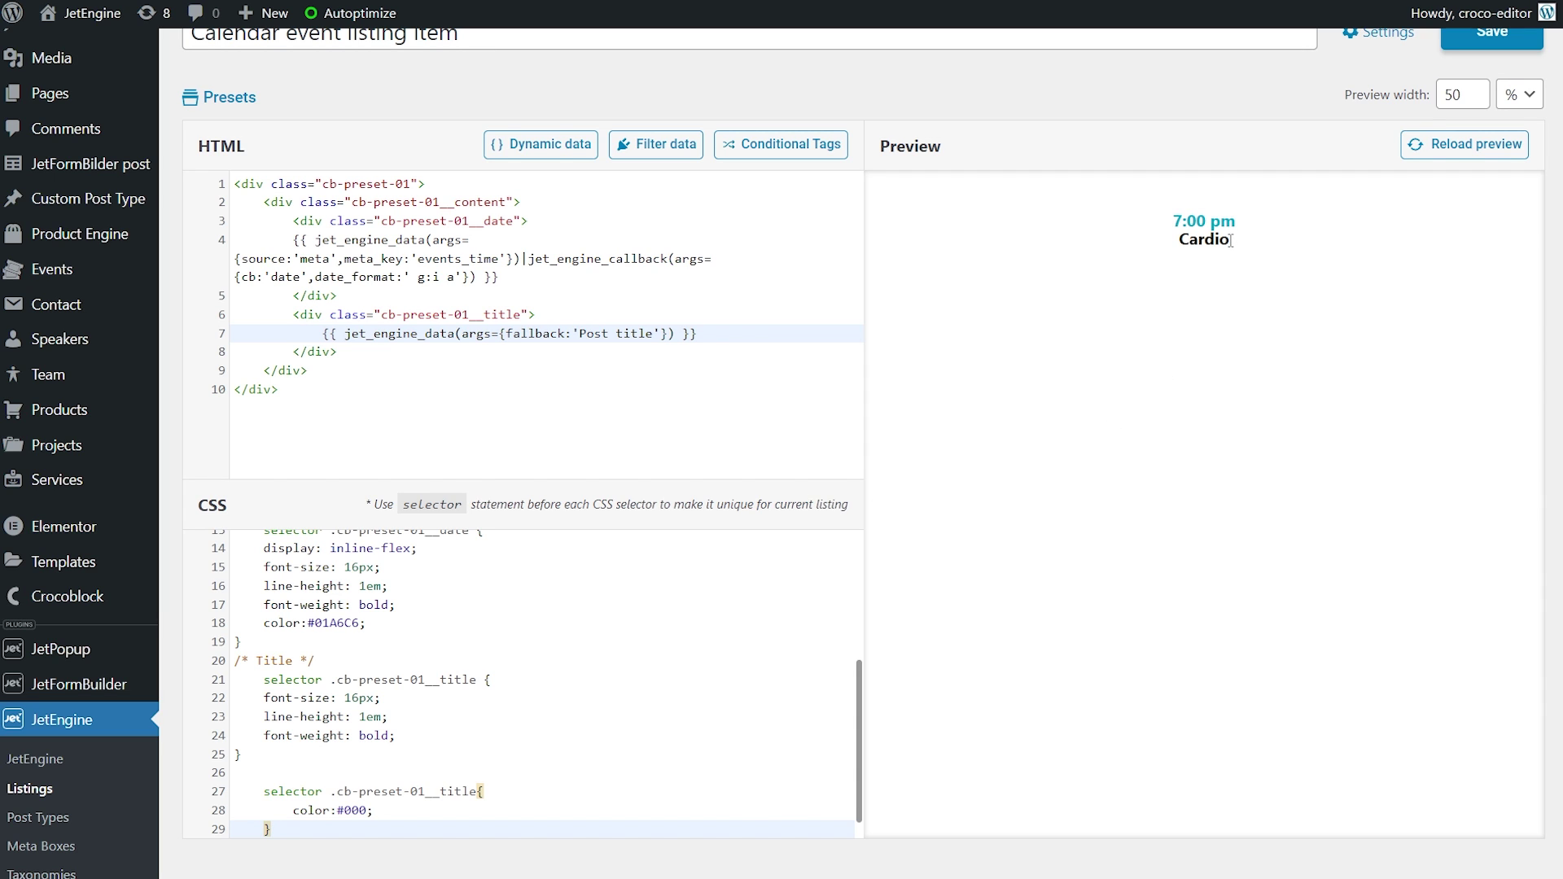
scroll(1231, 241, "up", 1)
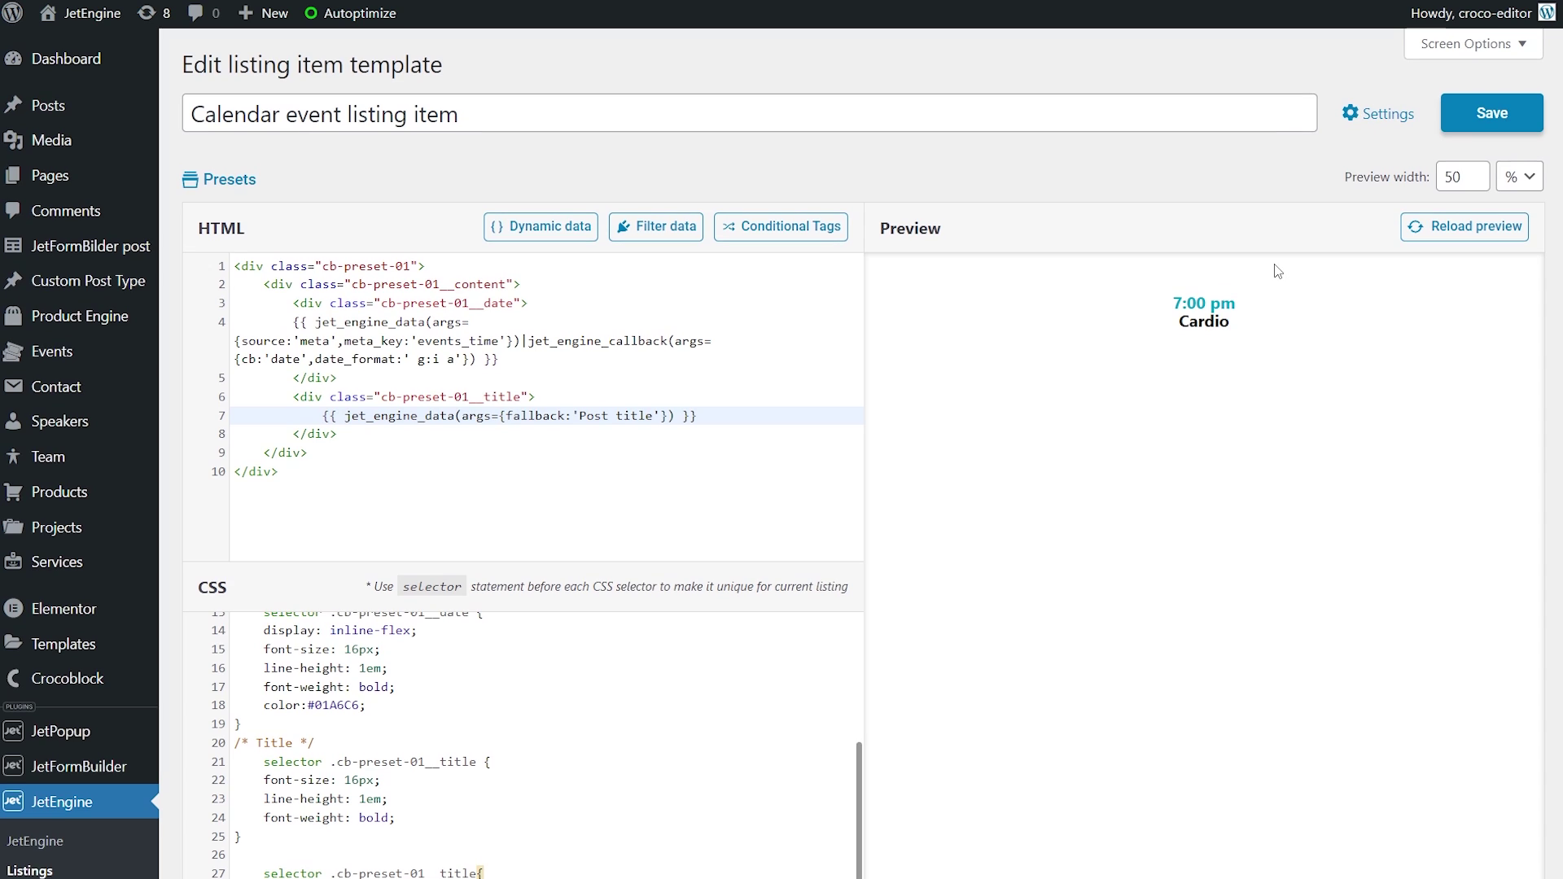
left_click(1493, 115)
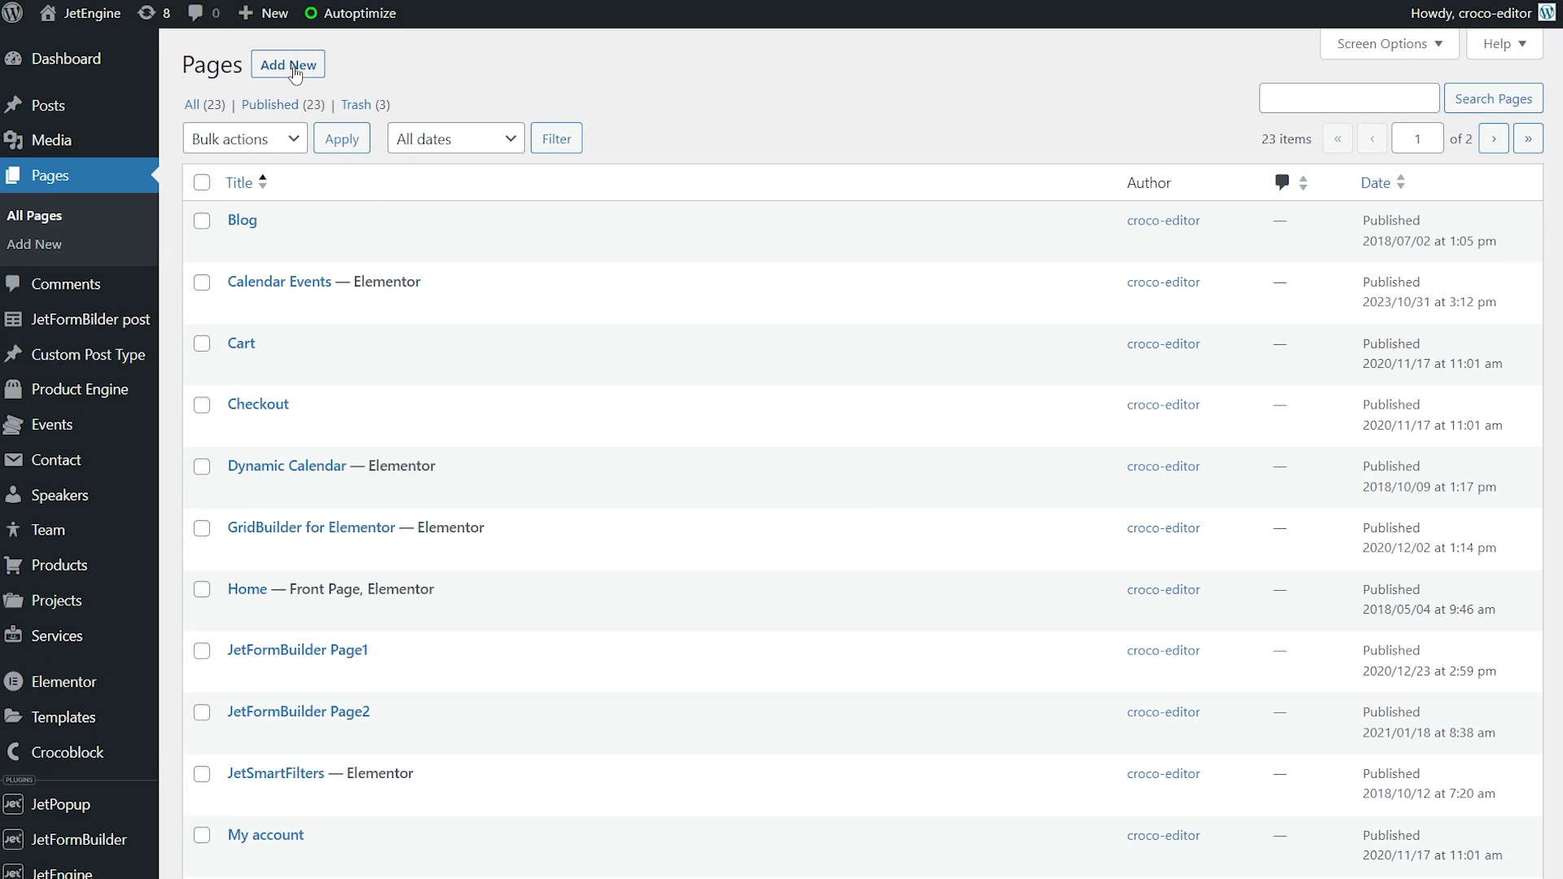
Create a new page in Elementor and drop the 'calendar' widget onto the canvas.
left_click(295, 65)
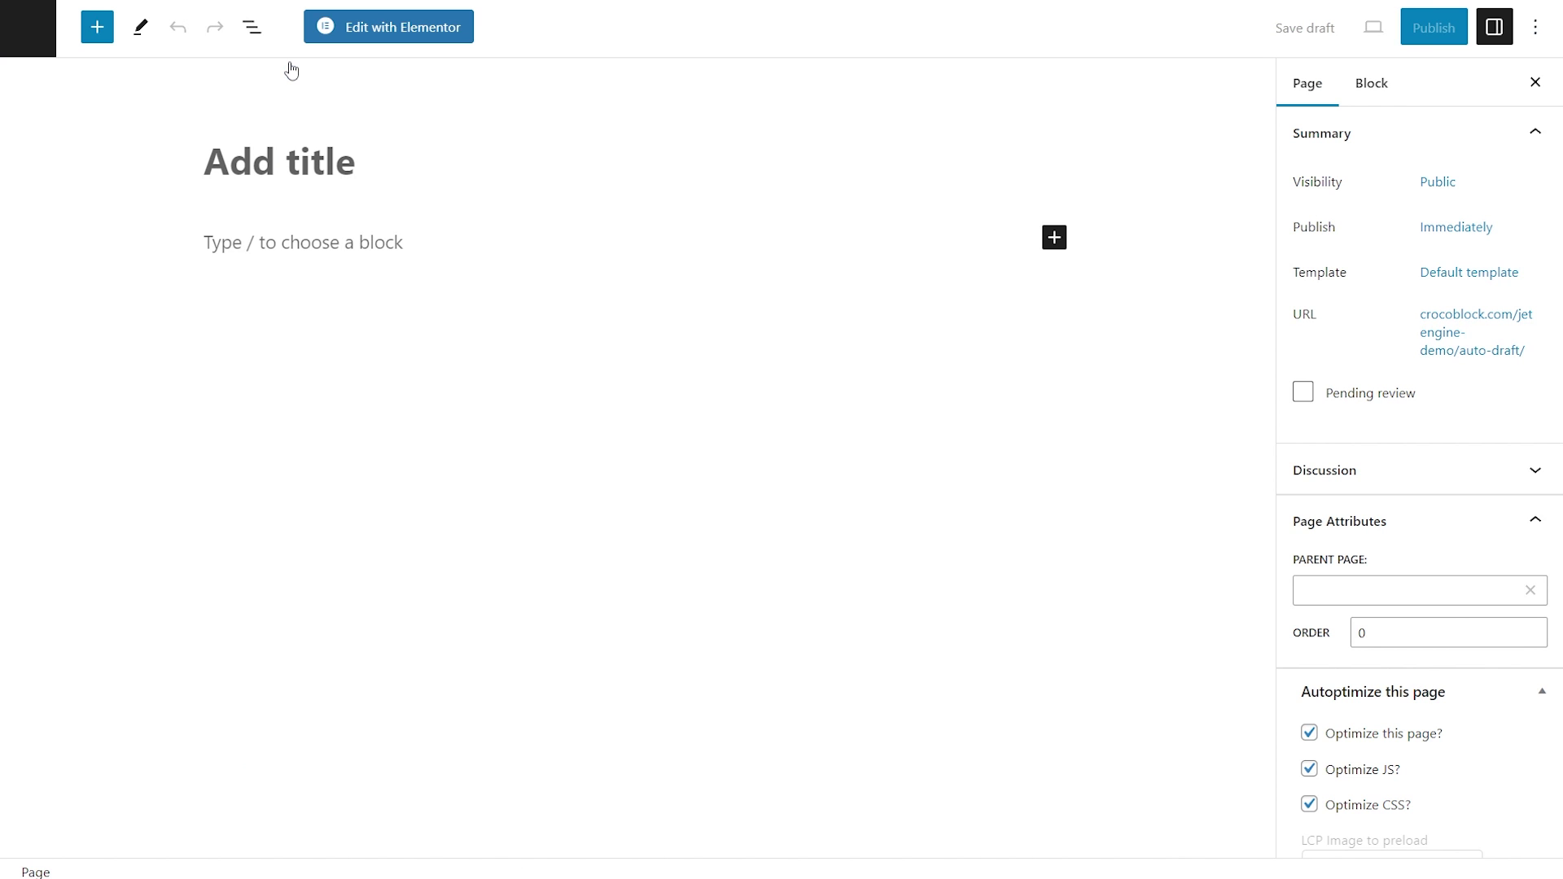
left_click(320, 27)
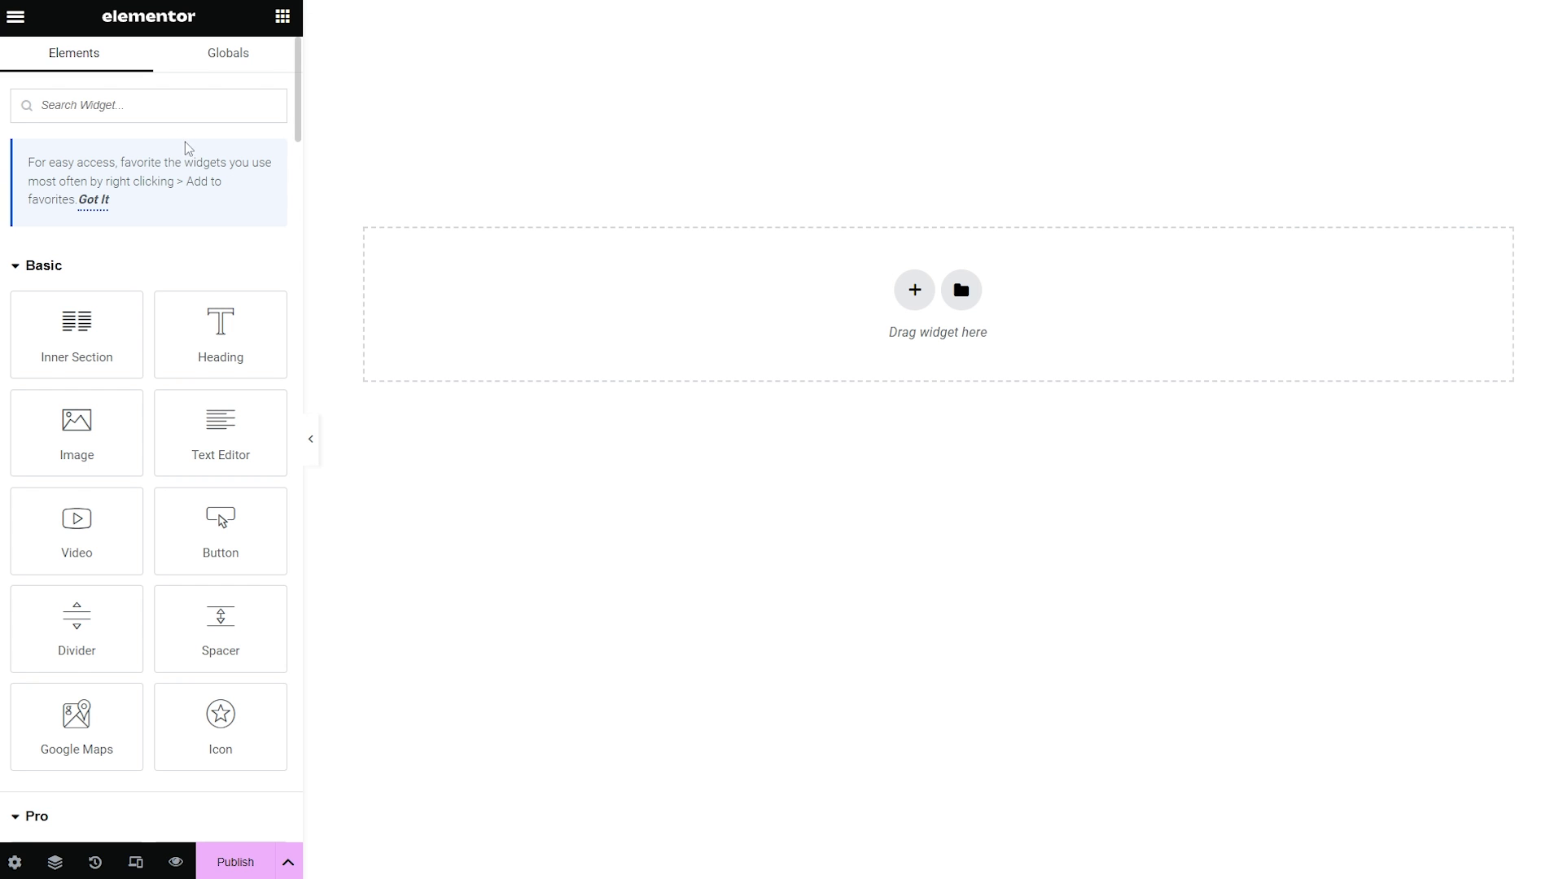
left_click(161, 92)
type("calendar")
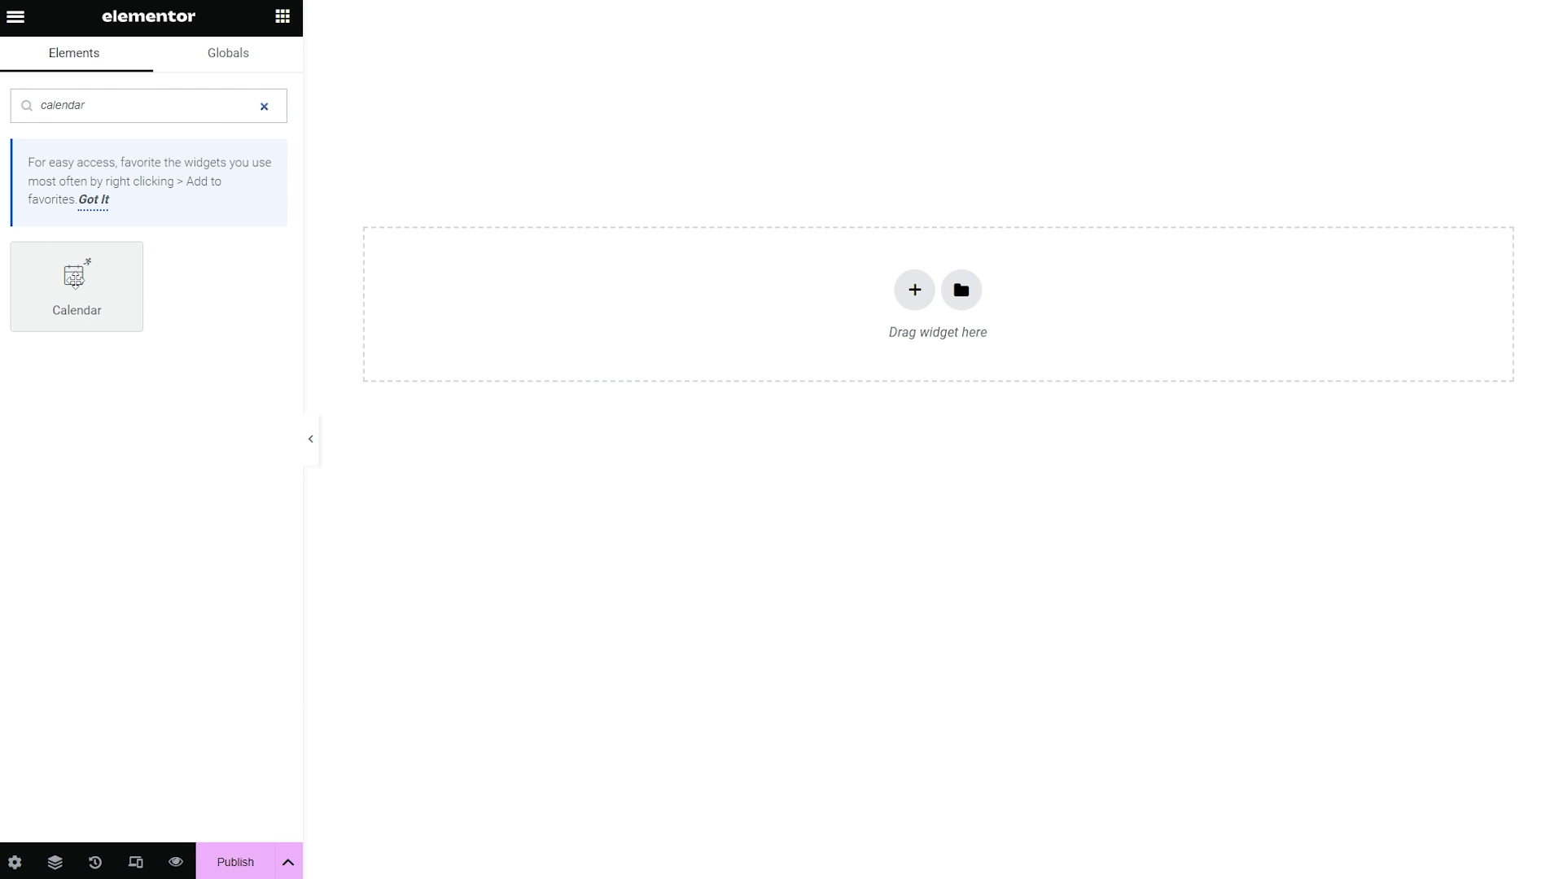
left_click_drag(74, 278, 600, 301)
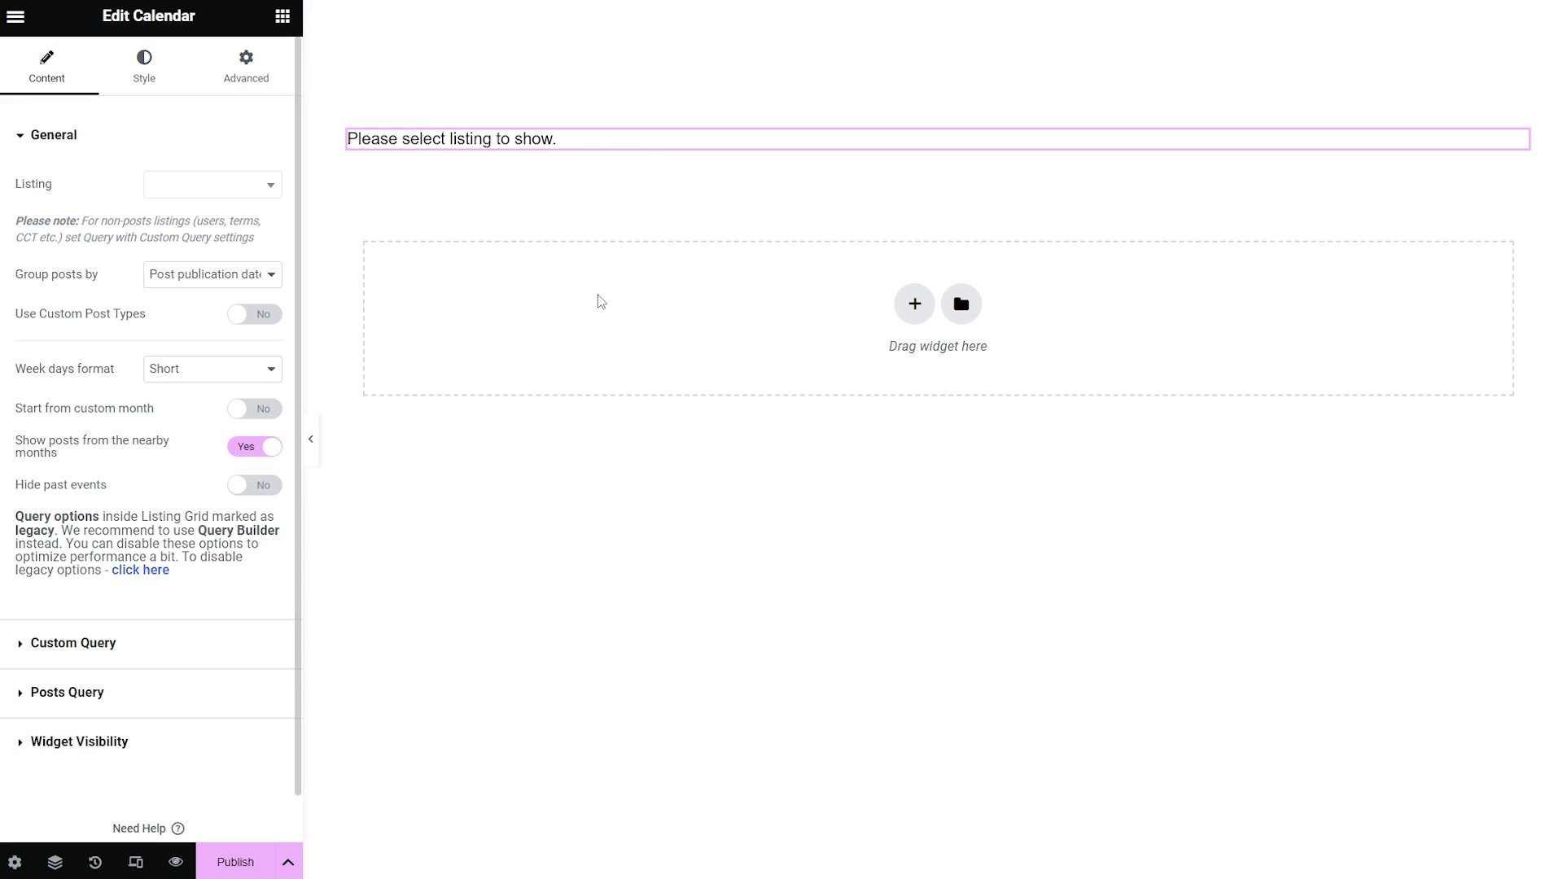
Use the 'calendar item' listing, group posts by custom field events_data, and allow multi-day events.
left_click(208, 189)
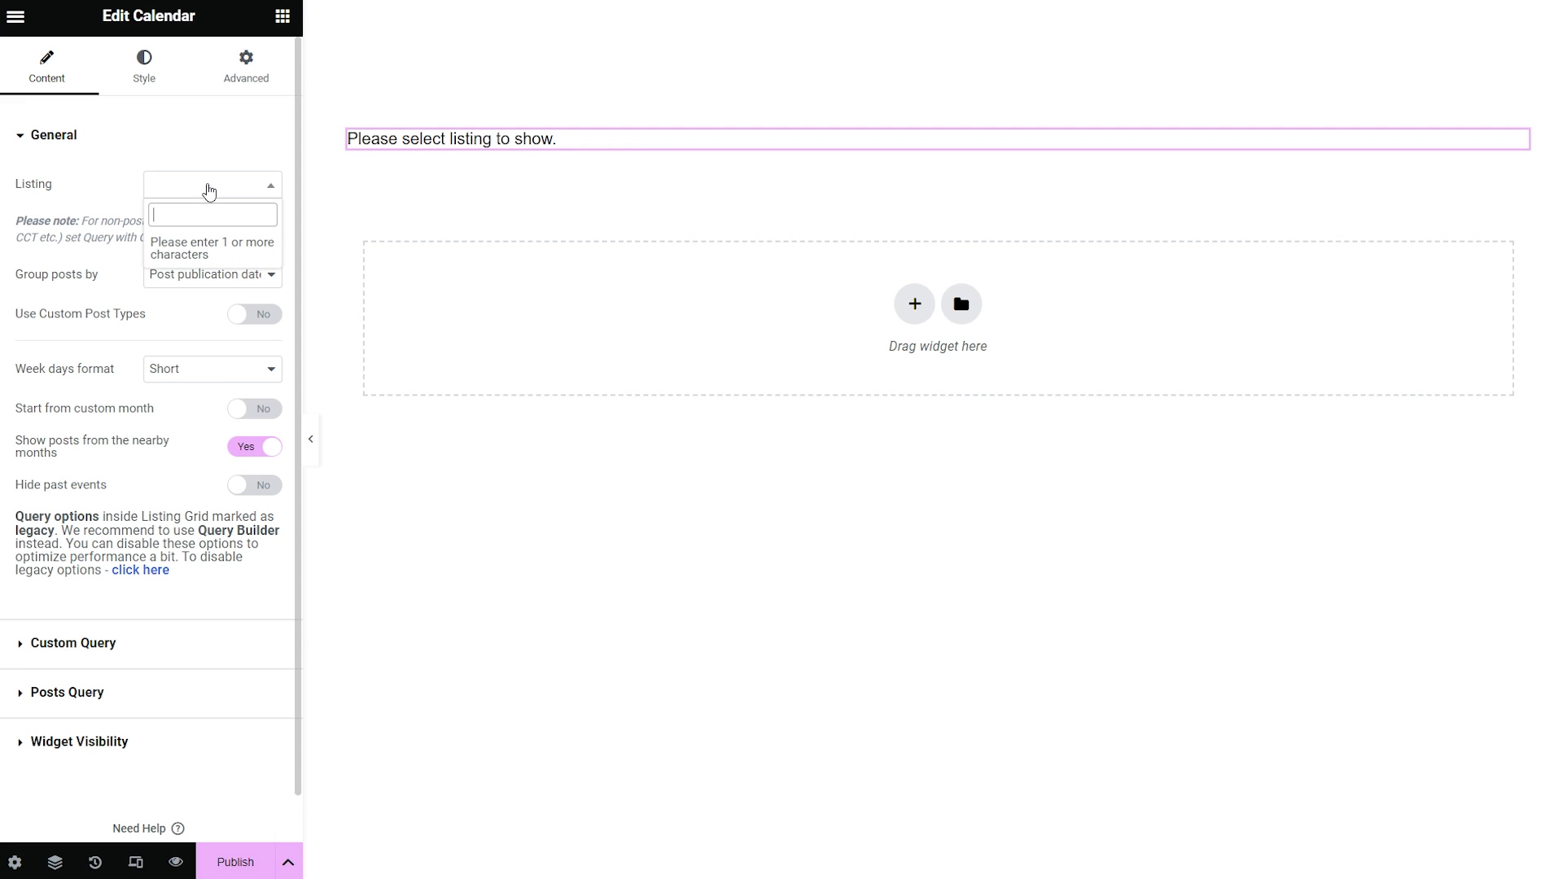
type("calendar")
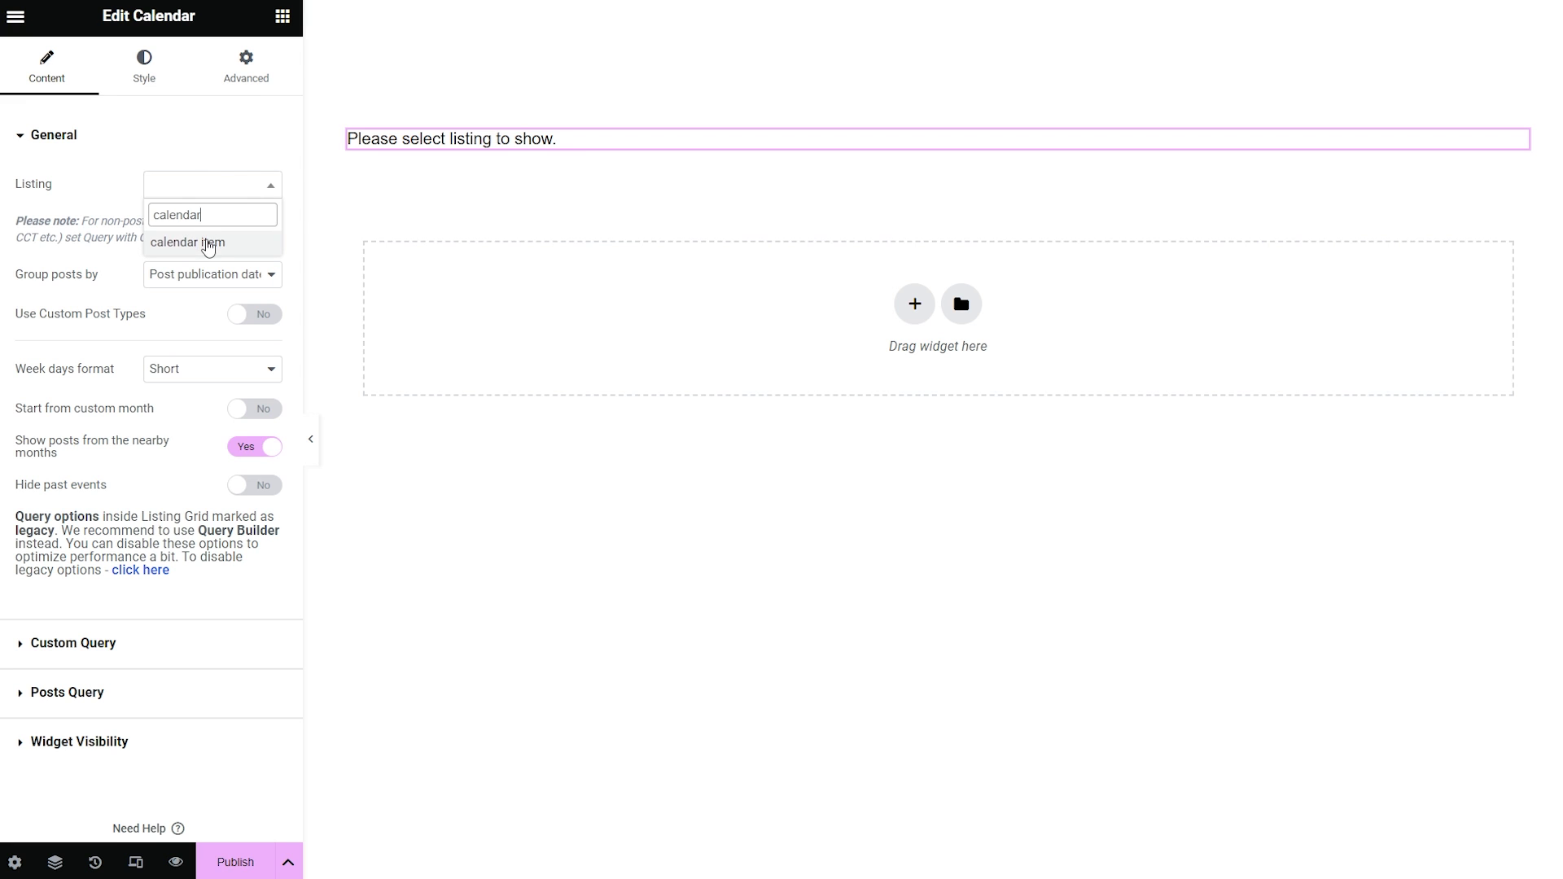
left_click(216, 241)
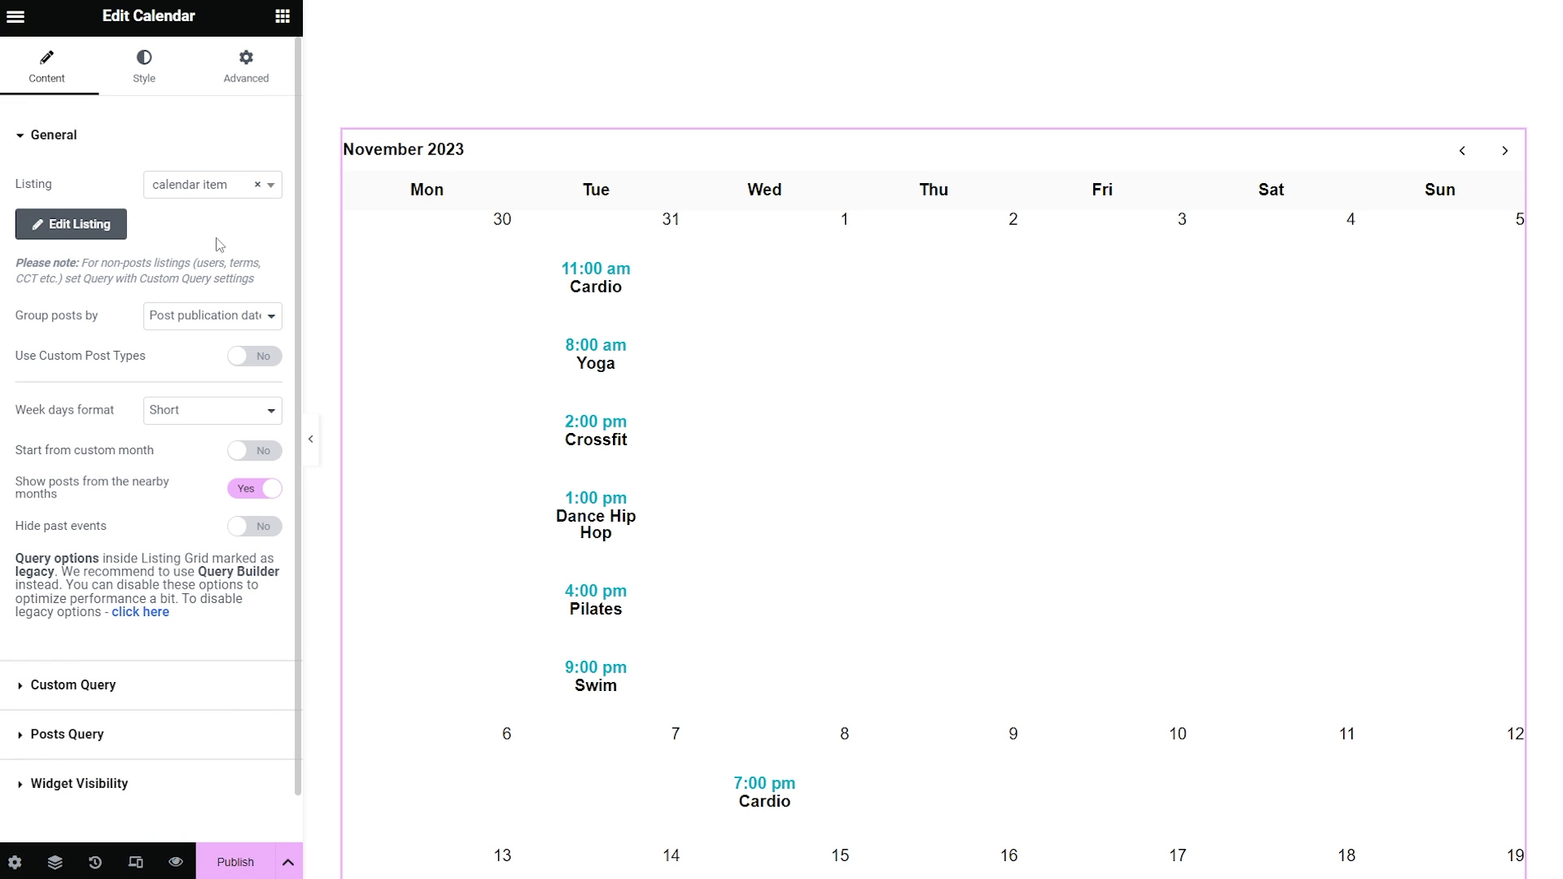
left_click(226, 317)
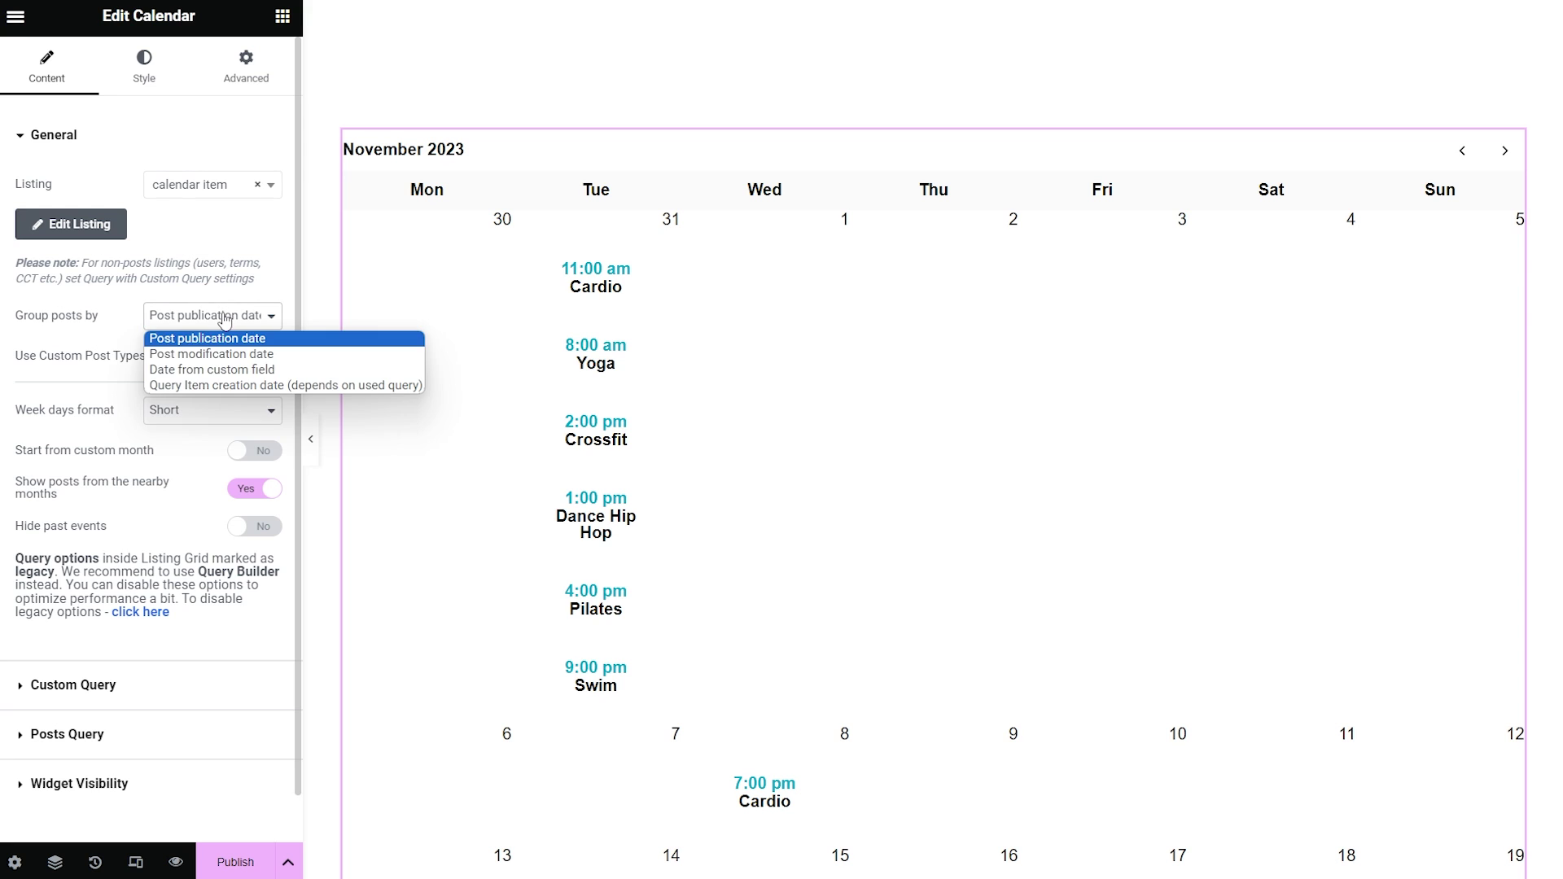
left_click(224, 371)
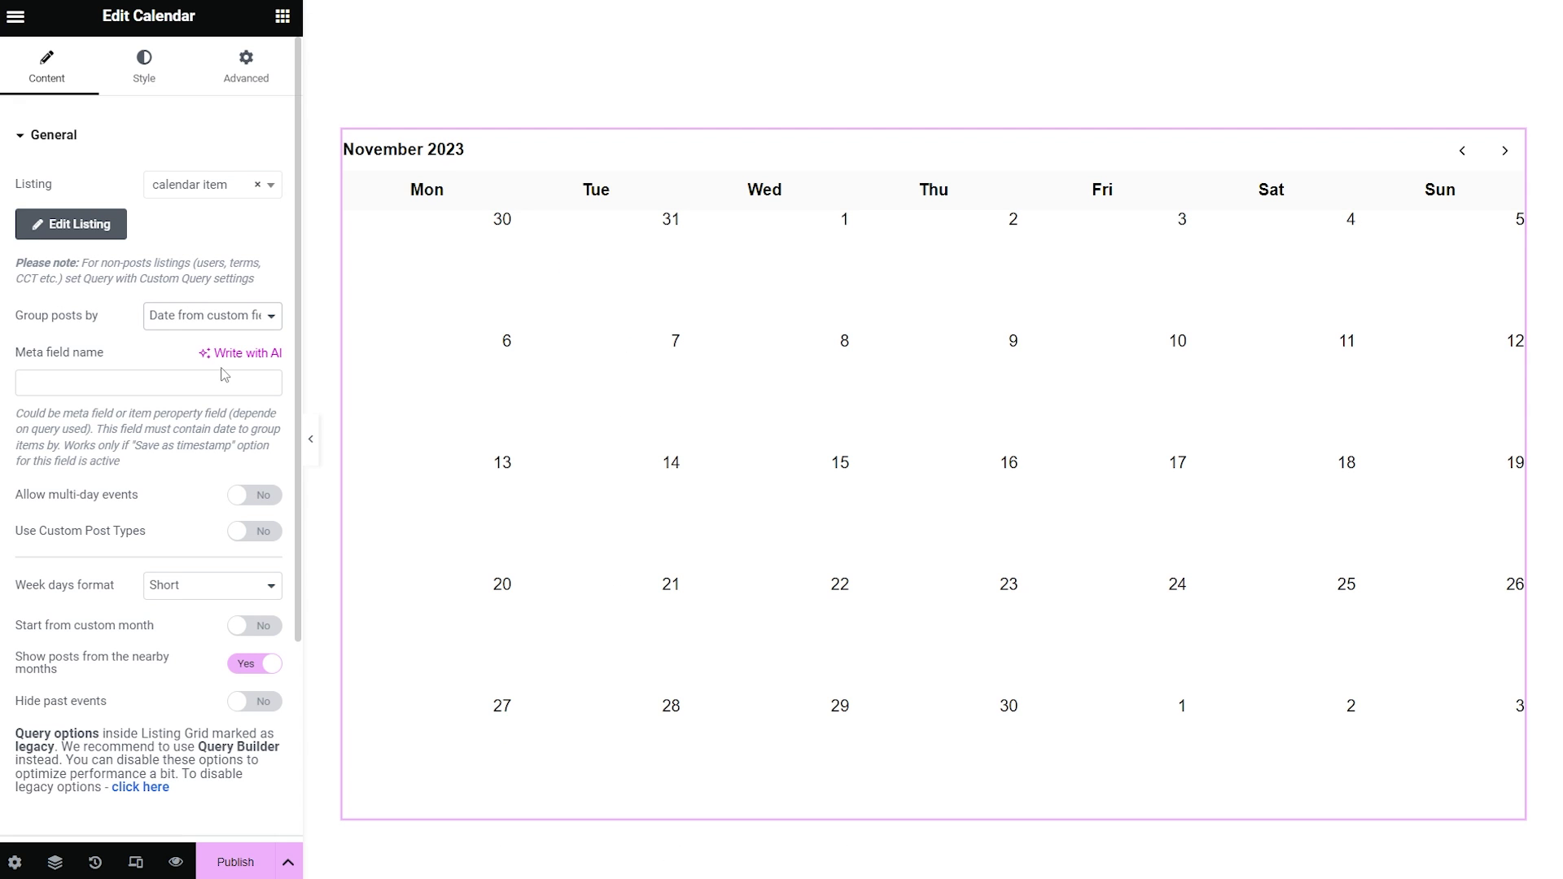
left_click(169, 383)
type("events_data")
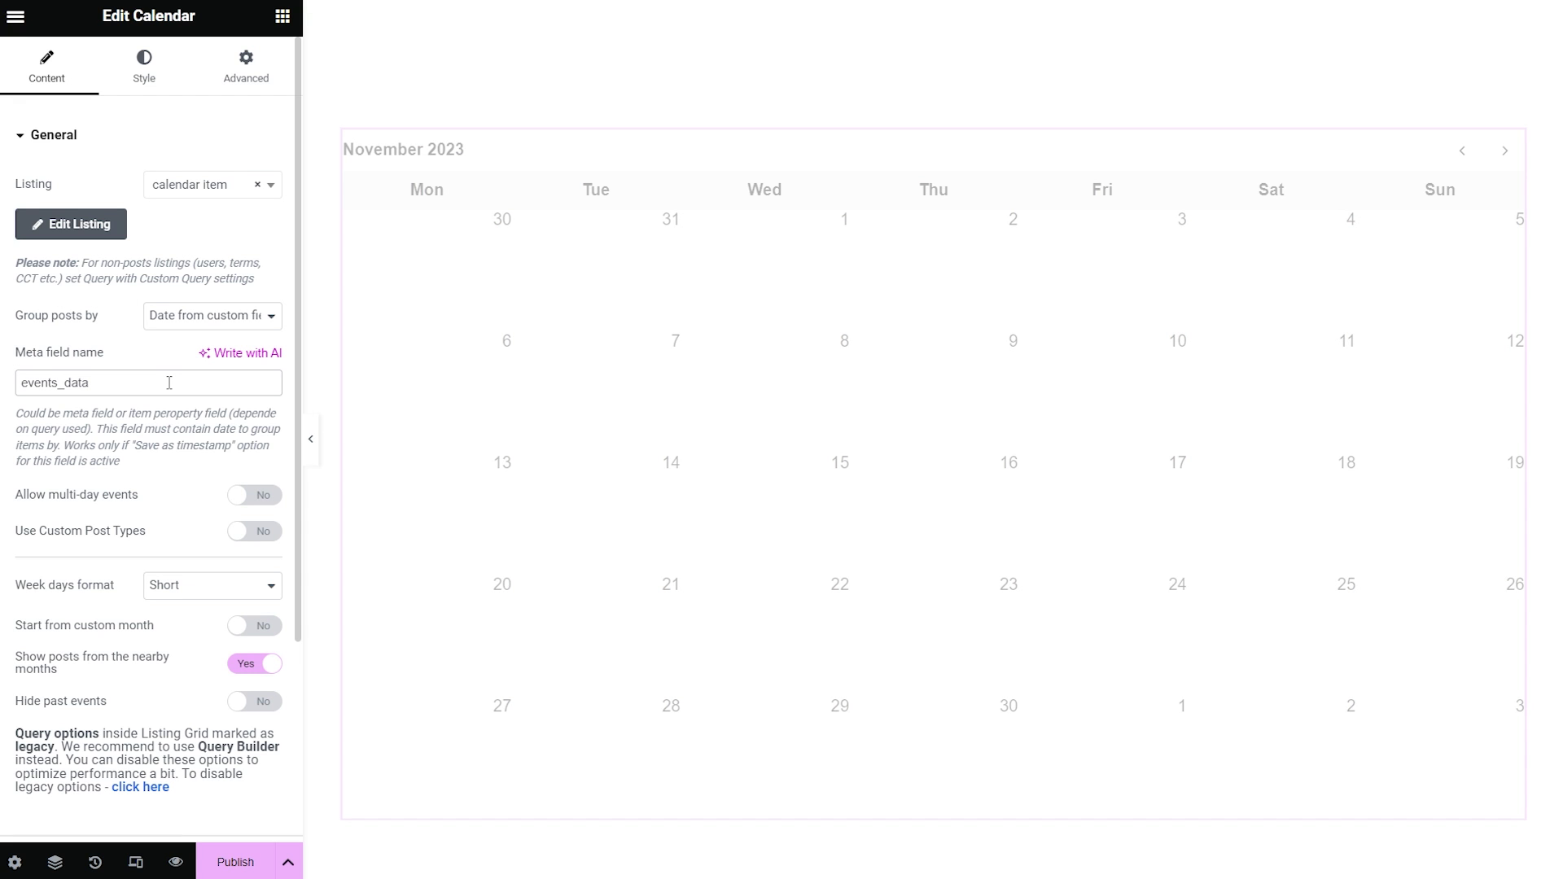
left_click(256, 497)
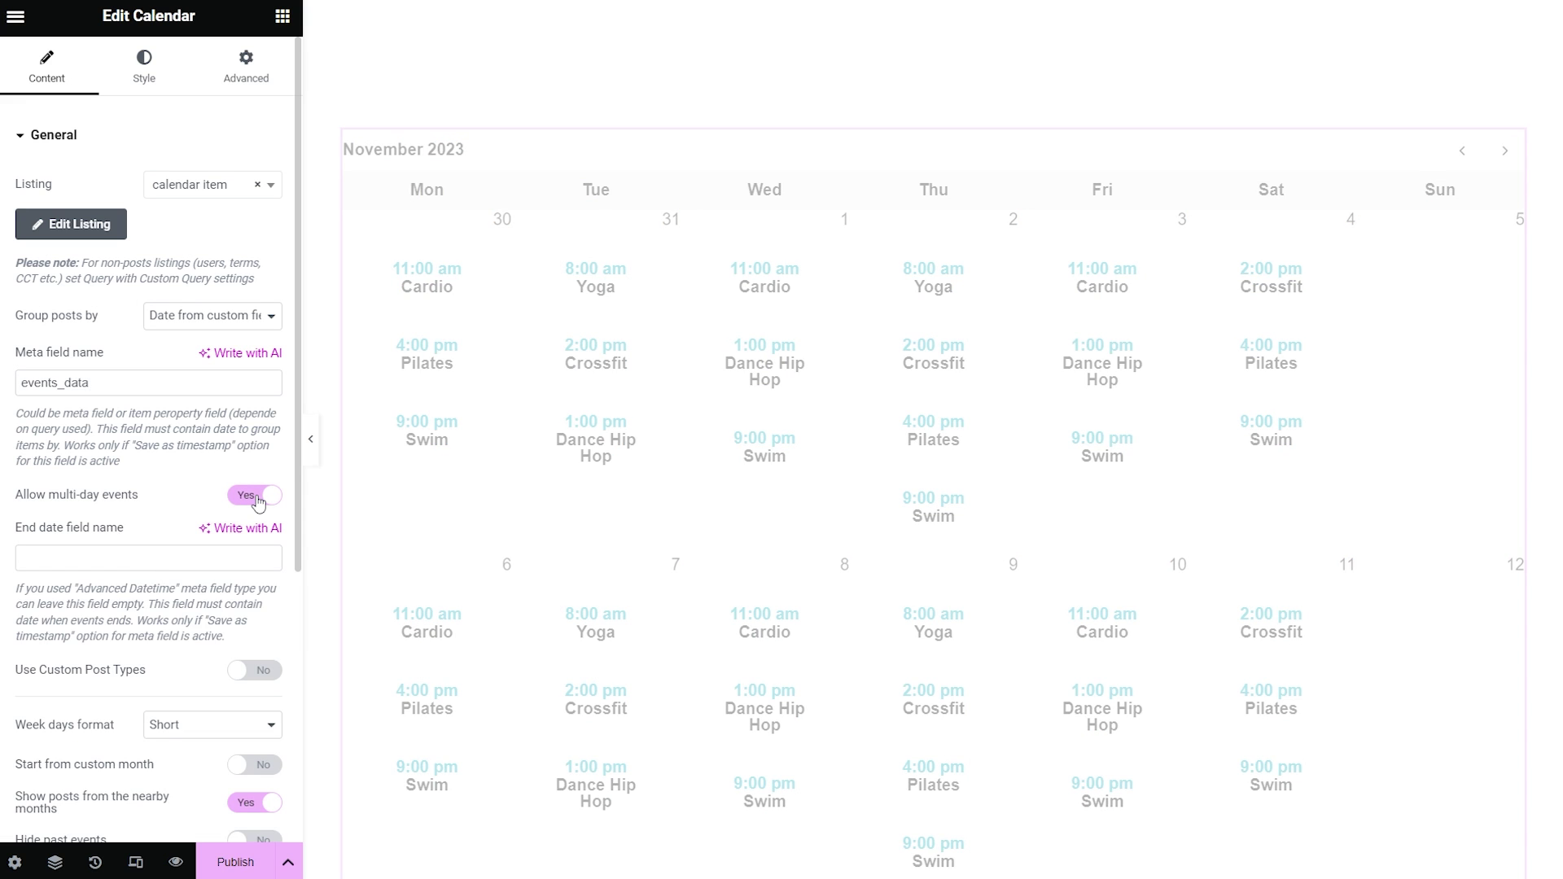